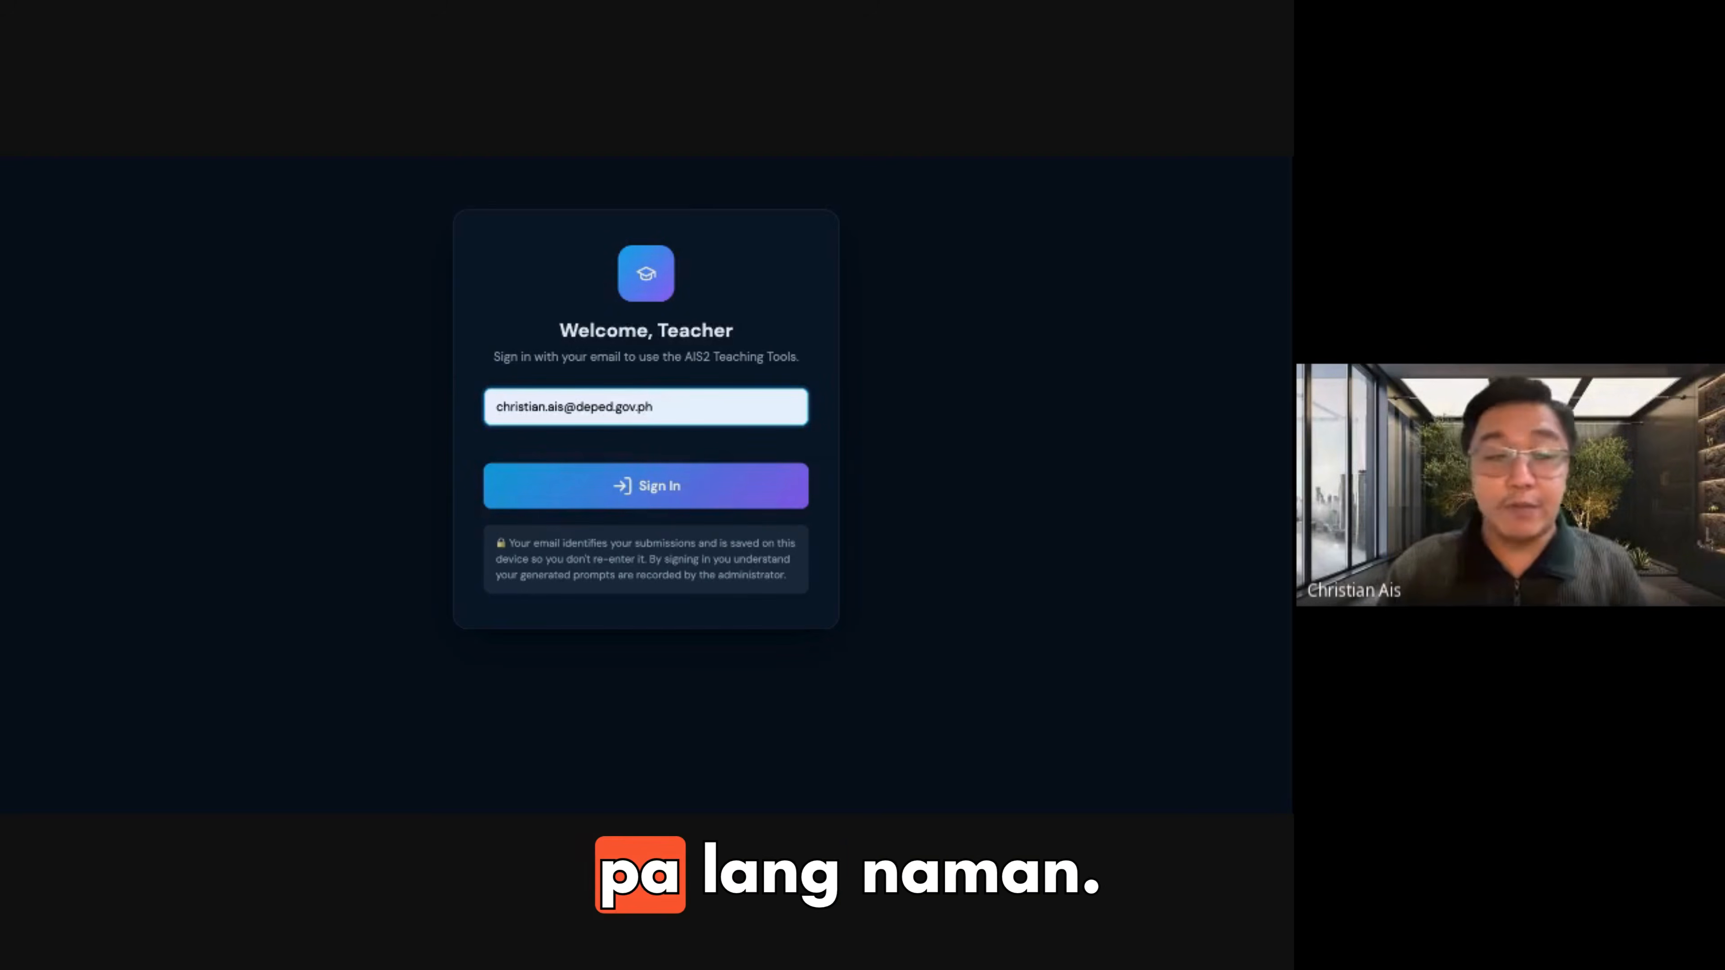
Sign in with the teacher's saved e-mail and narrow the window that shows the lesson plan form
key("Return")
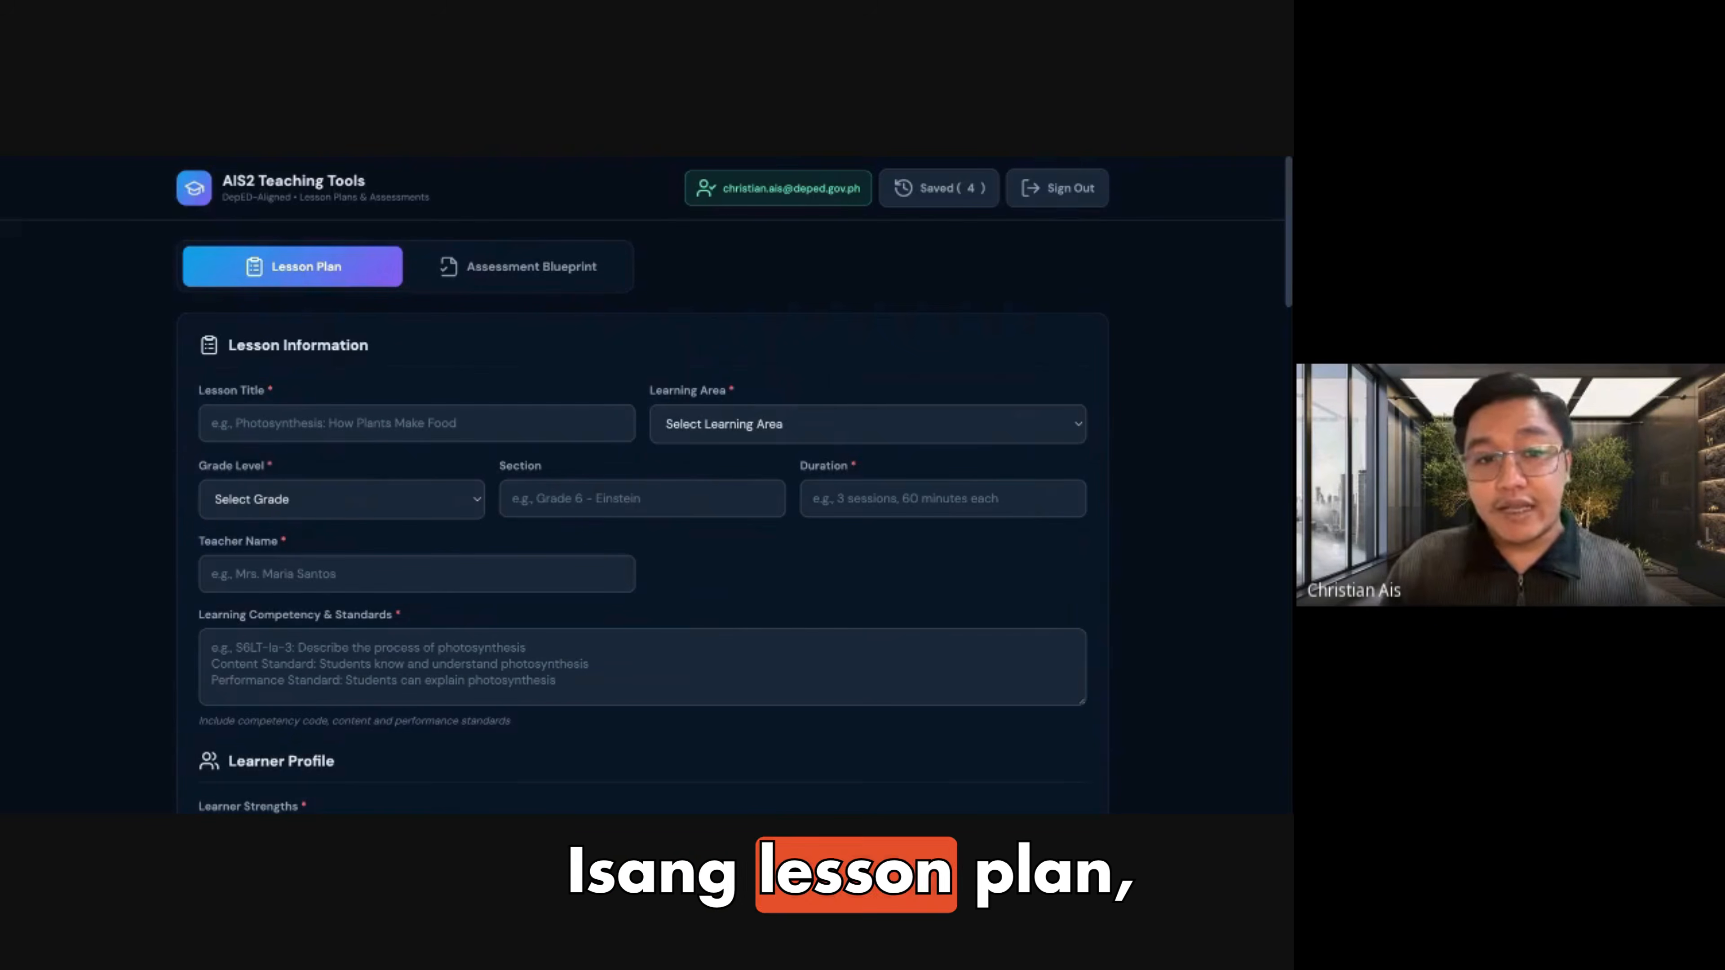
left_click(517, 266)
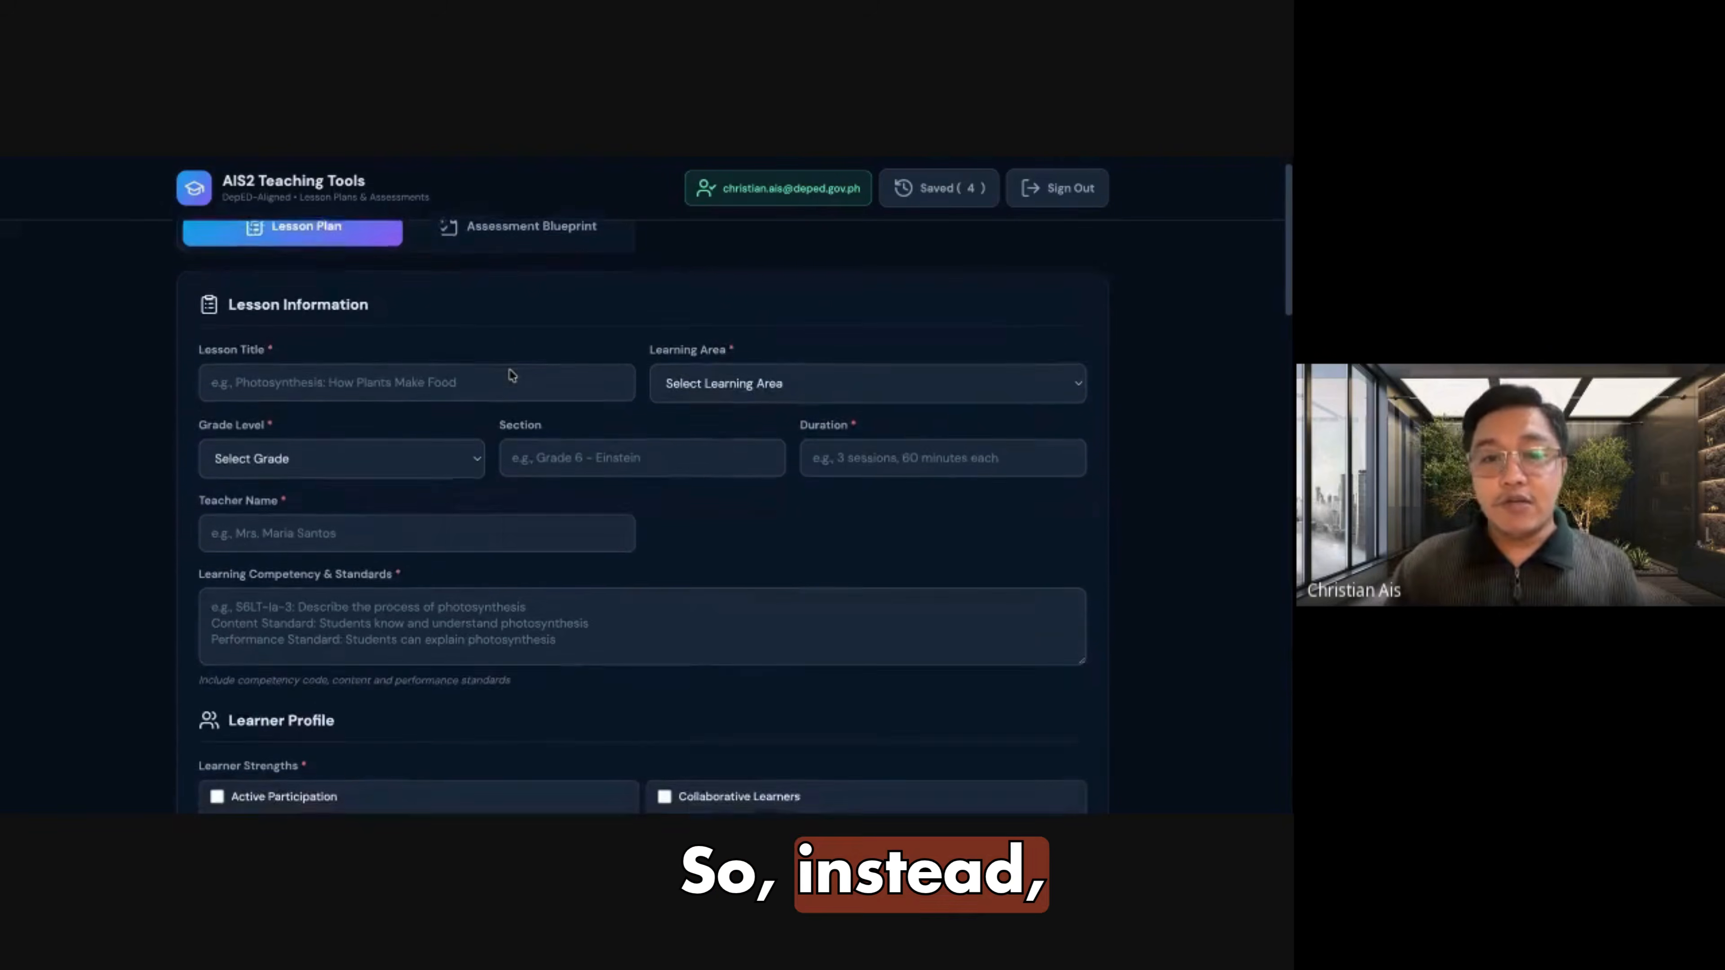
scroll(511, 375, "down", 1)
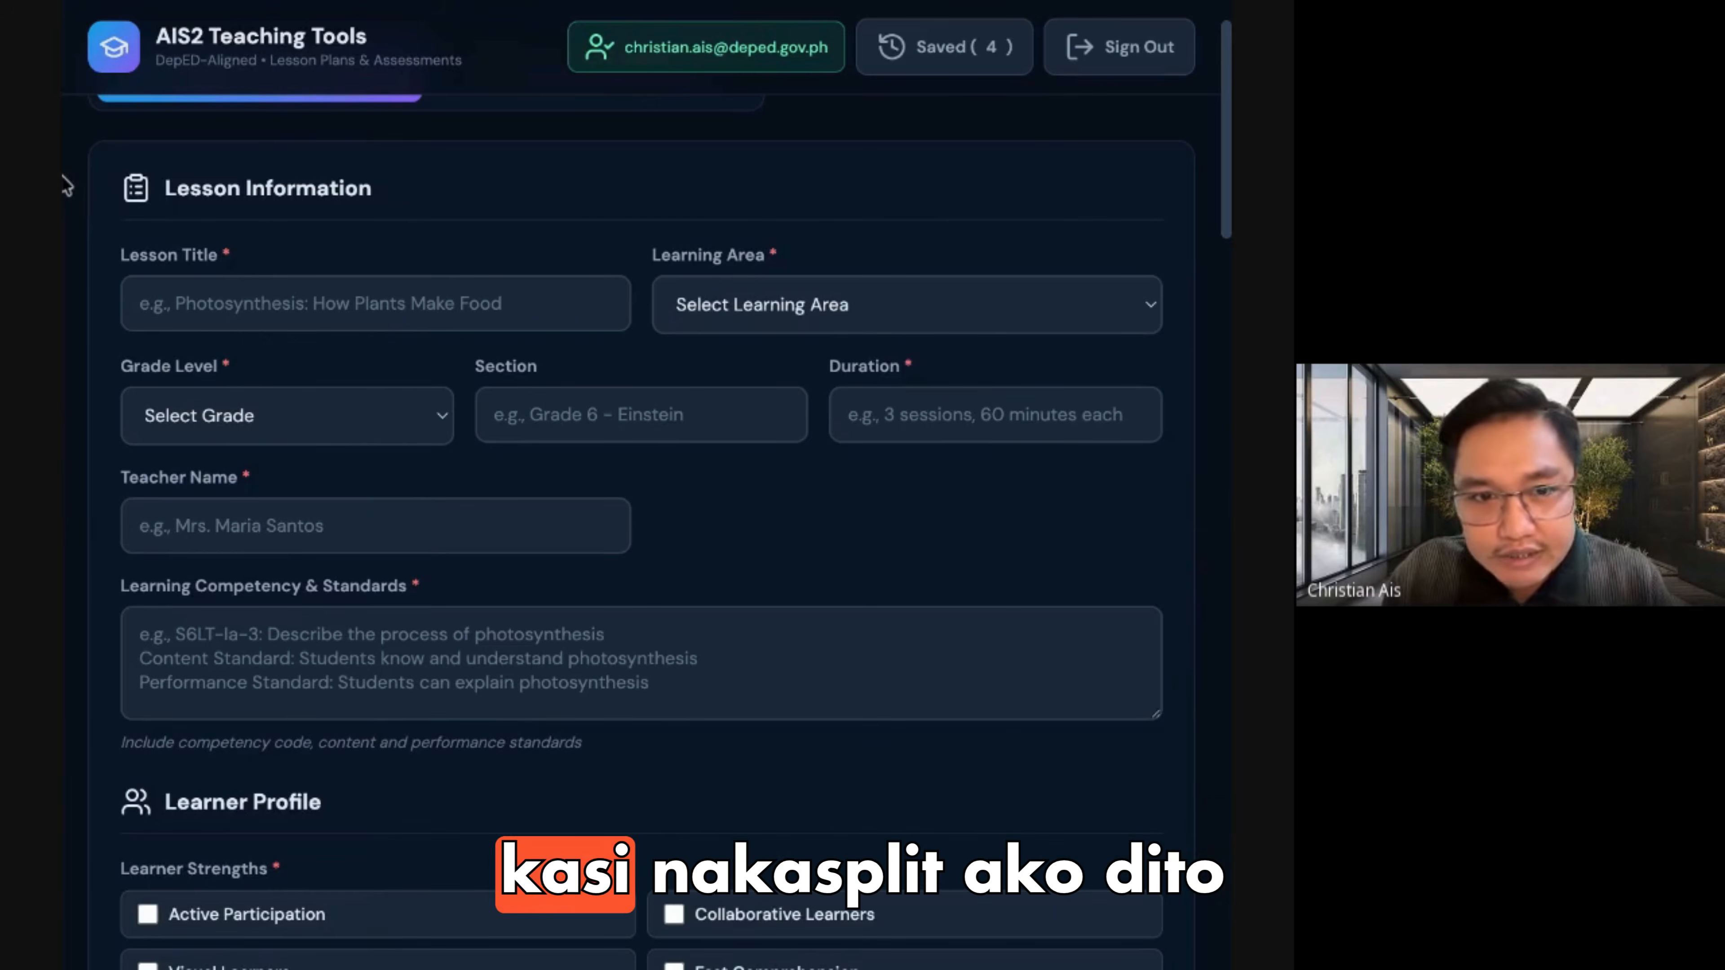
left_click_drag(63, 182, 161, 182)
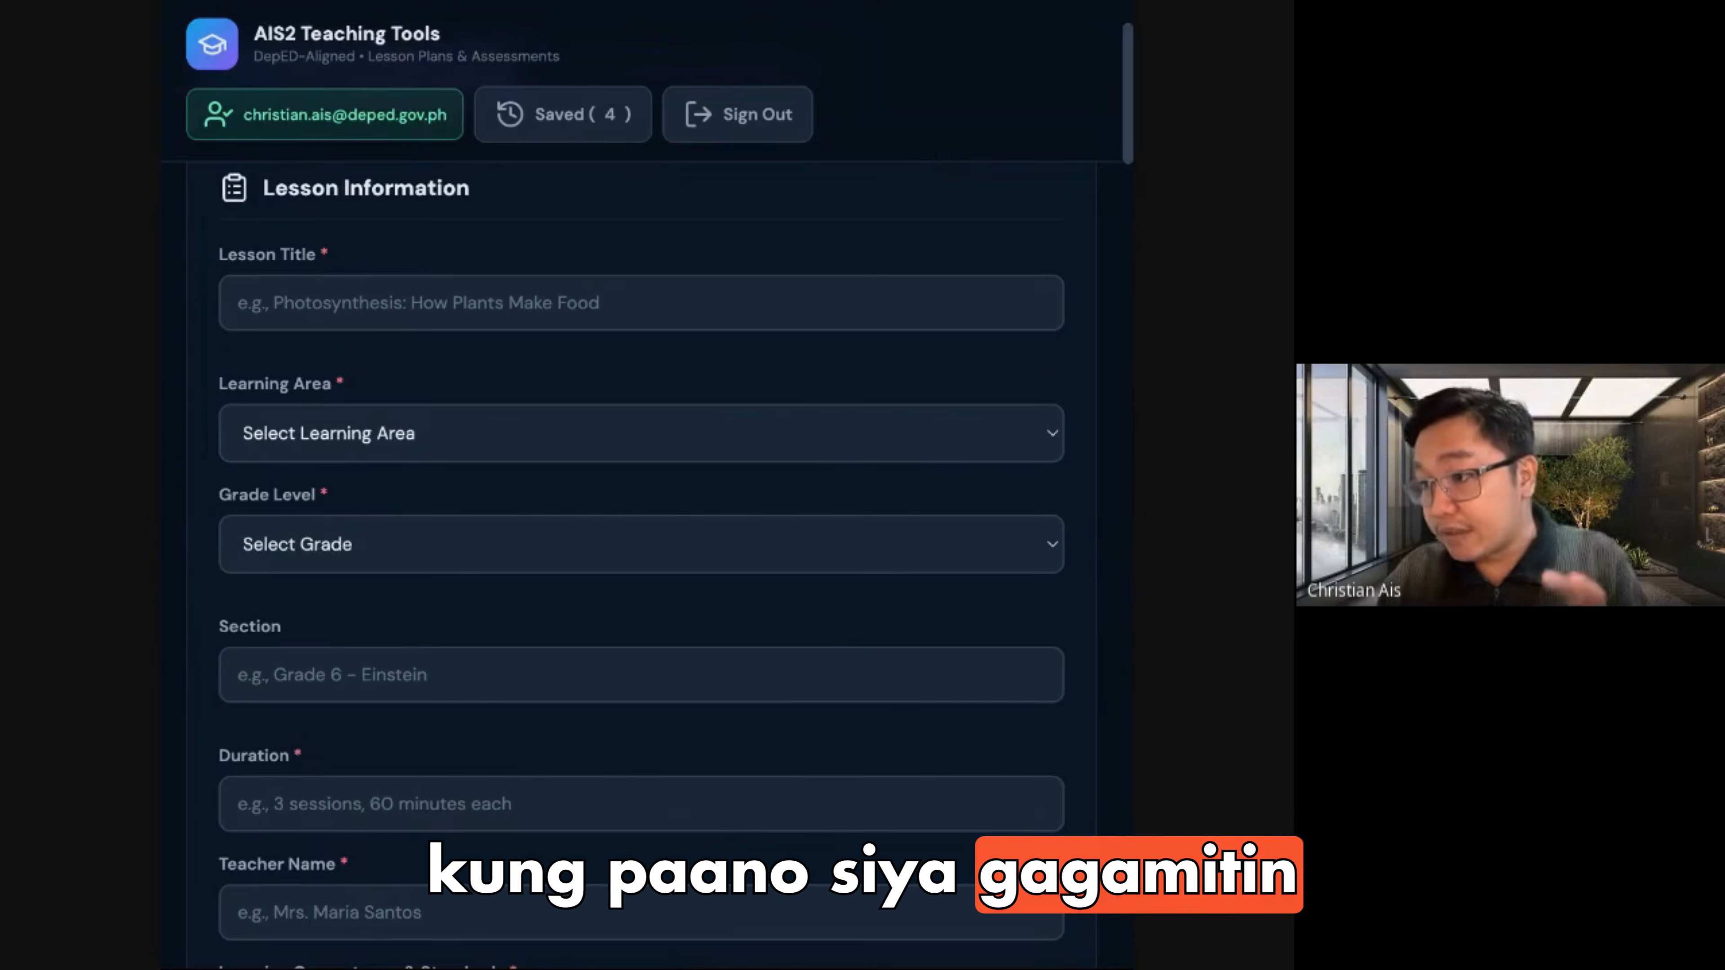
scroll(411, 250, "up", 3)
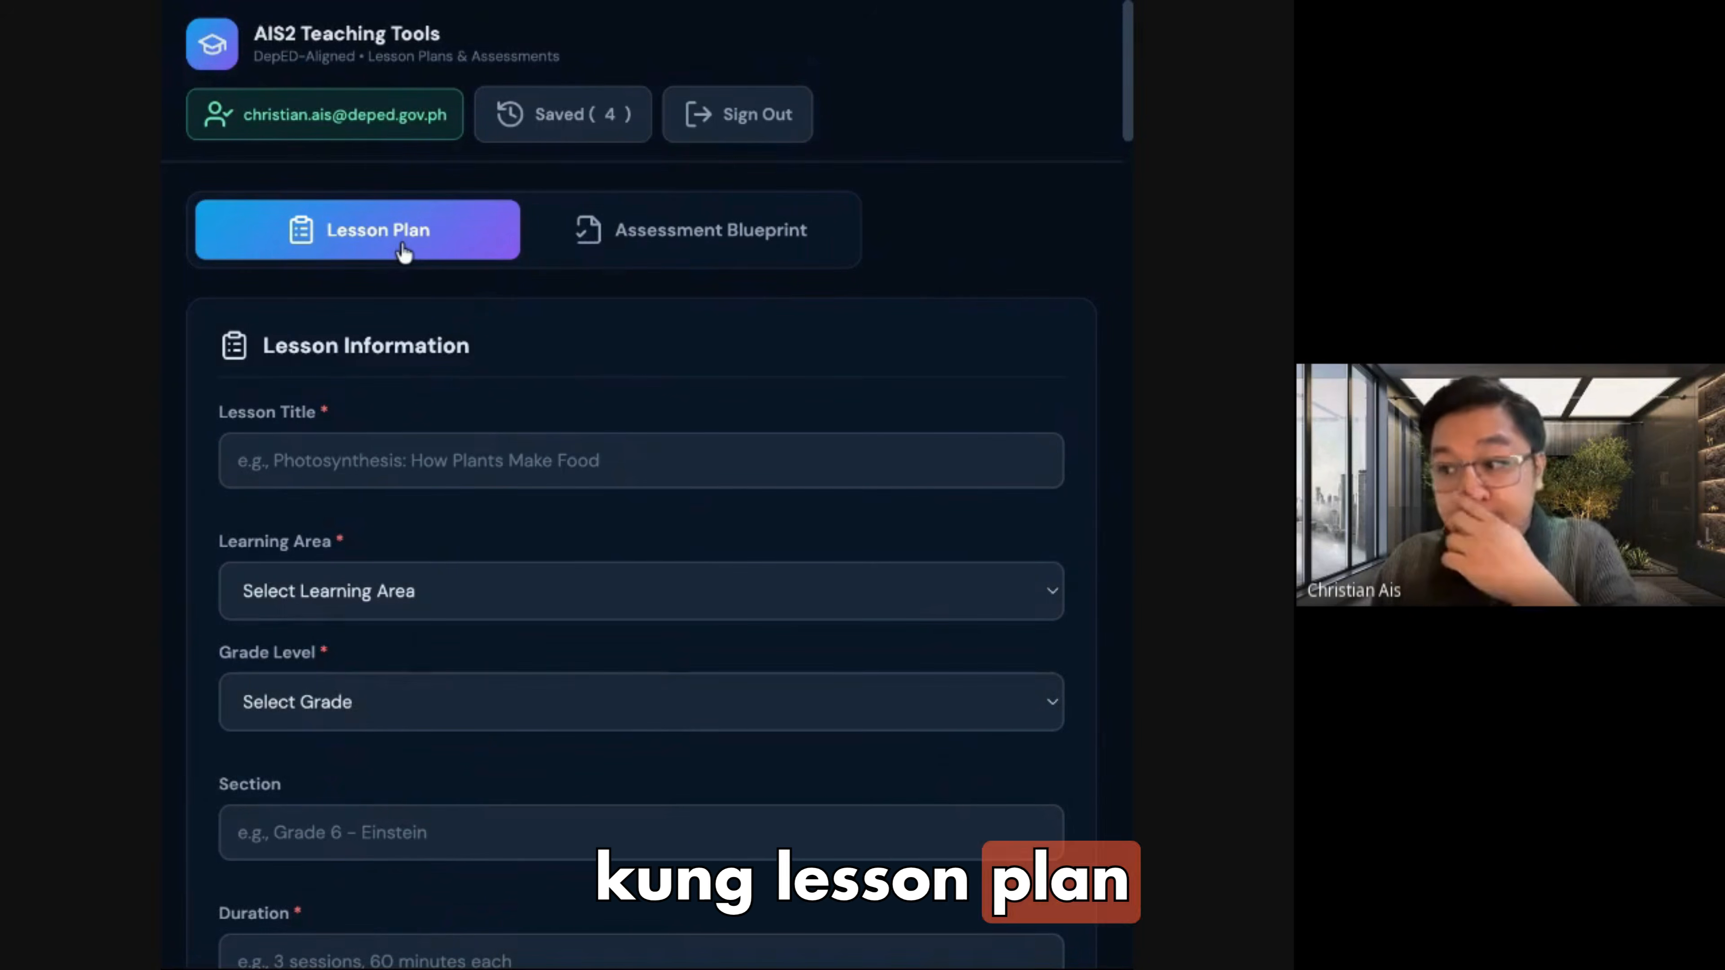
Enter "The Language of Geometry: Points, Lines, Angles, and Construction" as the lesson title
left_click(423, 468)
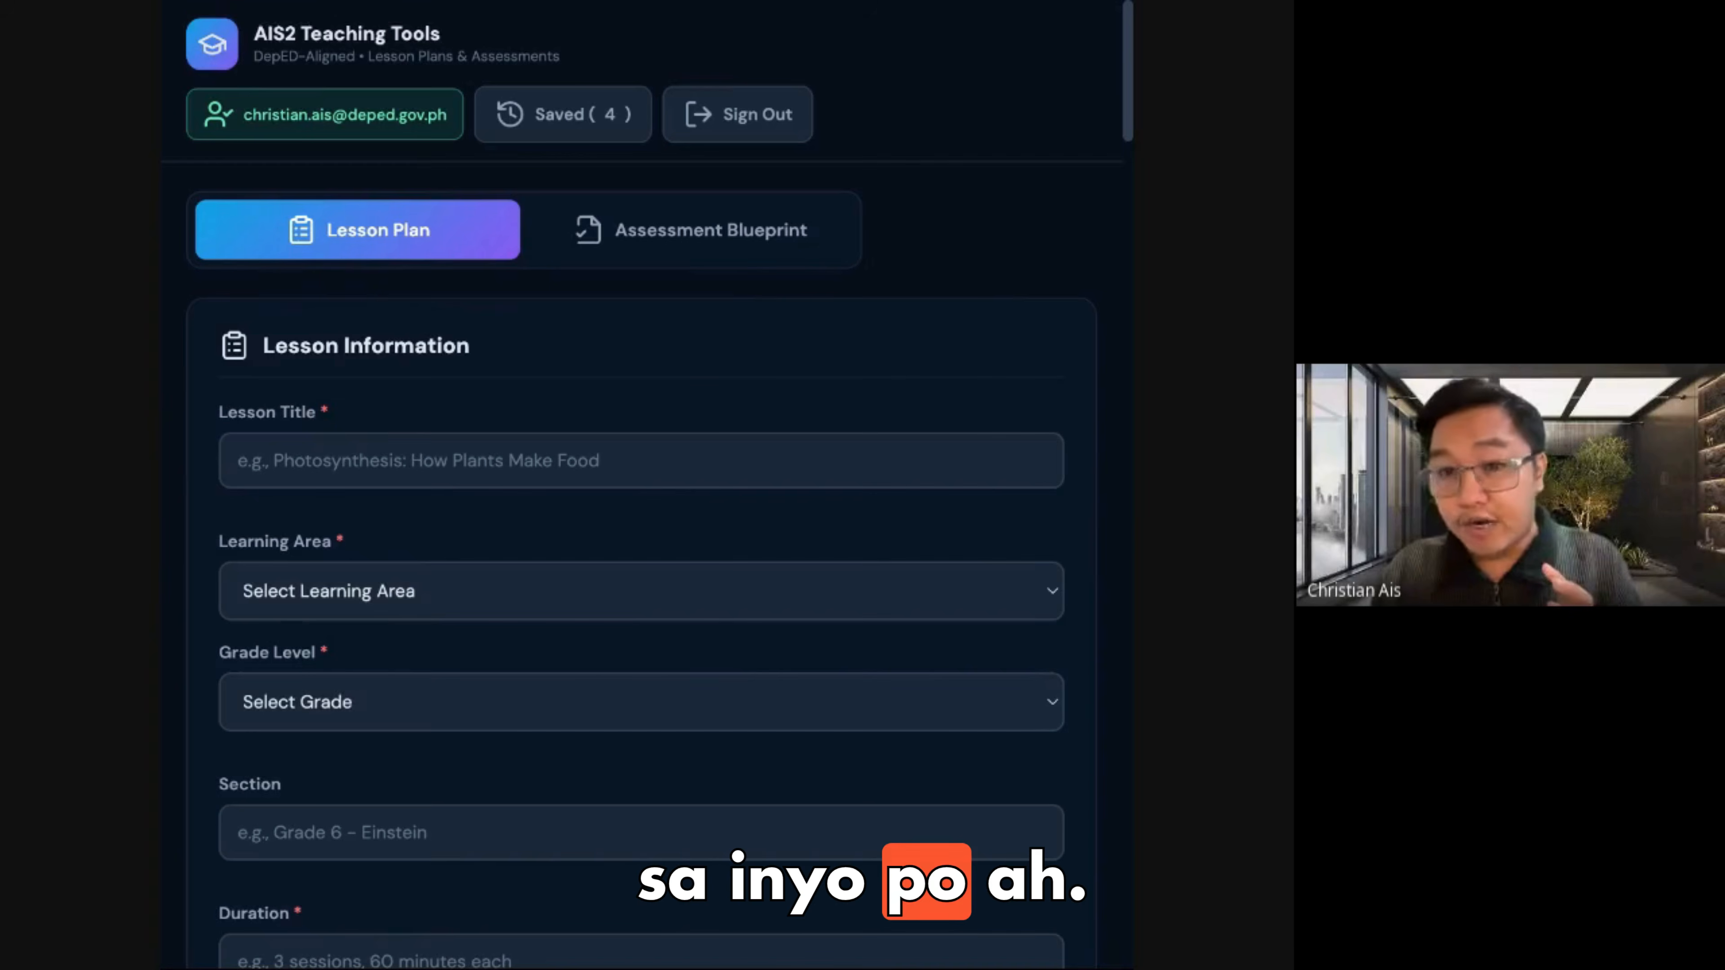
left_click(290, 464)
type("The Language of Geometry: Points, Lines, Angles, and Construction")
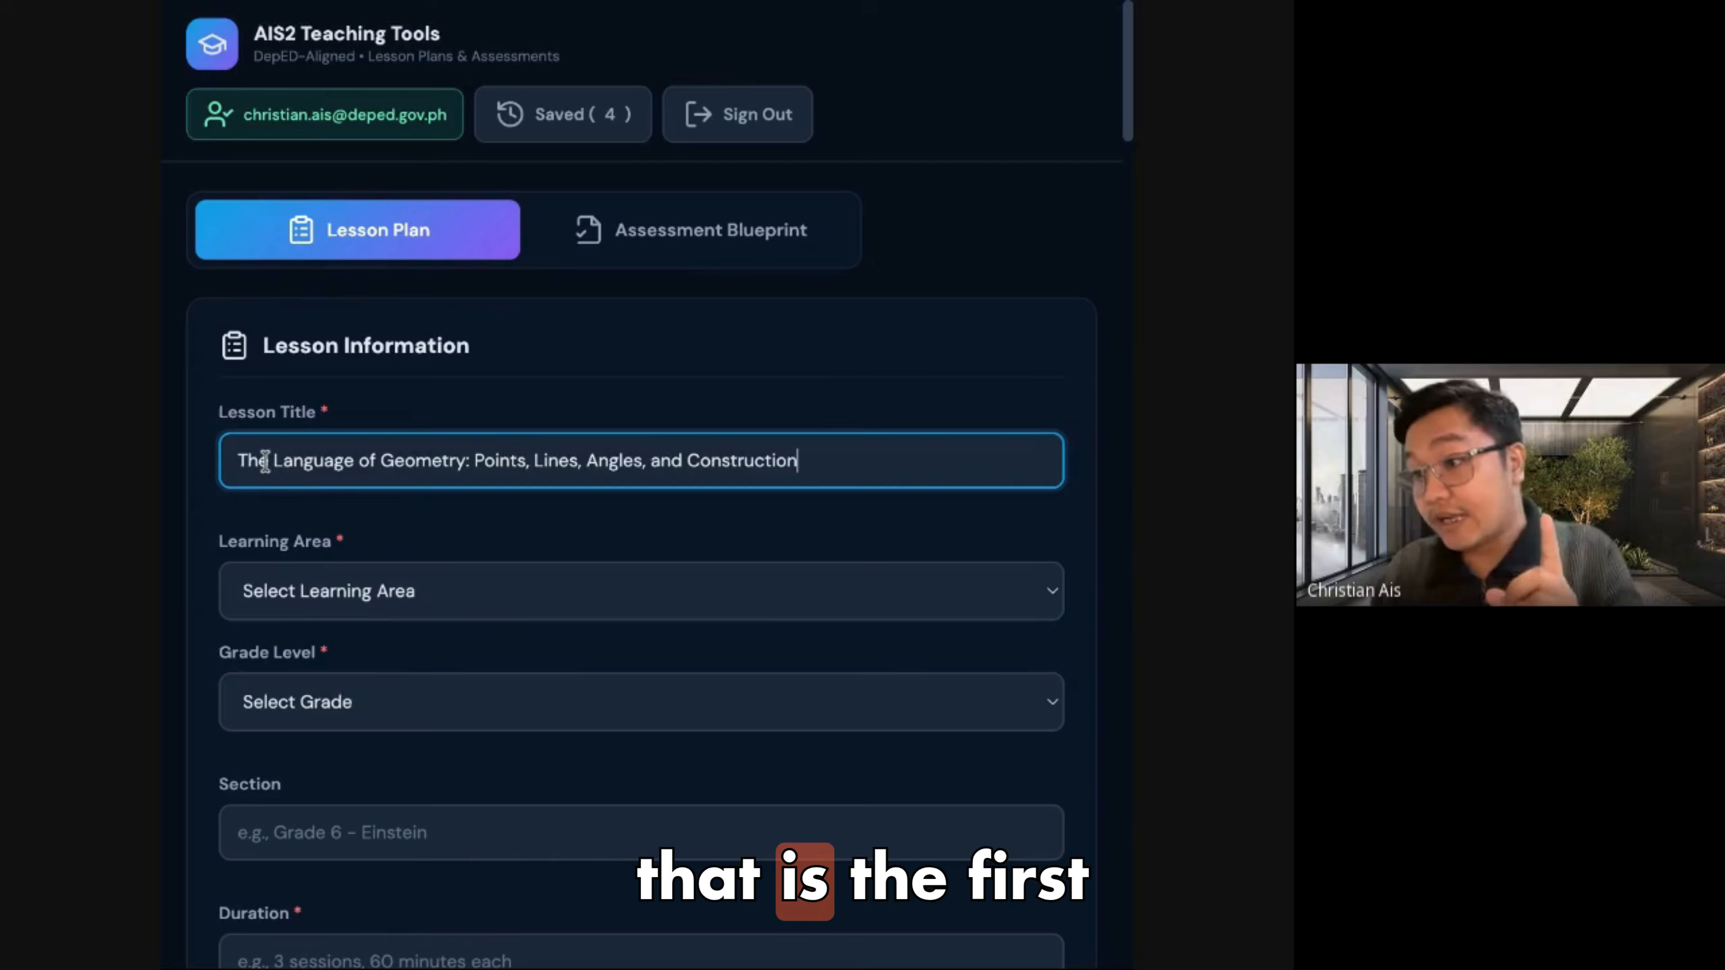
Choose Mathematics as the lesson's learning area
scroll(338, 532, "down", 4)
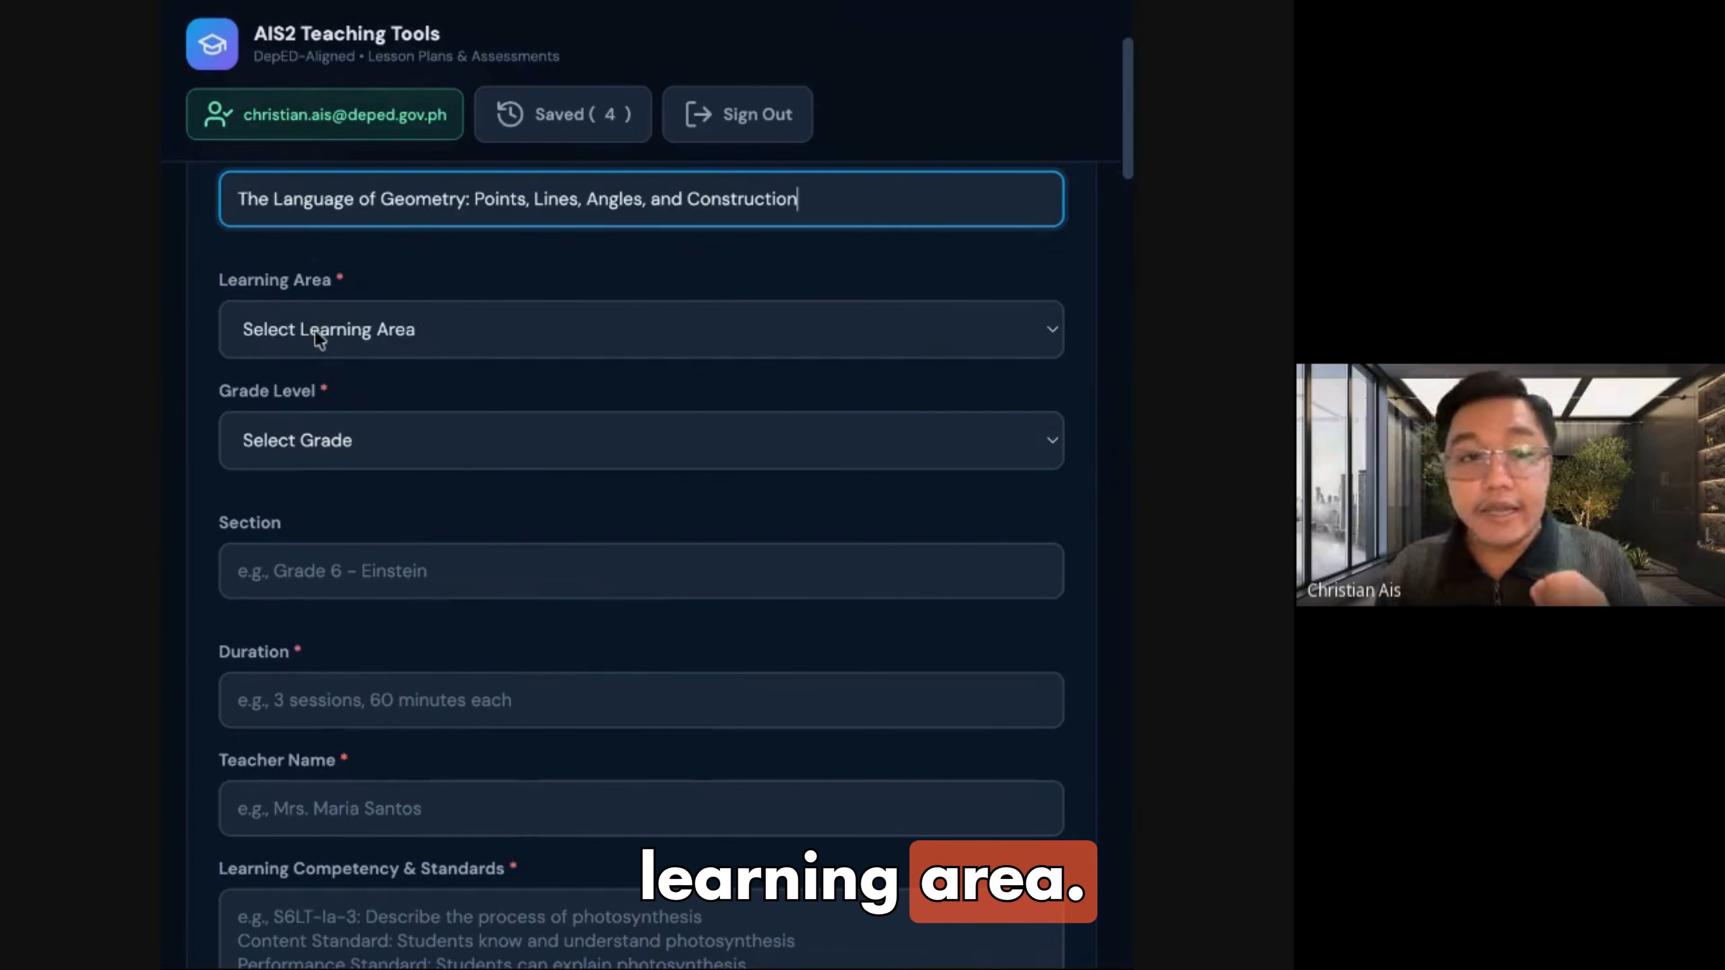
left_click(327, 343)
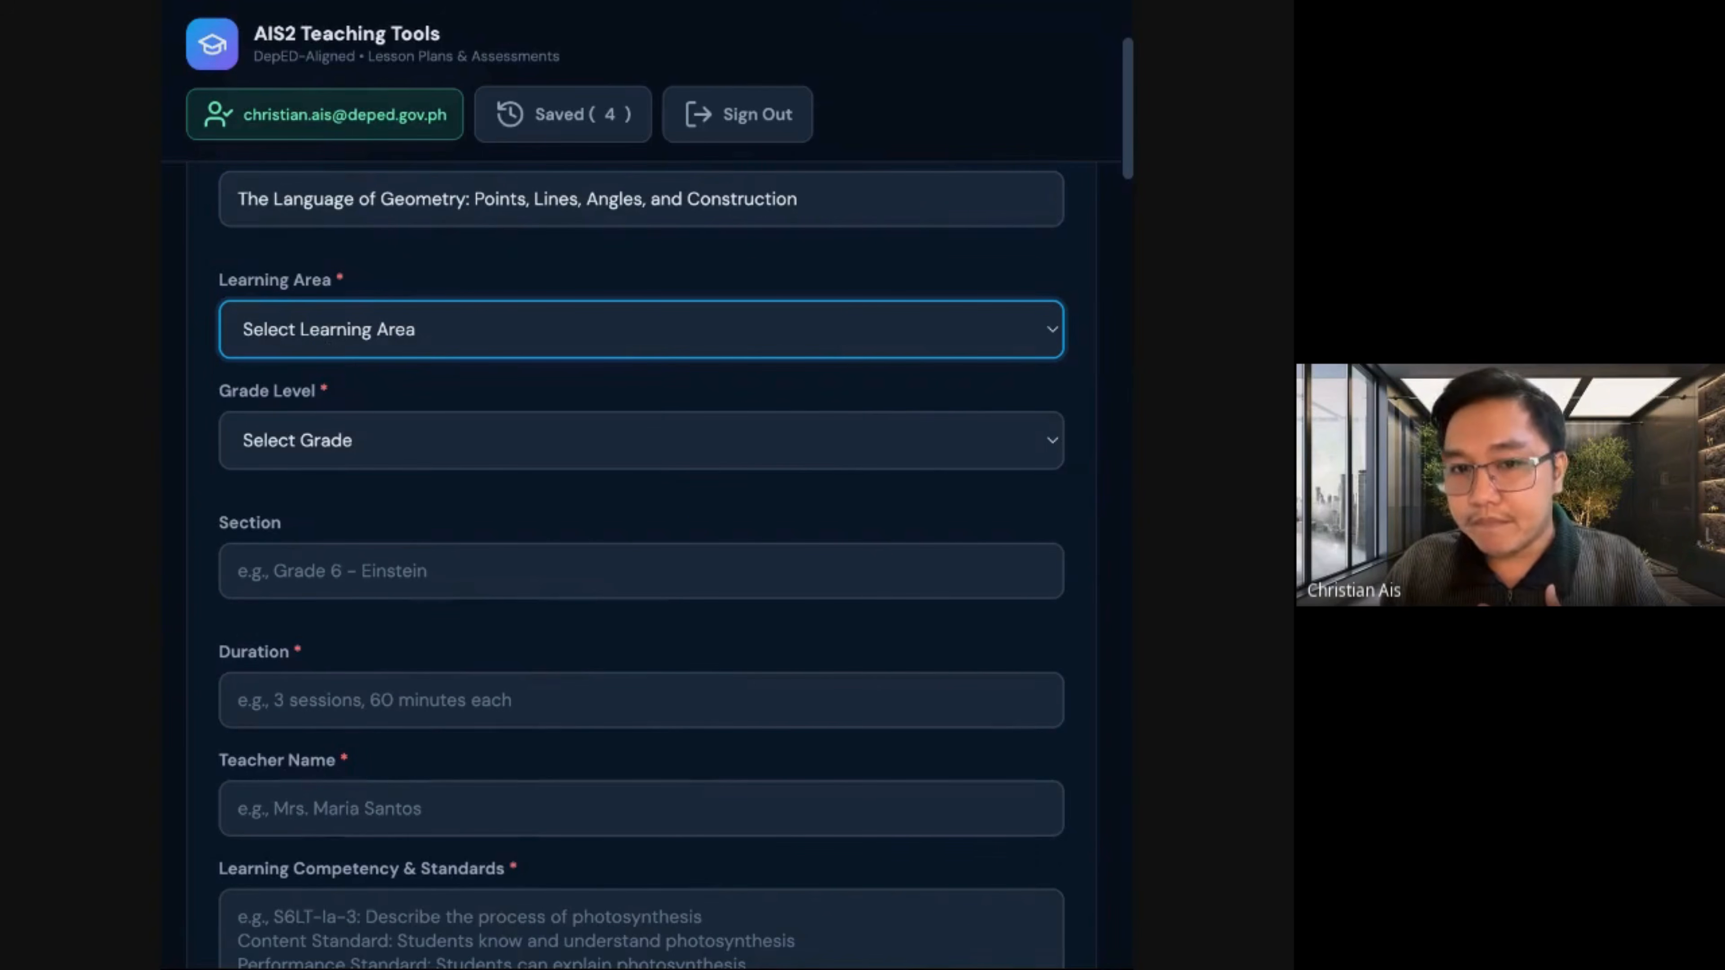
left_click(375, 374)
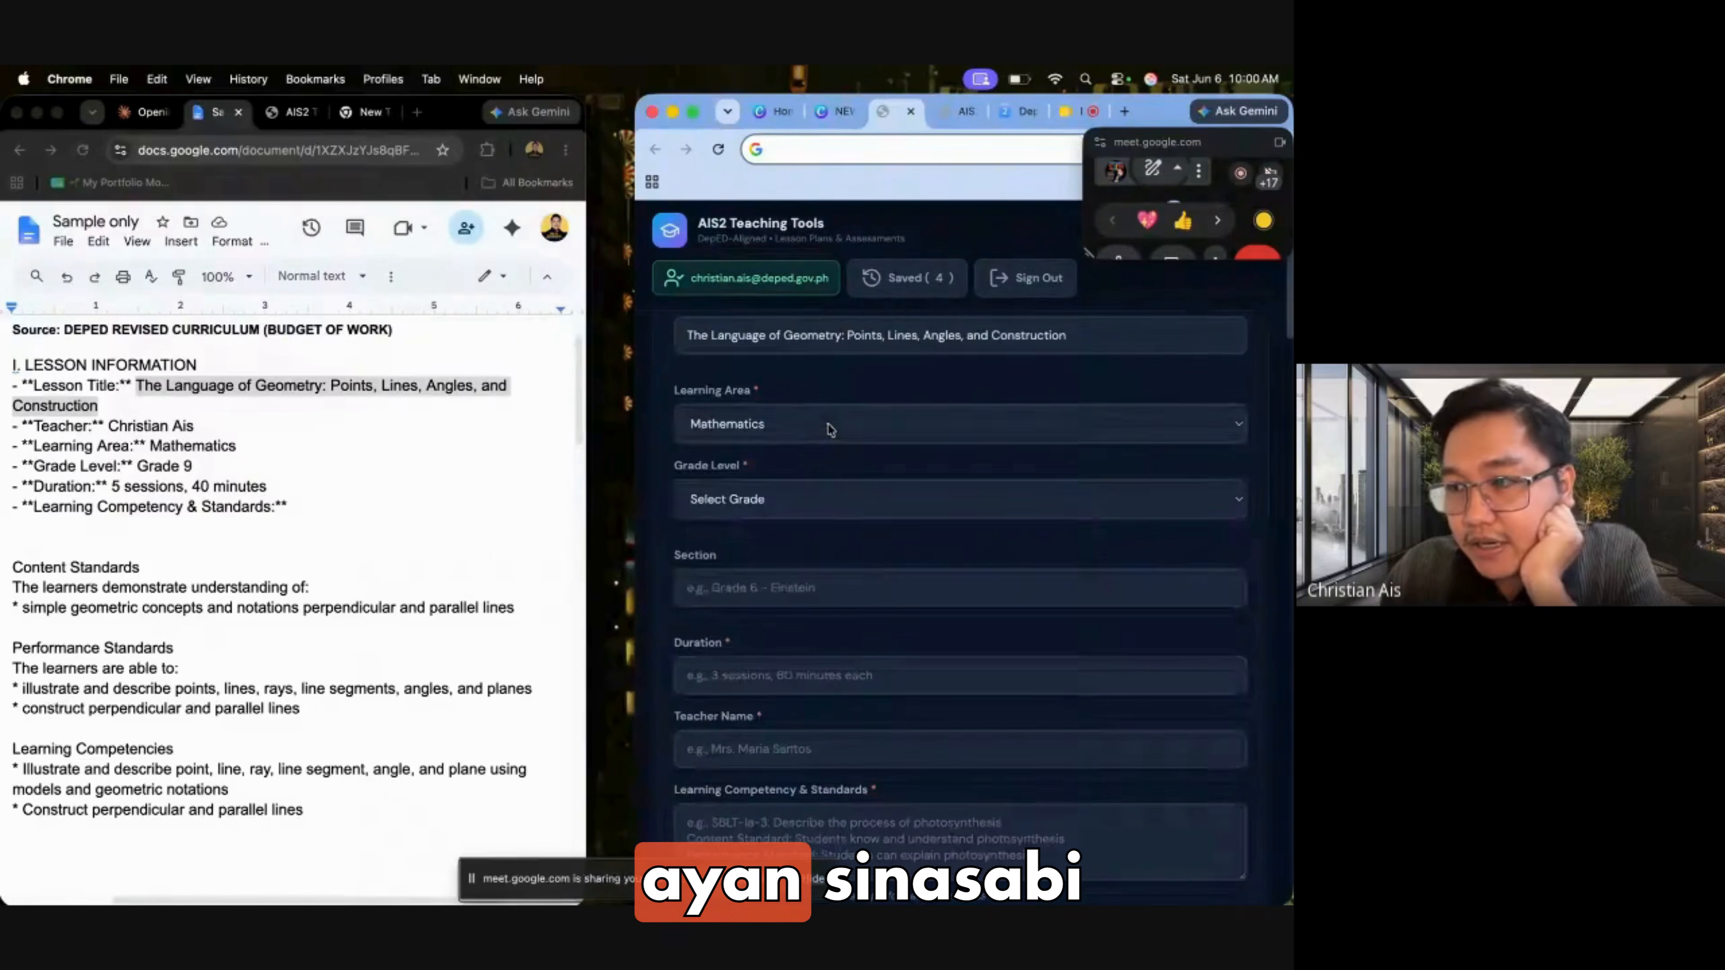
left_click(828, 426)
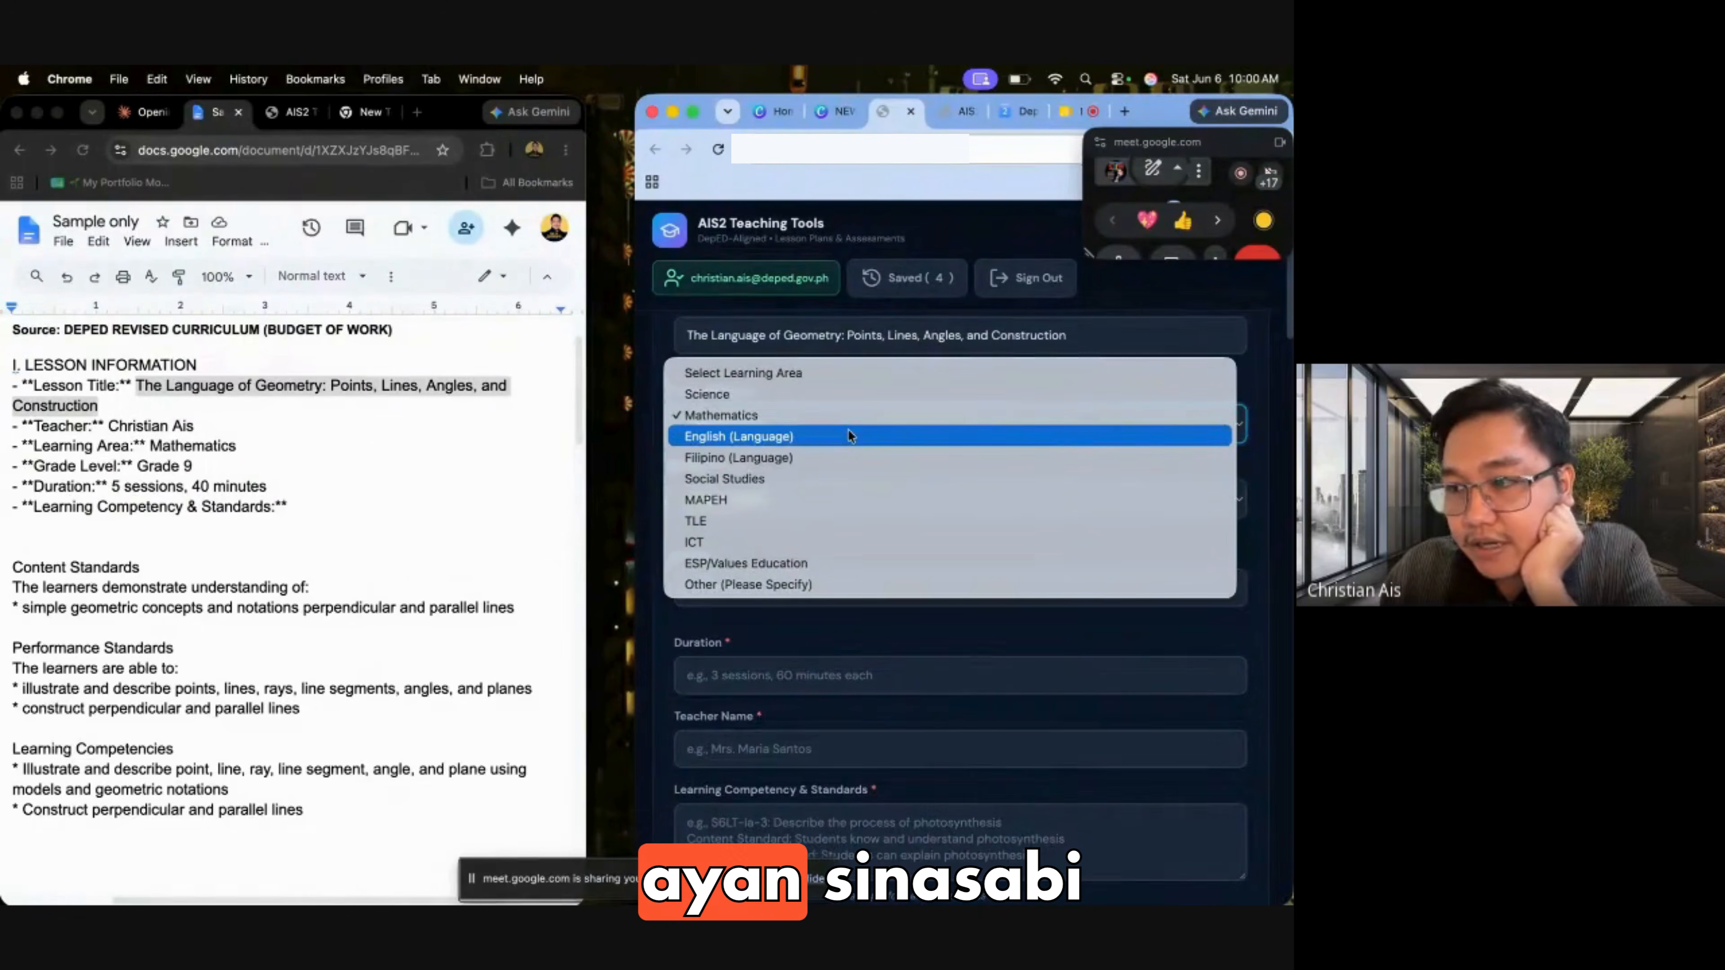
left_click(1252, 376)
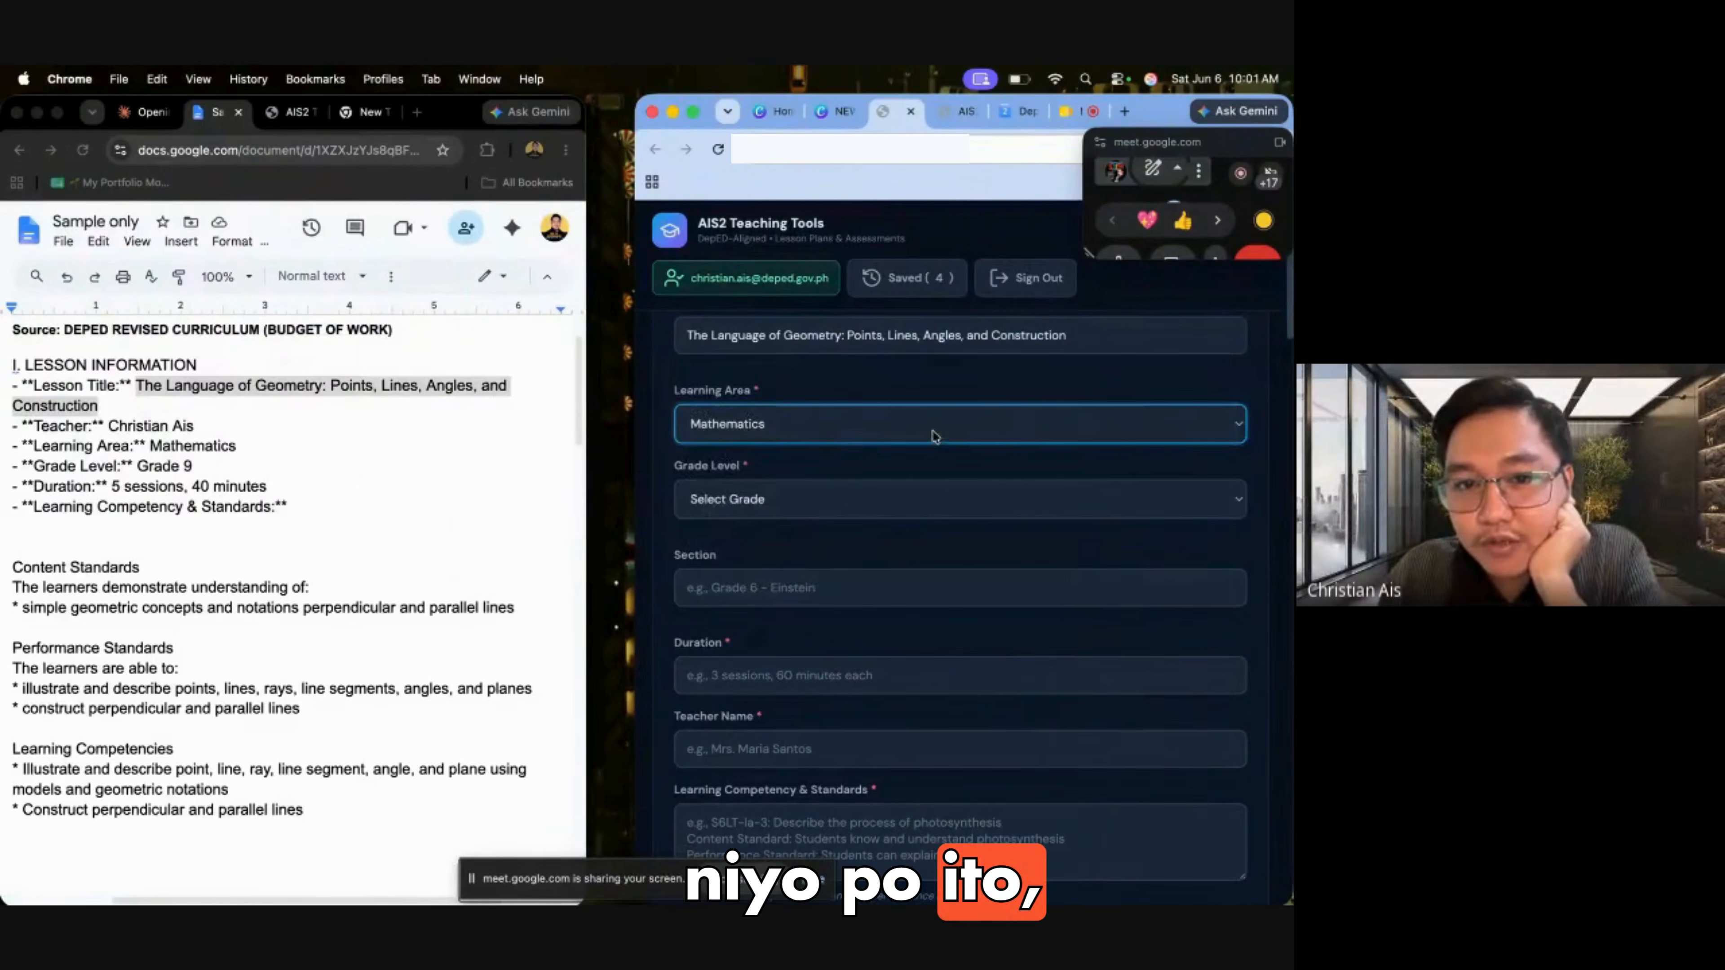
left_click(933, 433)
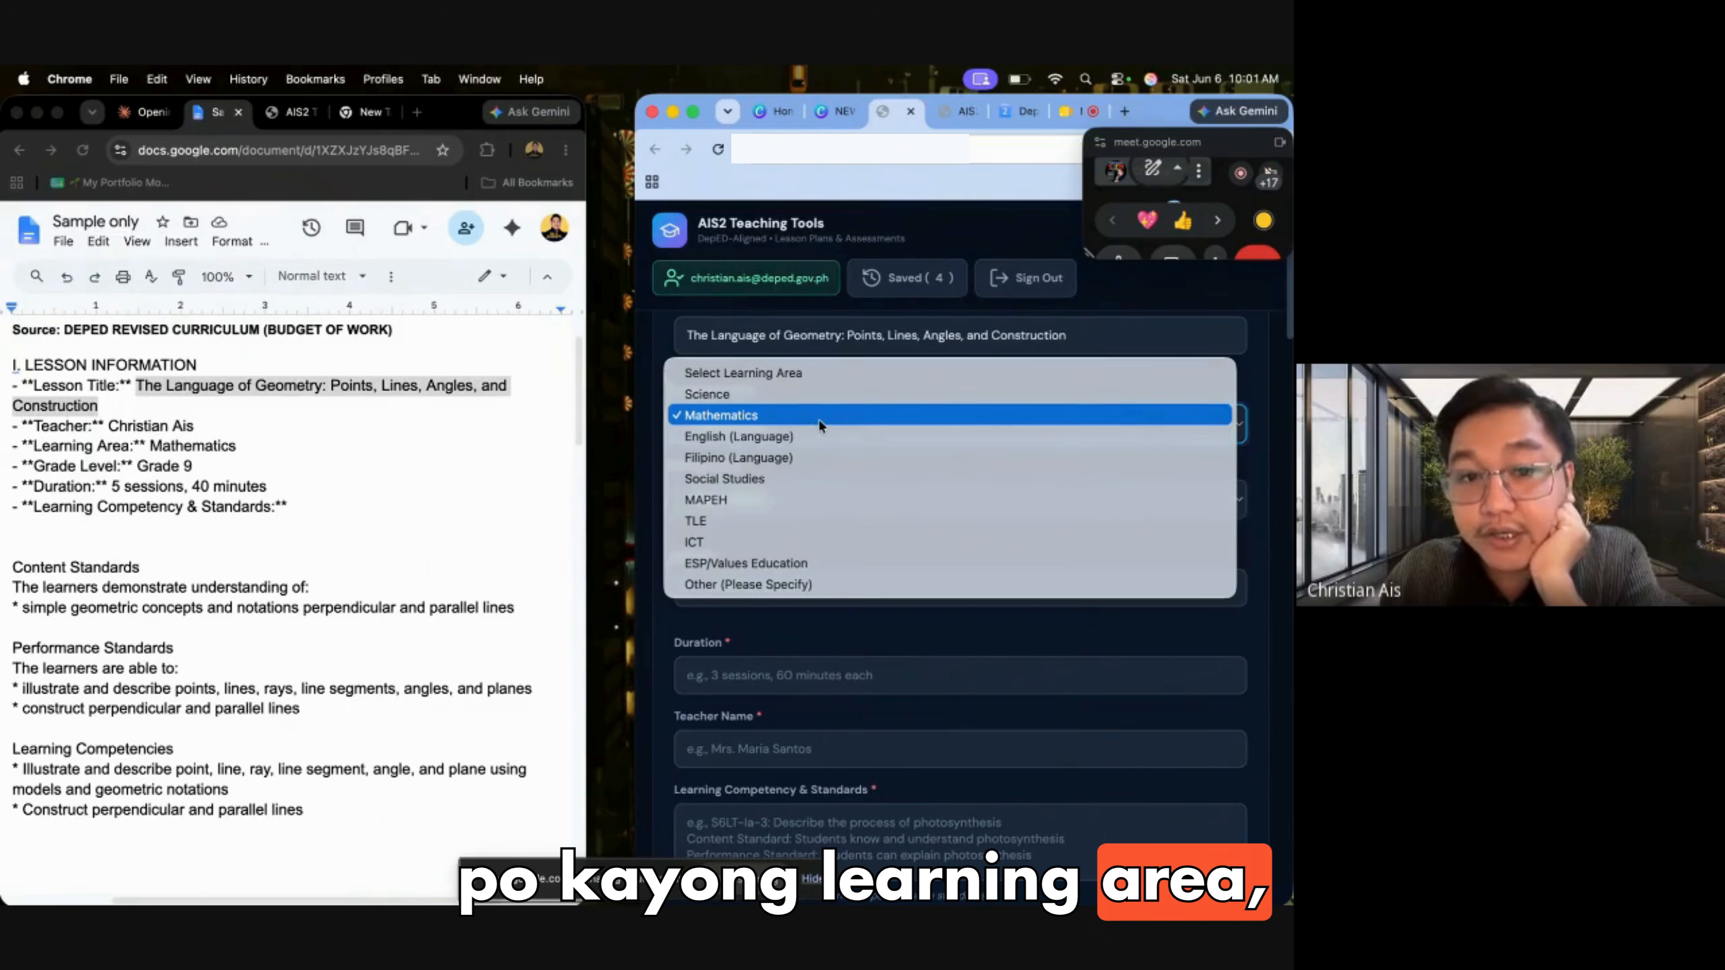
left_click(819, 419)
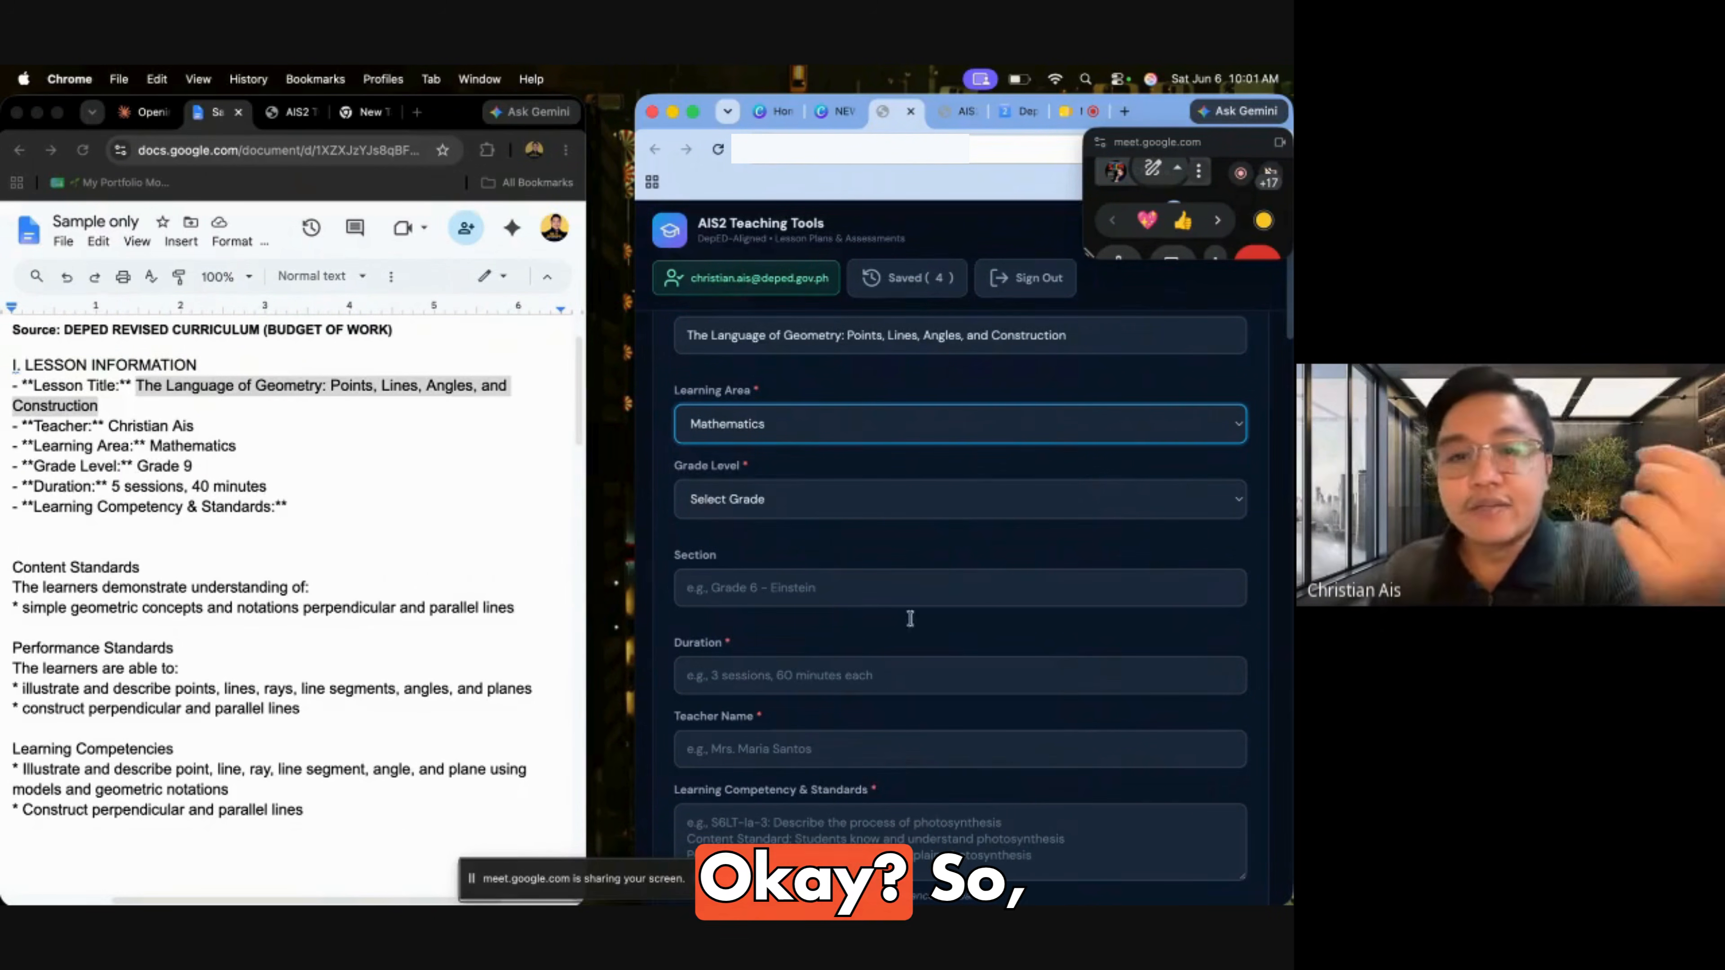
Set the grade level to Grade 9 and leave the section blank
left_click(773, 502)
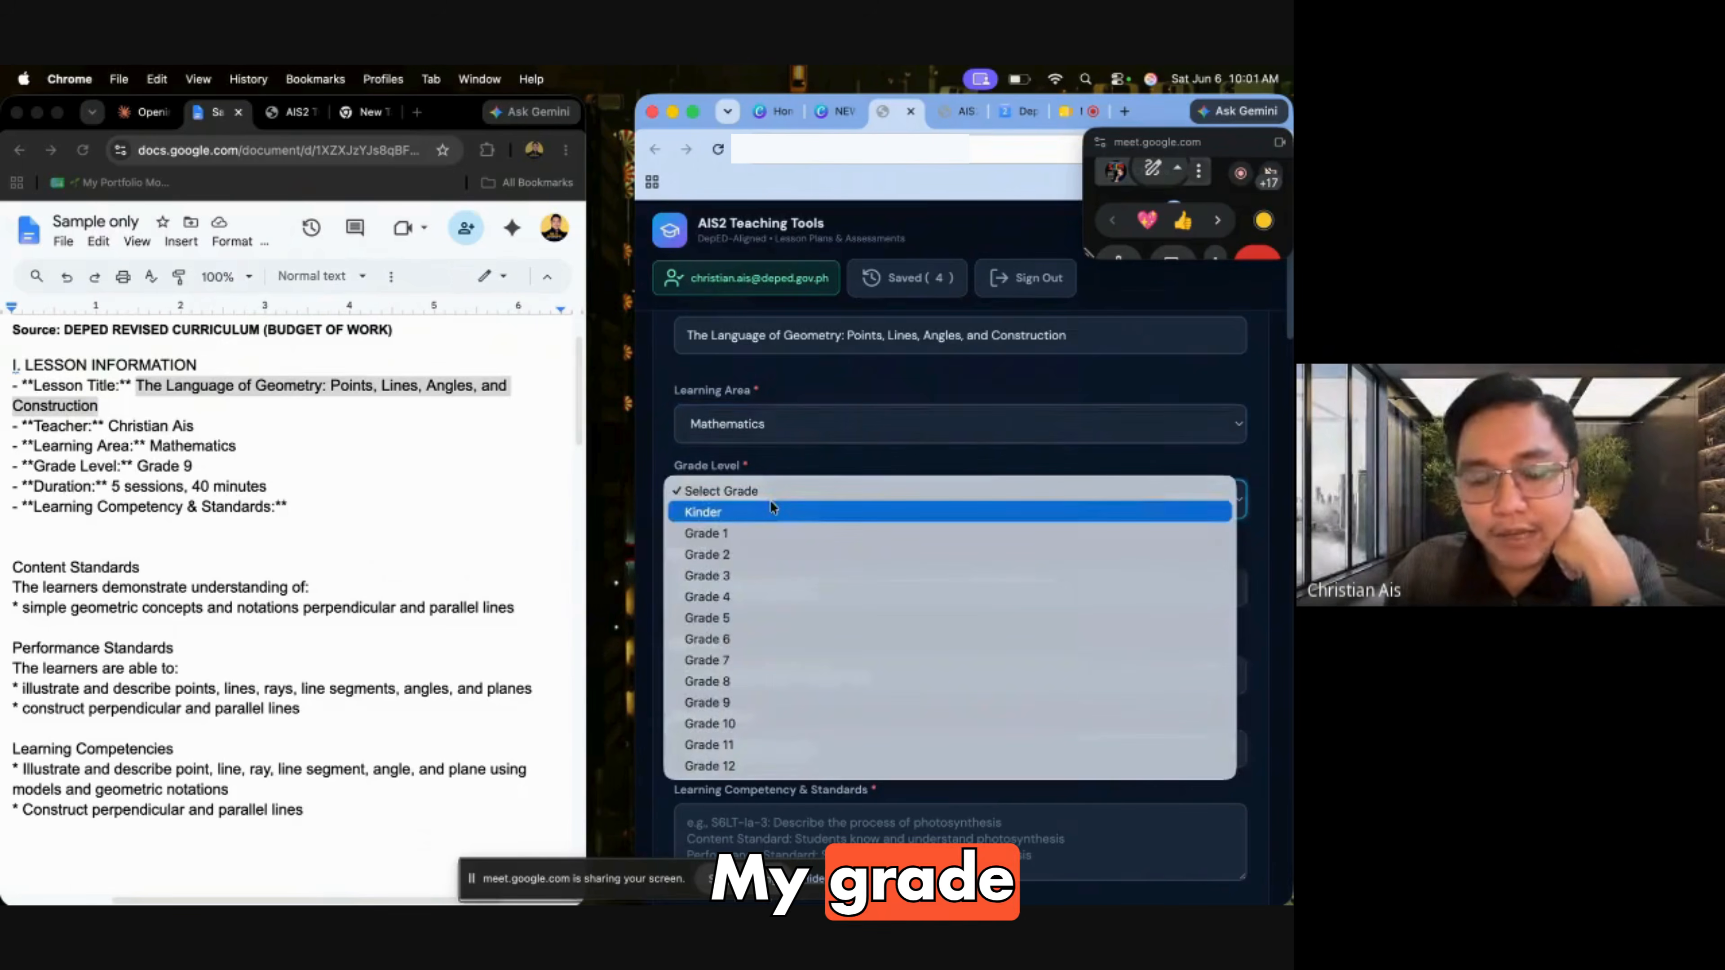
left_click(741, 698)
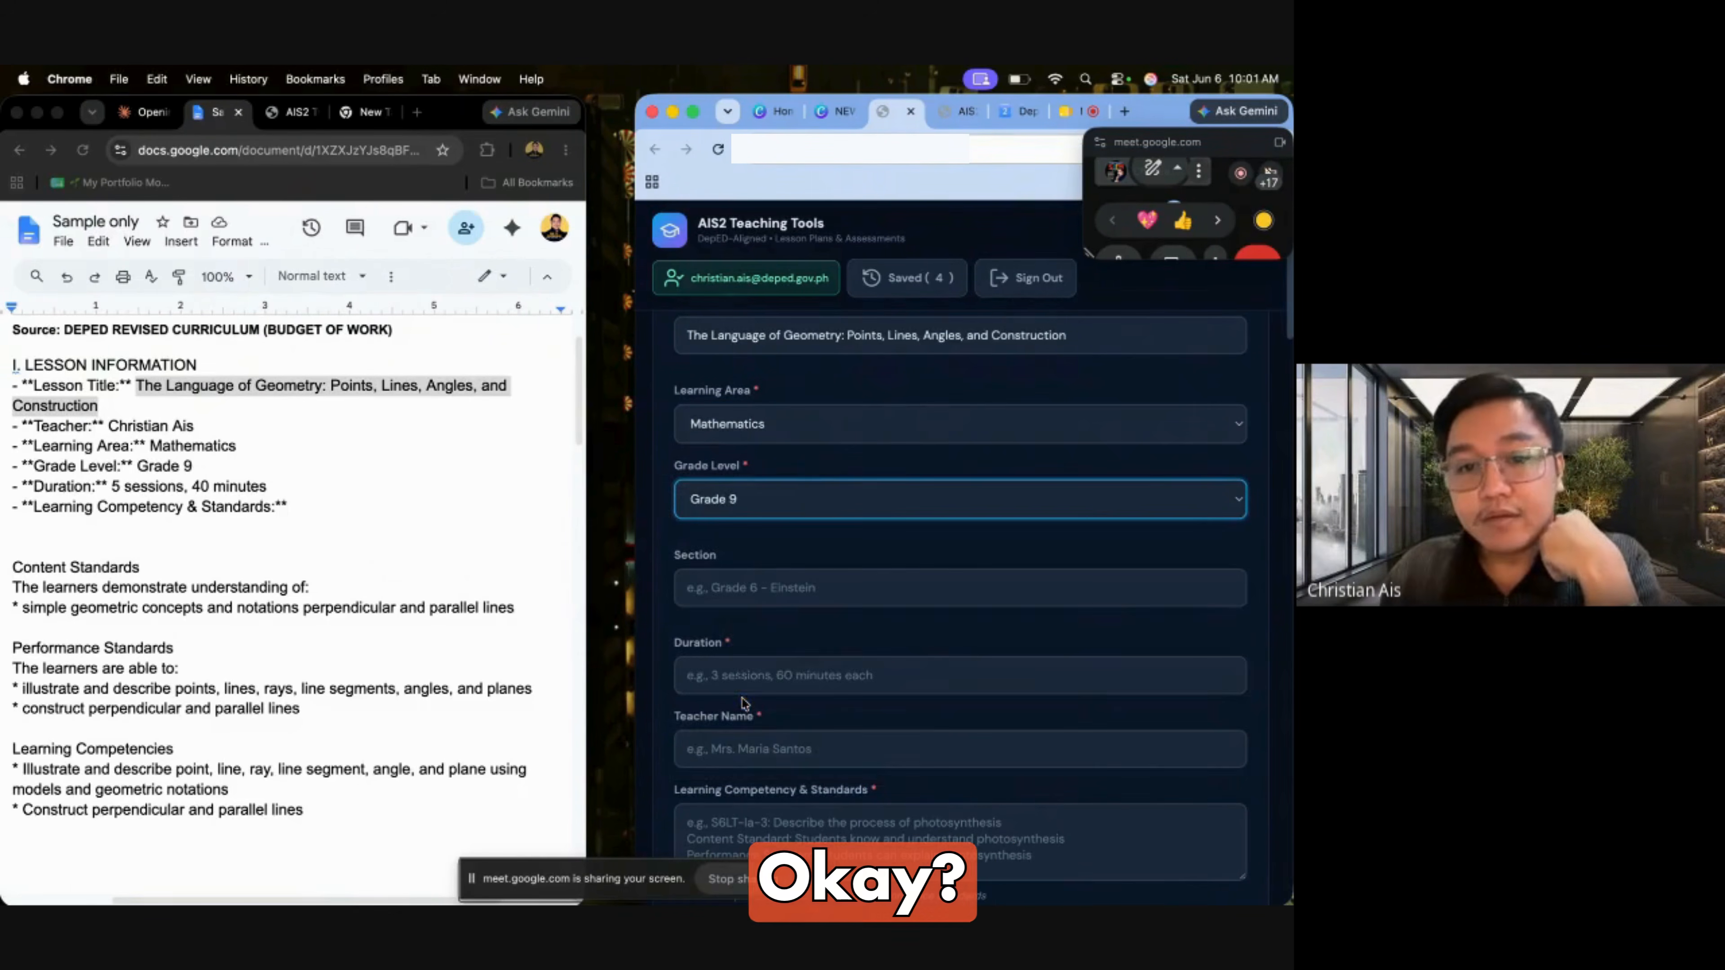
left_click(747, 591)
scroll(747, 564, "down", 1)
left_click(747, 565)
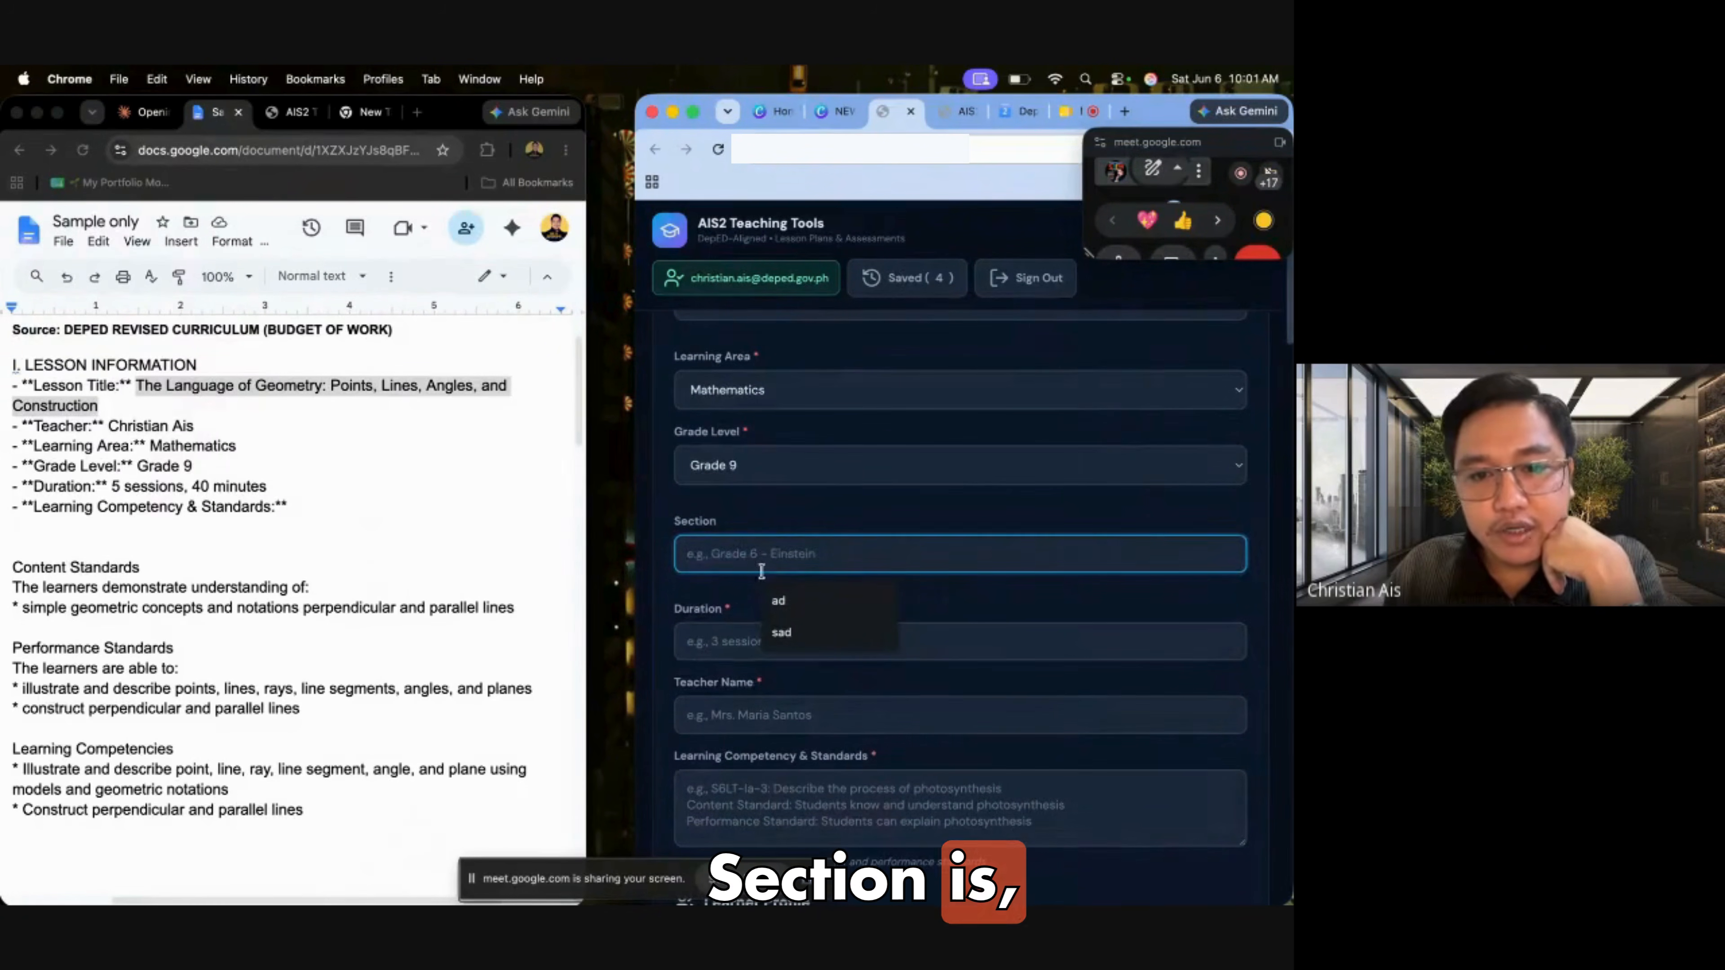
Copy "5 sessions, 40 minutes" from the sample document into the lesson's duration field
scroll(734, 598, "down", 2)
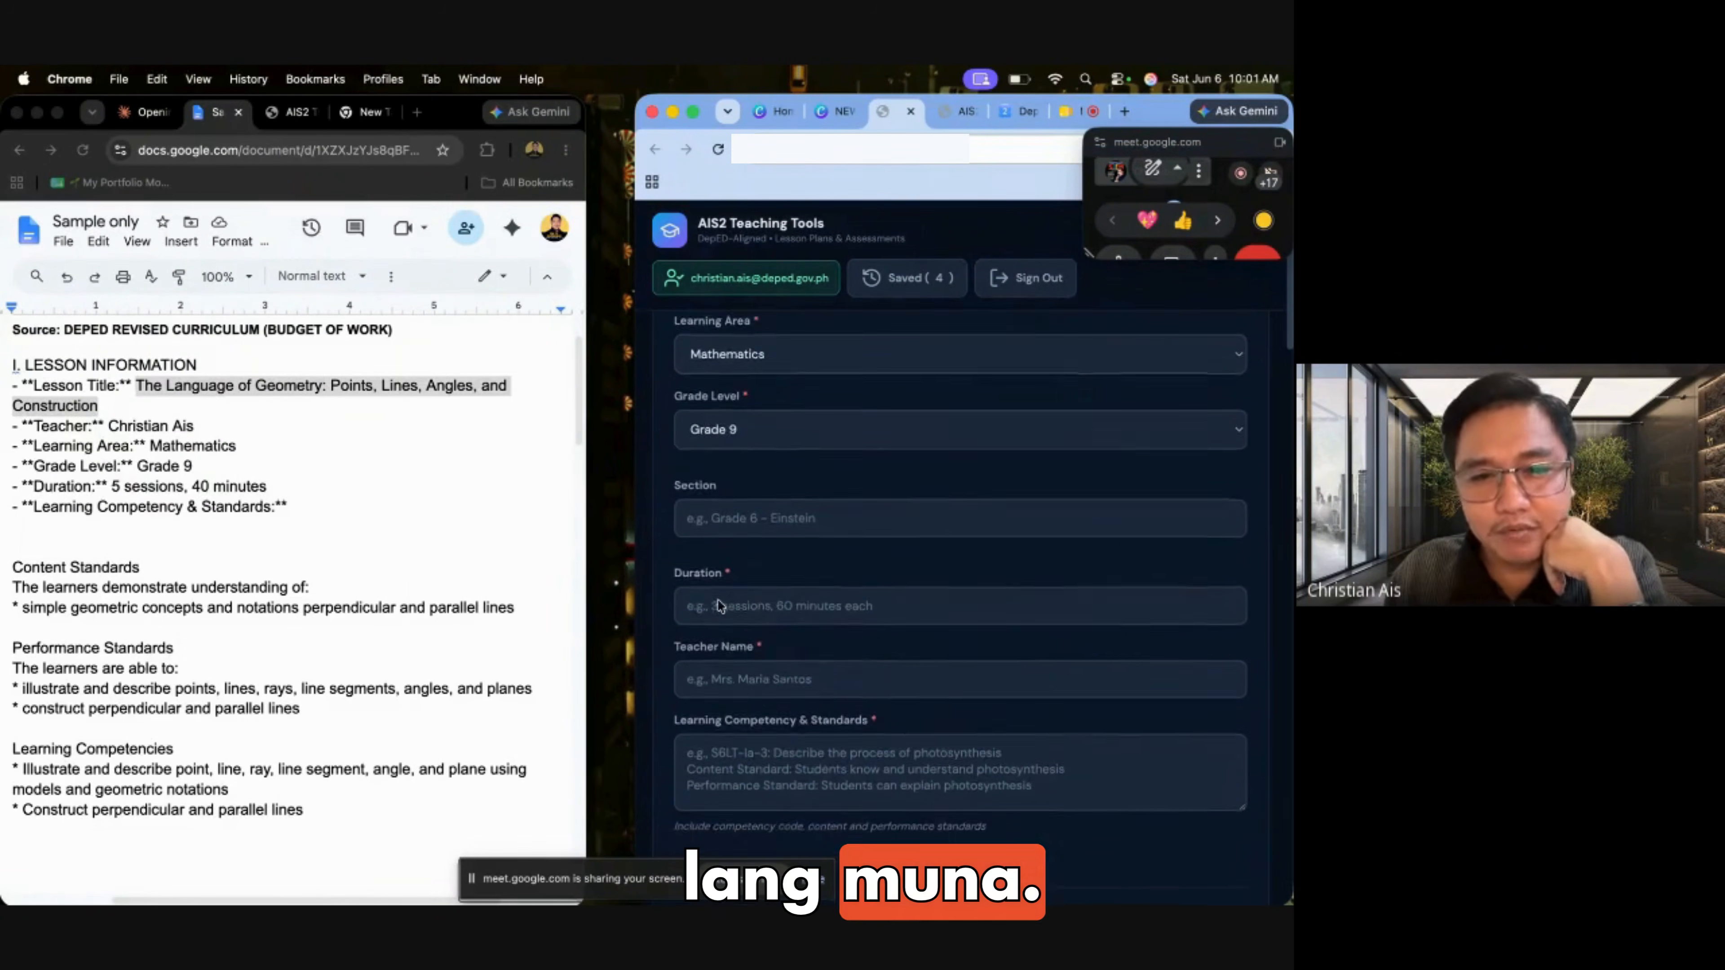
left_click(748, 579)
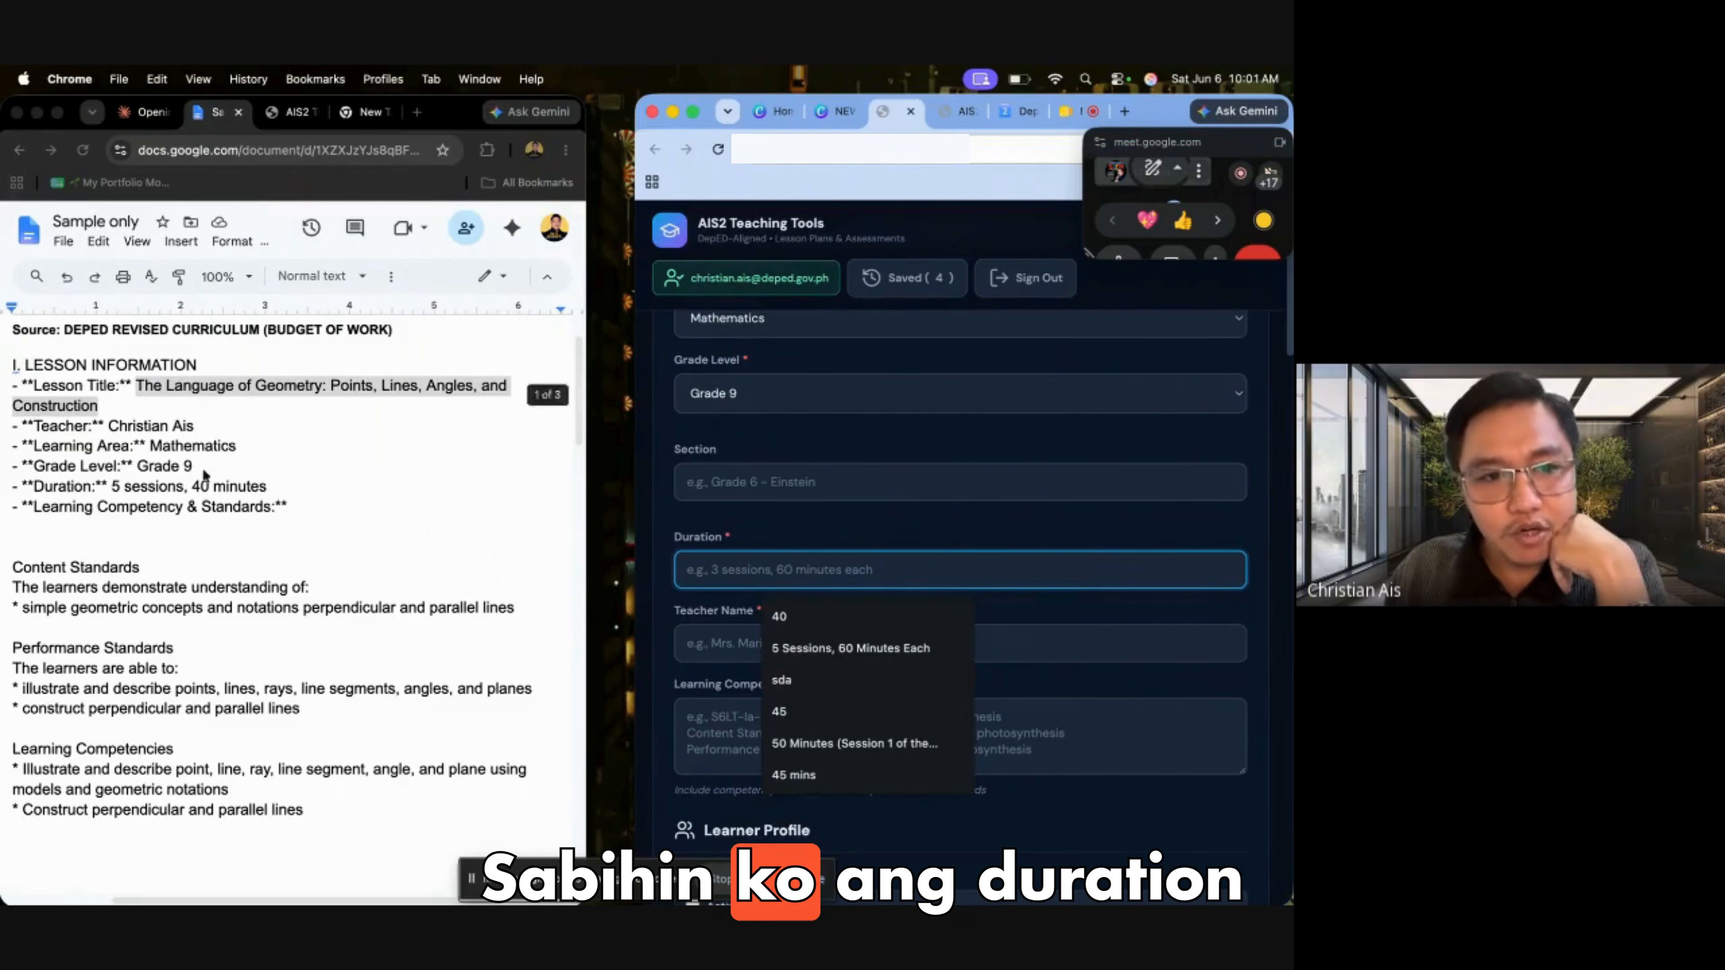
left_click(118, 489)
left_click_drag(110, 487, 275, 487)
key("super+c")
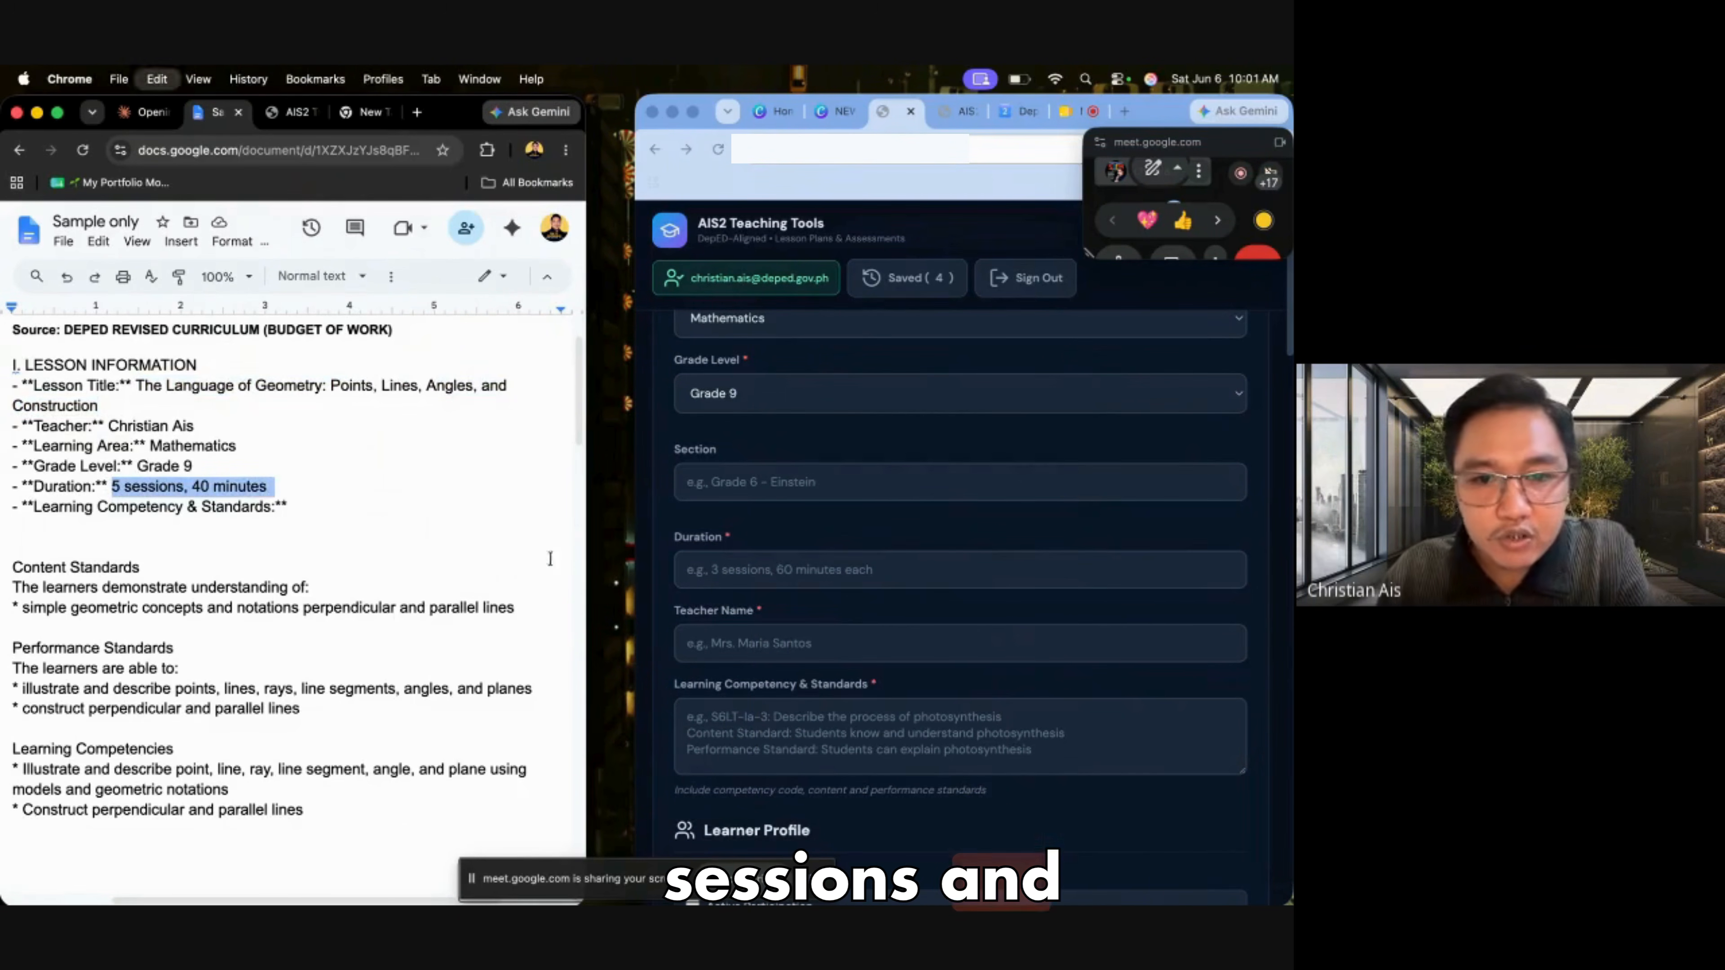
left_click(686, 574)
key("super+v")
left_click(664, 574)
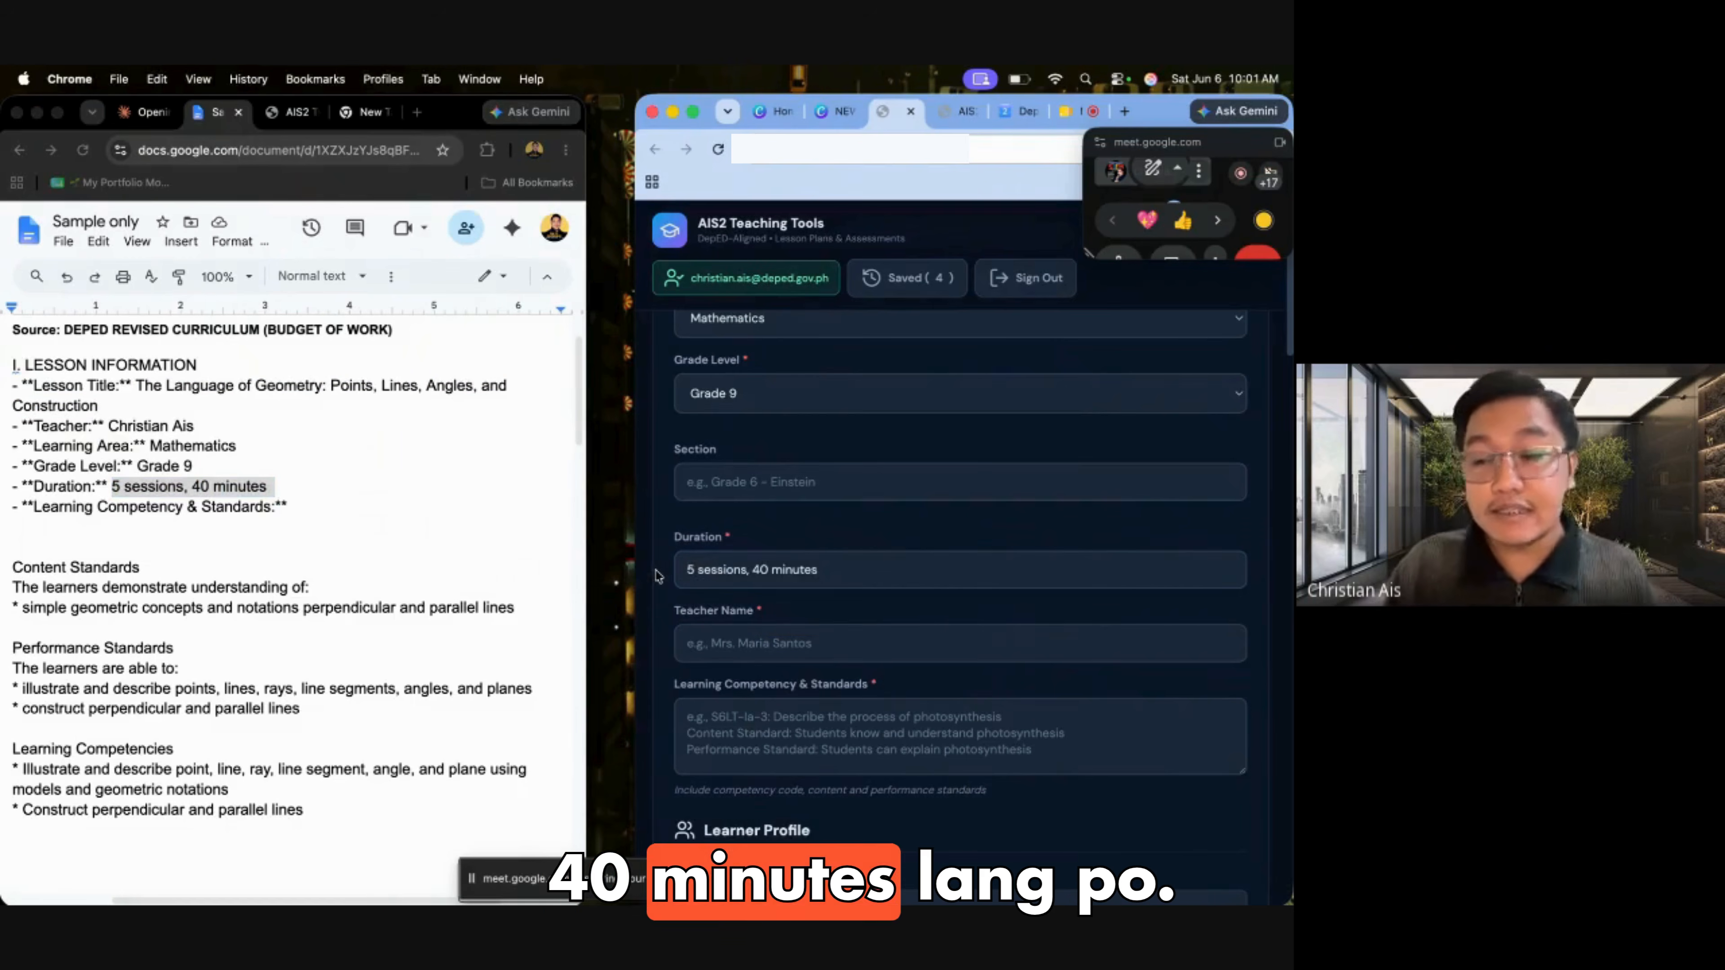
Complete the duration by adding "each", so it reads "5 sessions, 40 minutes each"
scroll(665, 574, "down", 2)
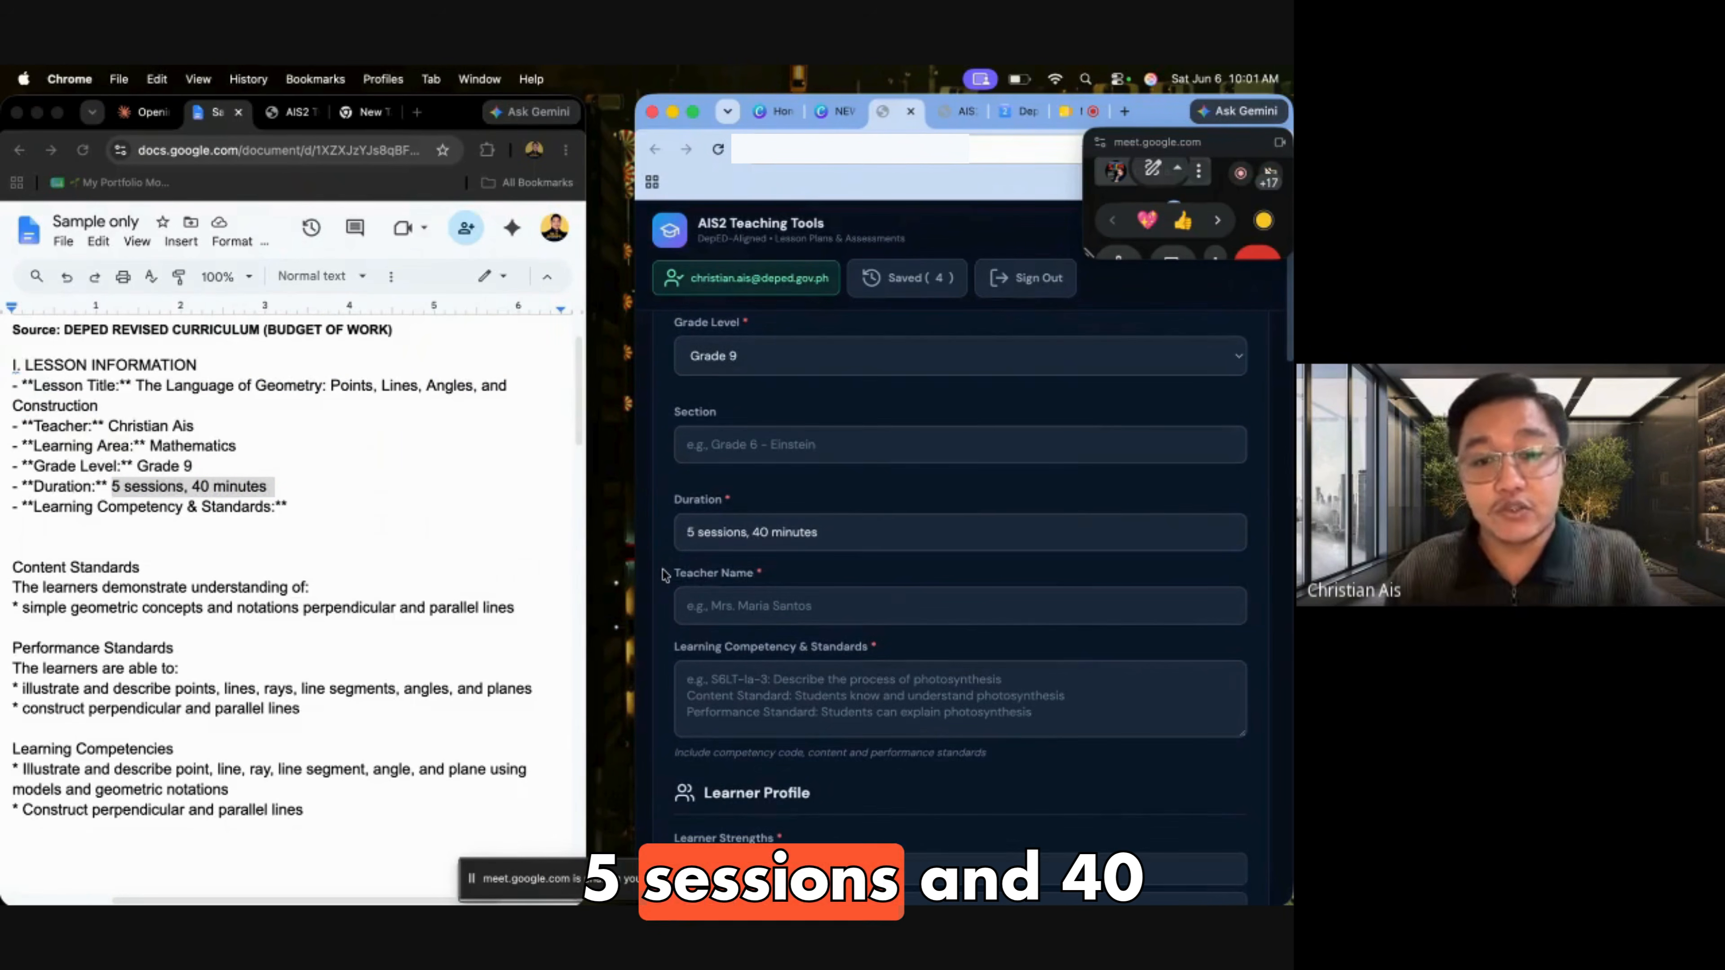
scroll(665, 574, "down", 1)
left_click(882, 461)
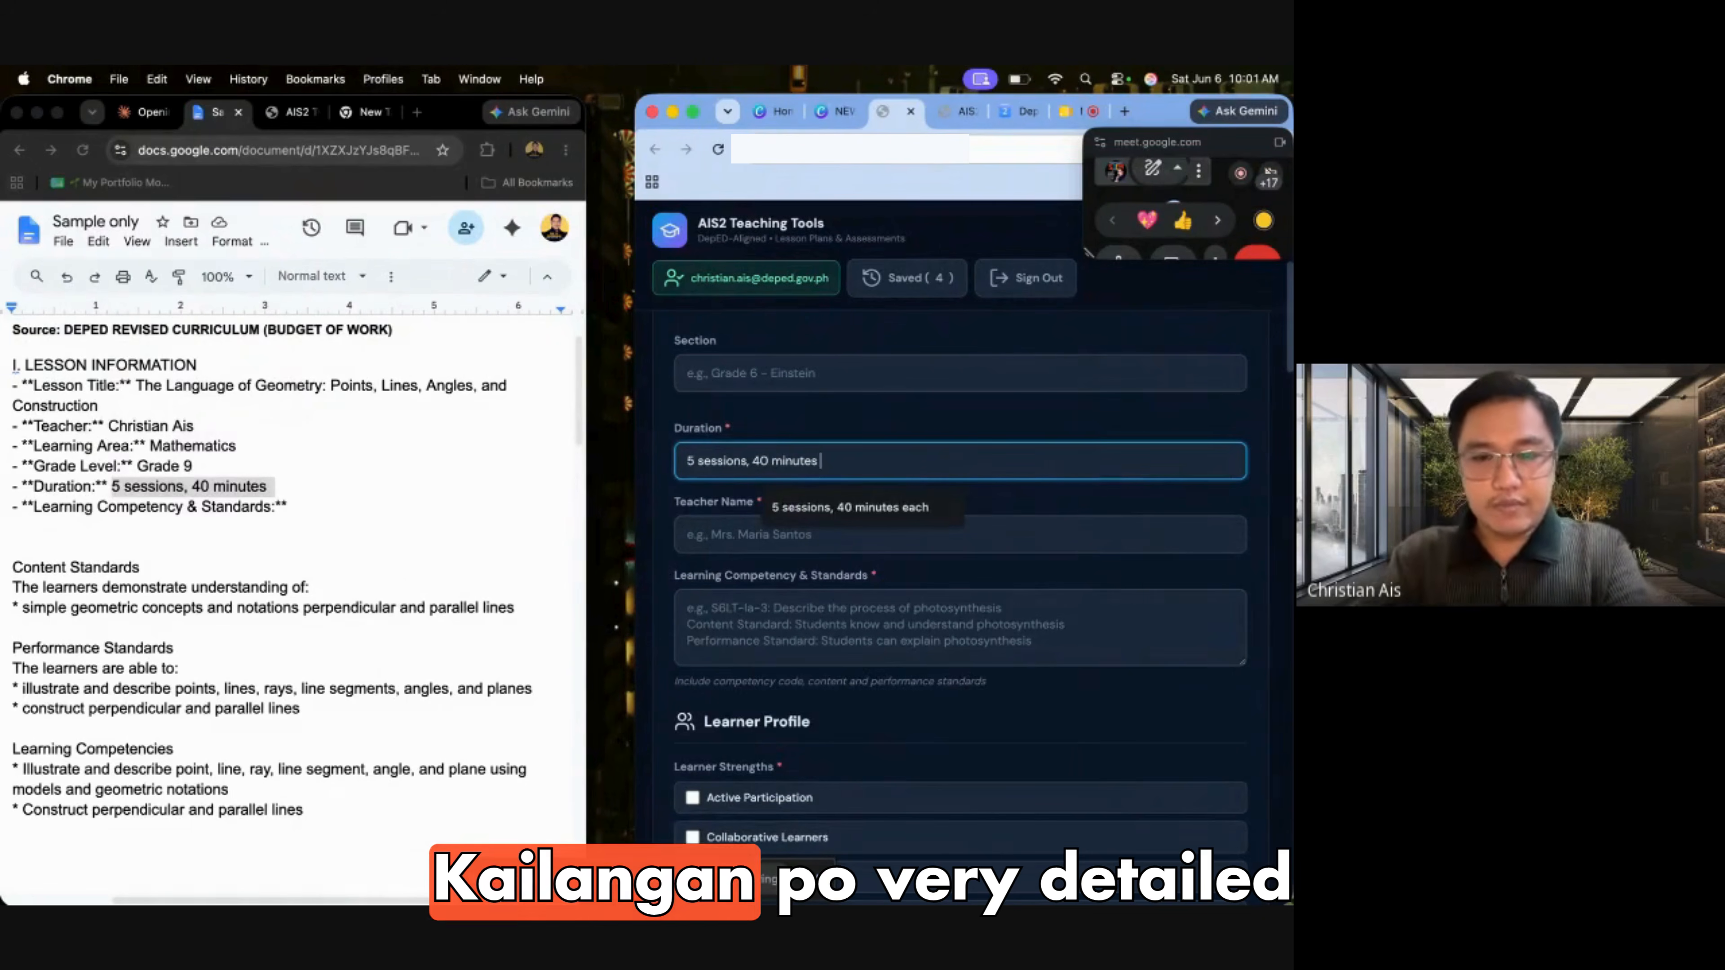
type("each")
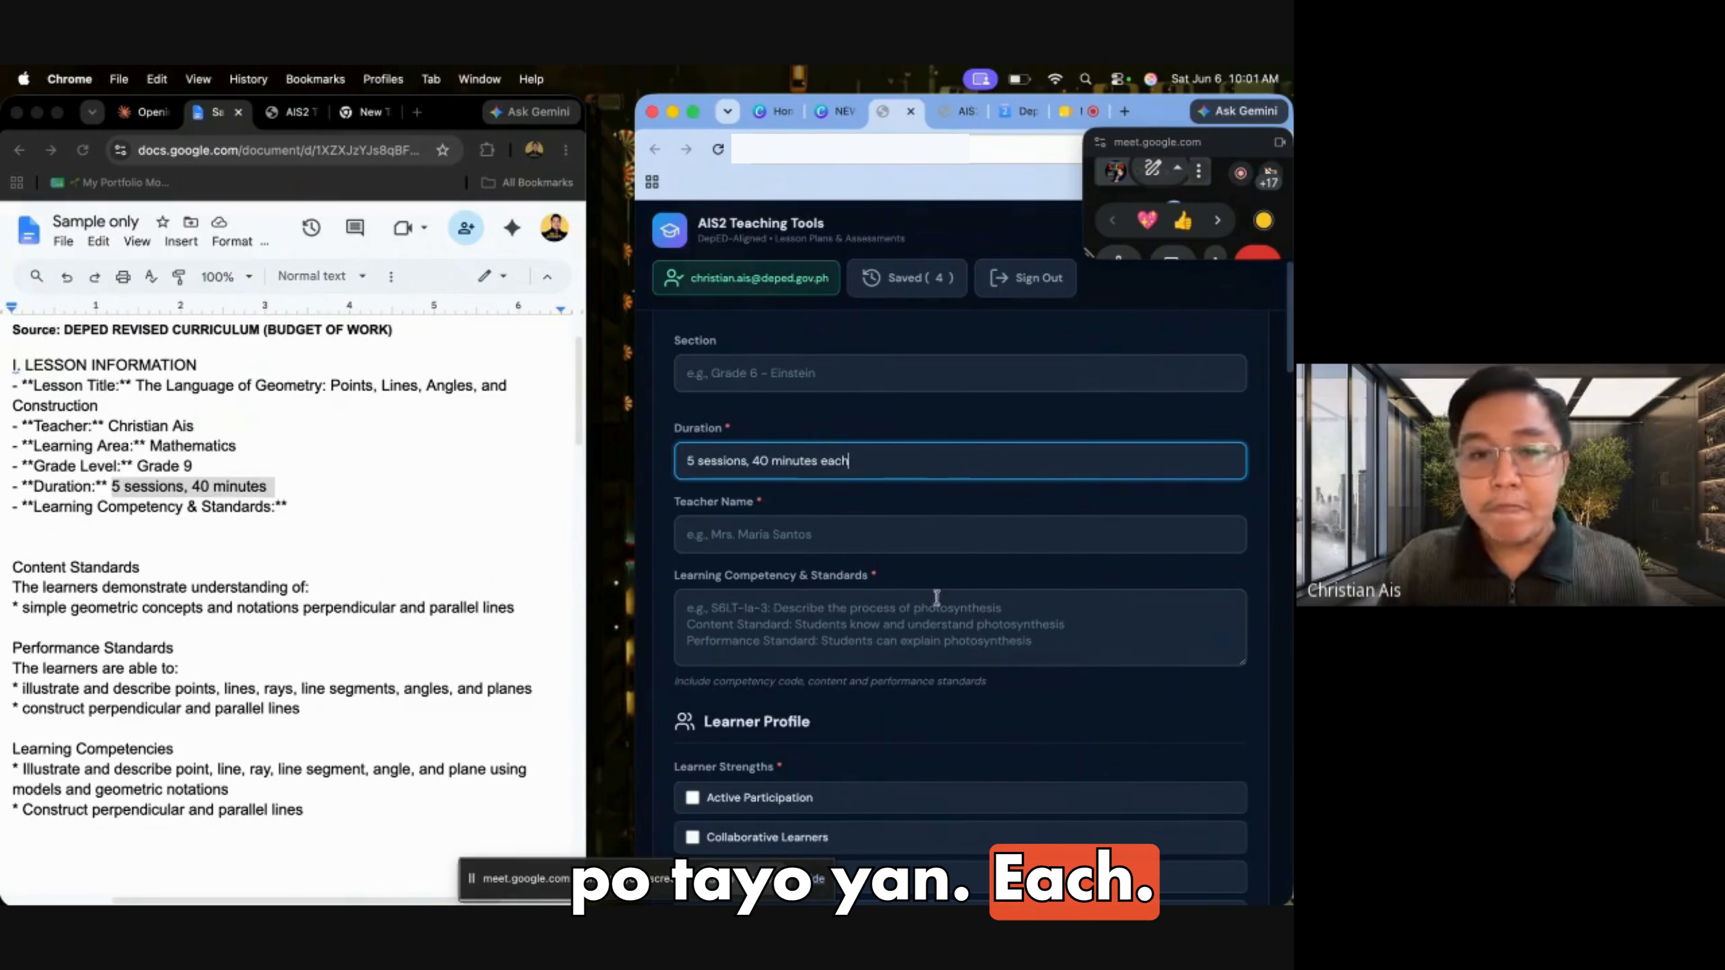
Fill in the teacher's name using the saved autofill suggestion for that teacher
scroll(933, 598, "down", 1)
left_click(926, 502)
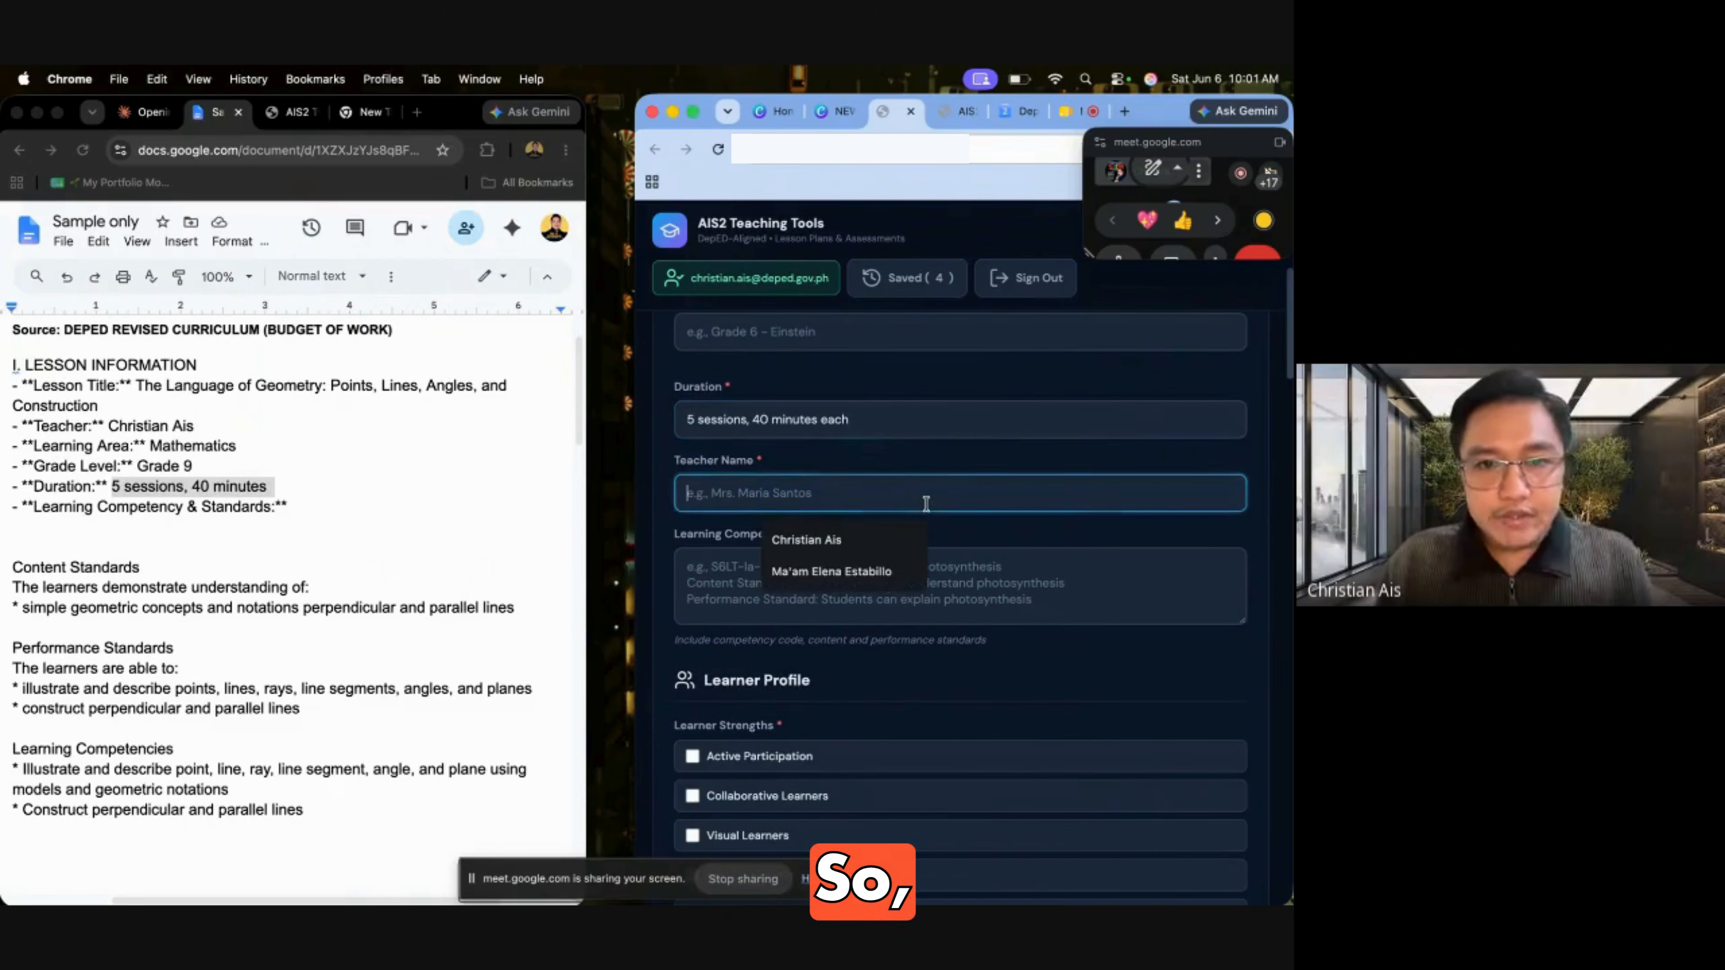
left_click(874, 538)
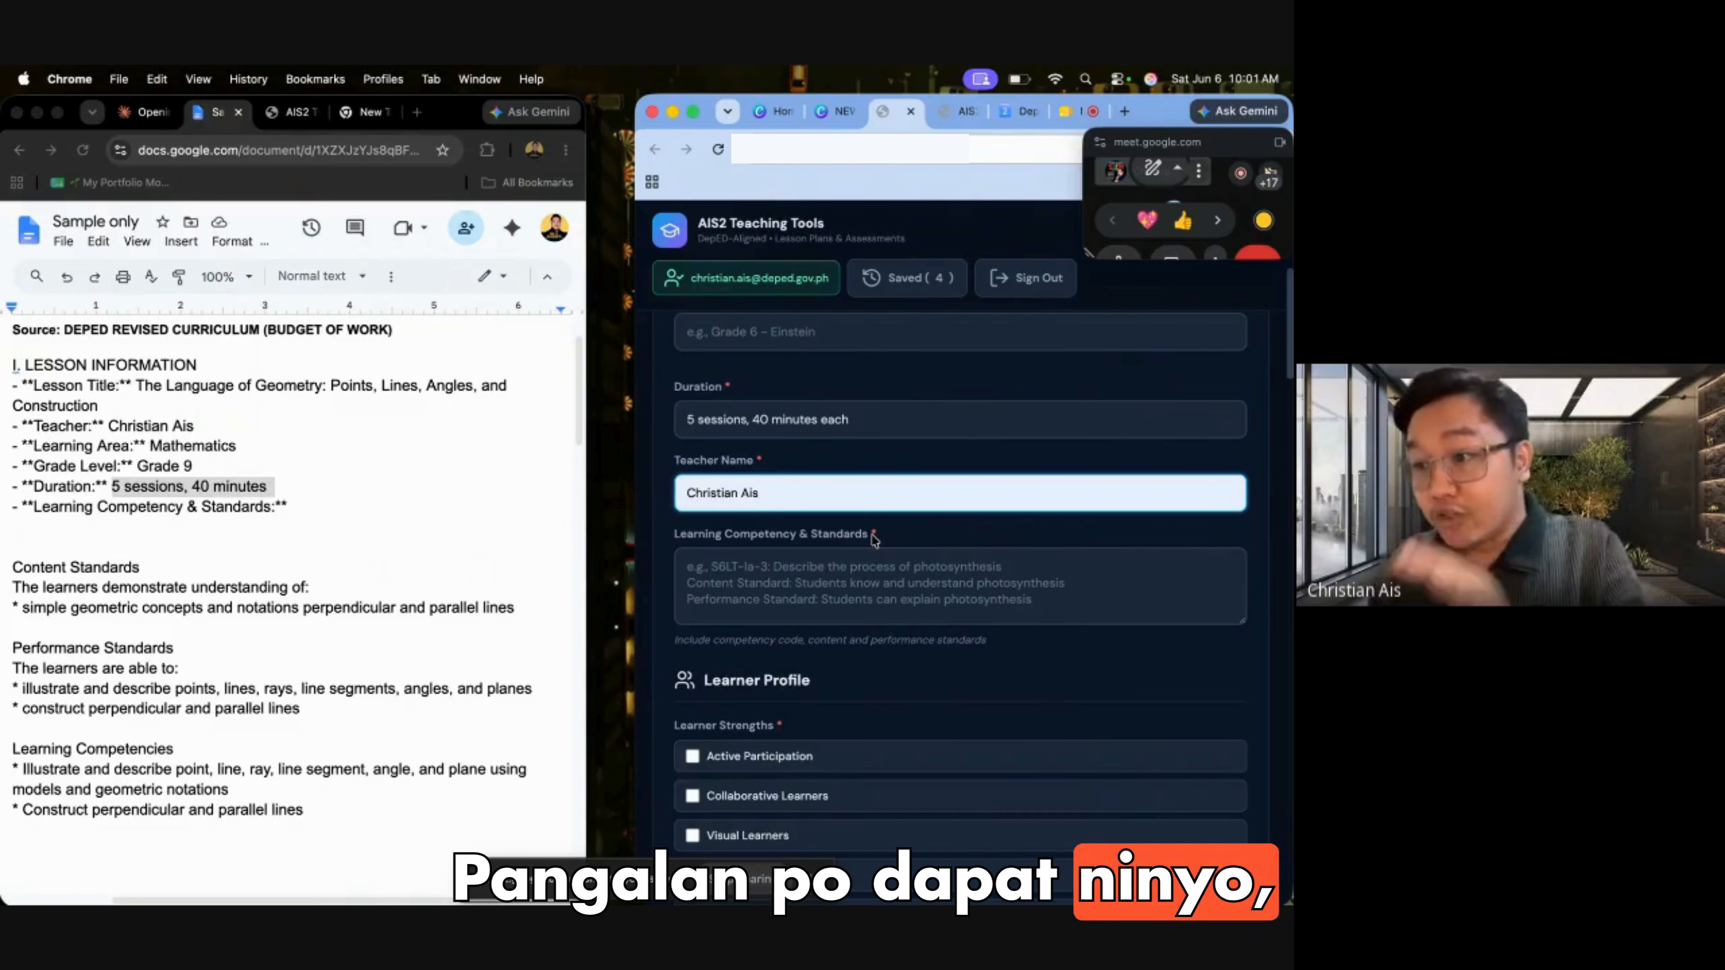
Copy the content standards, performance standards and learning competencies from the sample document into the Learning Competency & Standards field
left_click(852, 589)
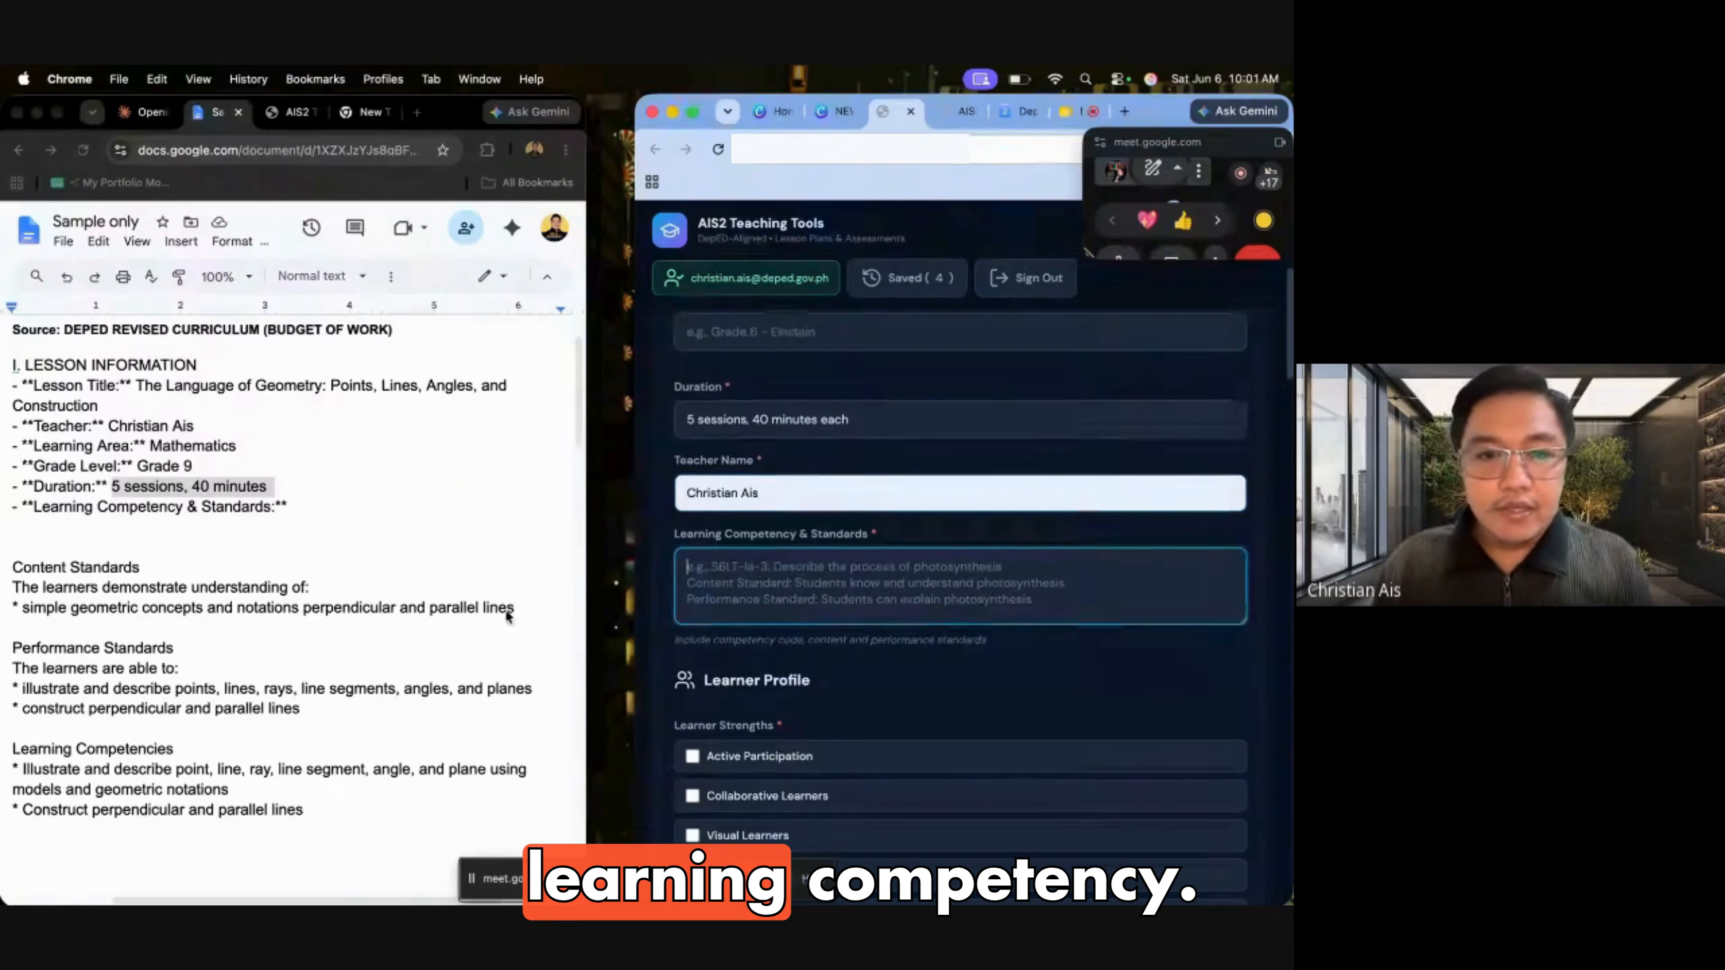
left_click(214, 514)
scroll(215, 518, "down", 1)
scroll(215, 518, "down", 1)
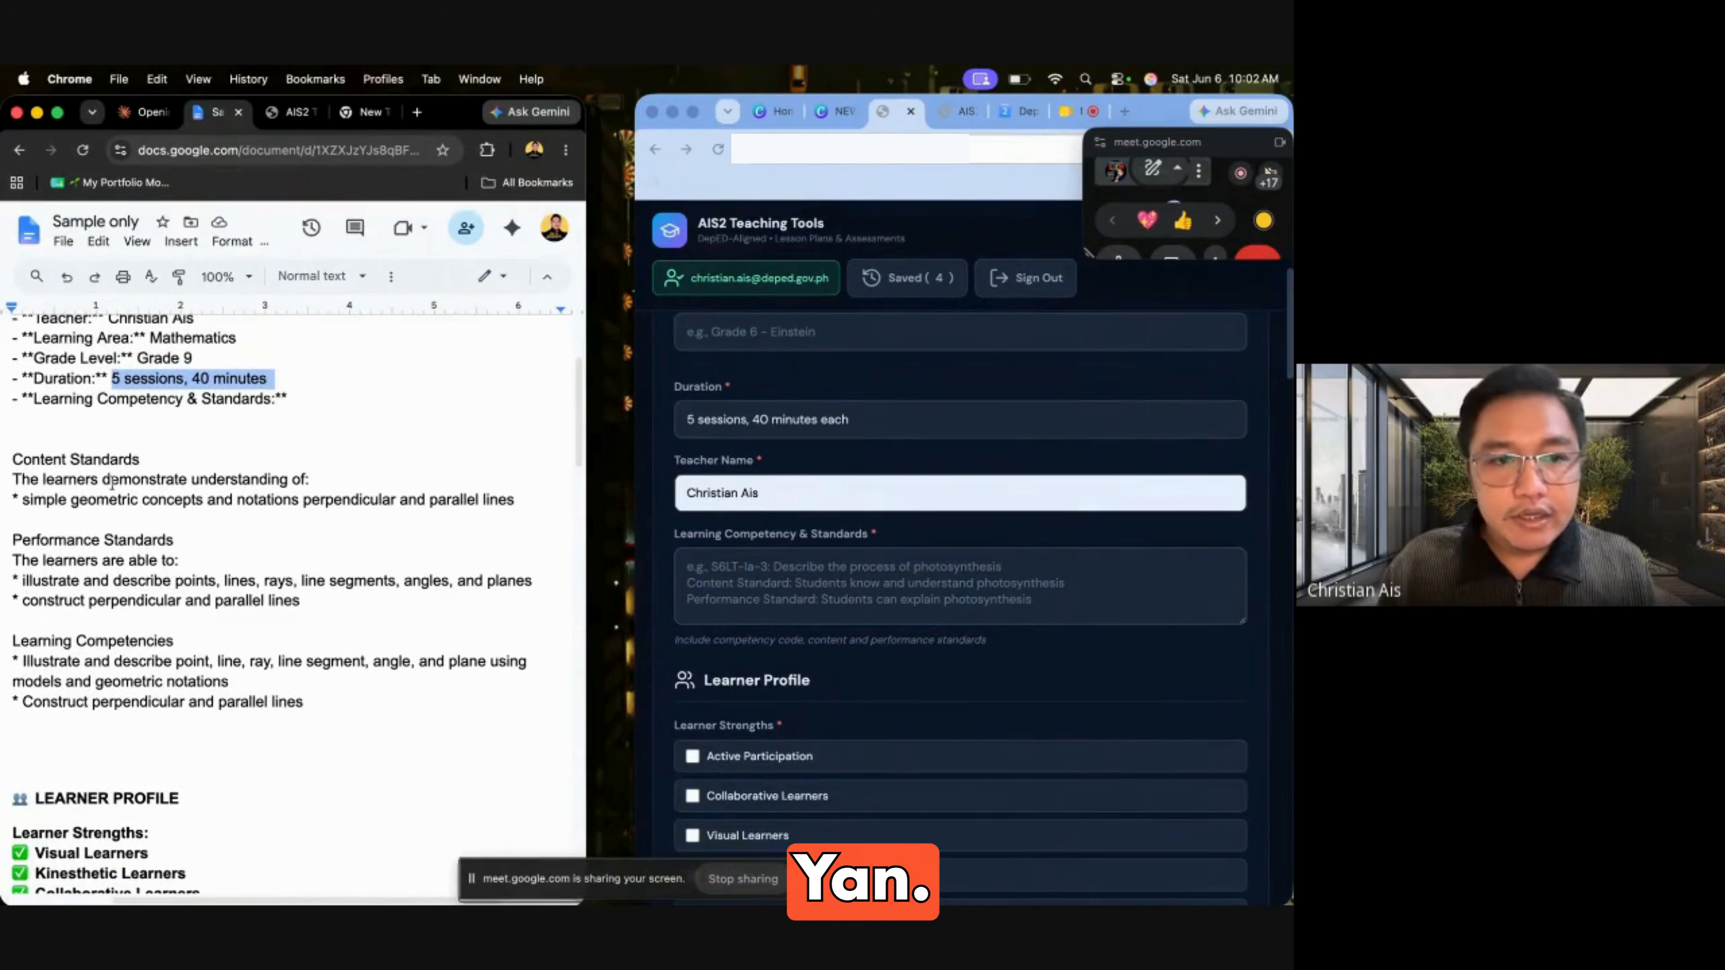
left_click_drag(12, 457, 330, 704)
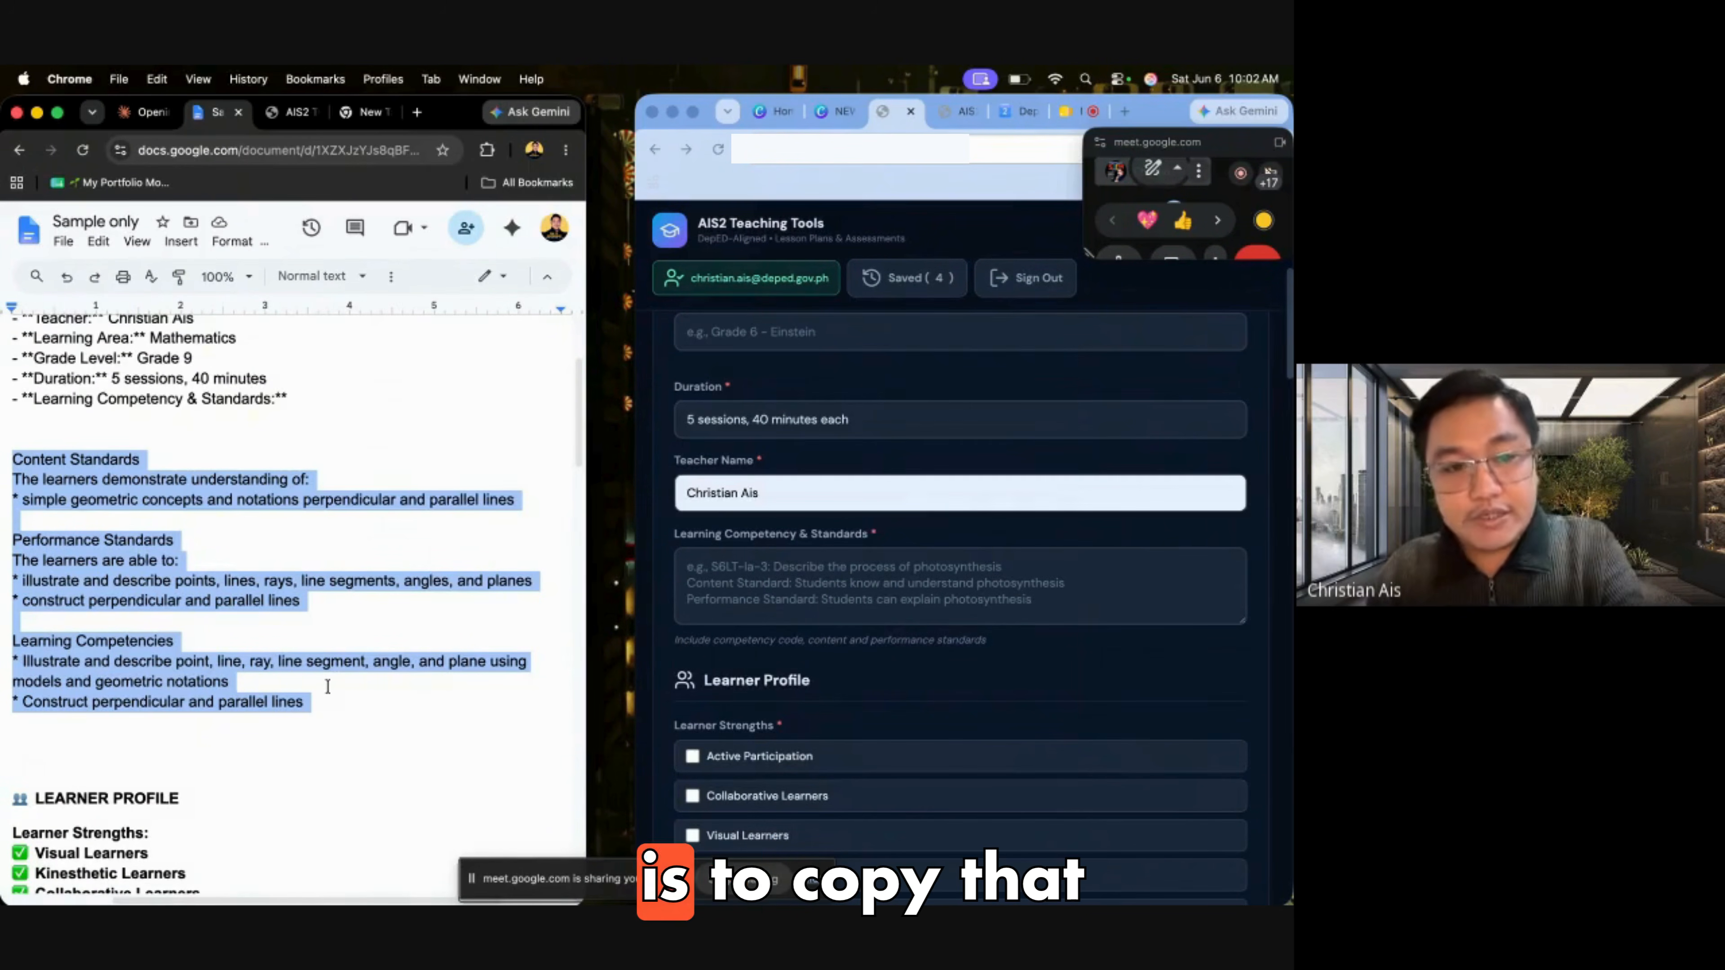
key("super+c")
left_click(703, 585)
key("super+v")
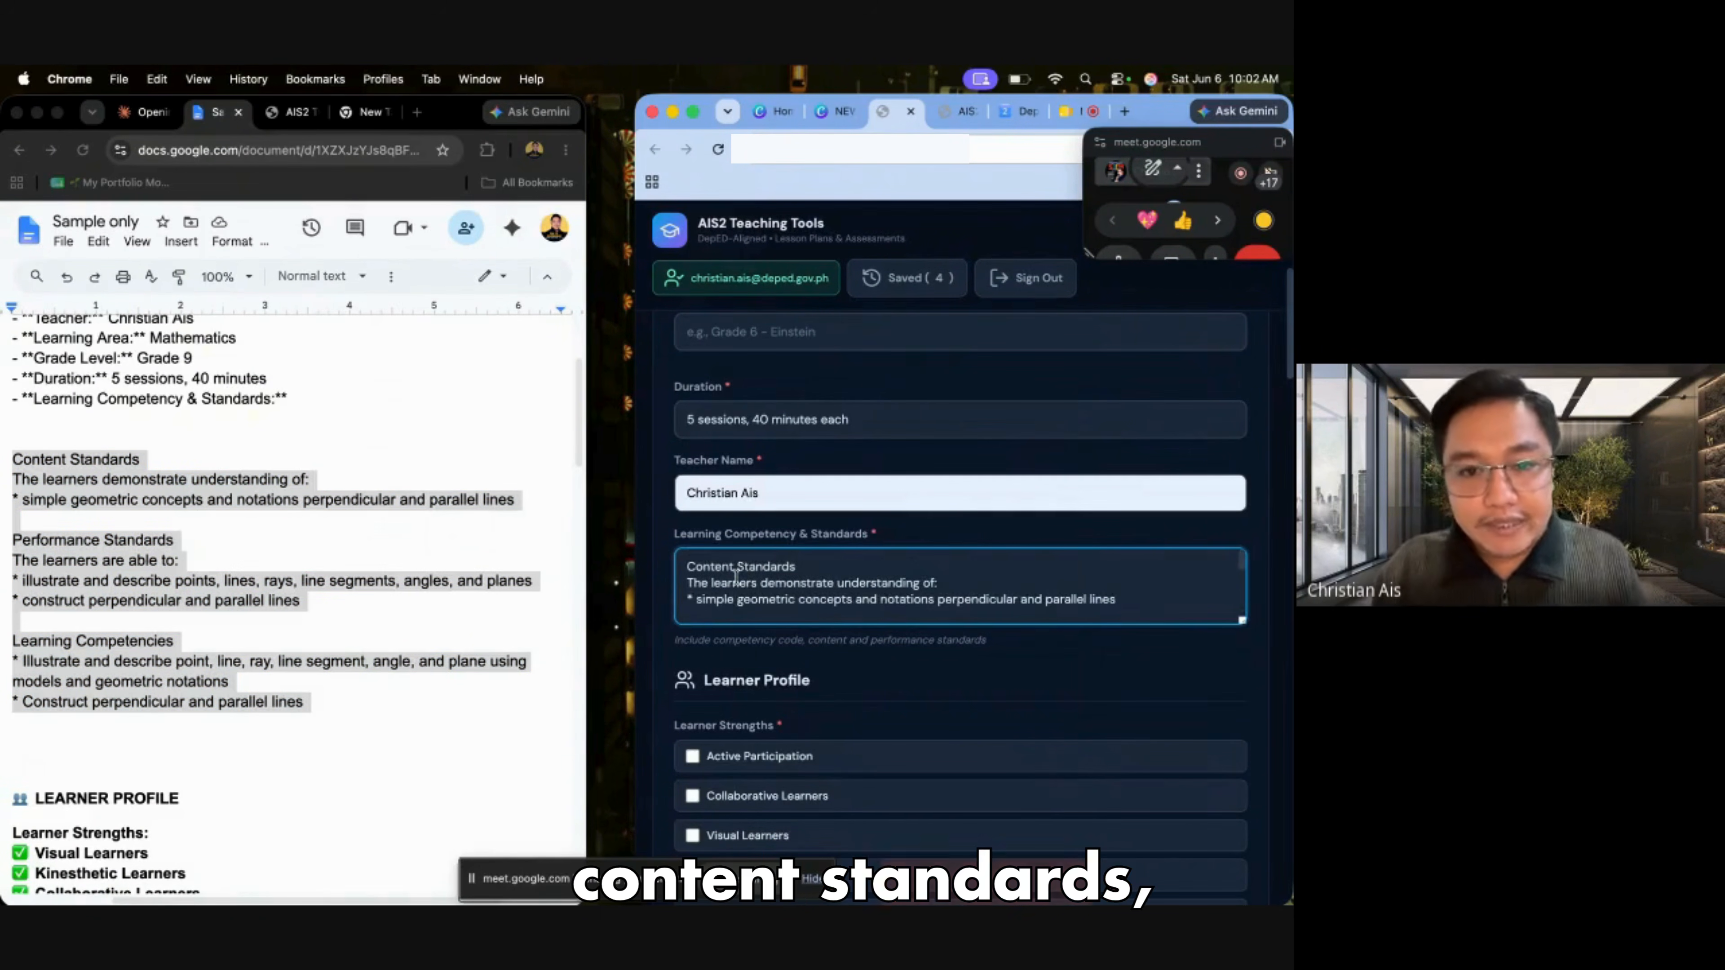
Review the pasted standards and competencies, and check the completed Lesson Information fields
scroll(736, 578, "down", 5)
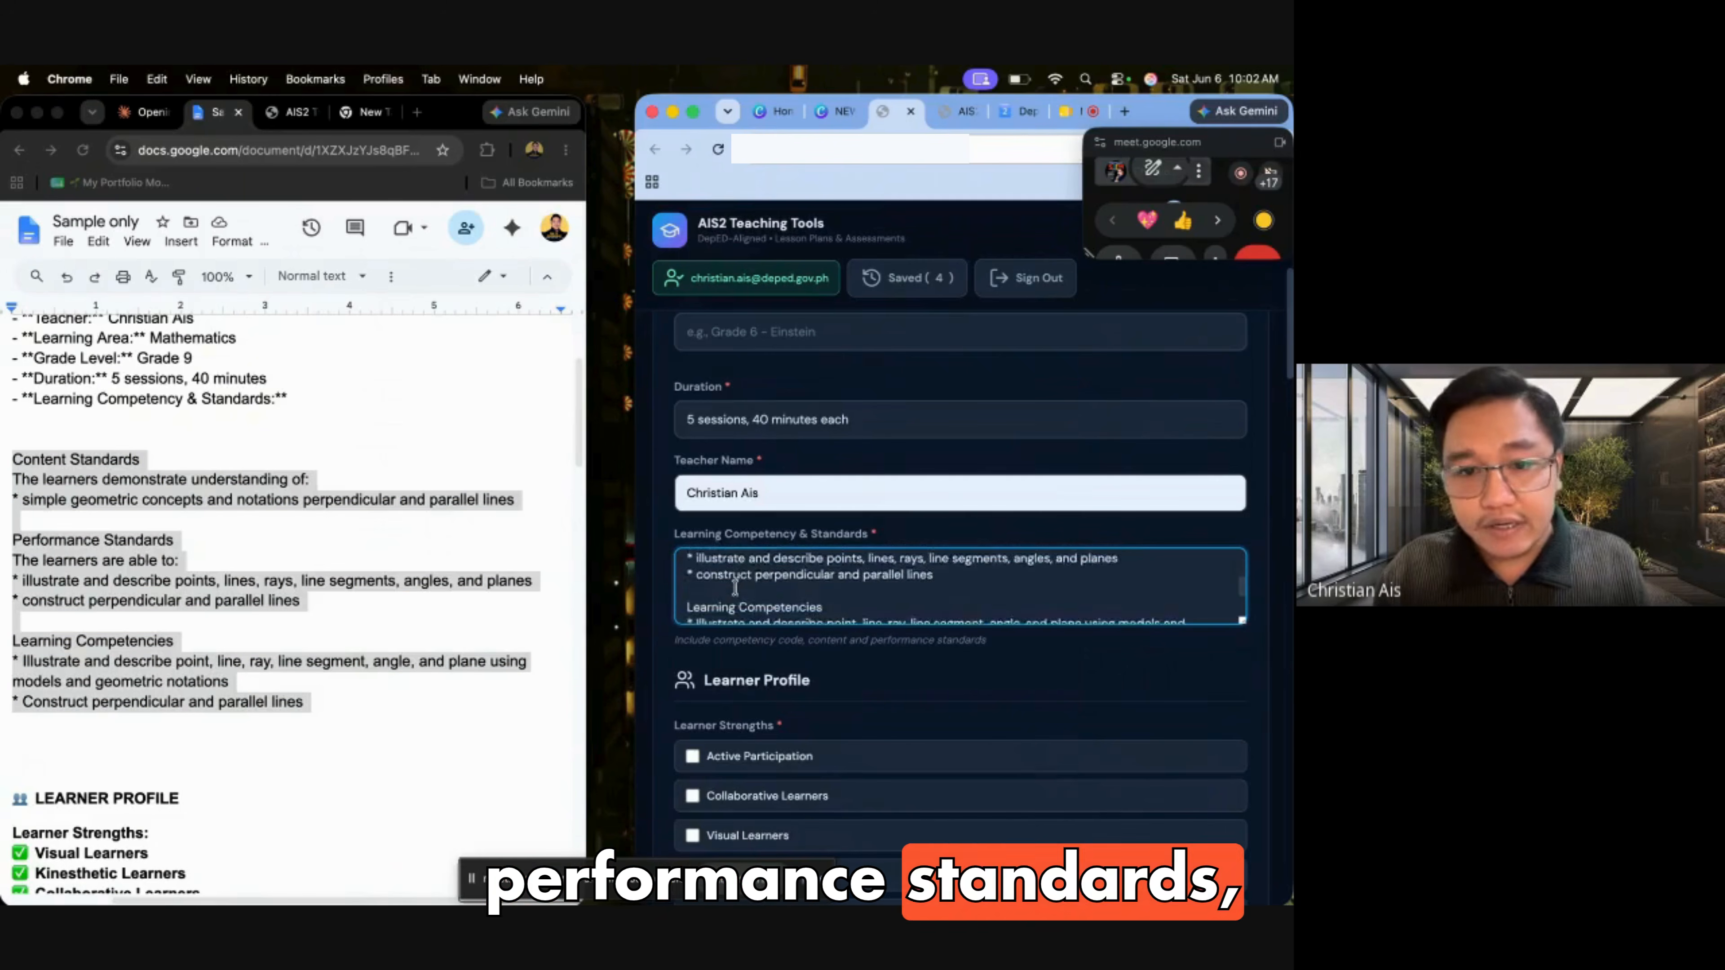
scroll(736, 586, "down", 2)
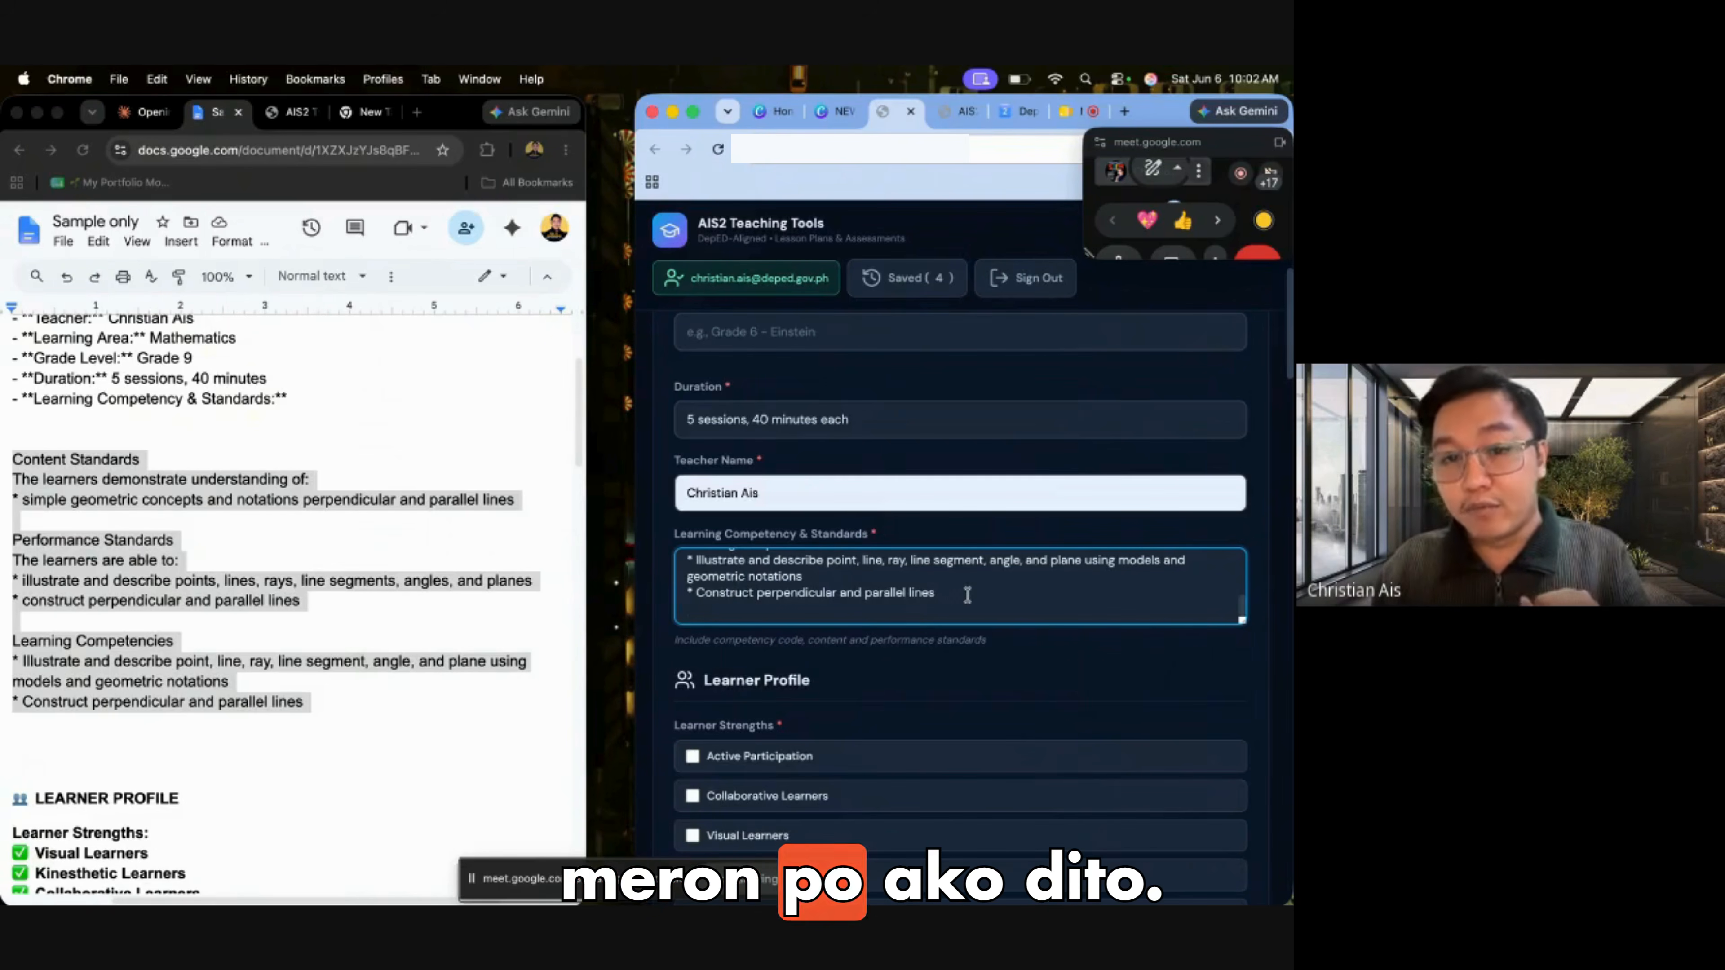
scroll(934, 687, "up", 5)
scroll(934, 690, "up", 5)
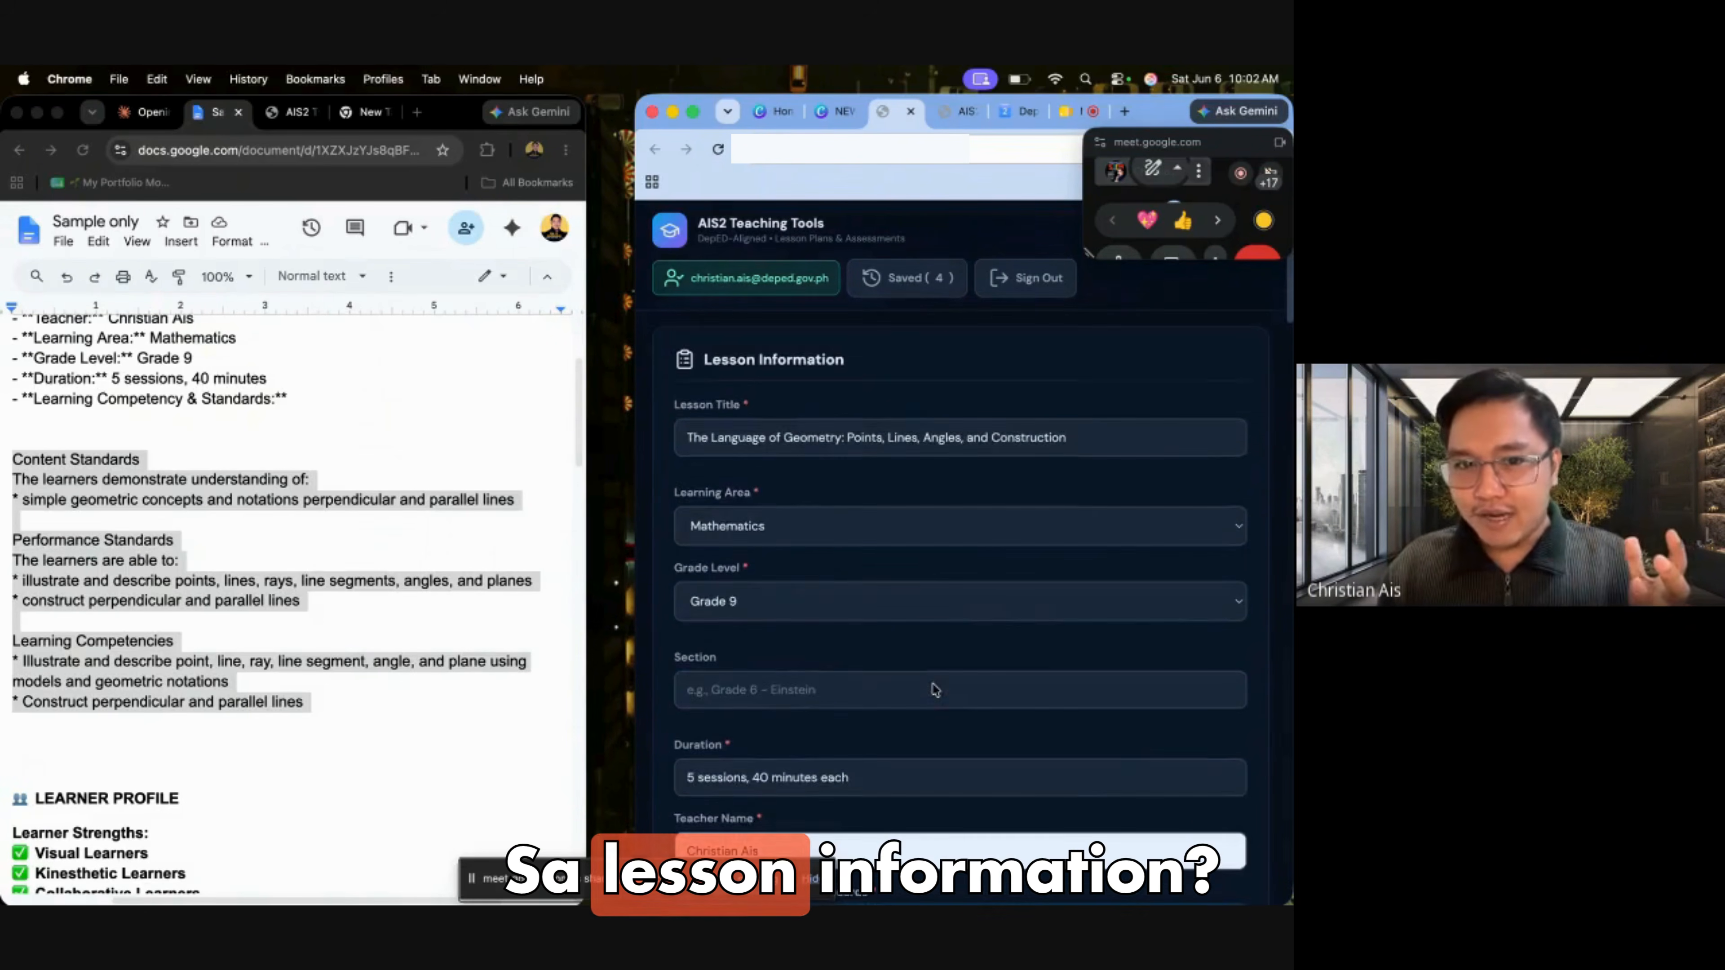
scroll(934, 690, "down", 4)
scroll(934, 690, "down", 5)
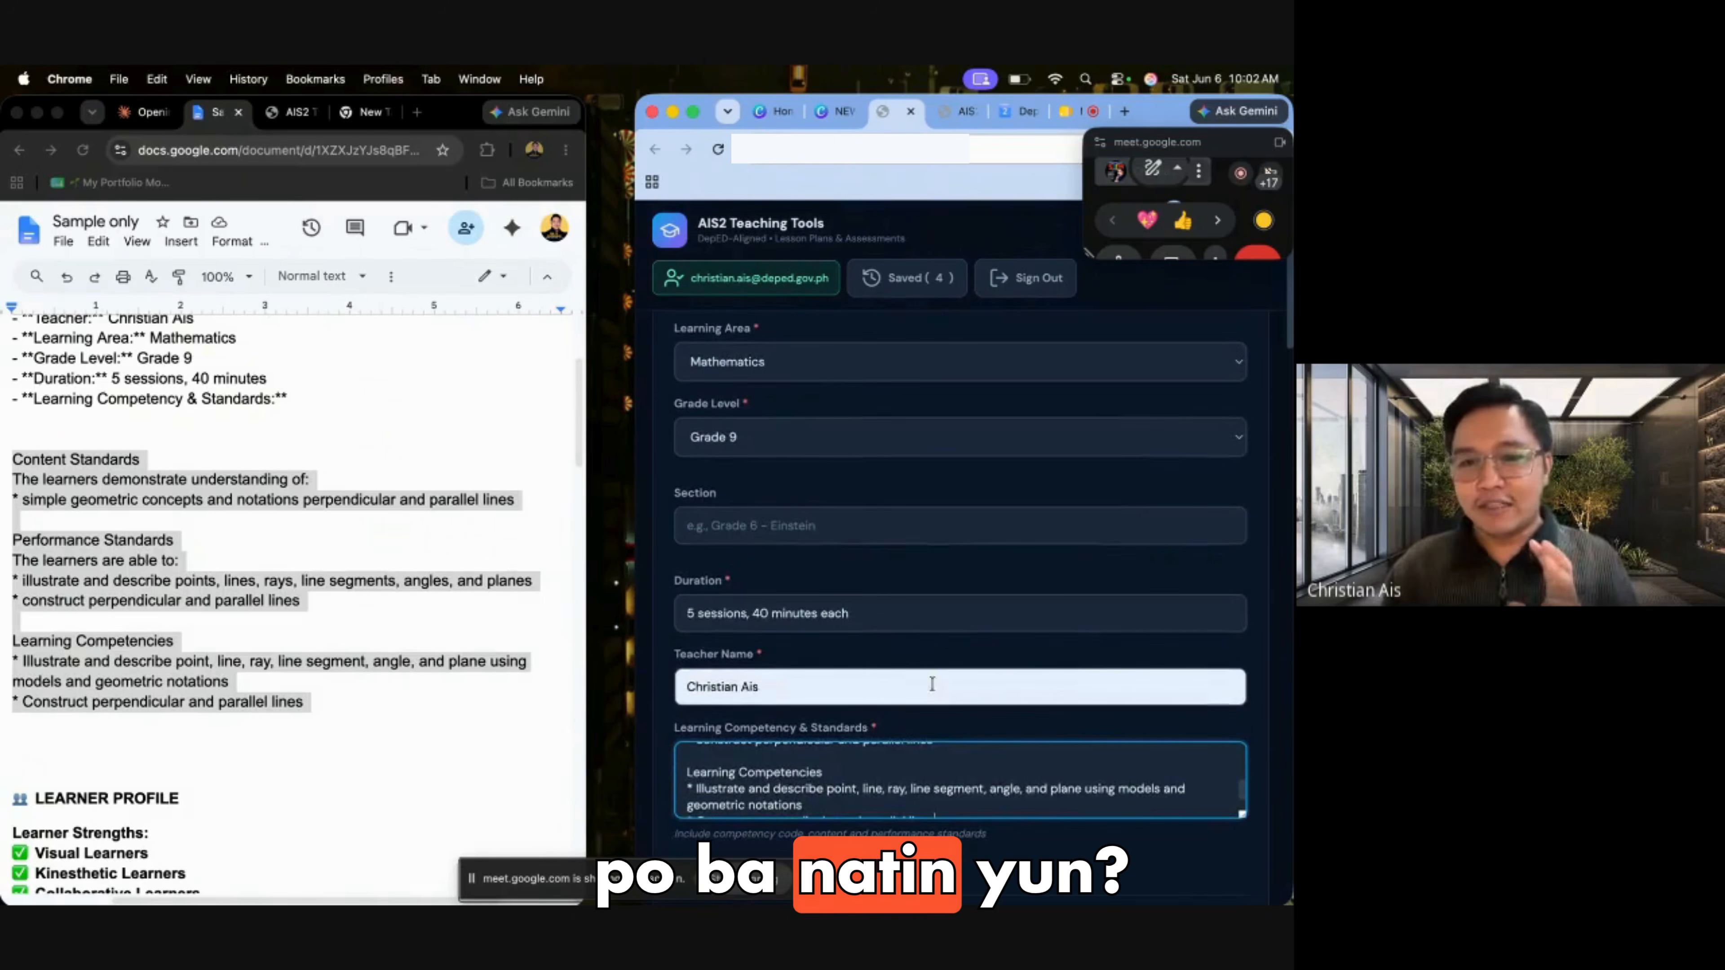
scroll(902, 630, "down", 1)
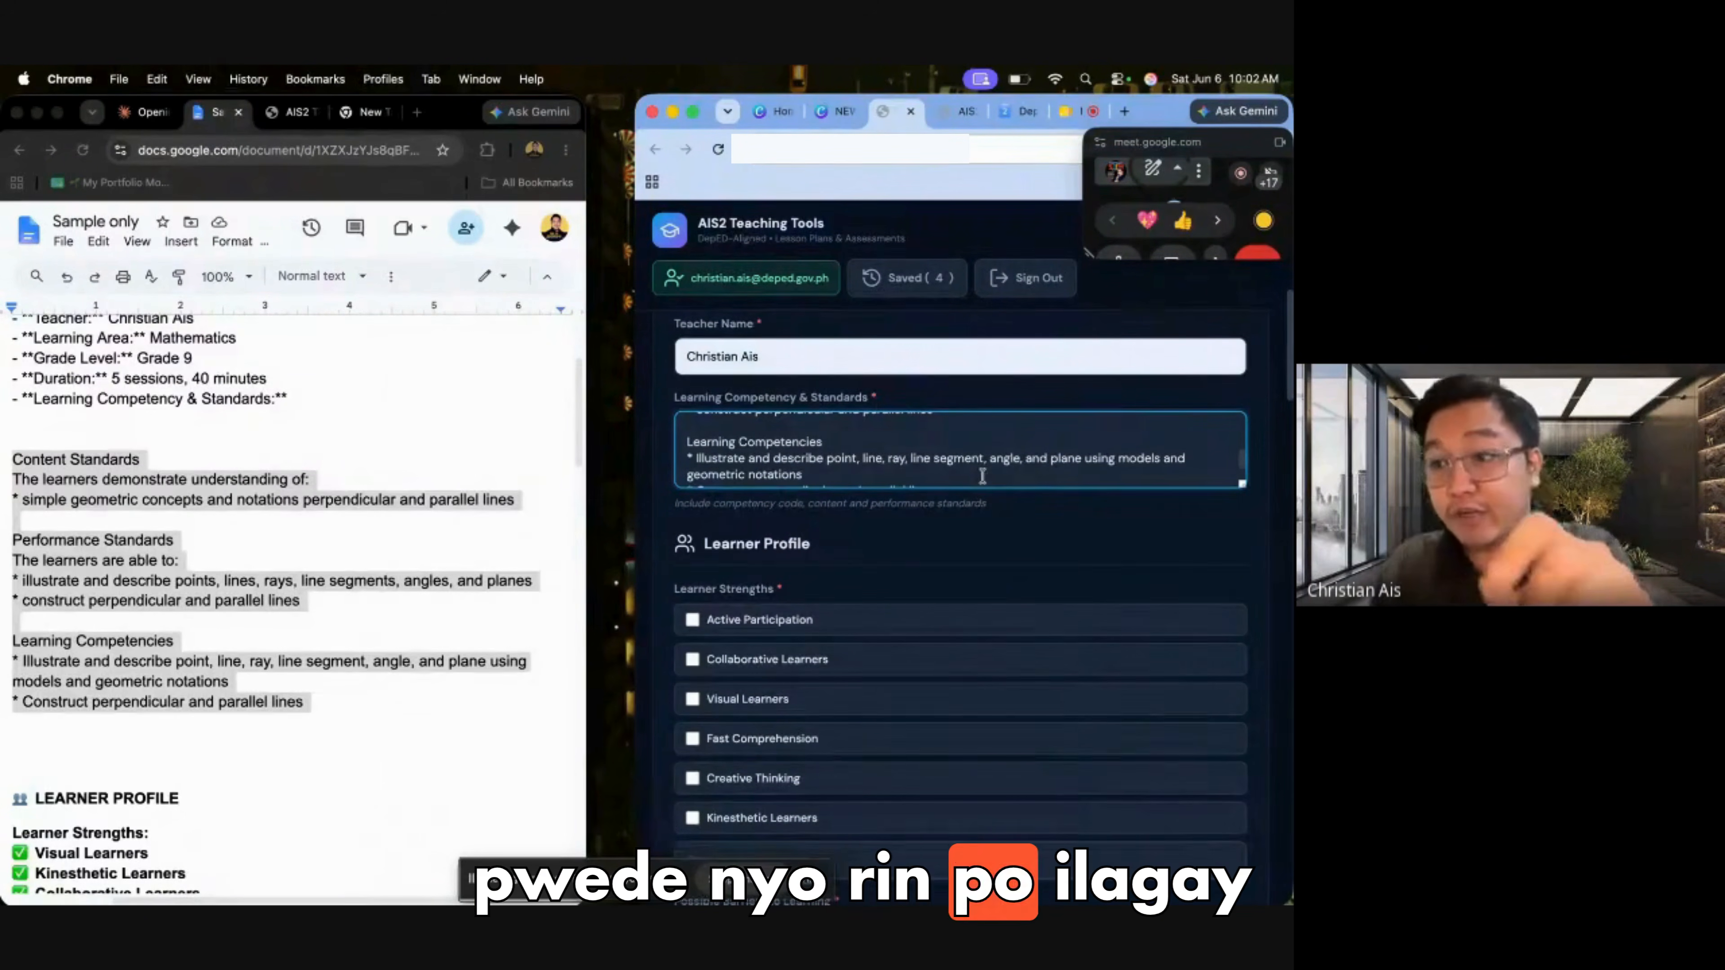
Widen the browser window holding the lesson plan form so the Learner Profile options are laid out in two columns
scroll(982, 476, "down", 1)
left_click(945, 542)
scroll(945, 541, "down", 1)
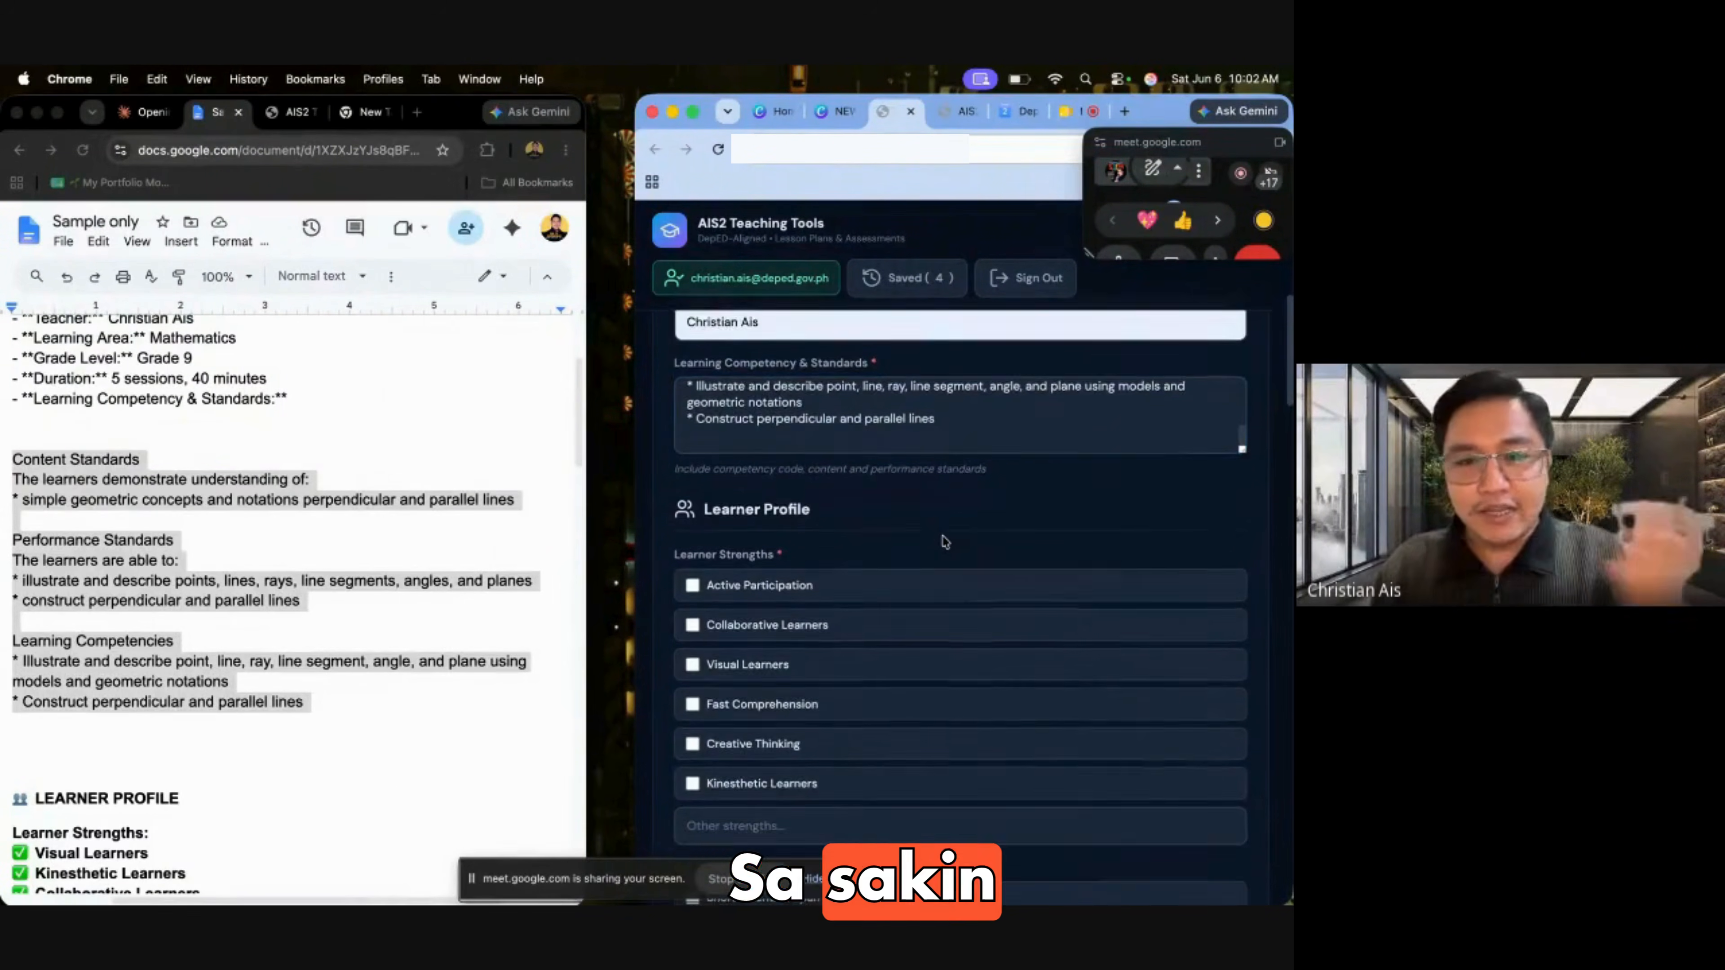
scroll(945, 542, "down", 2)
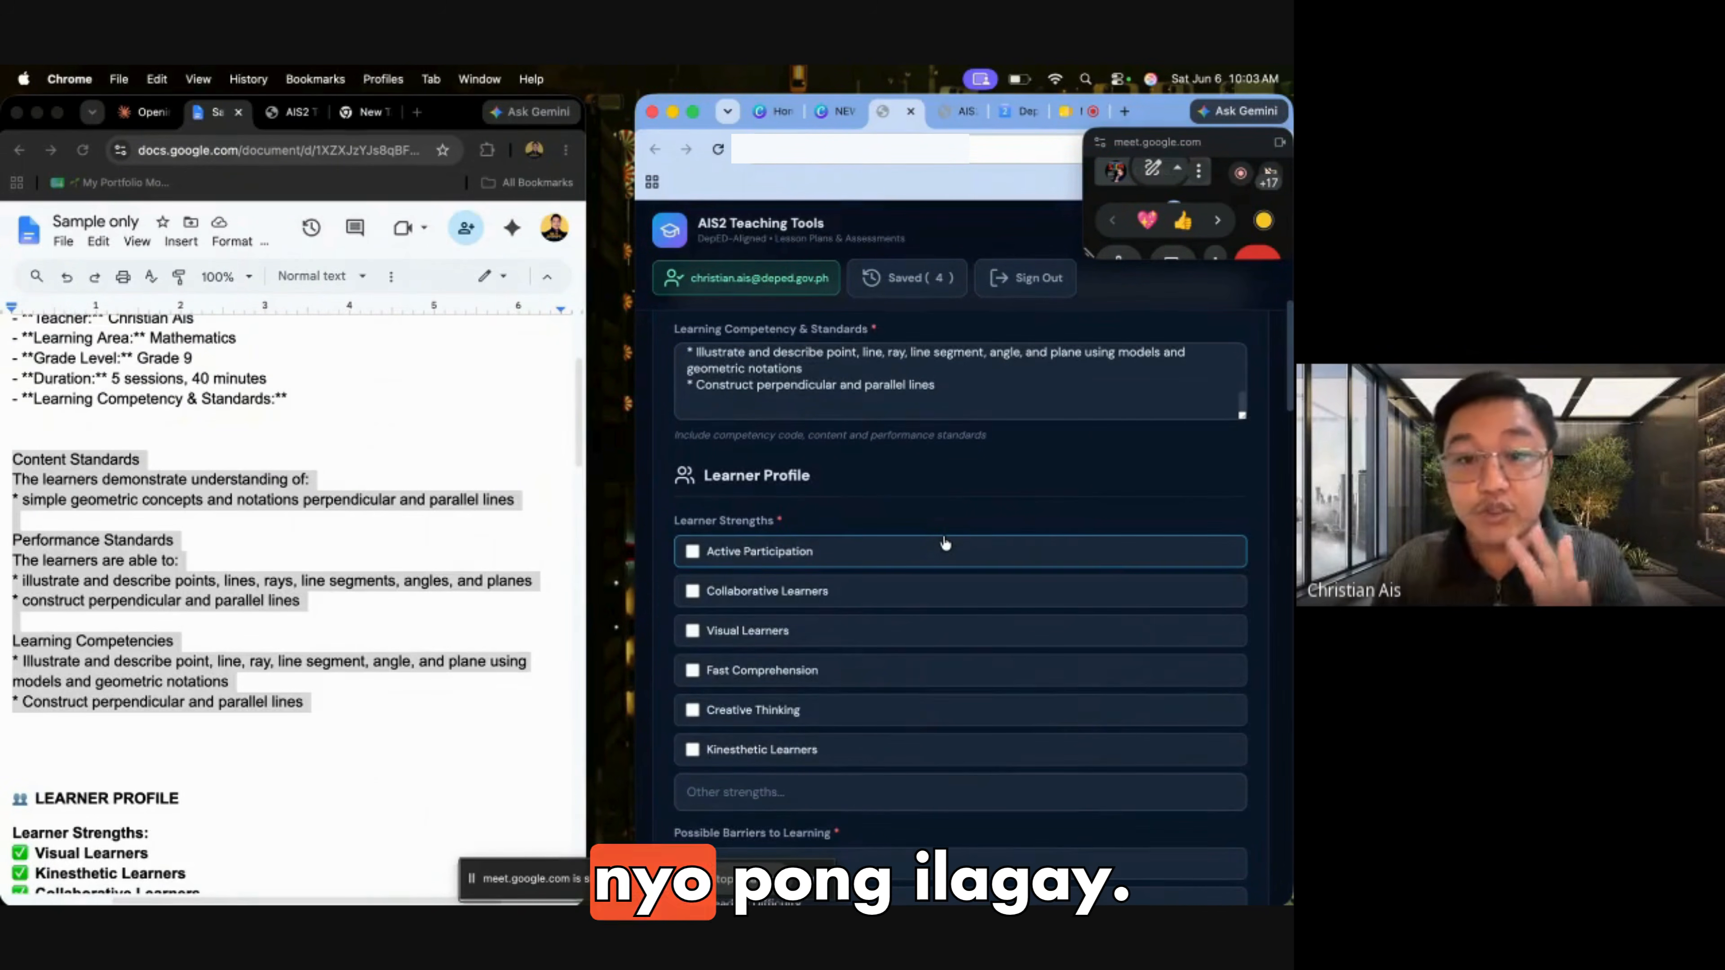
scroll(945, 542, "down", 1)
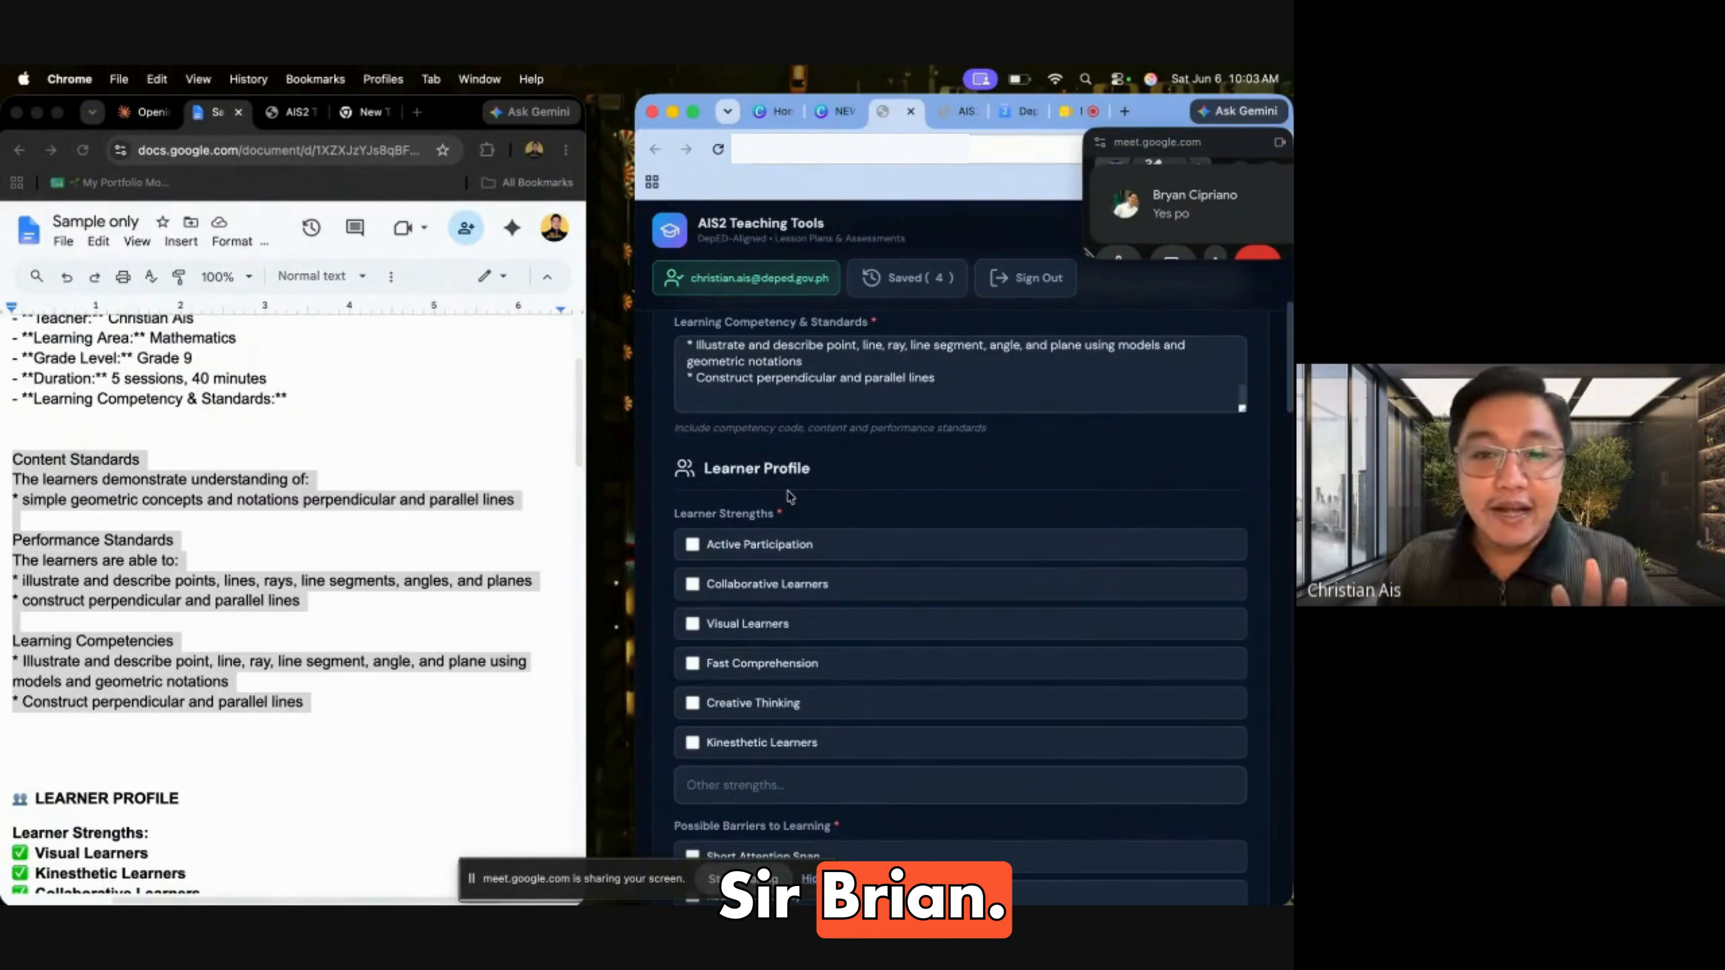
scroll(790, 496, "down", 1)
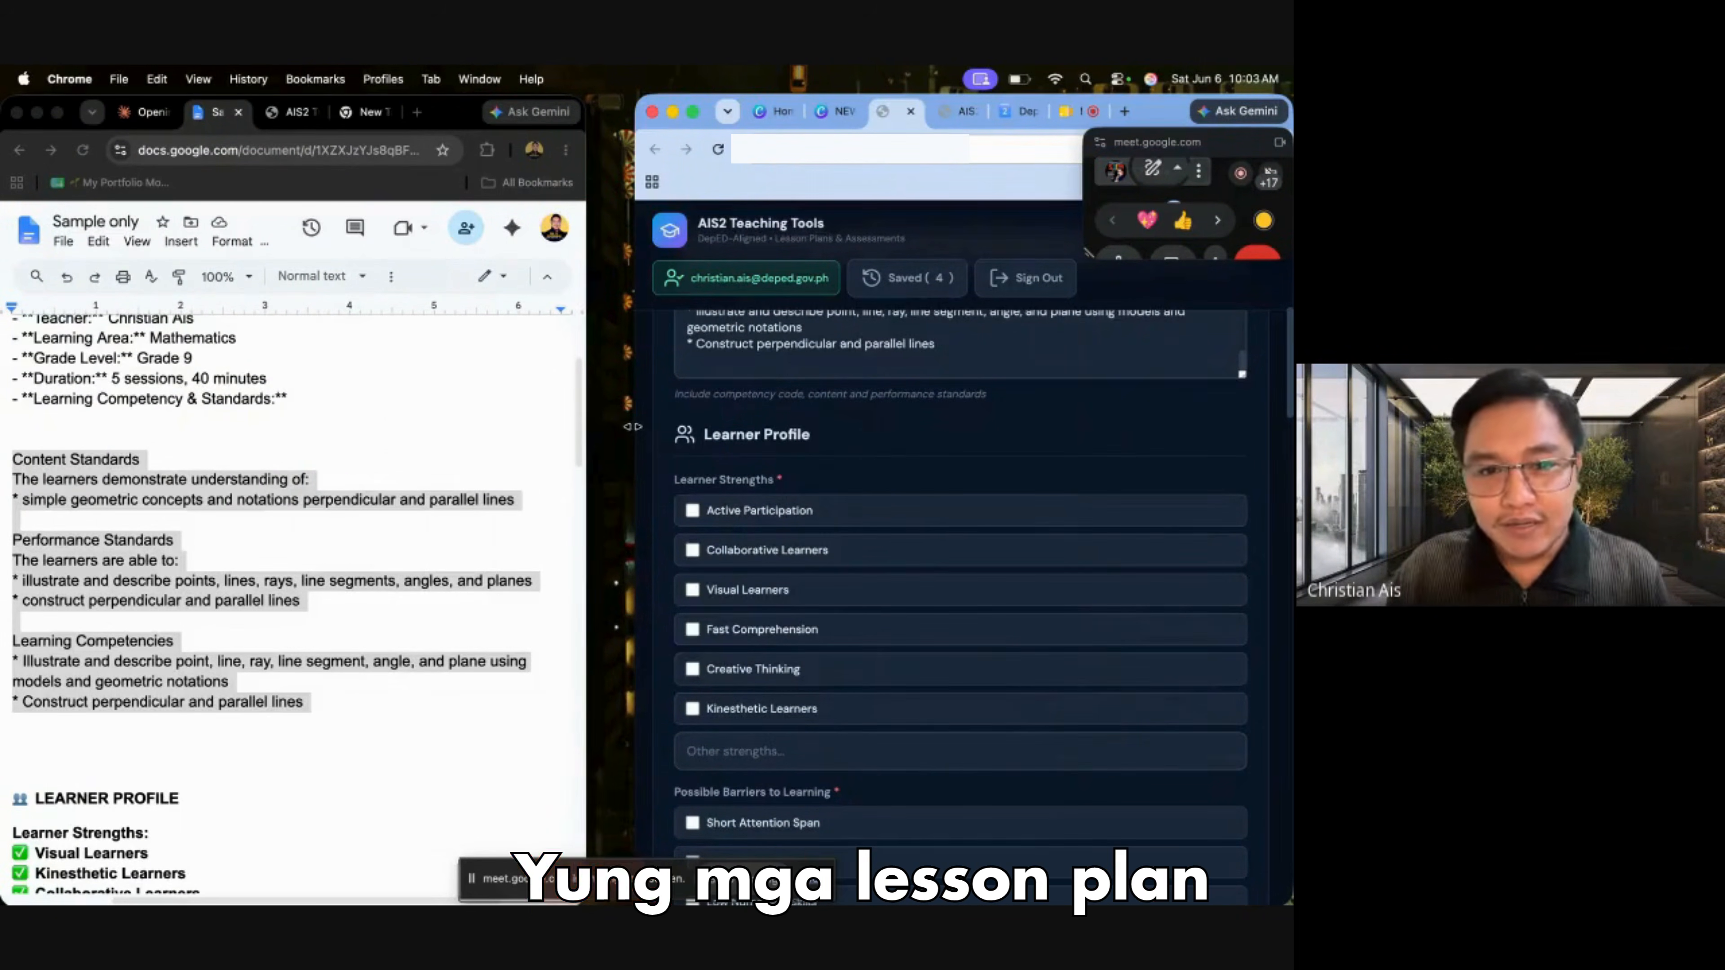
left_click_drag(636, 426, 595, 426)
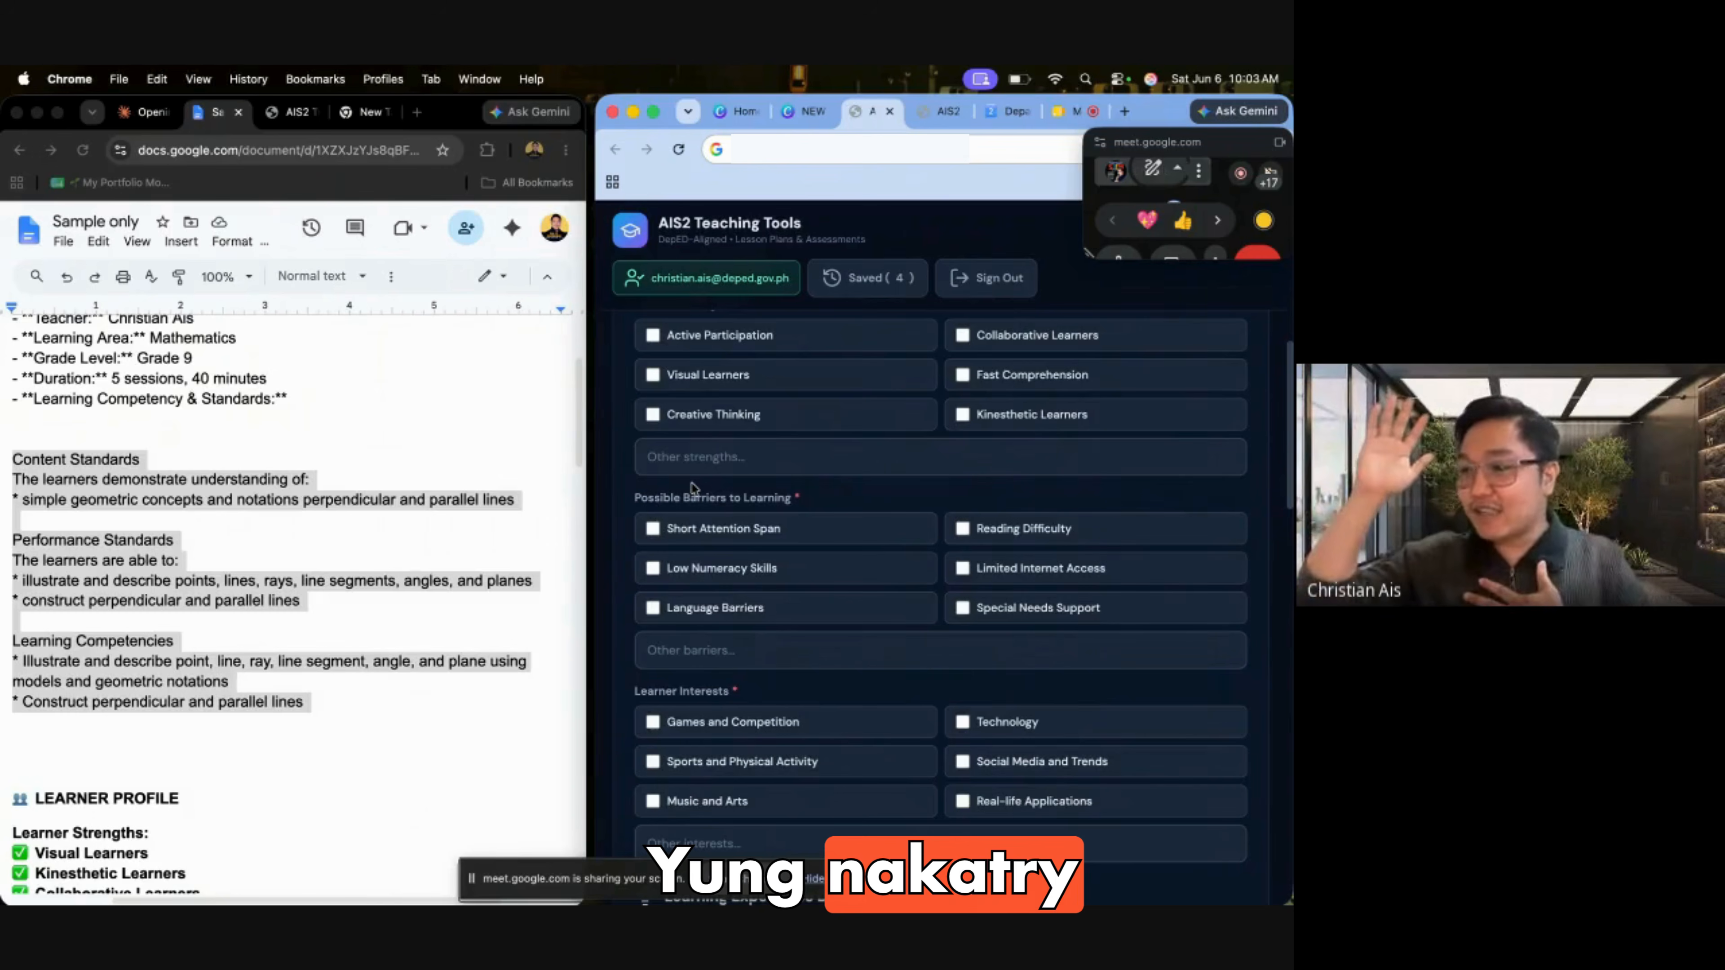
Mark Visual Learners, Kinesthetic Learners and Collaborative Learners as the learner strengths, following the sample document
scroll(774, 500, "up", 3)
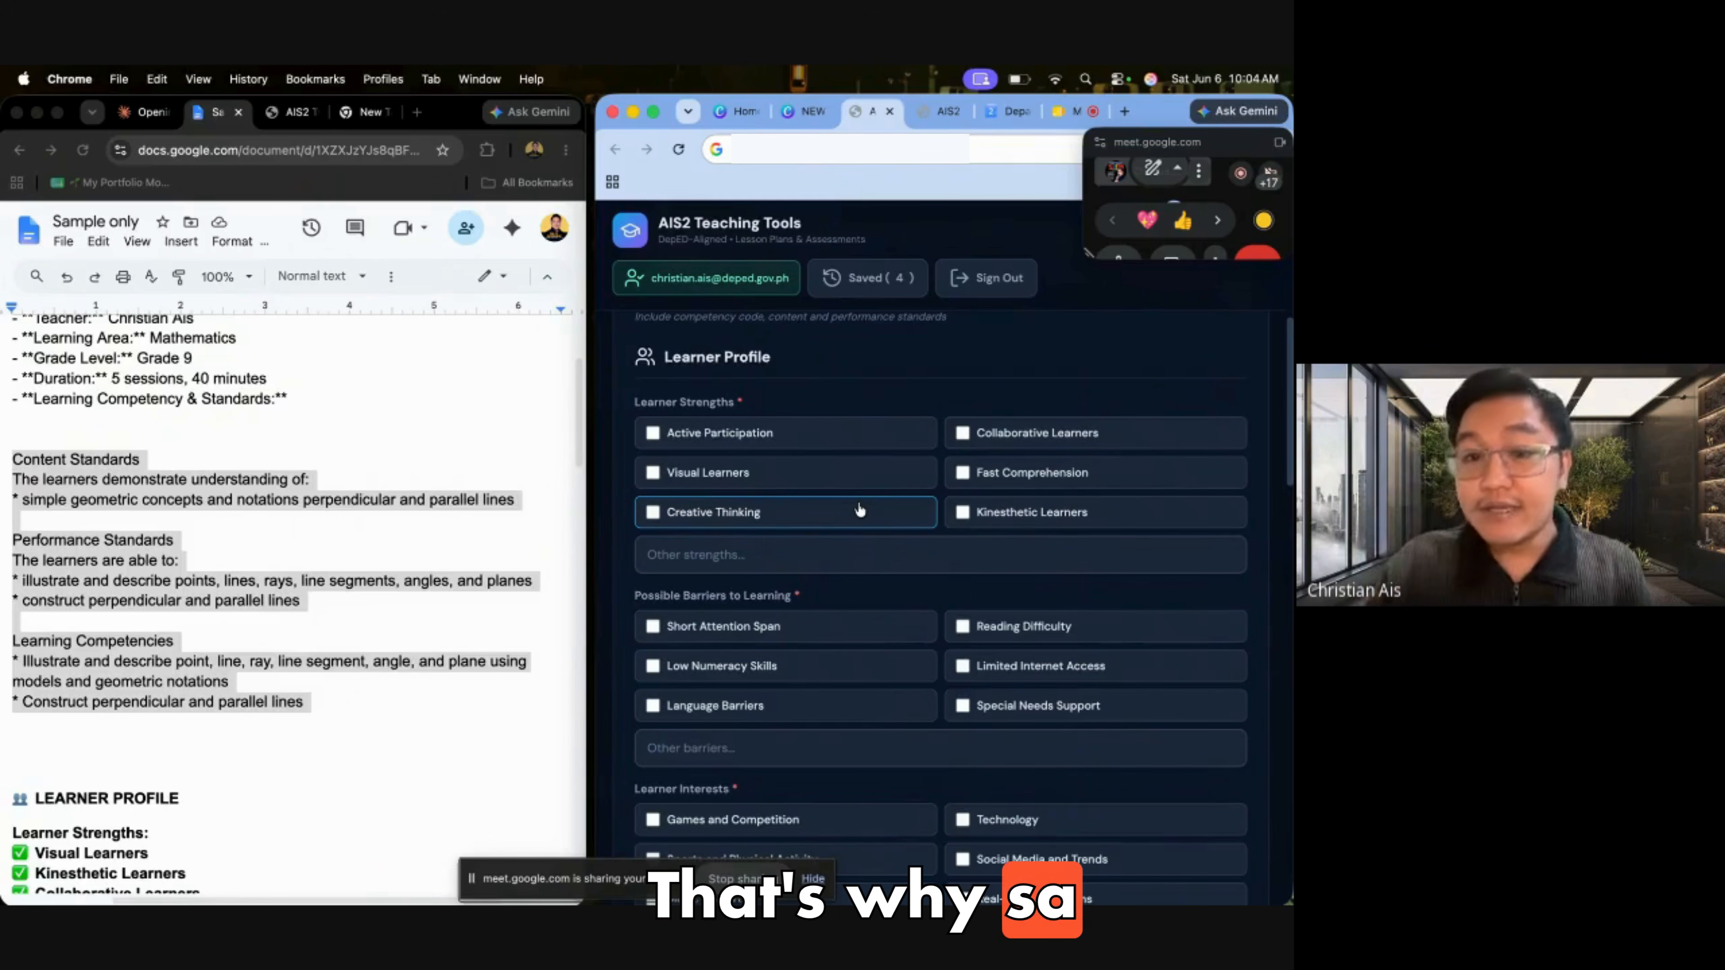
left_click_drag(665, 357, 744, 368)
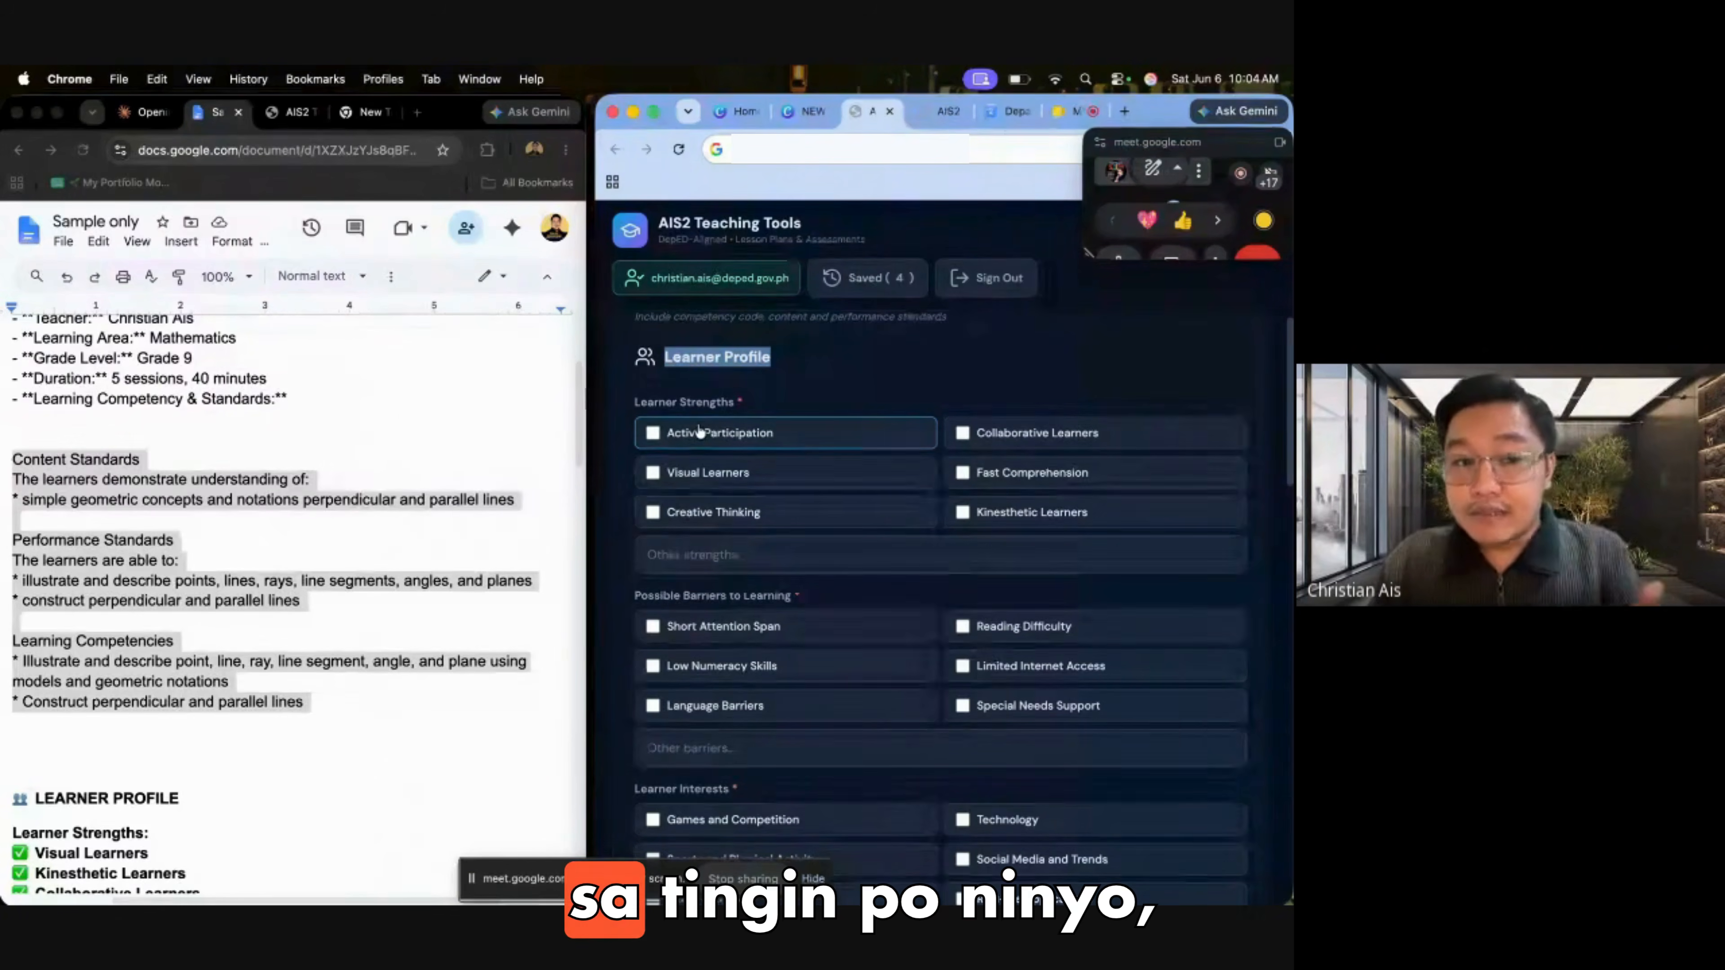
scroll(292, 581, "down", 5)
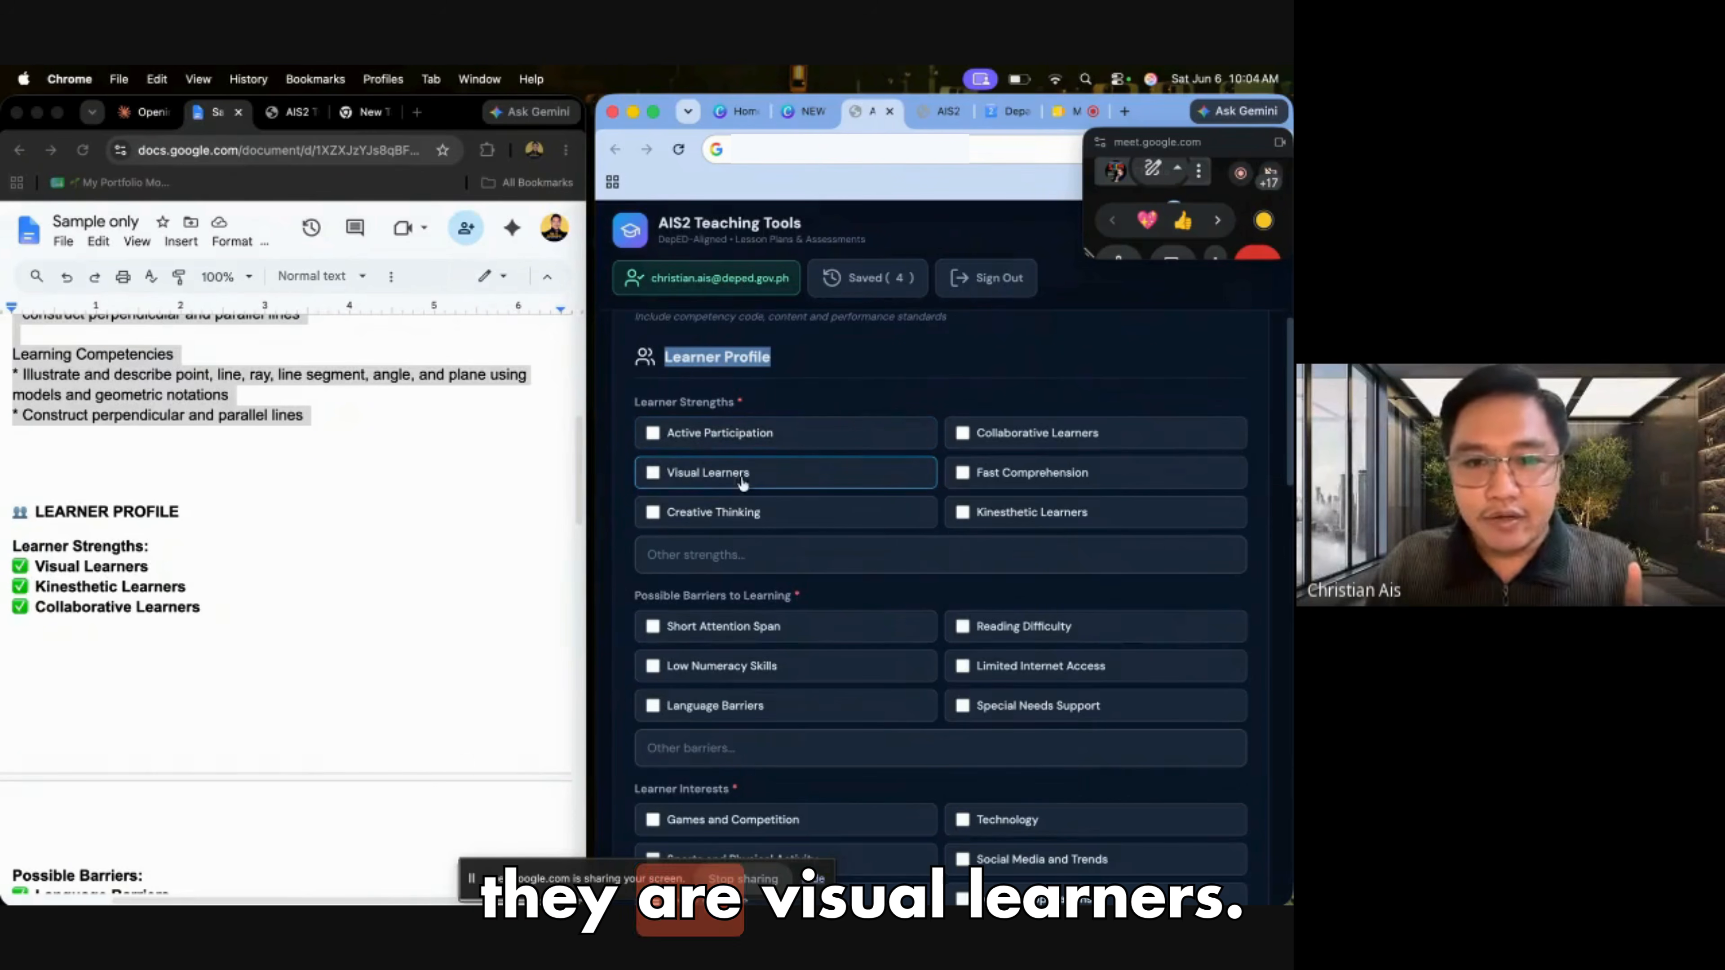
left_click(653, 473)
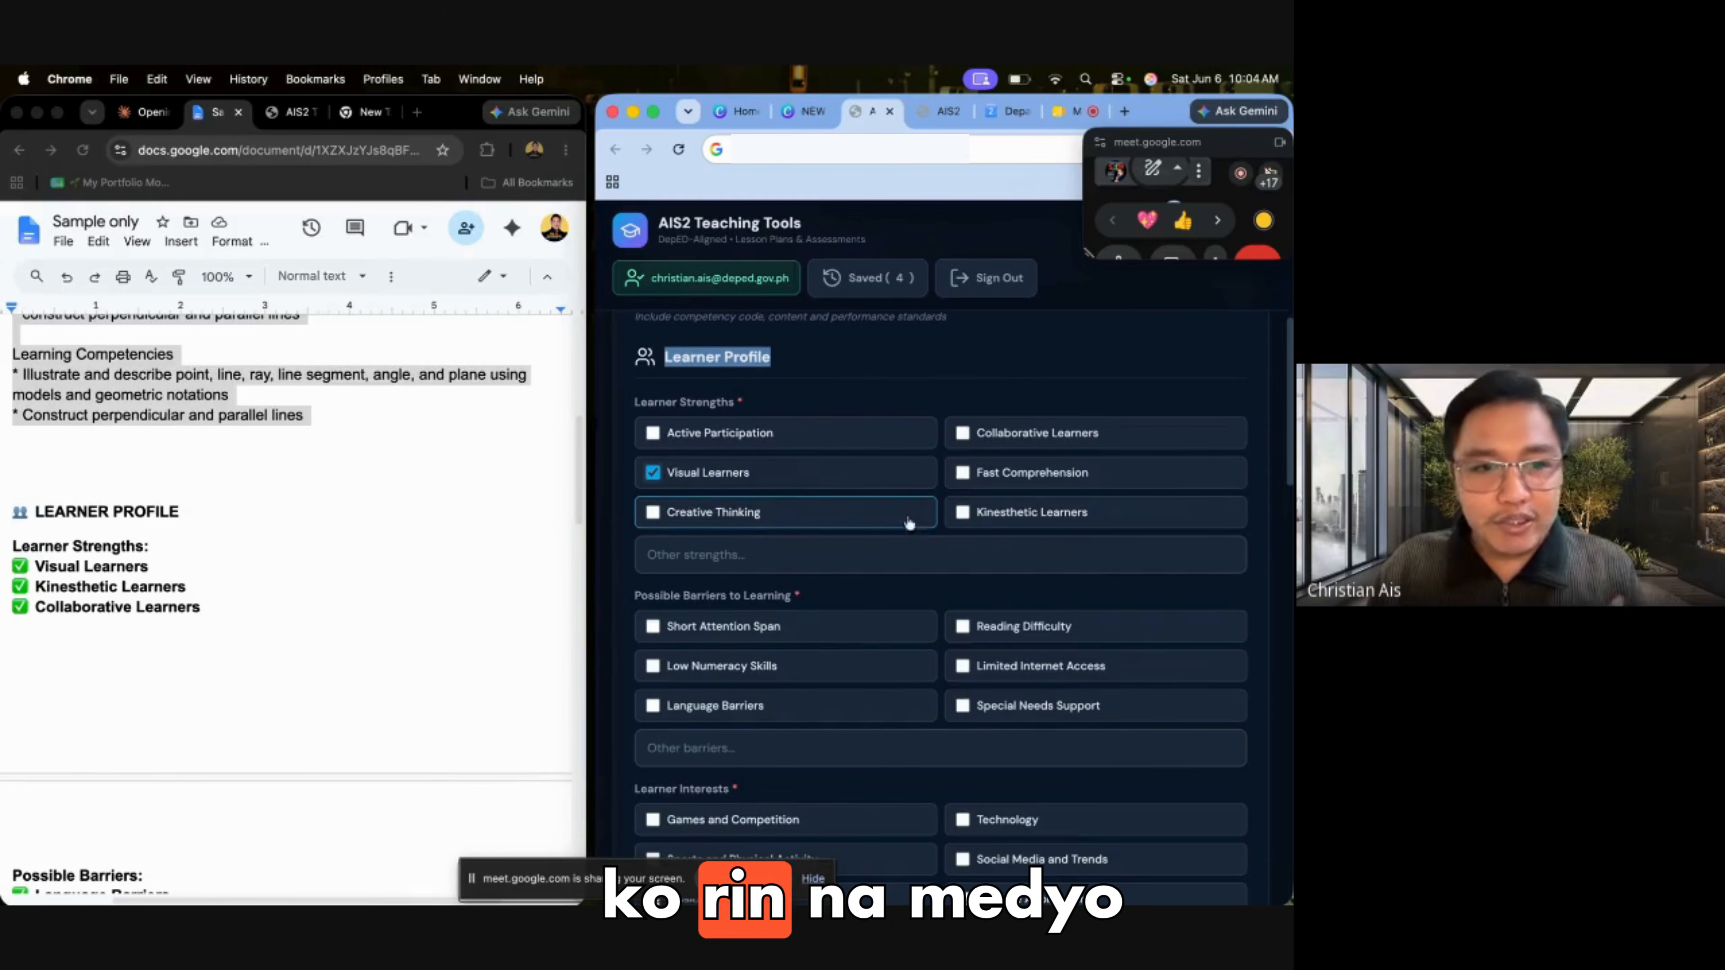
left_click(962, 513)
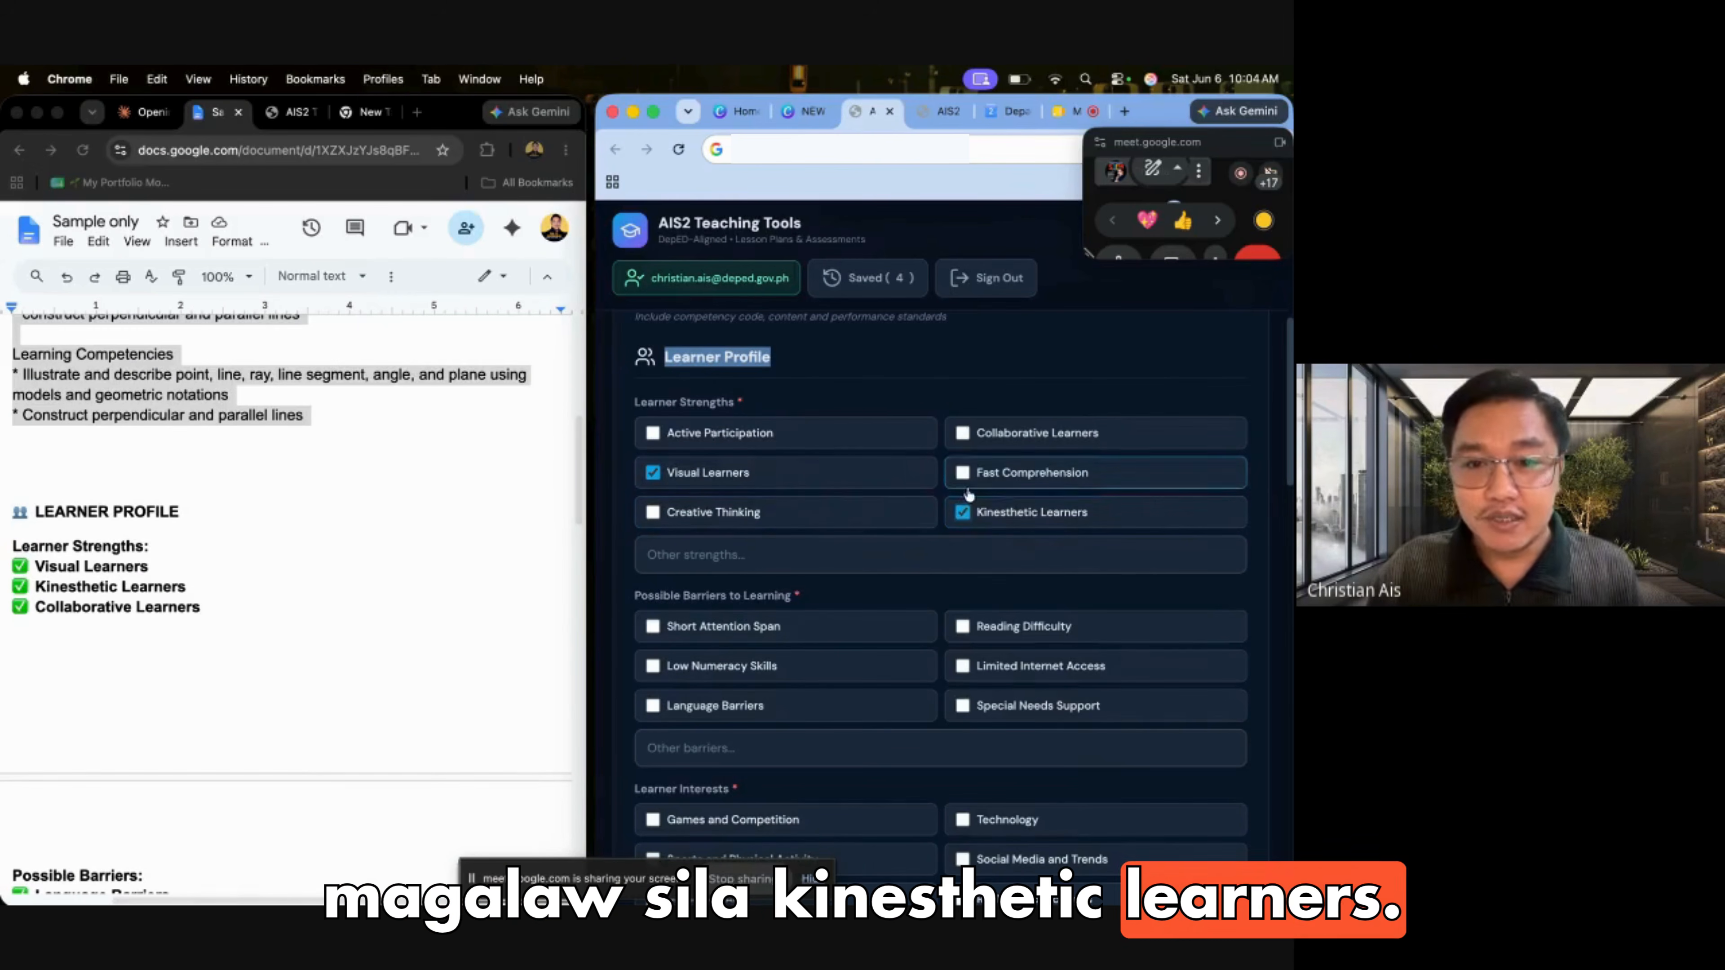
left_click(962, 433)
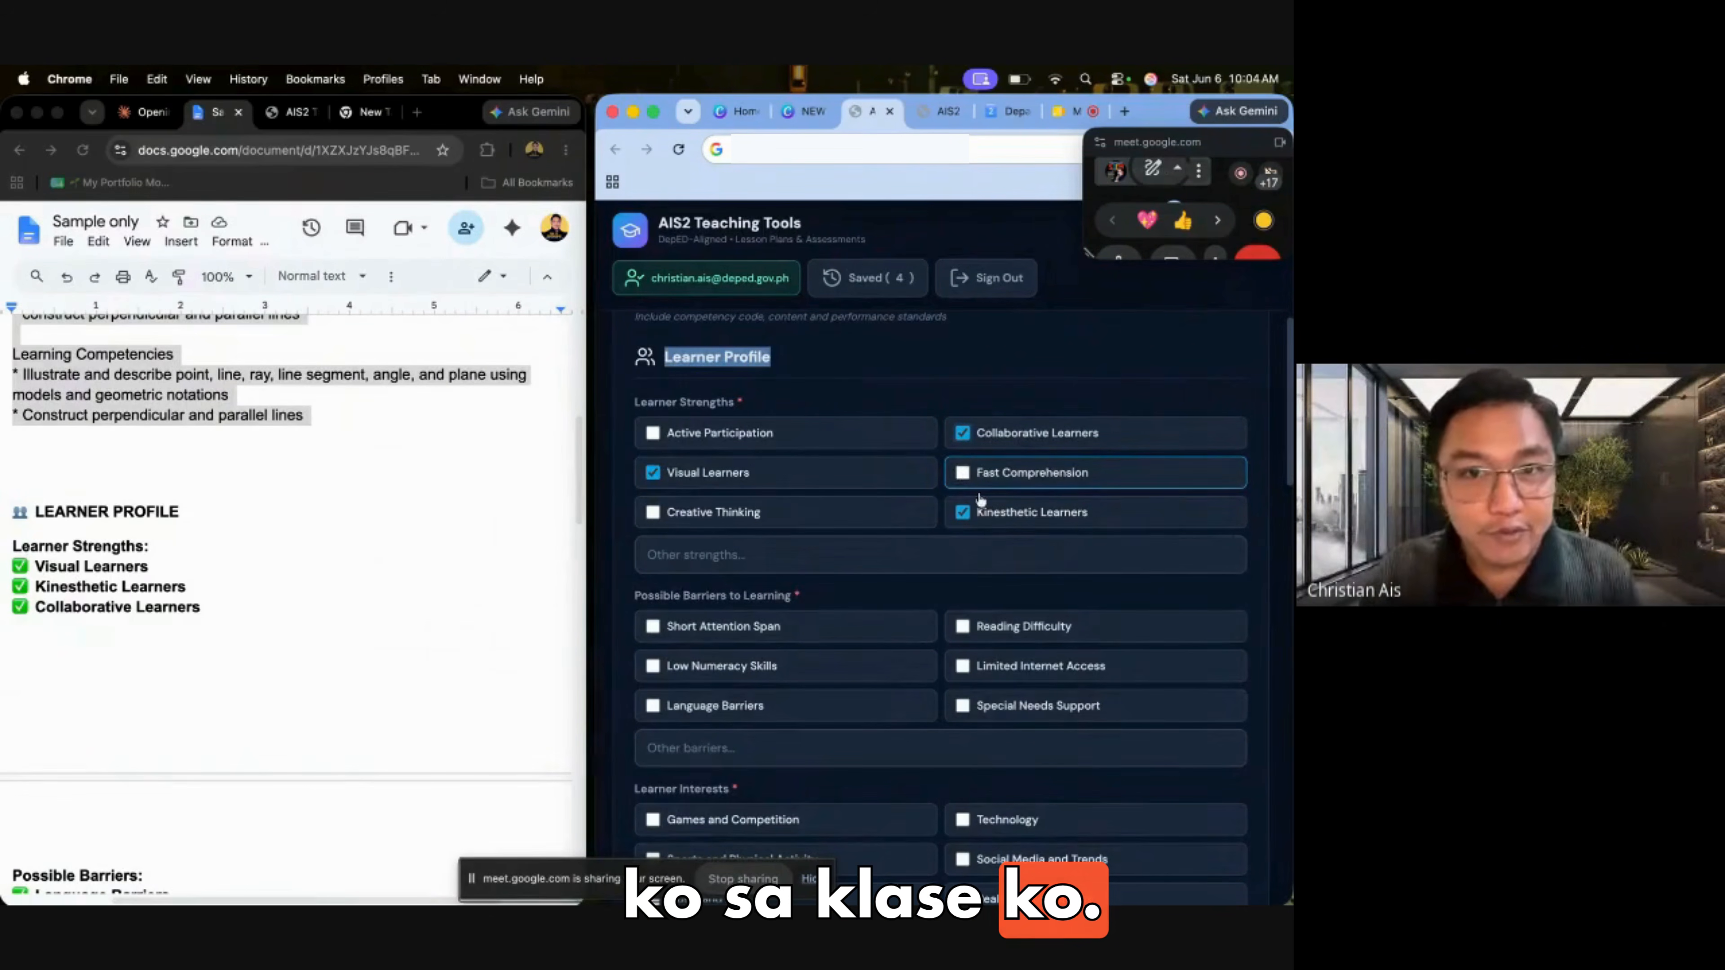
scroll(883, 537, "down", 1)
left_click(837, 511)
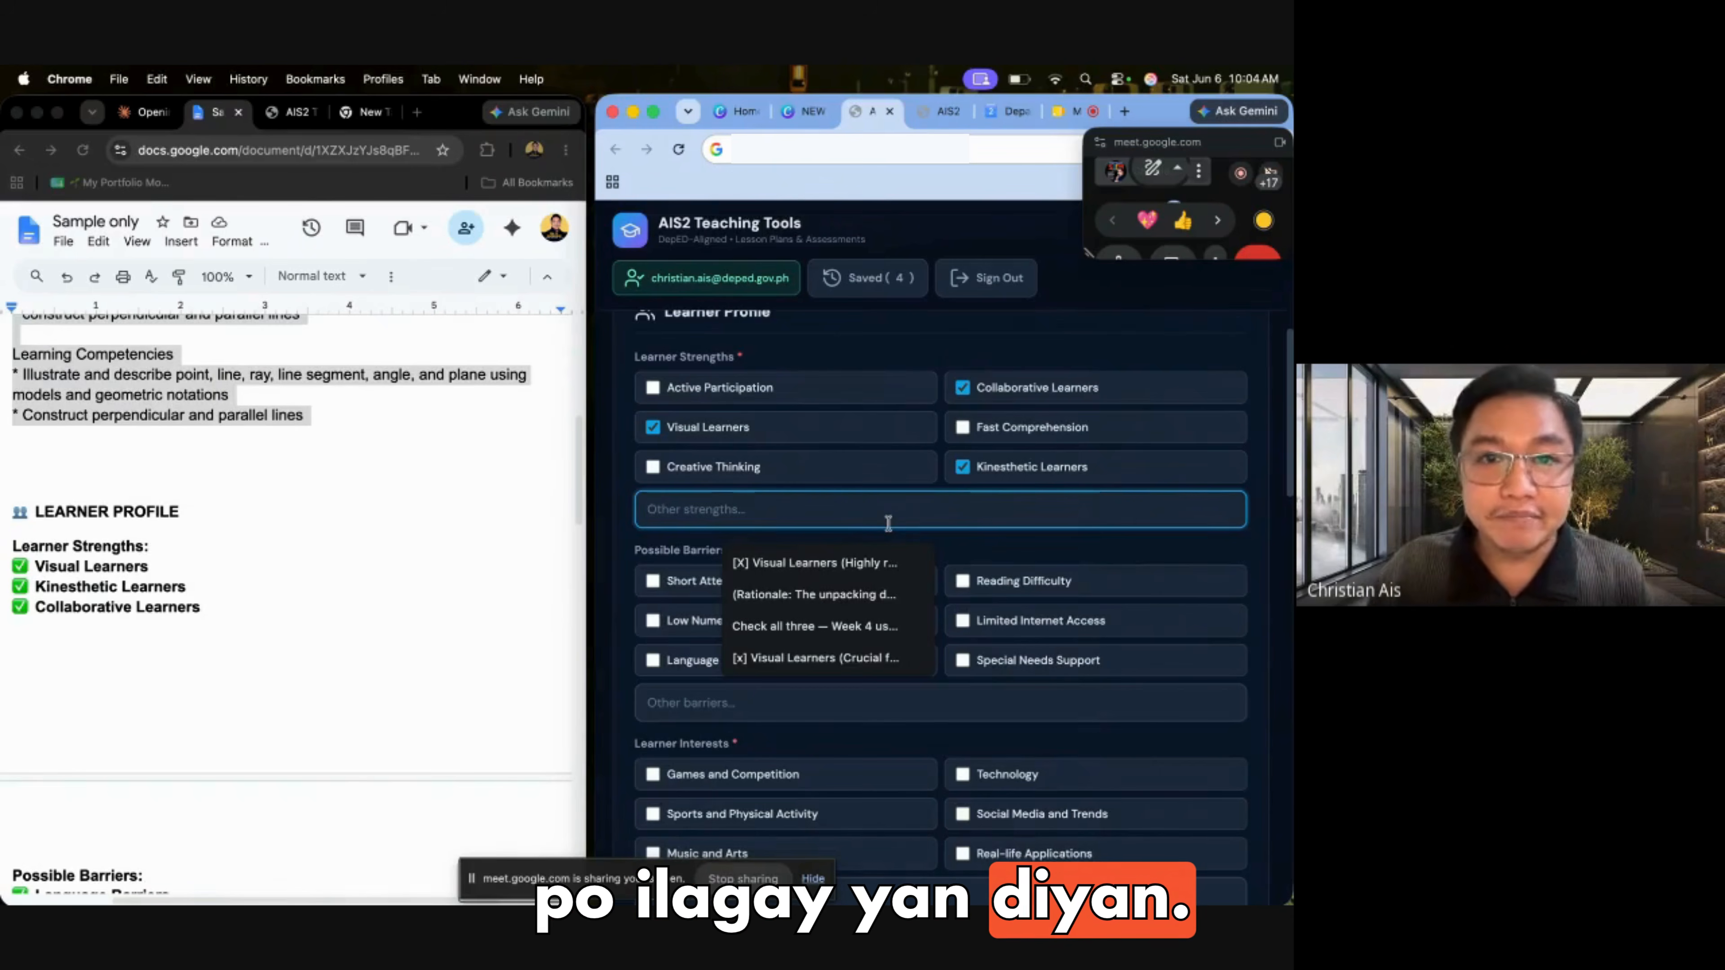
Mark Language Barriers, Low Numeracy Skills and Special Needs Support as possible barriers to learning, as listed in the sample document
scroll(888, 522, "down", 4)
scroll(364, 564, "down", 4)
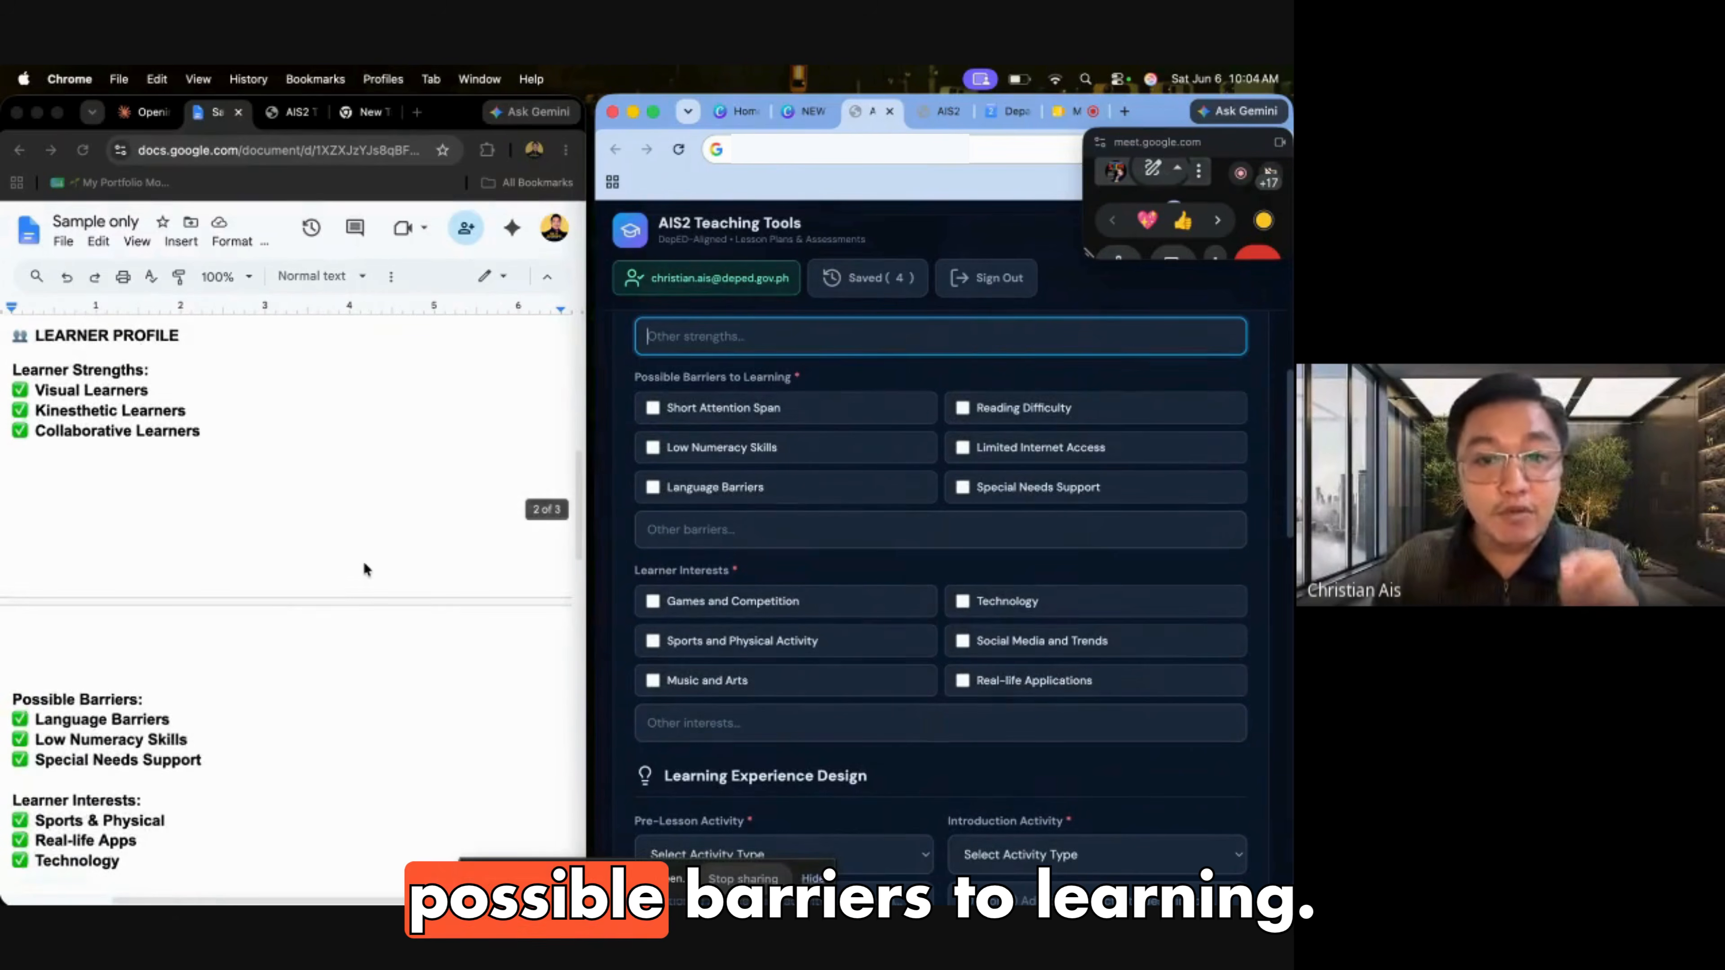
scroll(364, 563, "down", 6)
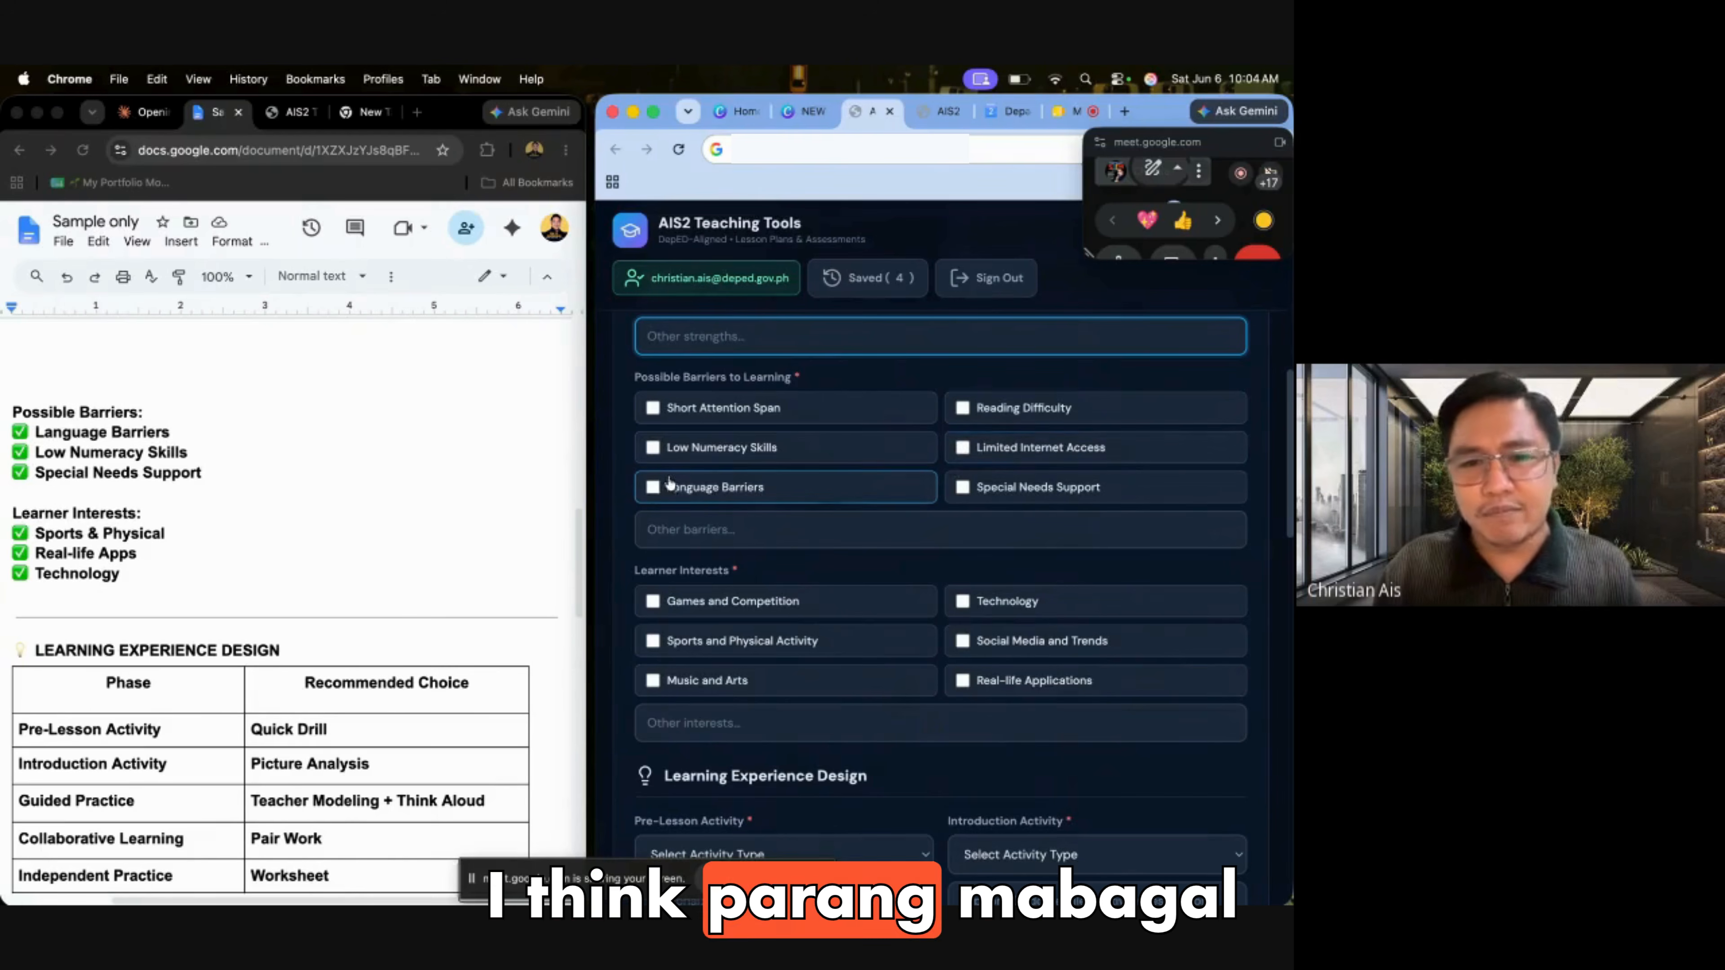
left_click(653, 486)
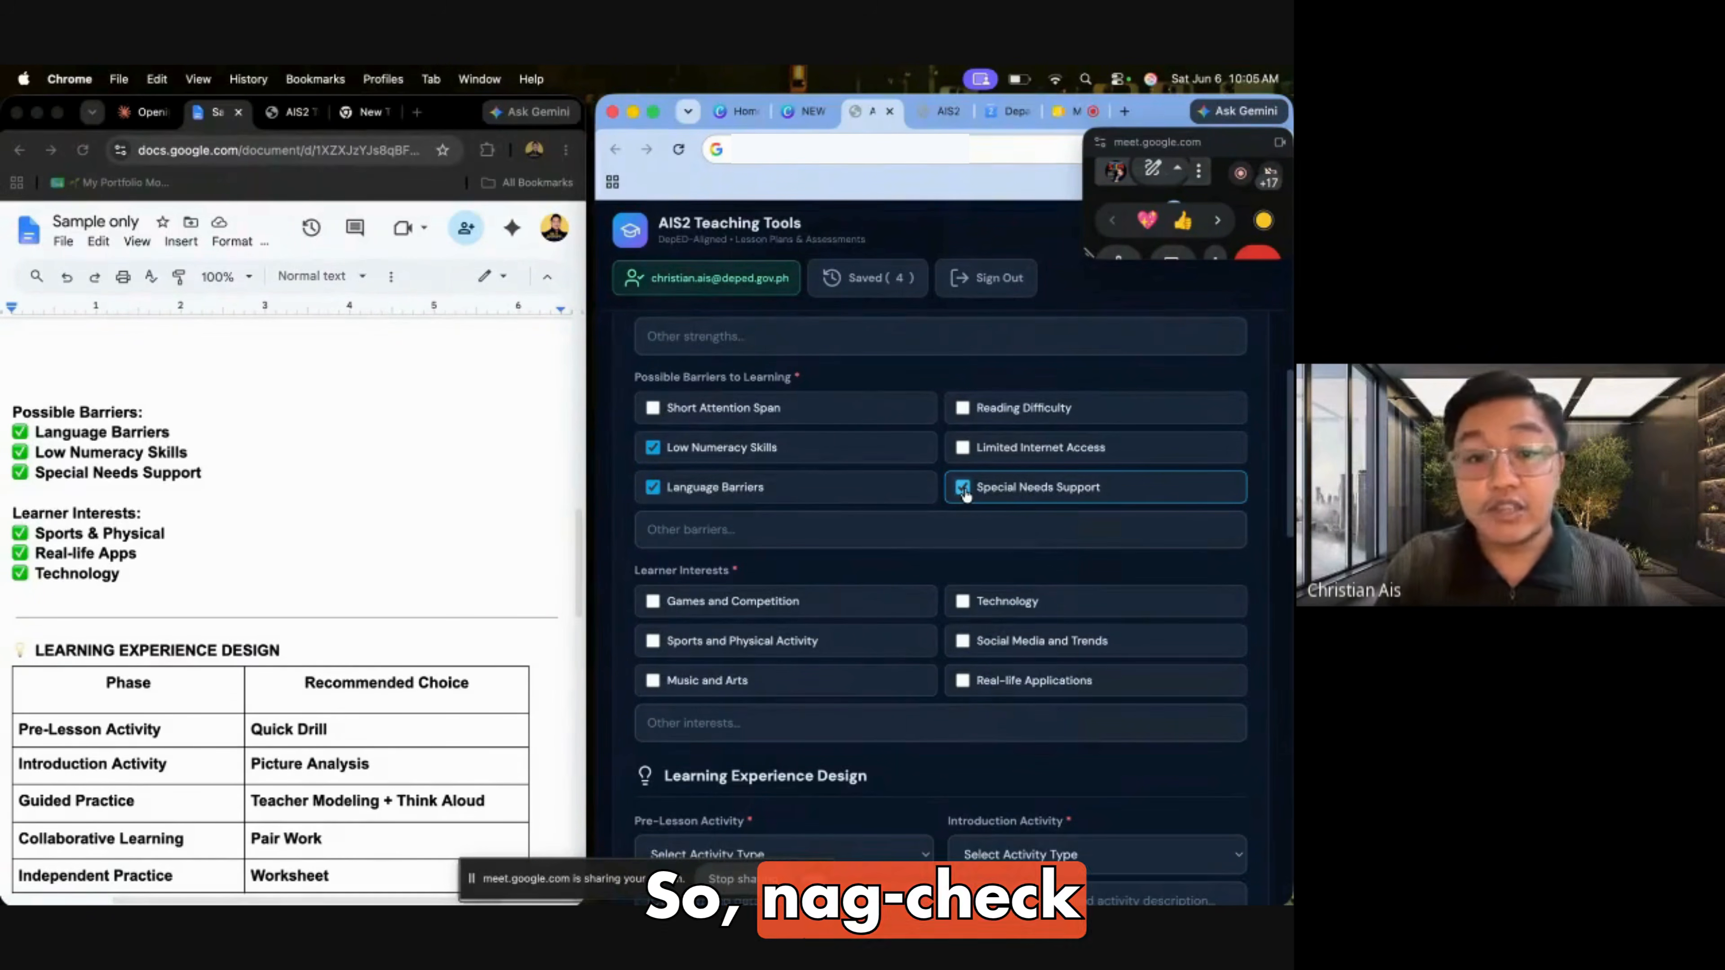
Mark Sports and Physical Activity, Real-life Applications, Technology, and Games and Competition as the learner interests
scroll(937, 500, "down", 1)
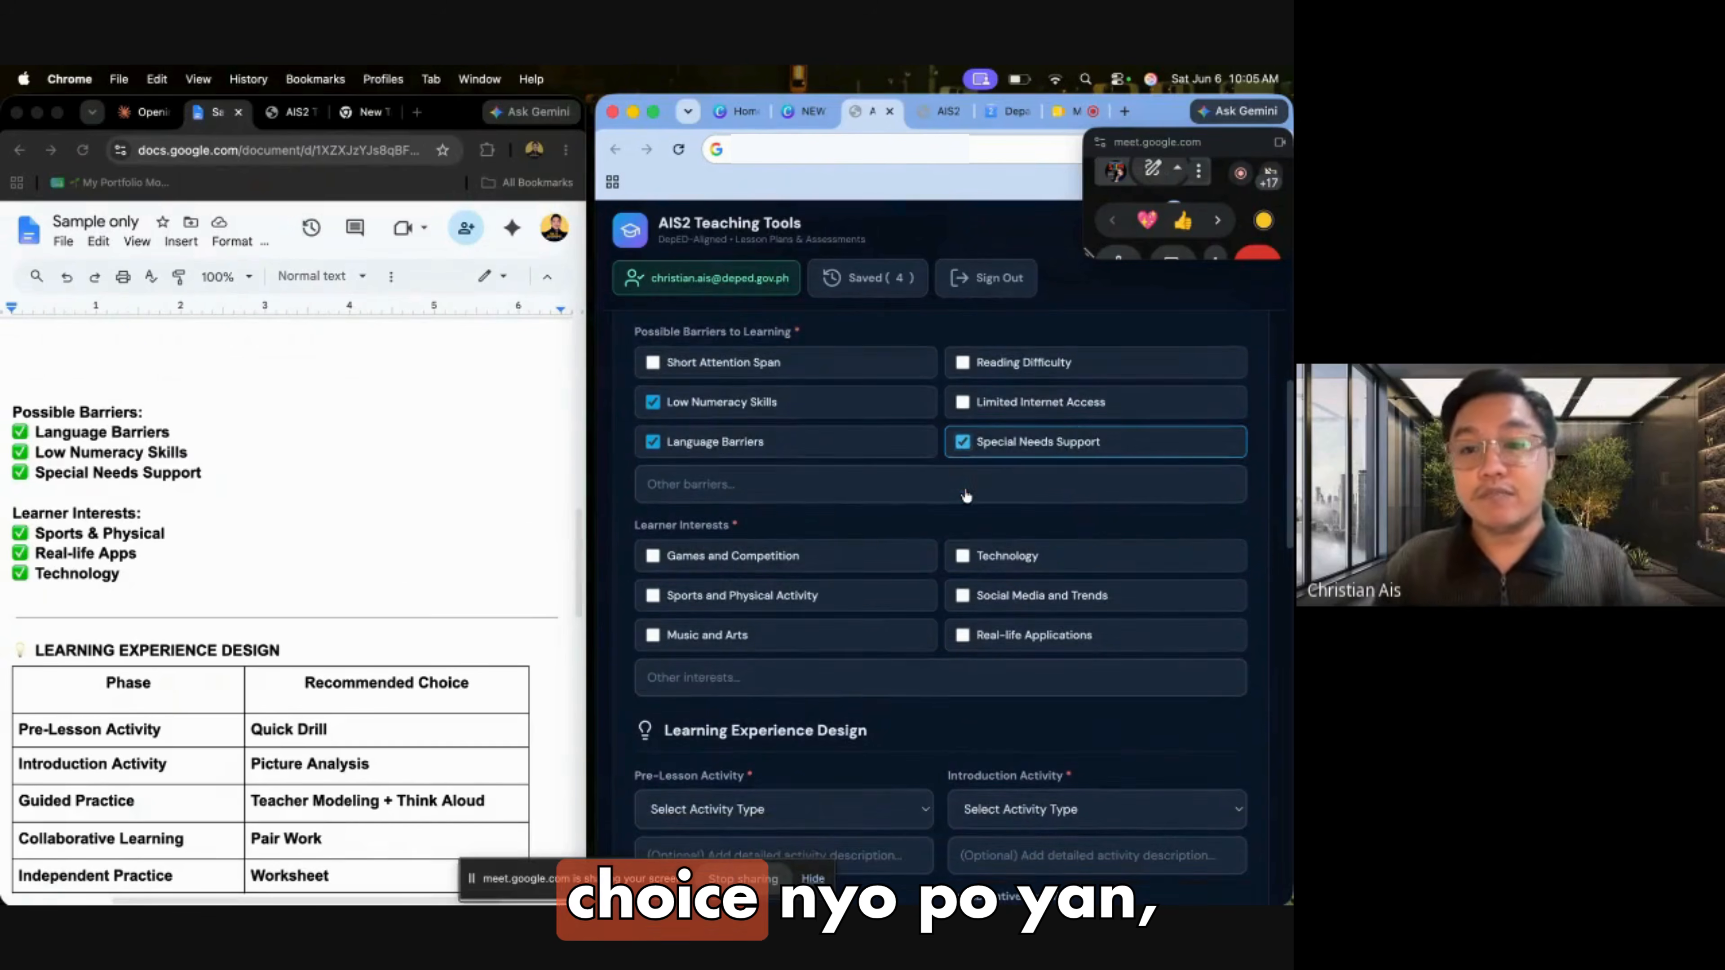
scroll(916, 501, "down", 2)
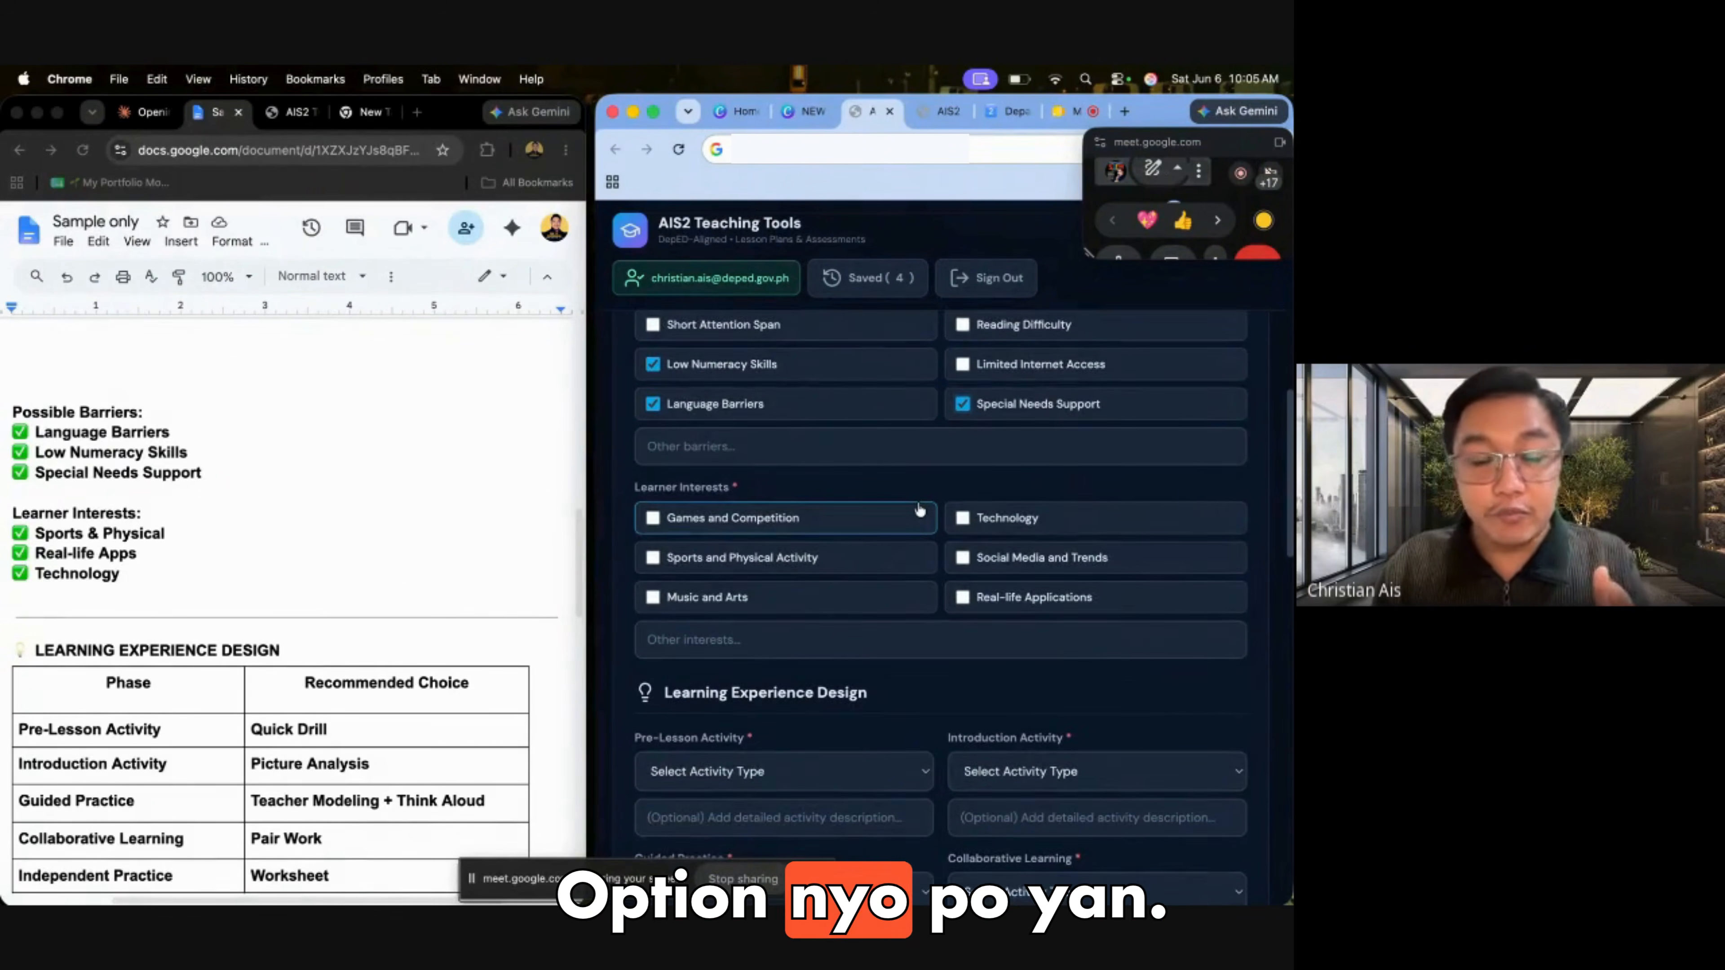
scroll(442, 543, "down", 1)
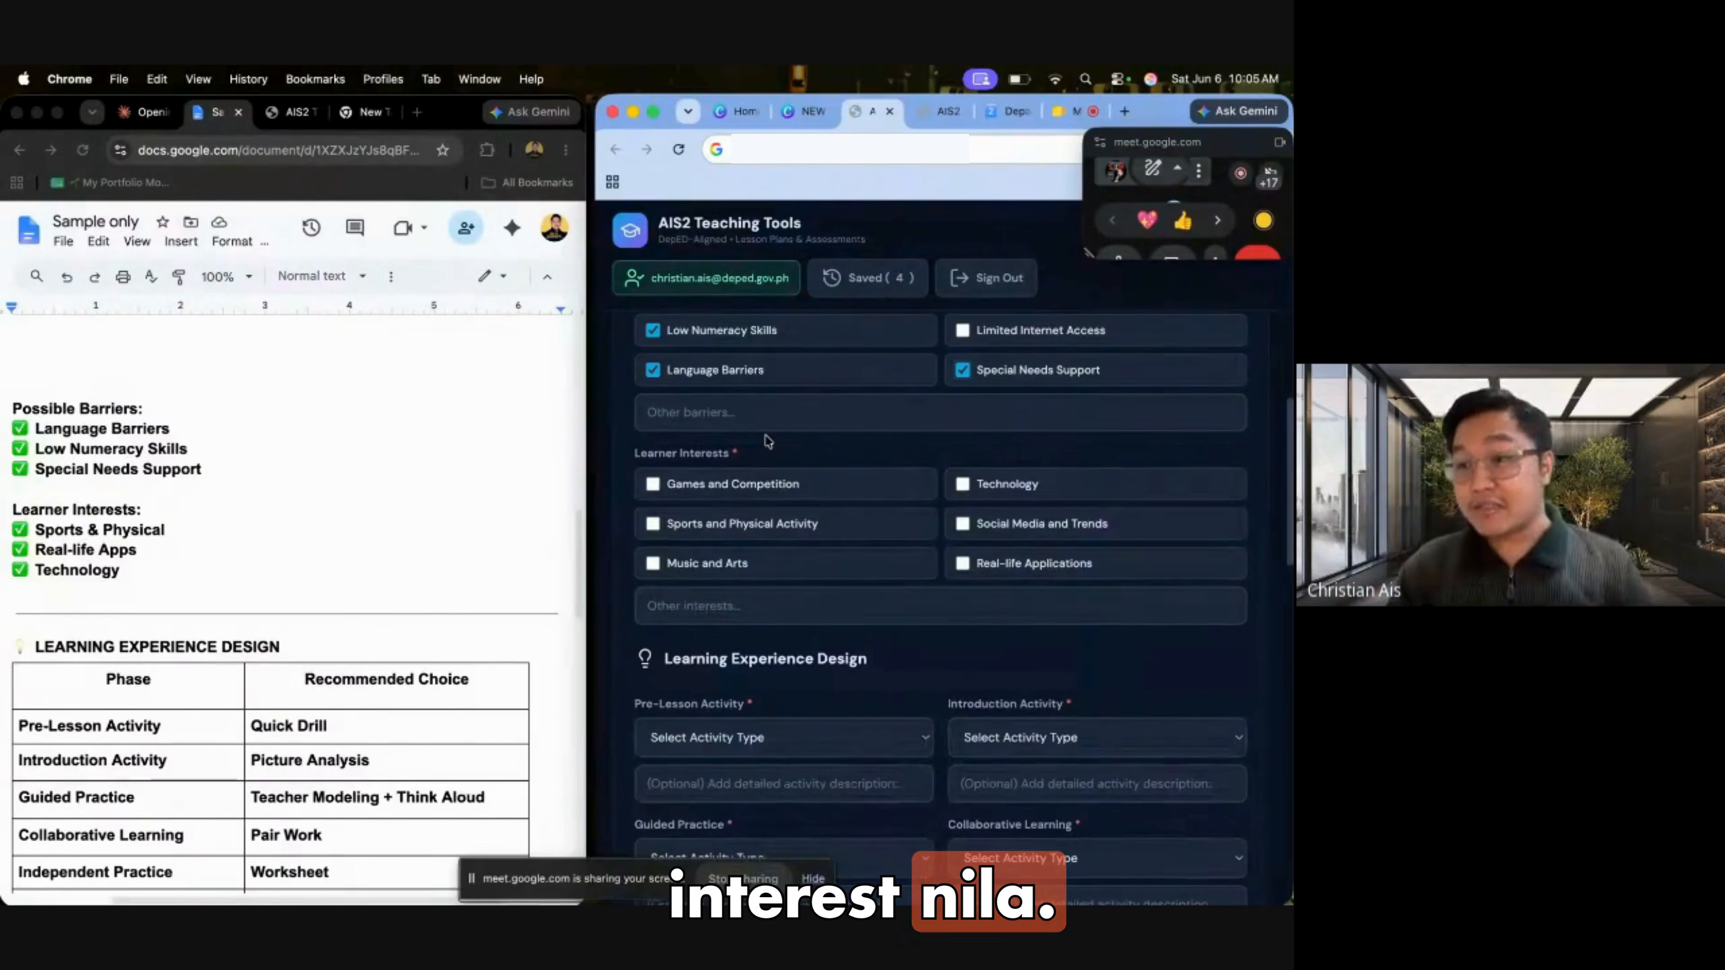
scroll(760, 469, "down", 1)
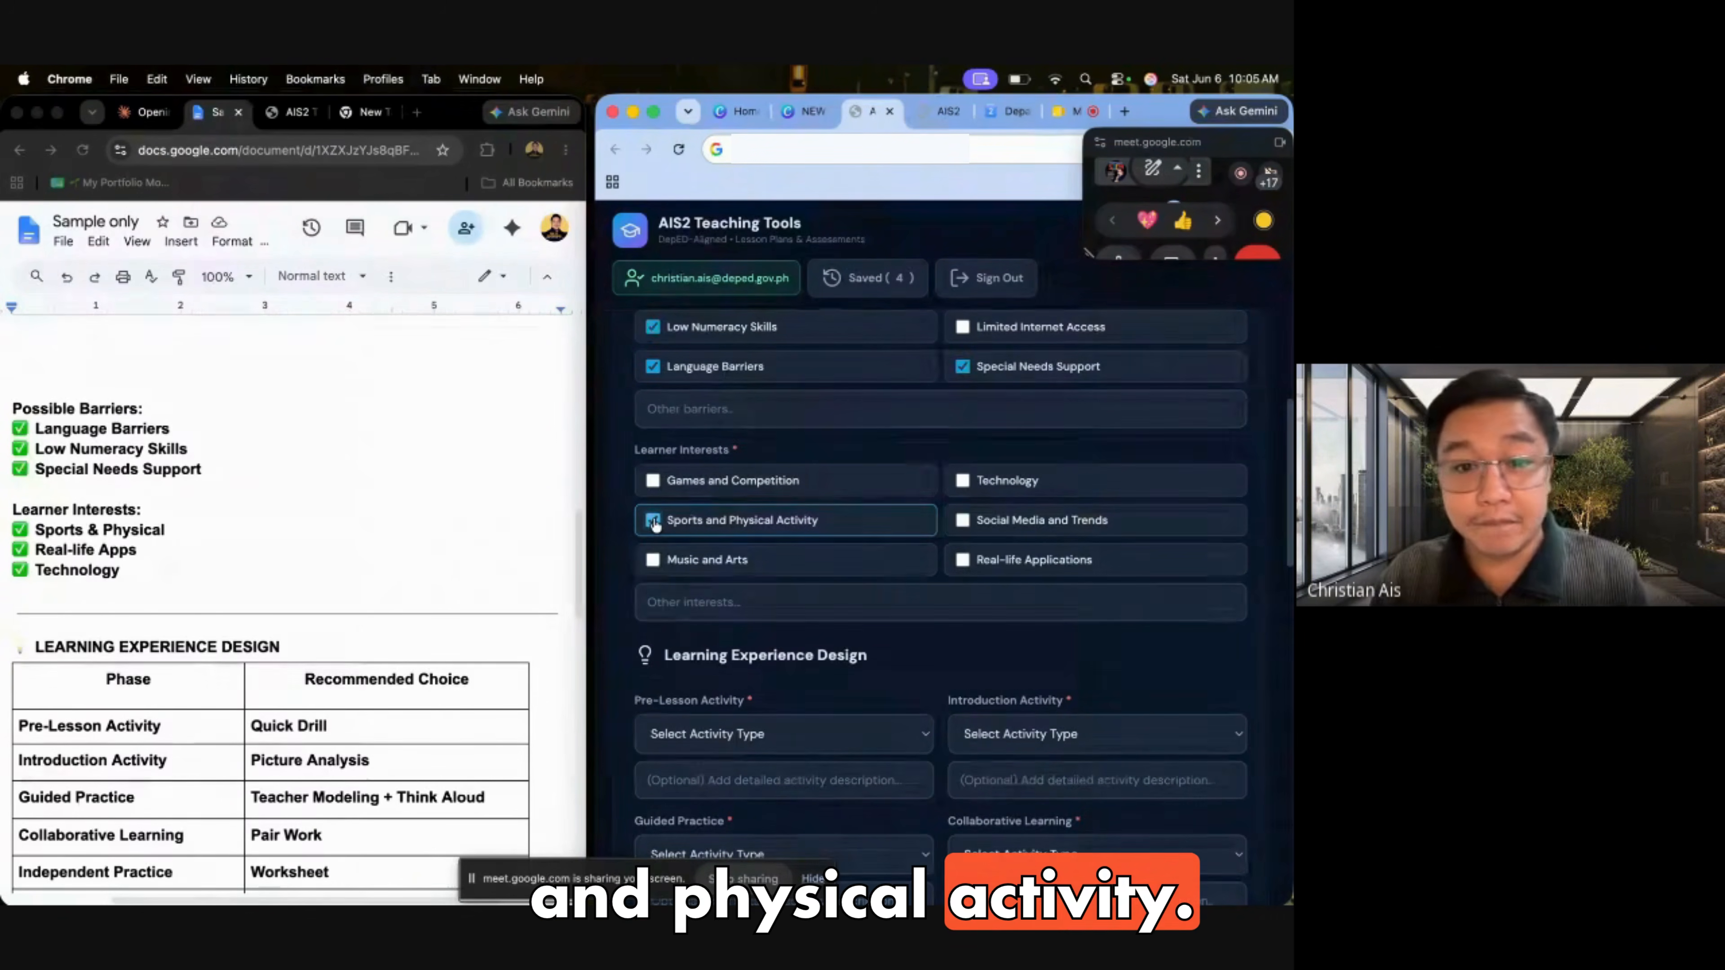
left_click(963, 561)
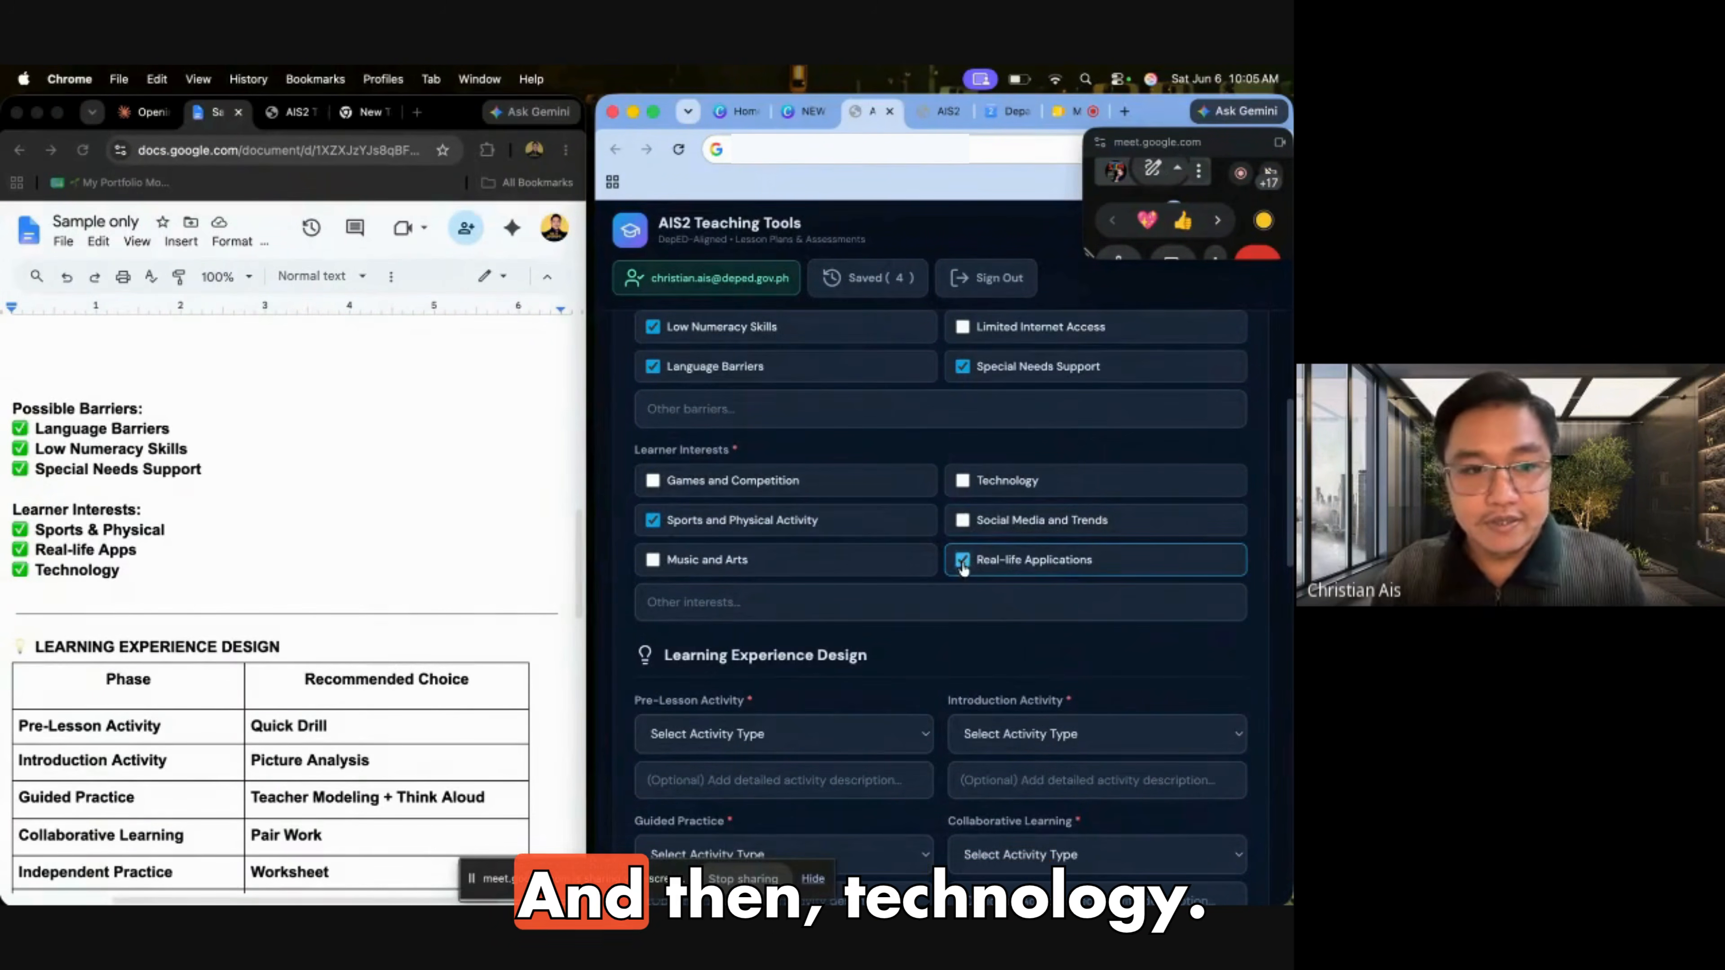
left_click(964, 482)
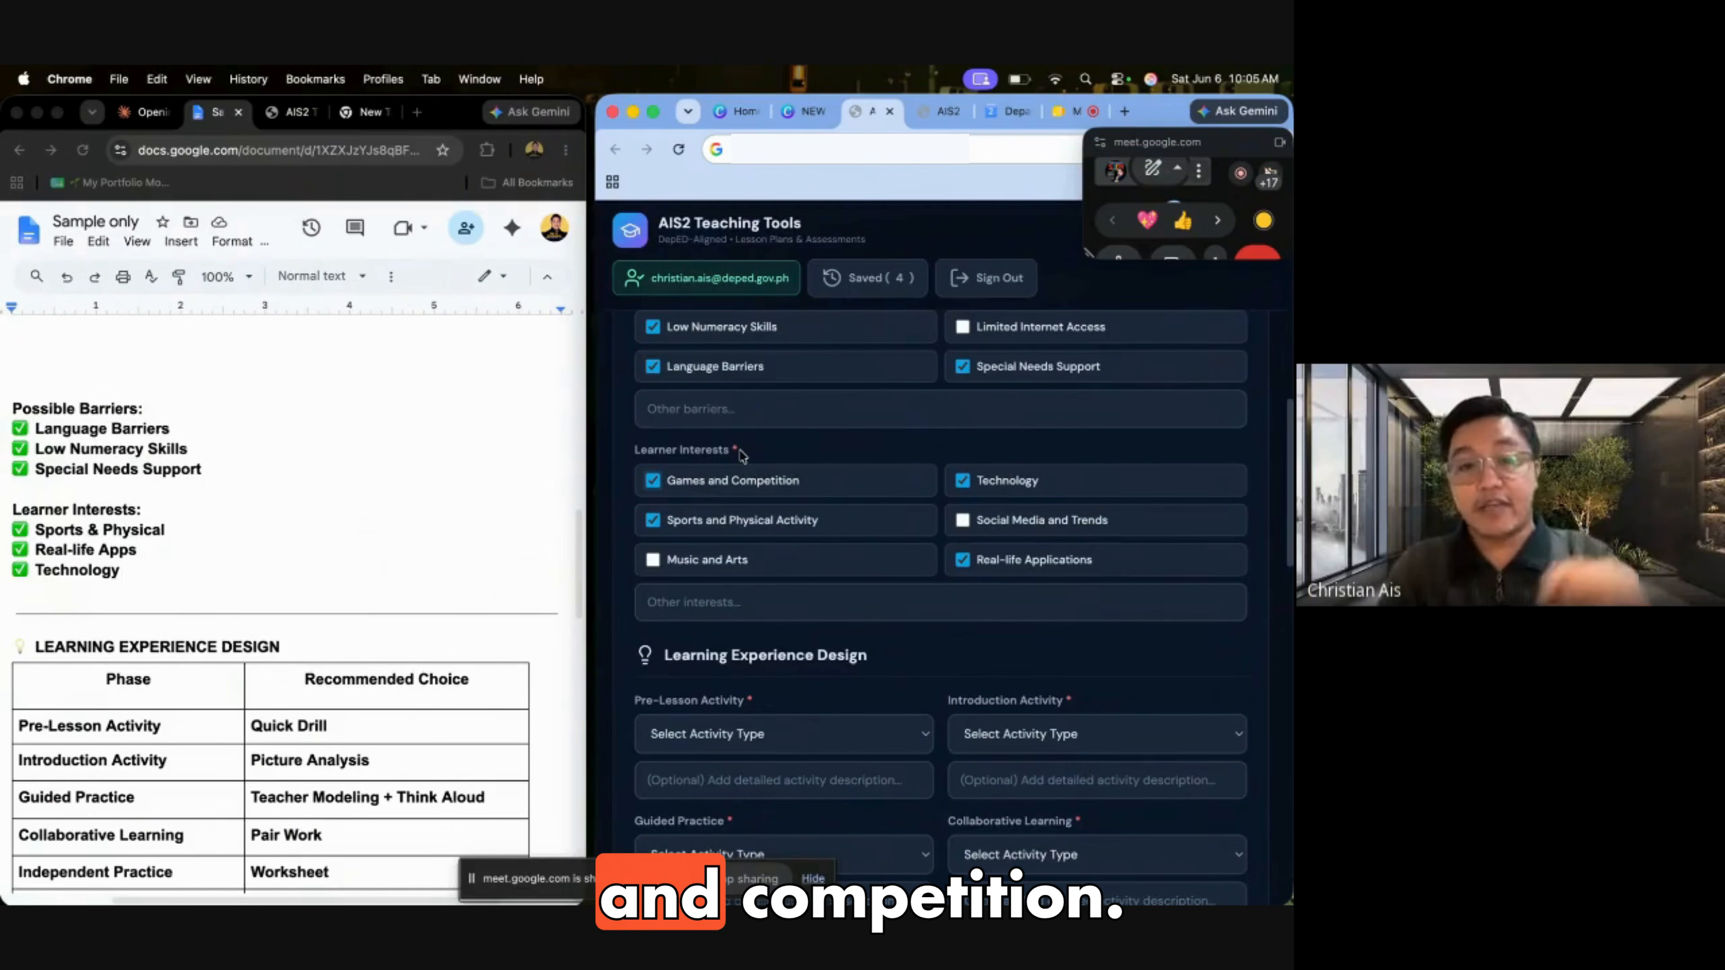
In Learning Experience Design, set the Pre-Lesson Activity to Quick Drill and the Introduction Activity to Picture Analysis
scroll(786, 487, "down", 3)
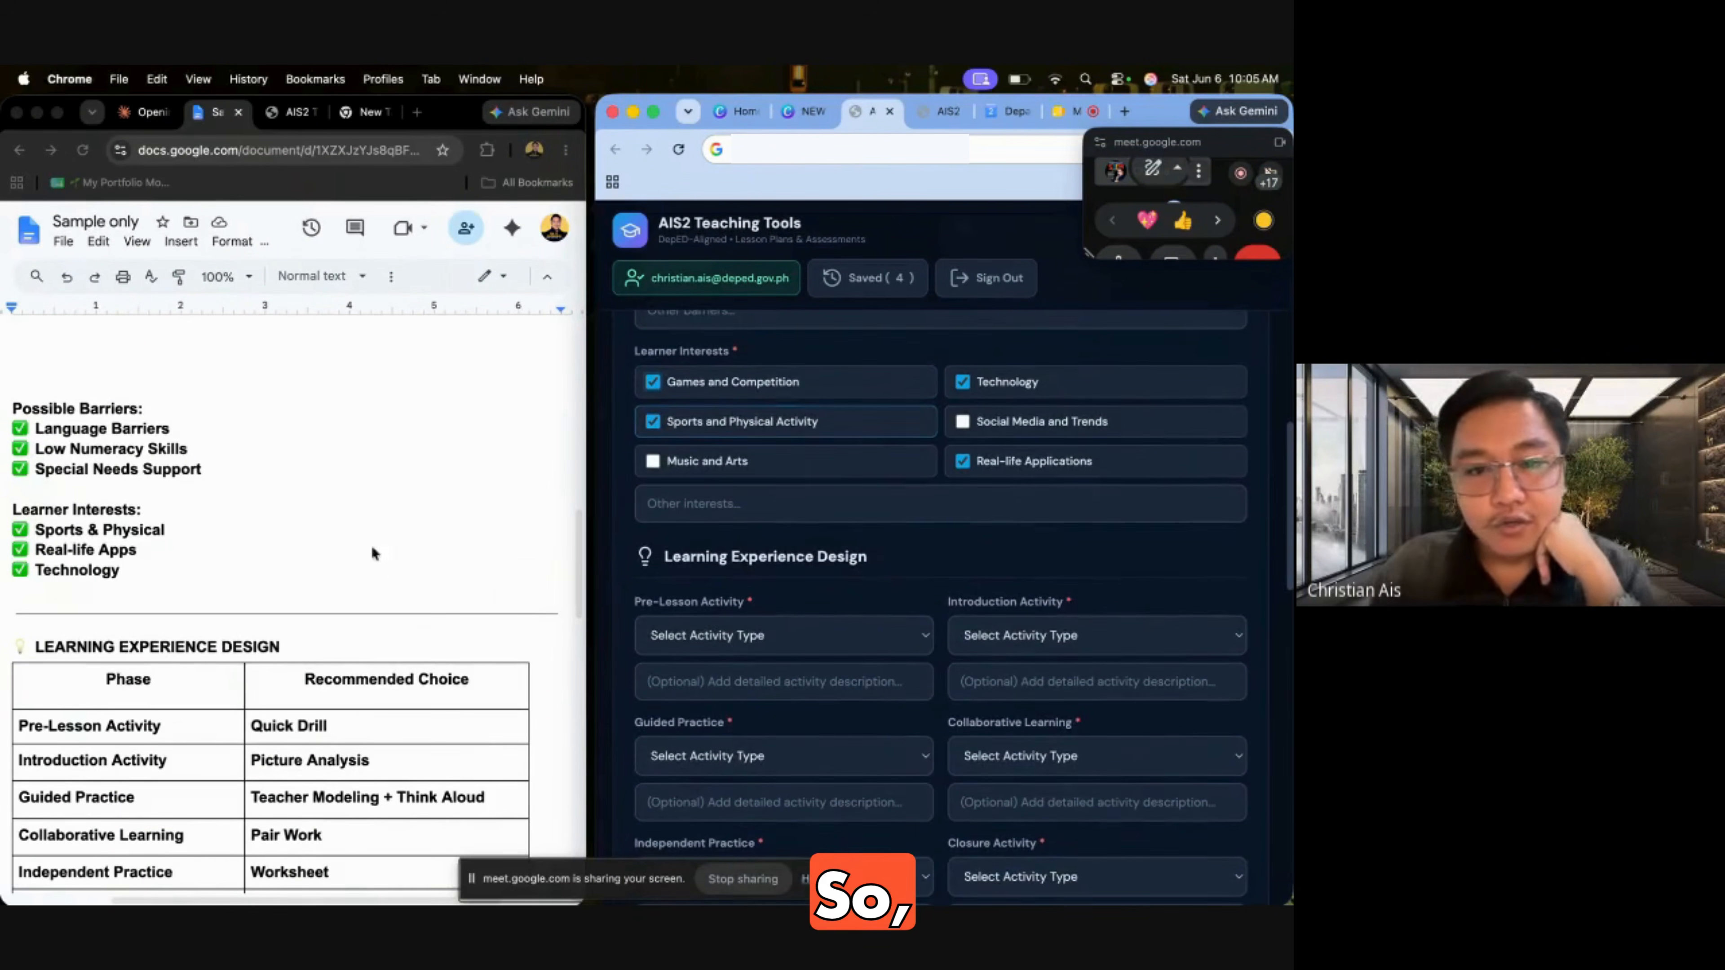
scroll(349, 554, "down", 1)
scroll(349, 557, "down", 5)
scroll(879, 567, "down", 2)
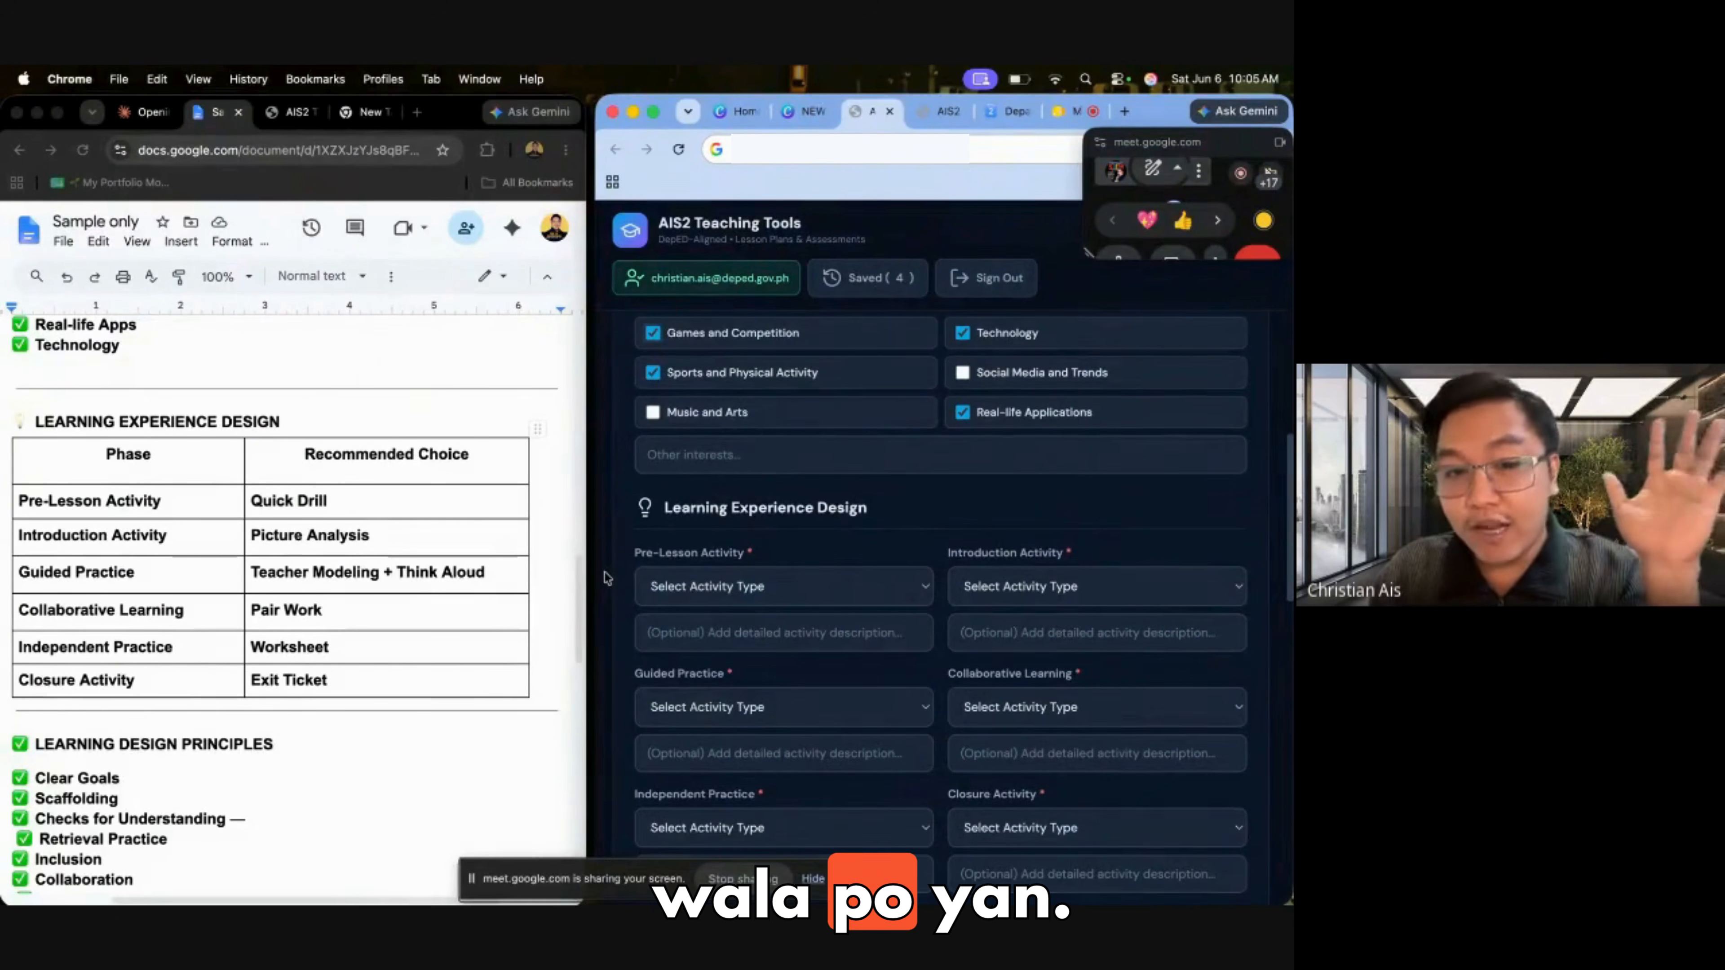
scroll(496, 555, "down", 1)
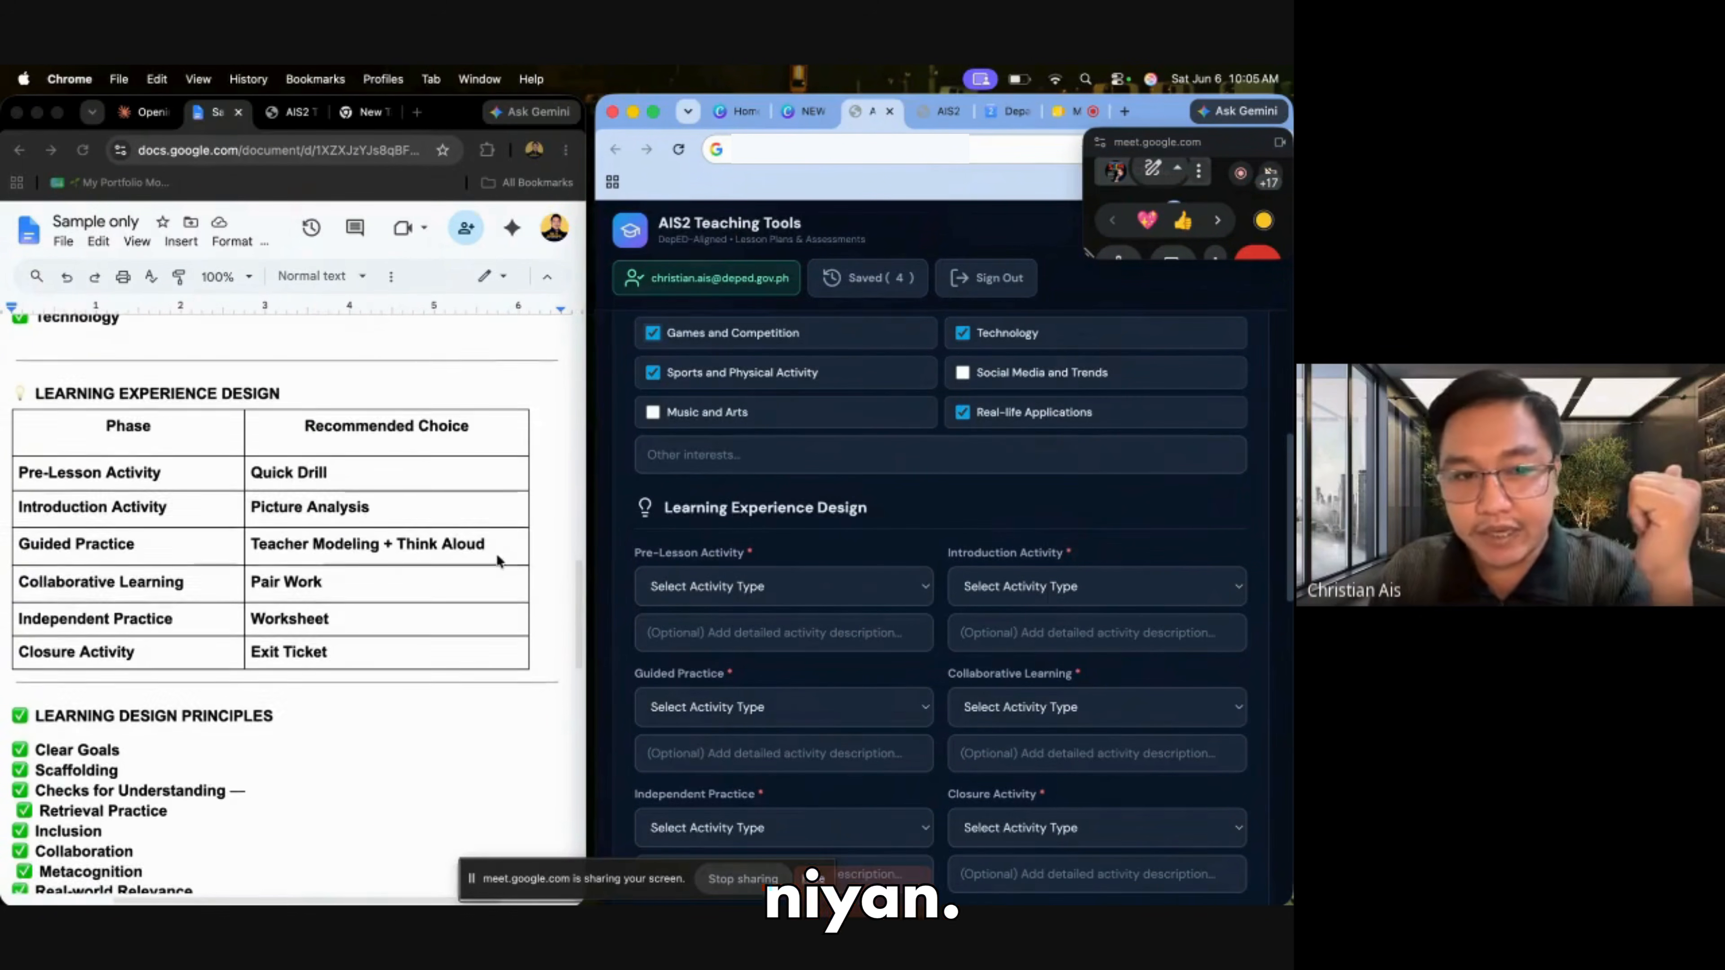
scroll(906, 579, "down", 1)
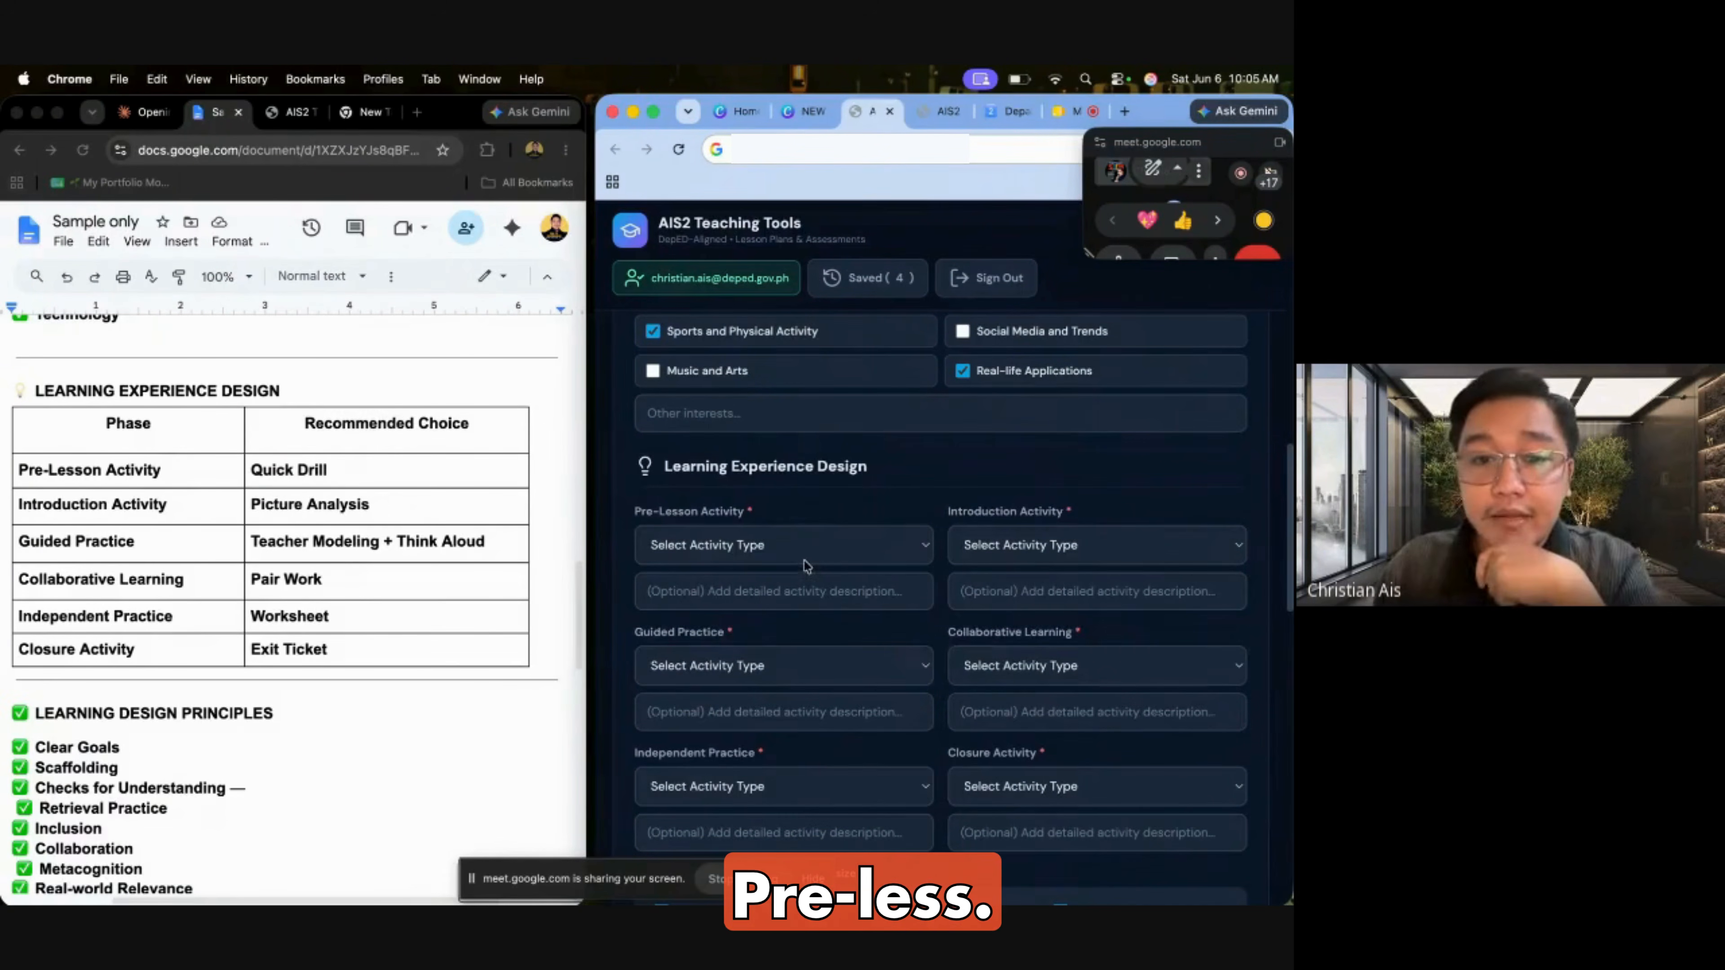
scroll(823, 521, "down", 2)
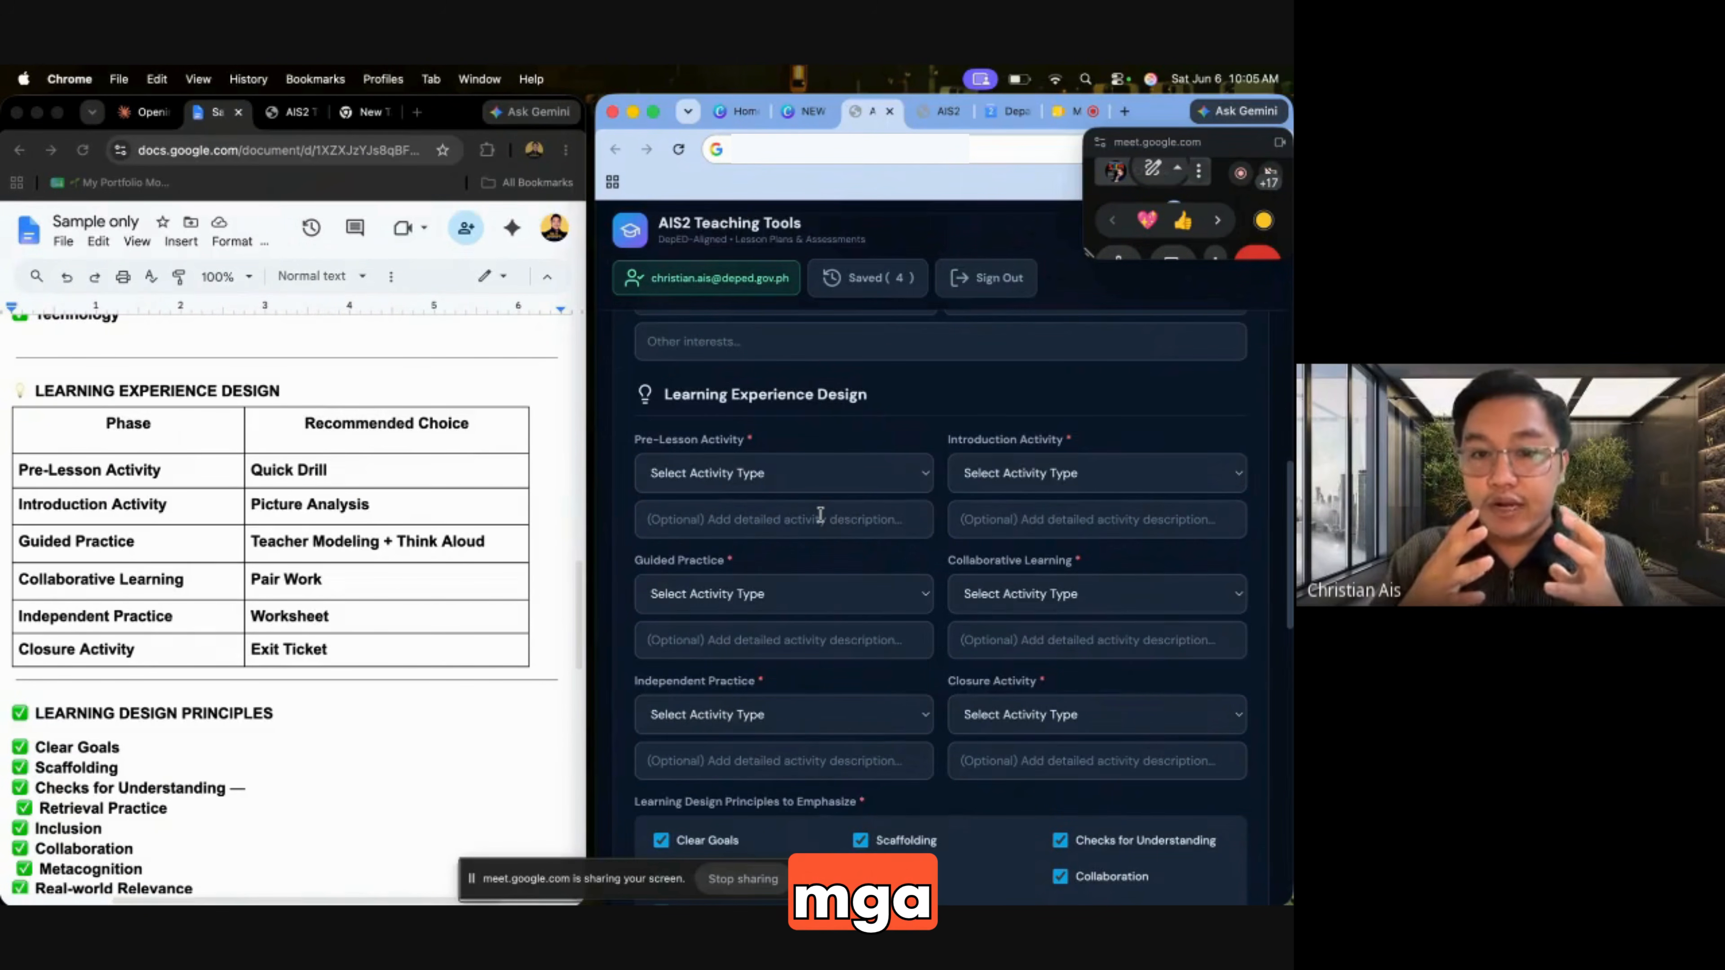
left_click(807, 474)
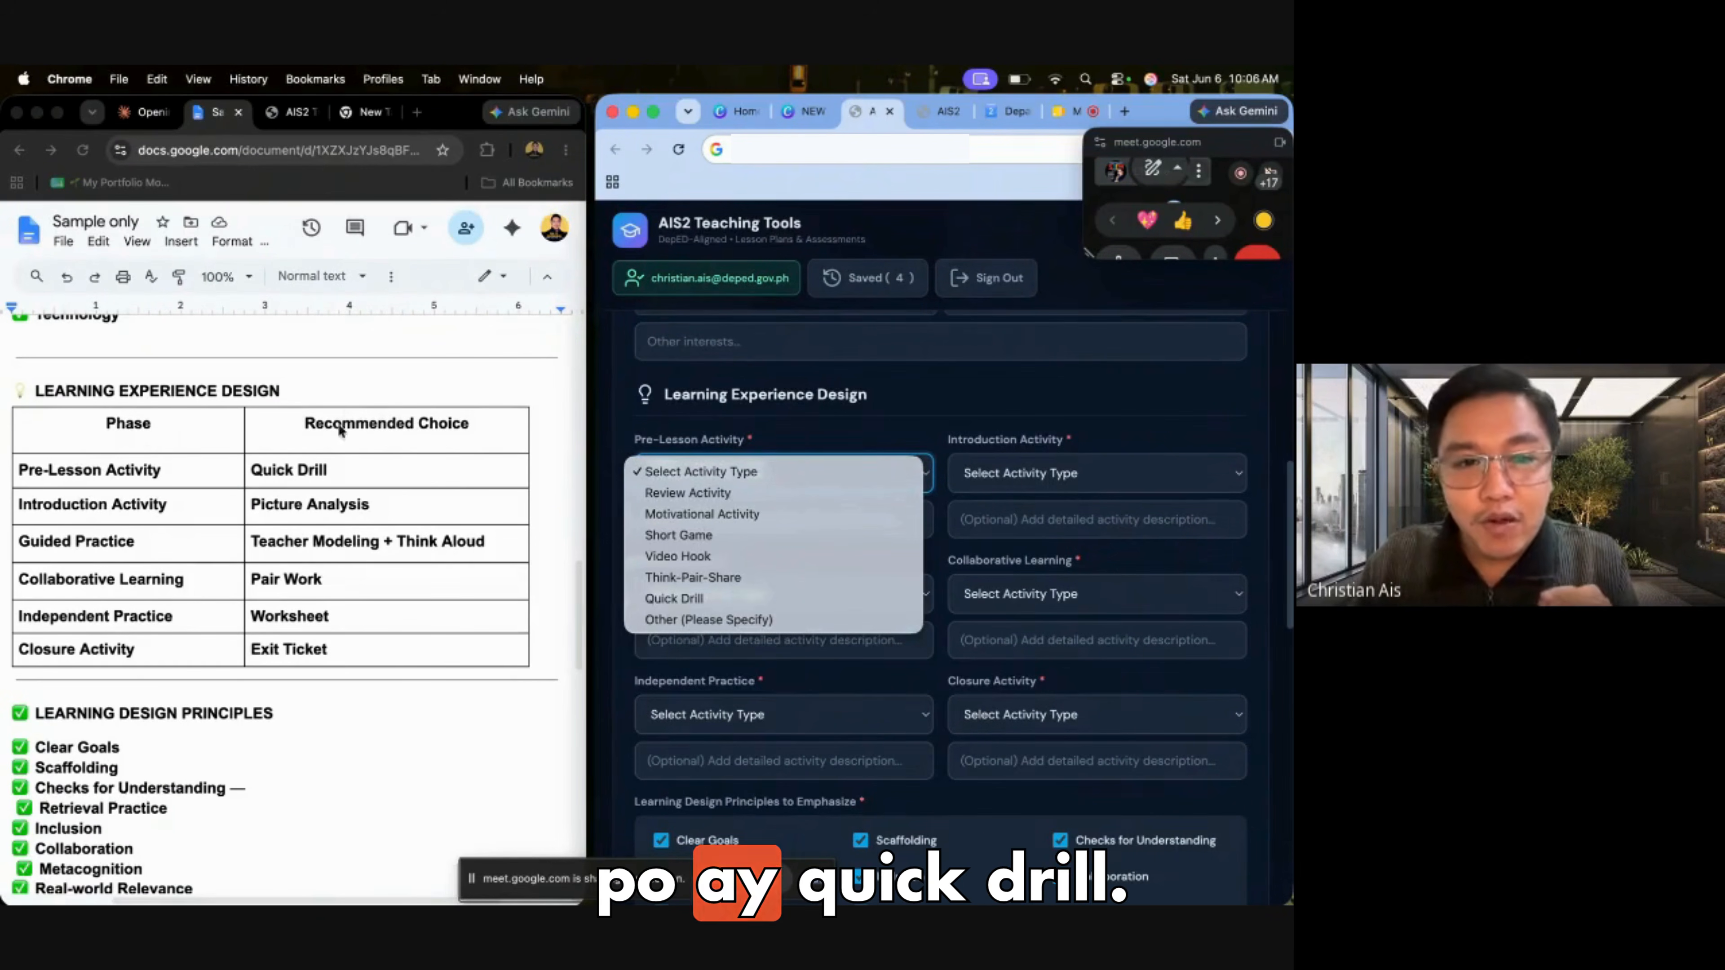
left_click(807, 597)
left_click(1019, 475)
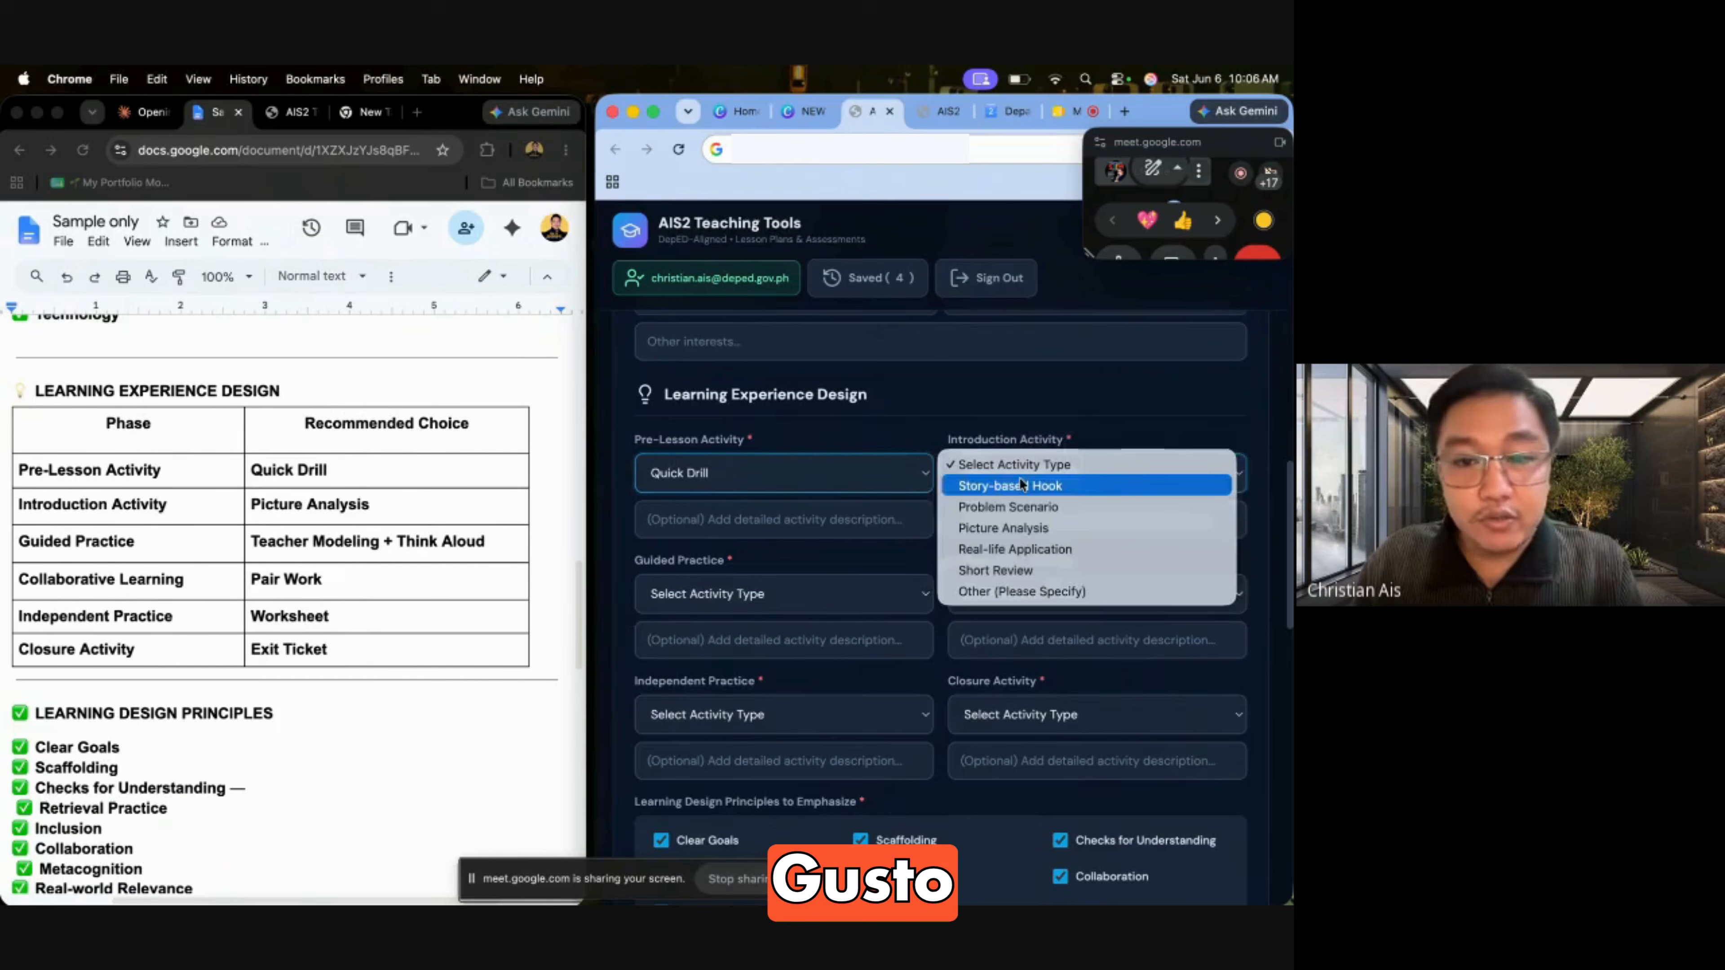
left_click(1011, 528)
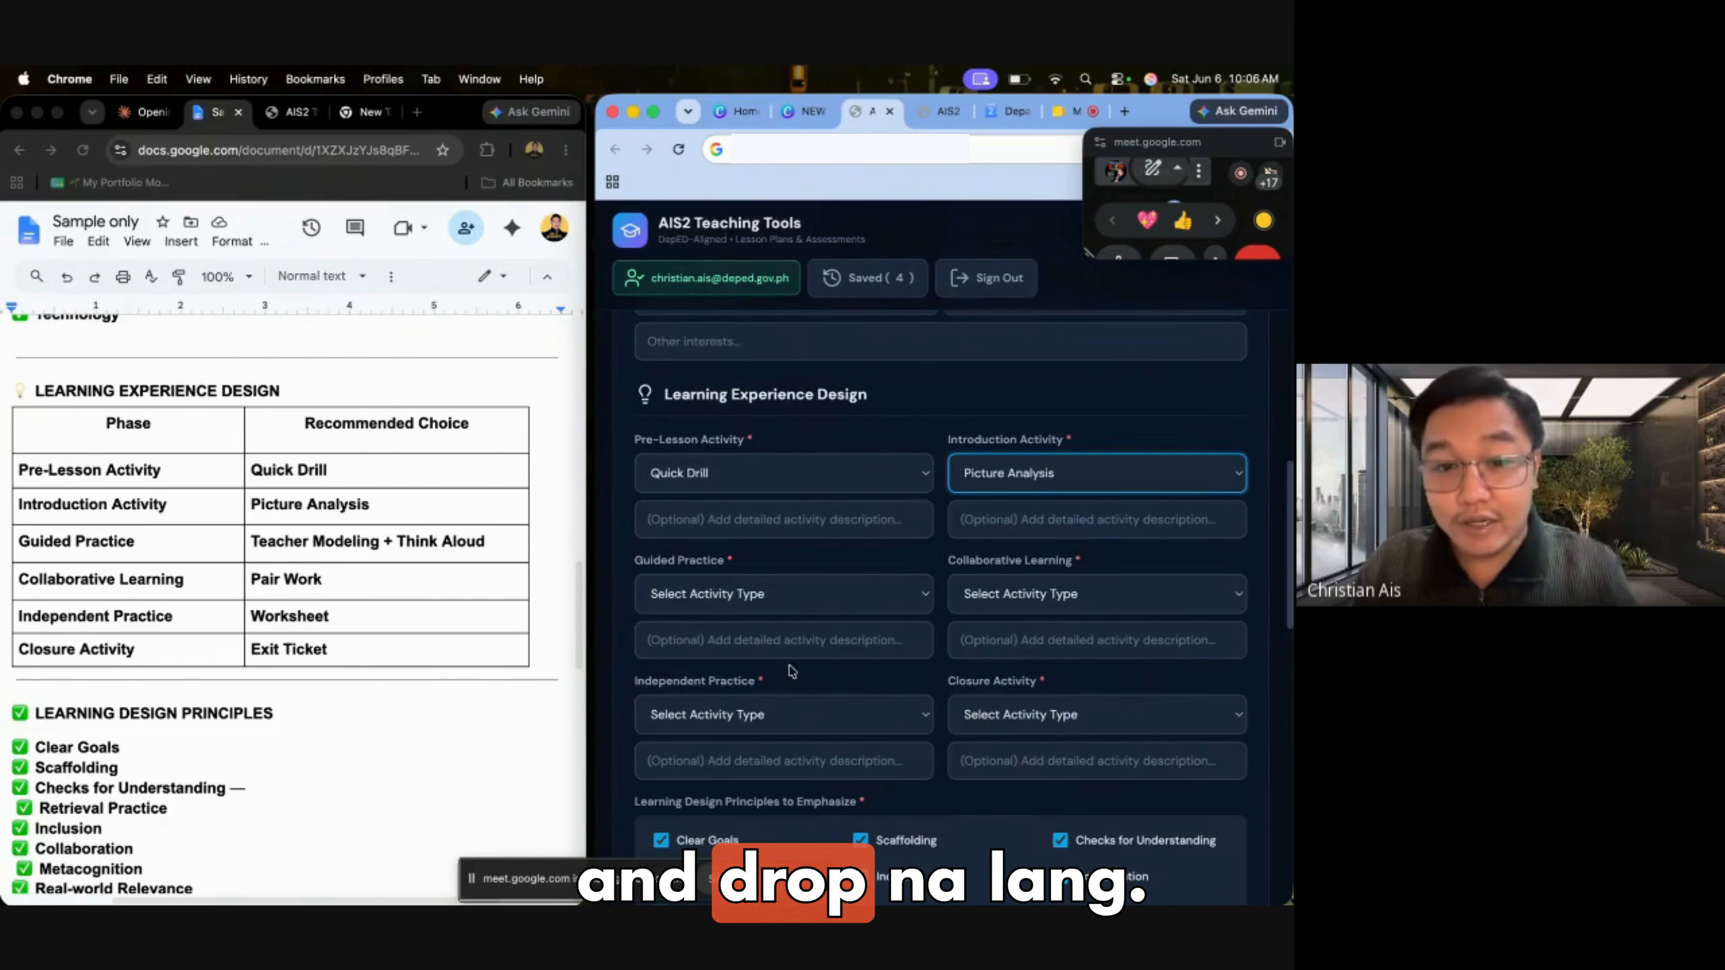
Set Guided Practice to Teacher Modeling and Collaborative Learning to Pair Work
left_click(739, 599)
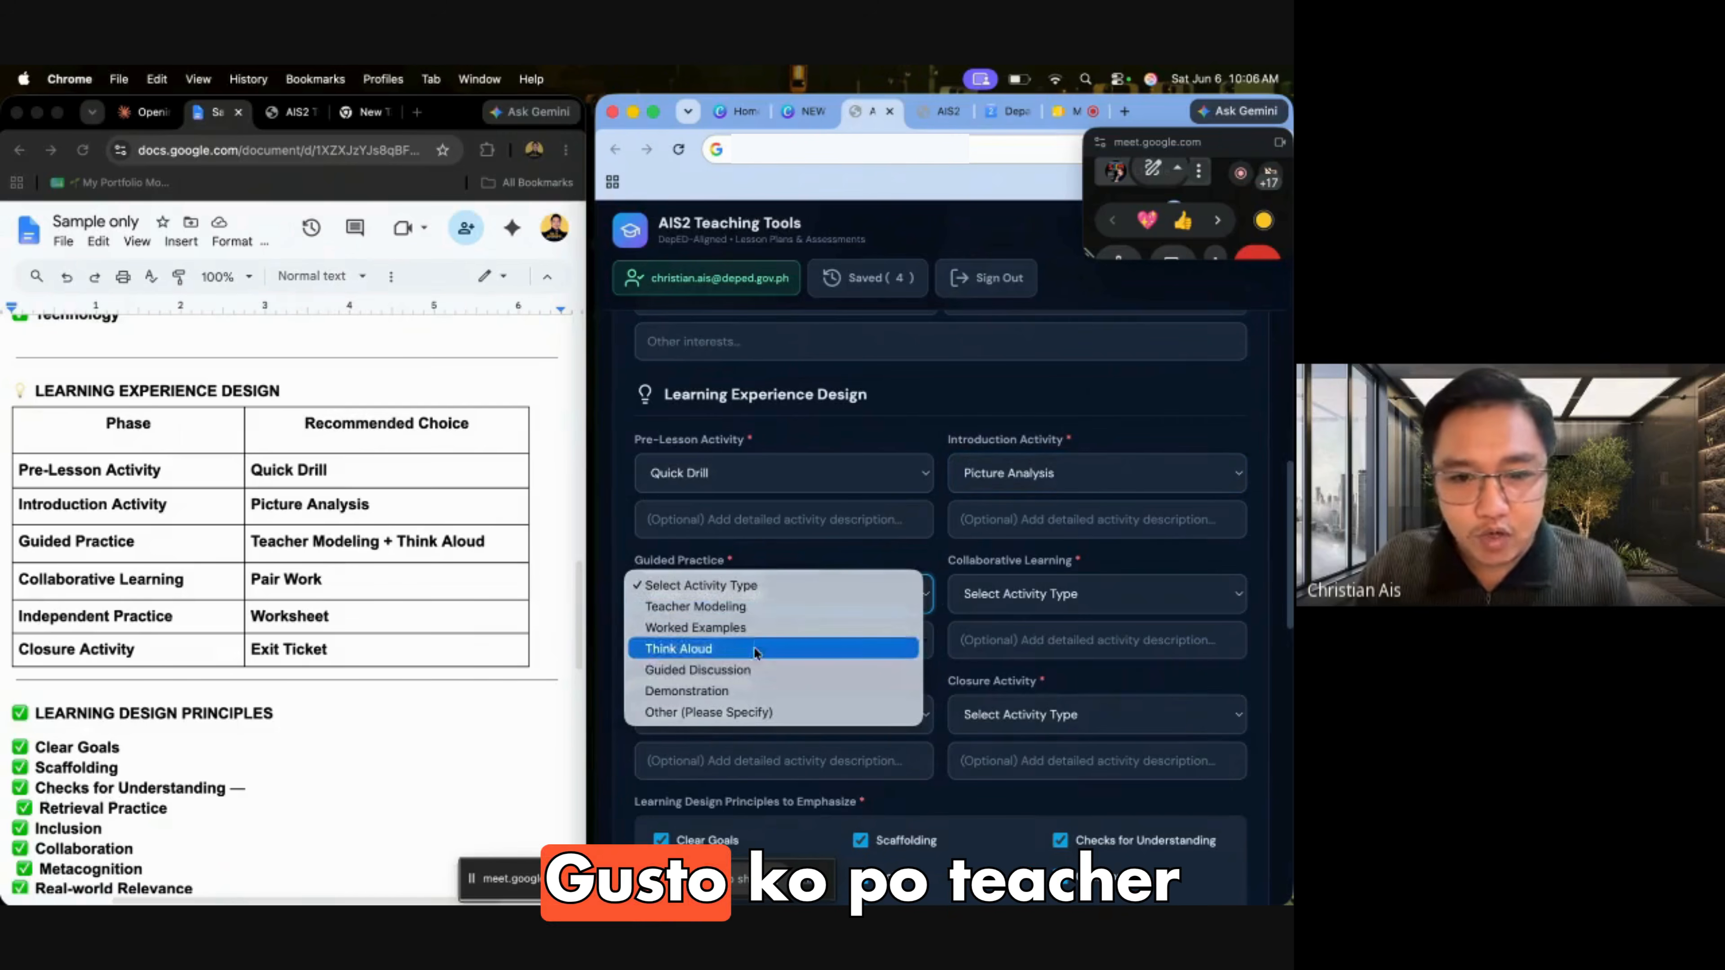
left_click(747, 606)
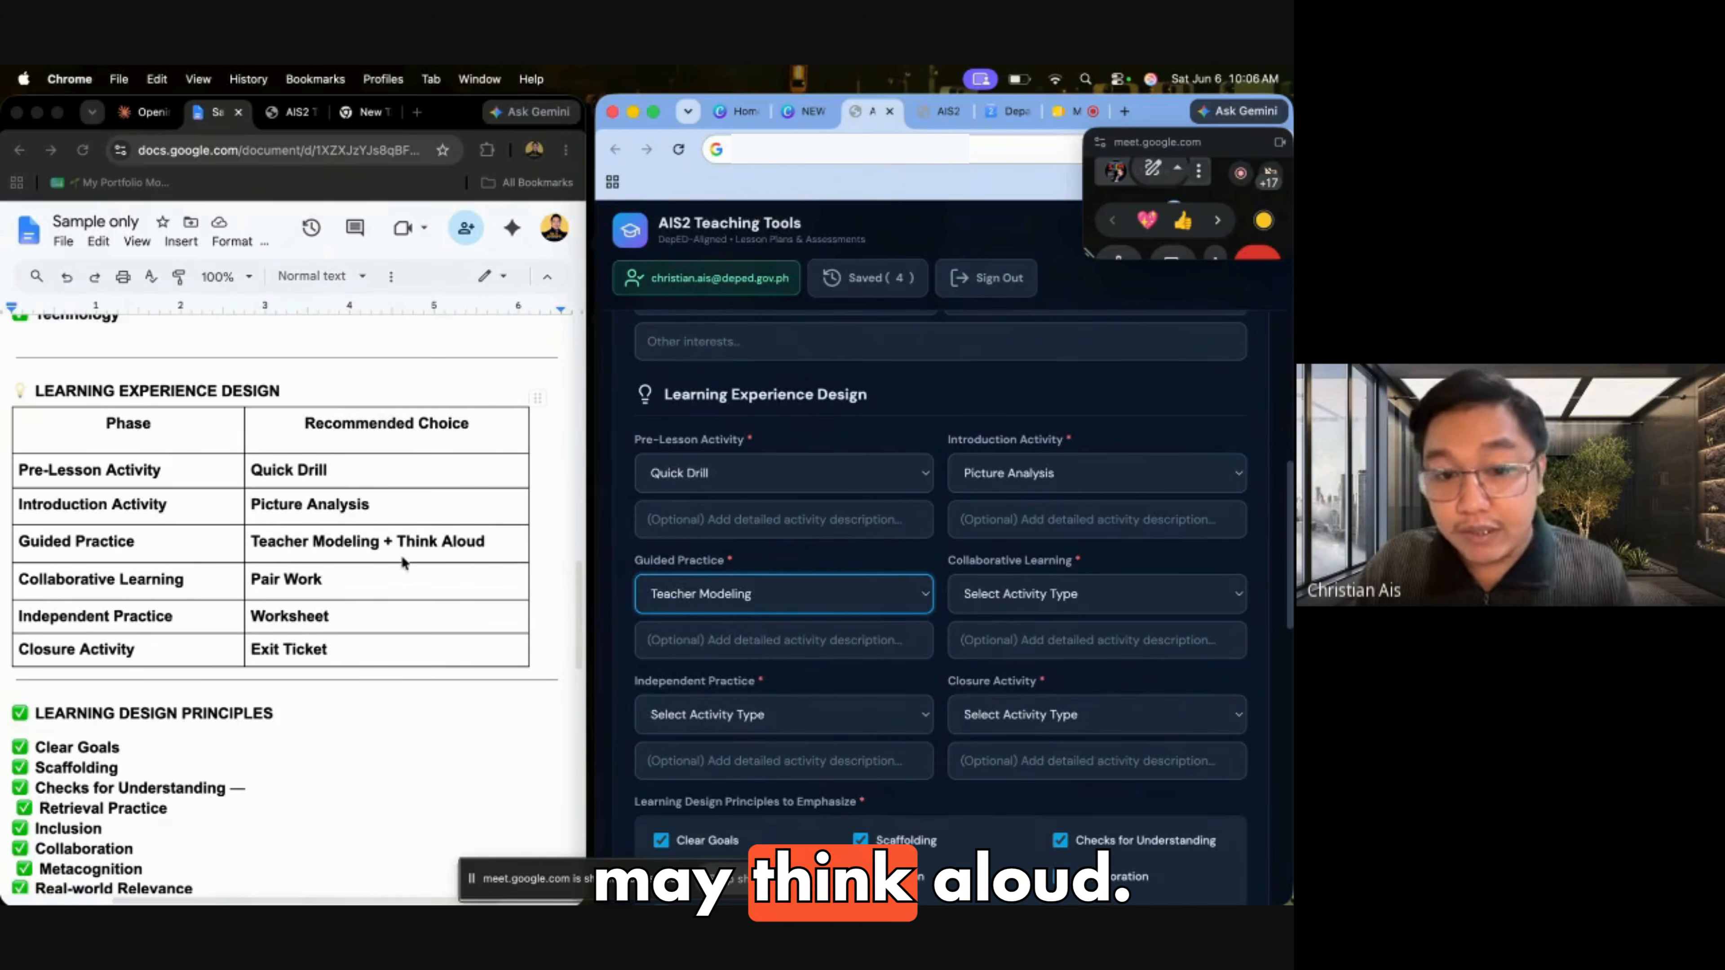
left_click(1018, 601)
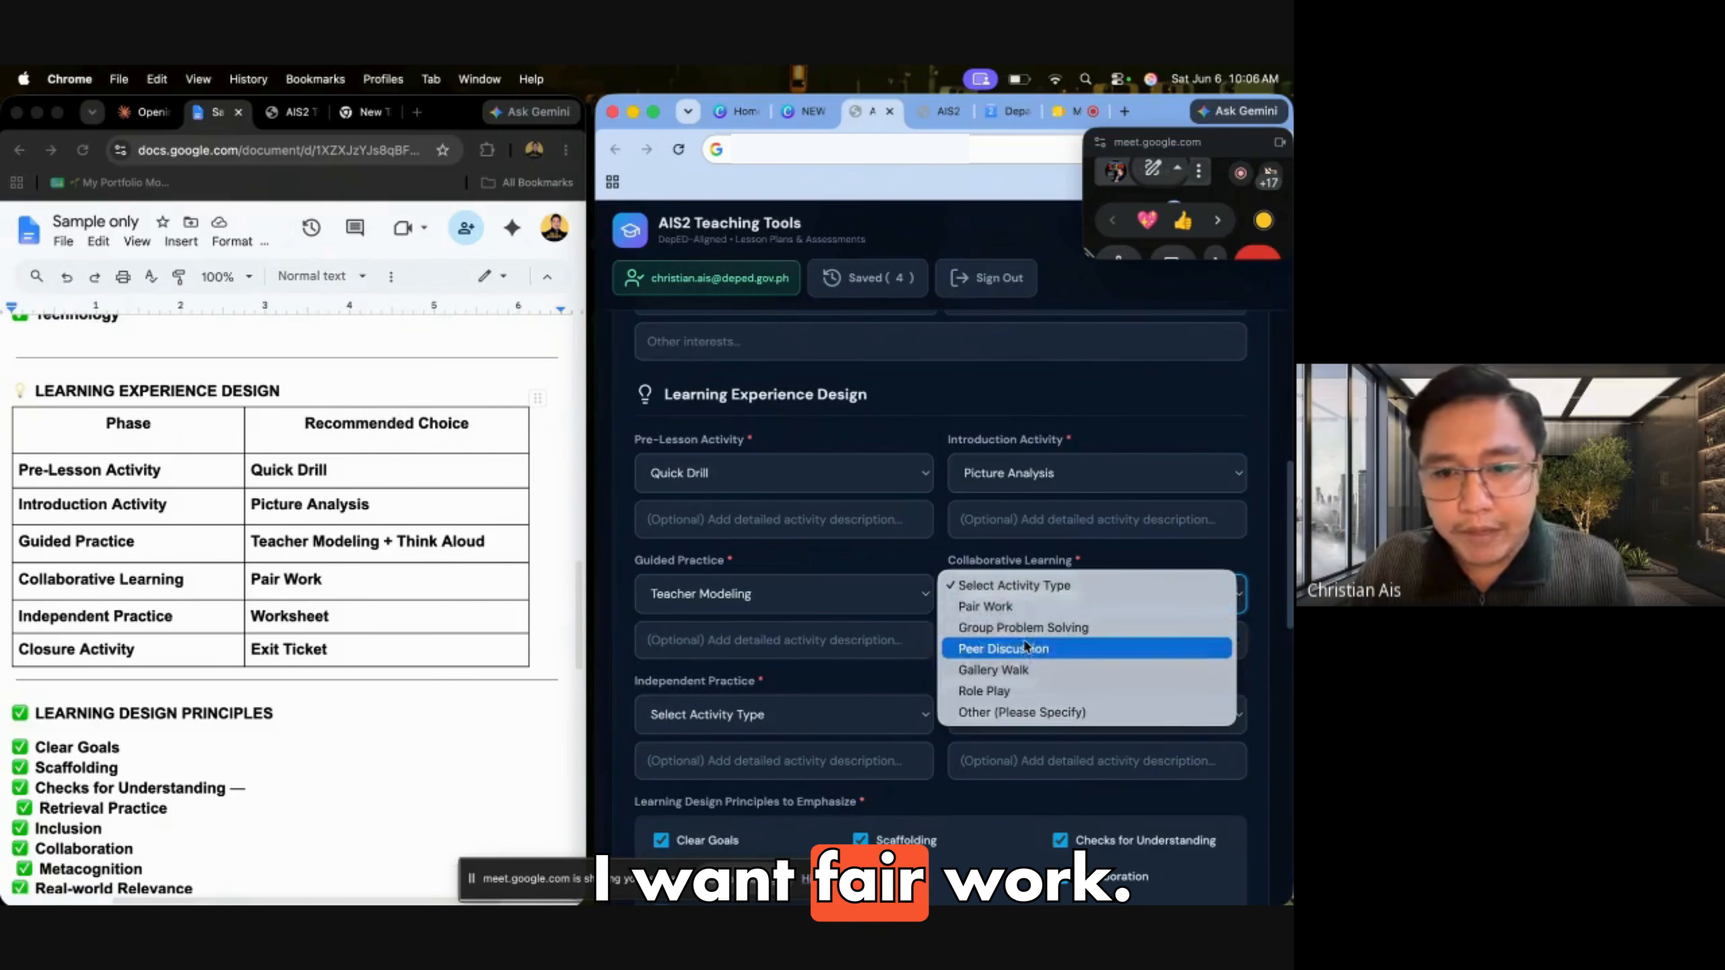
left_click(1023, 604)
Set the Independent Practice activity type to Worksheet, as recommended in the sample document
scroll(755, 705, "down", 1)
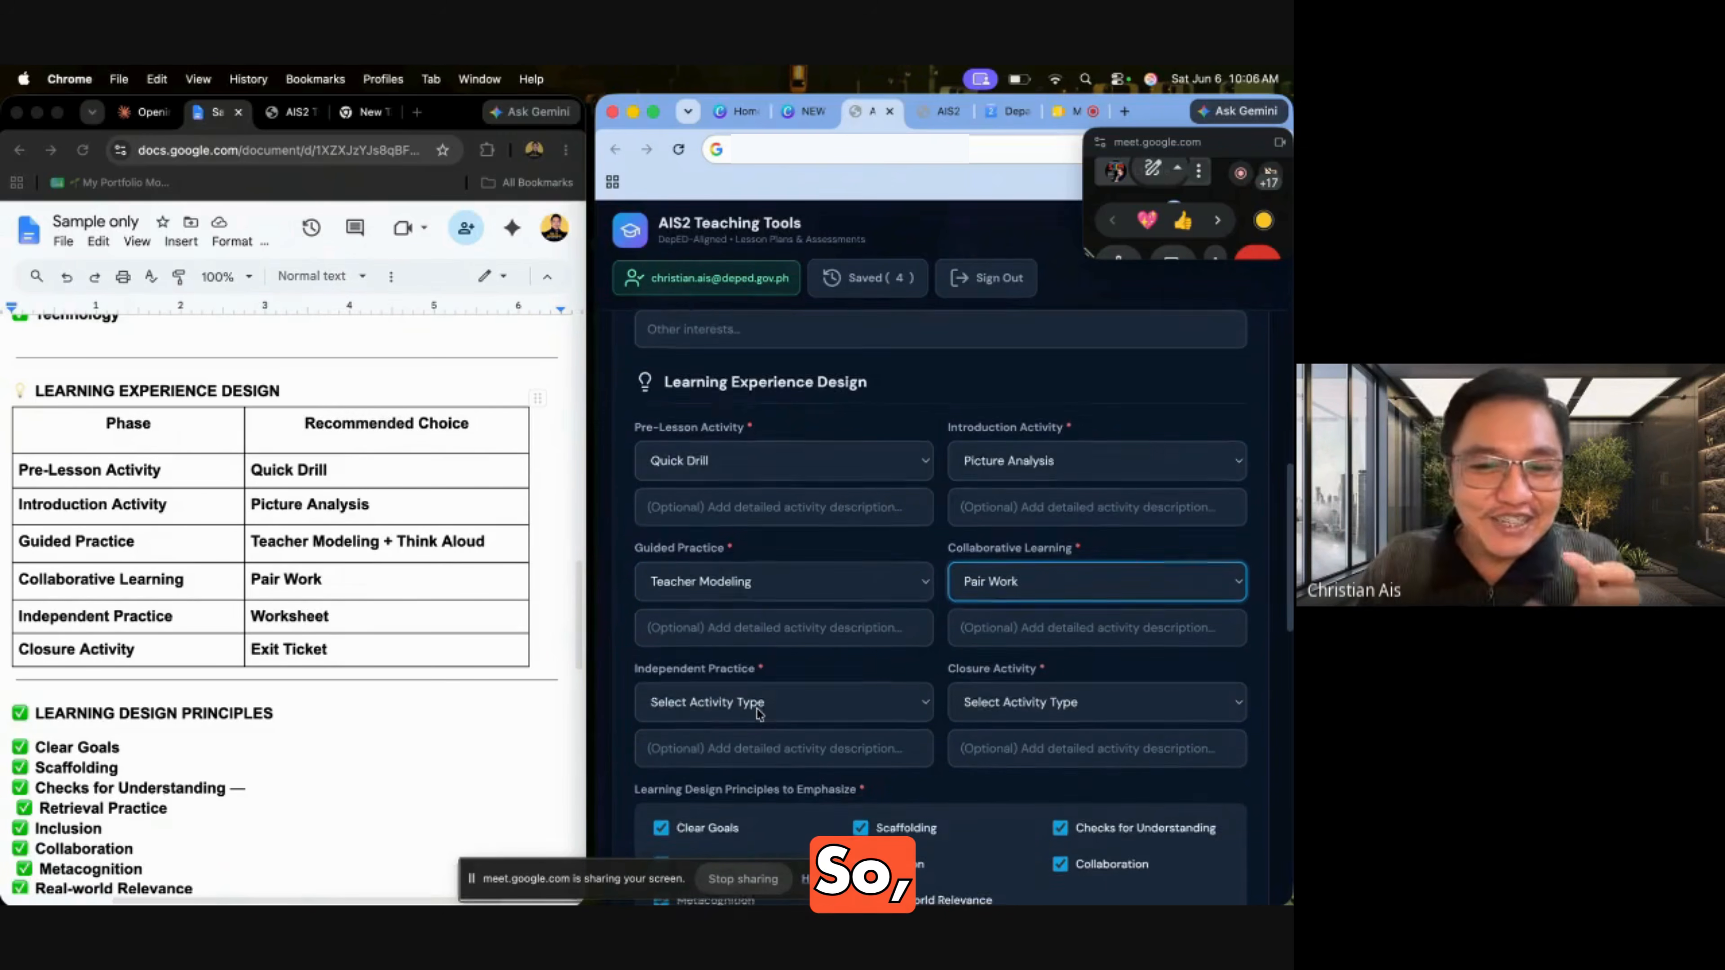
left_click(770, 692)
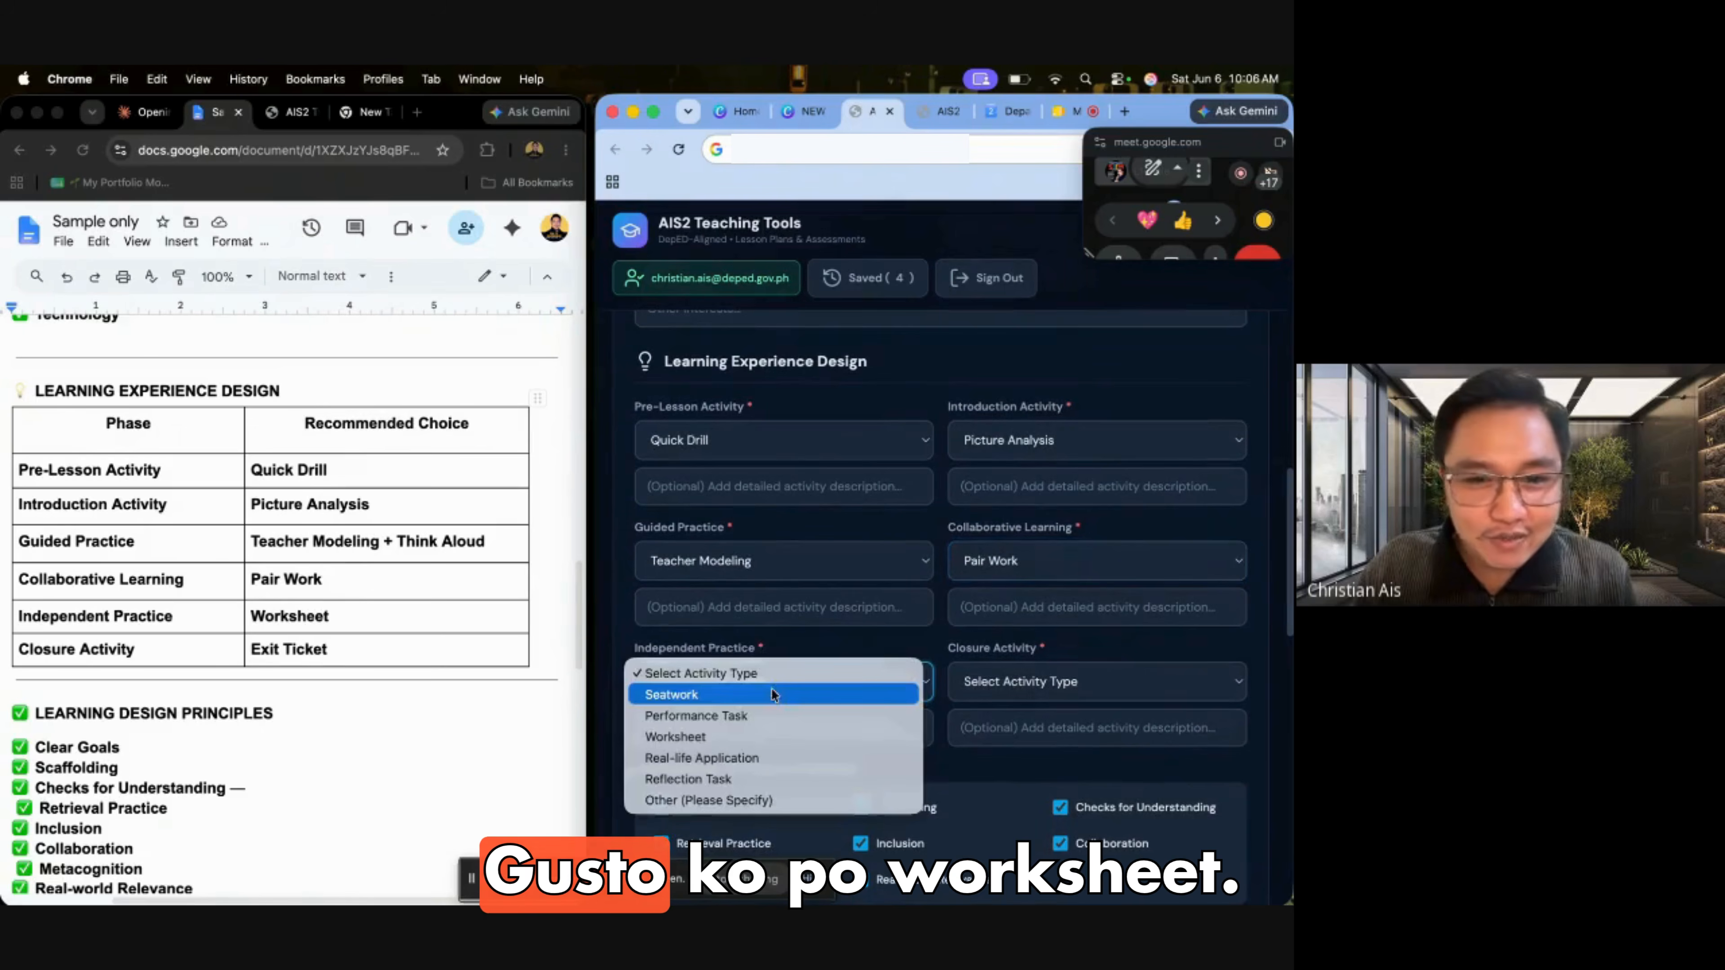
left_click(766, 738)
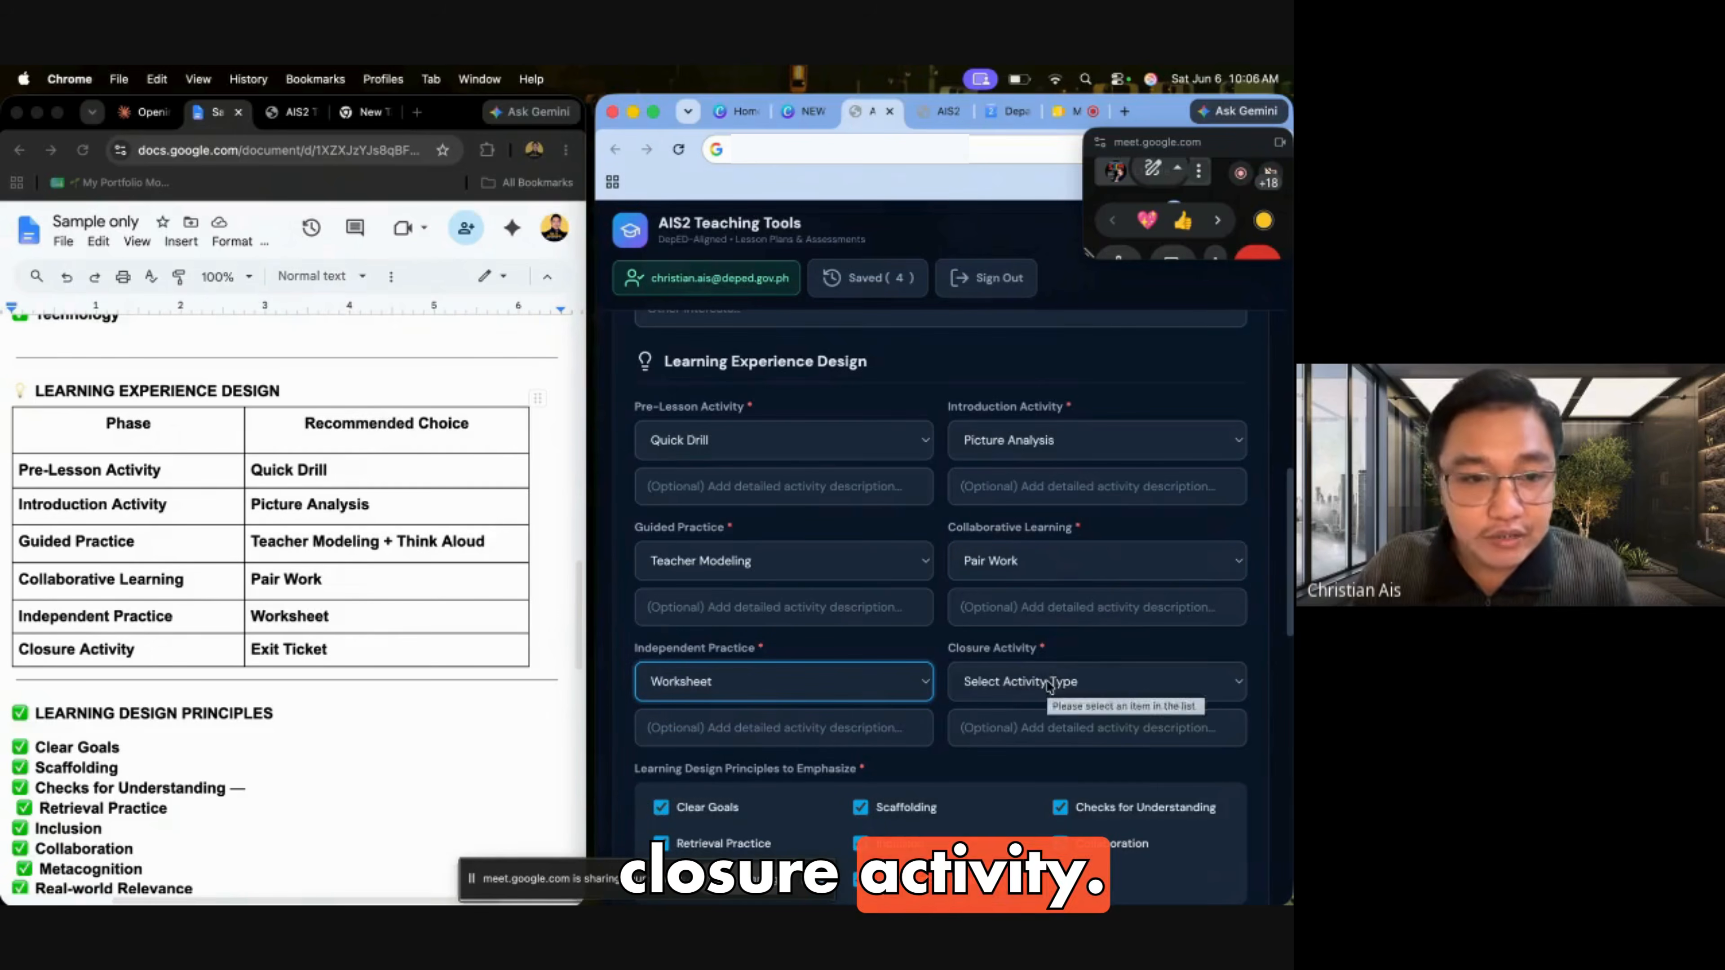
Set the Closure Activity type to Exit Ticket, as recommended in the sample document
left_click(1019, 682)
left_click(1019, 695)
left_click(861, 441)
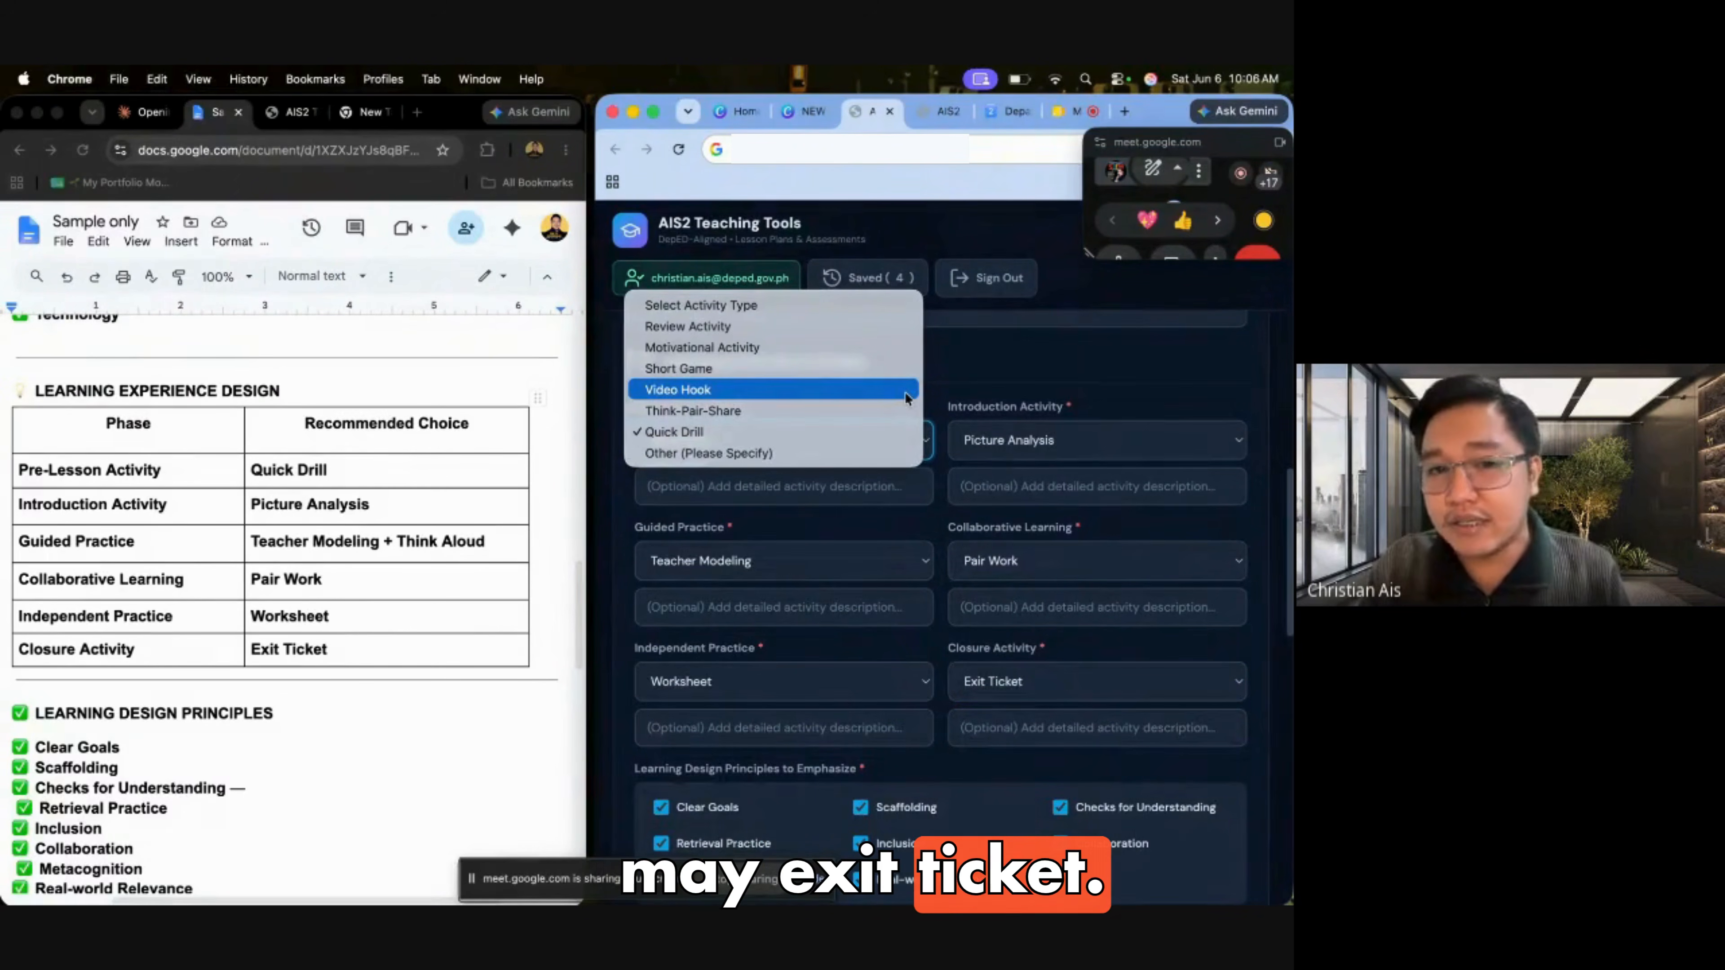
left_click(896, 484)
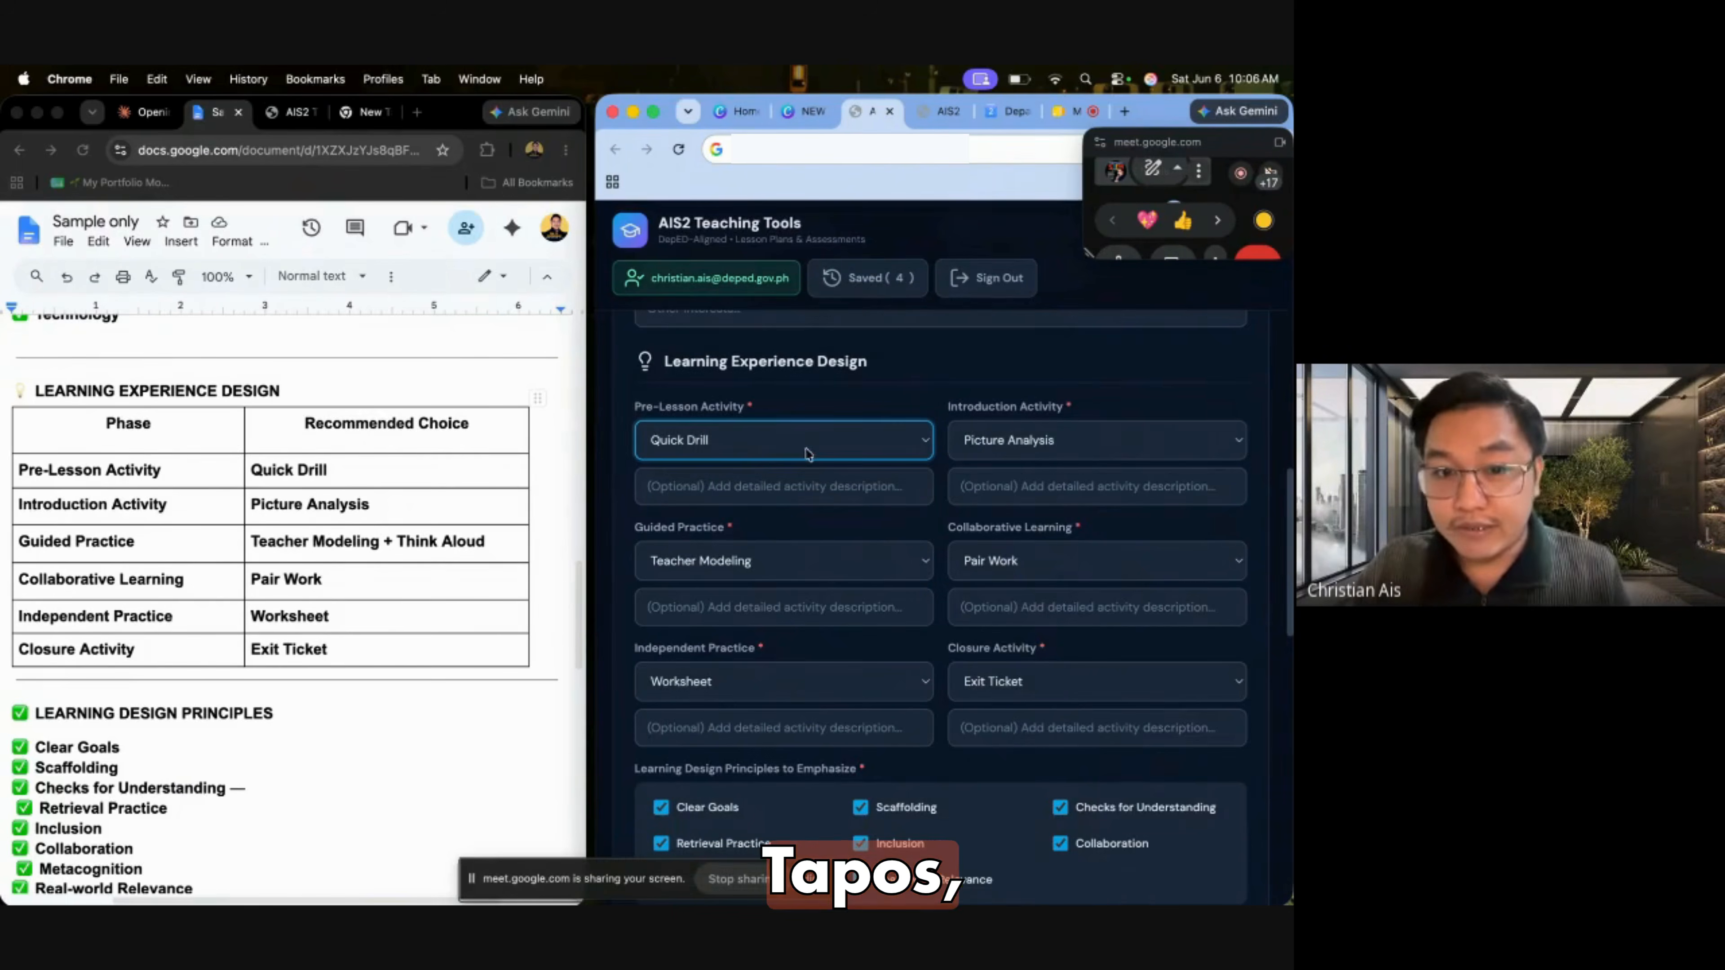
Review the optional detailed description fields beneath the Learning Experience Design activities without filling them in
left_click(896, 479)
left_click(984, 486)
left_click(717, 605)
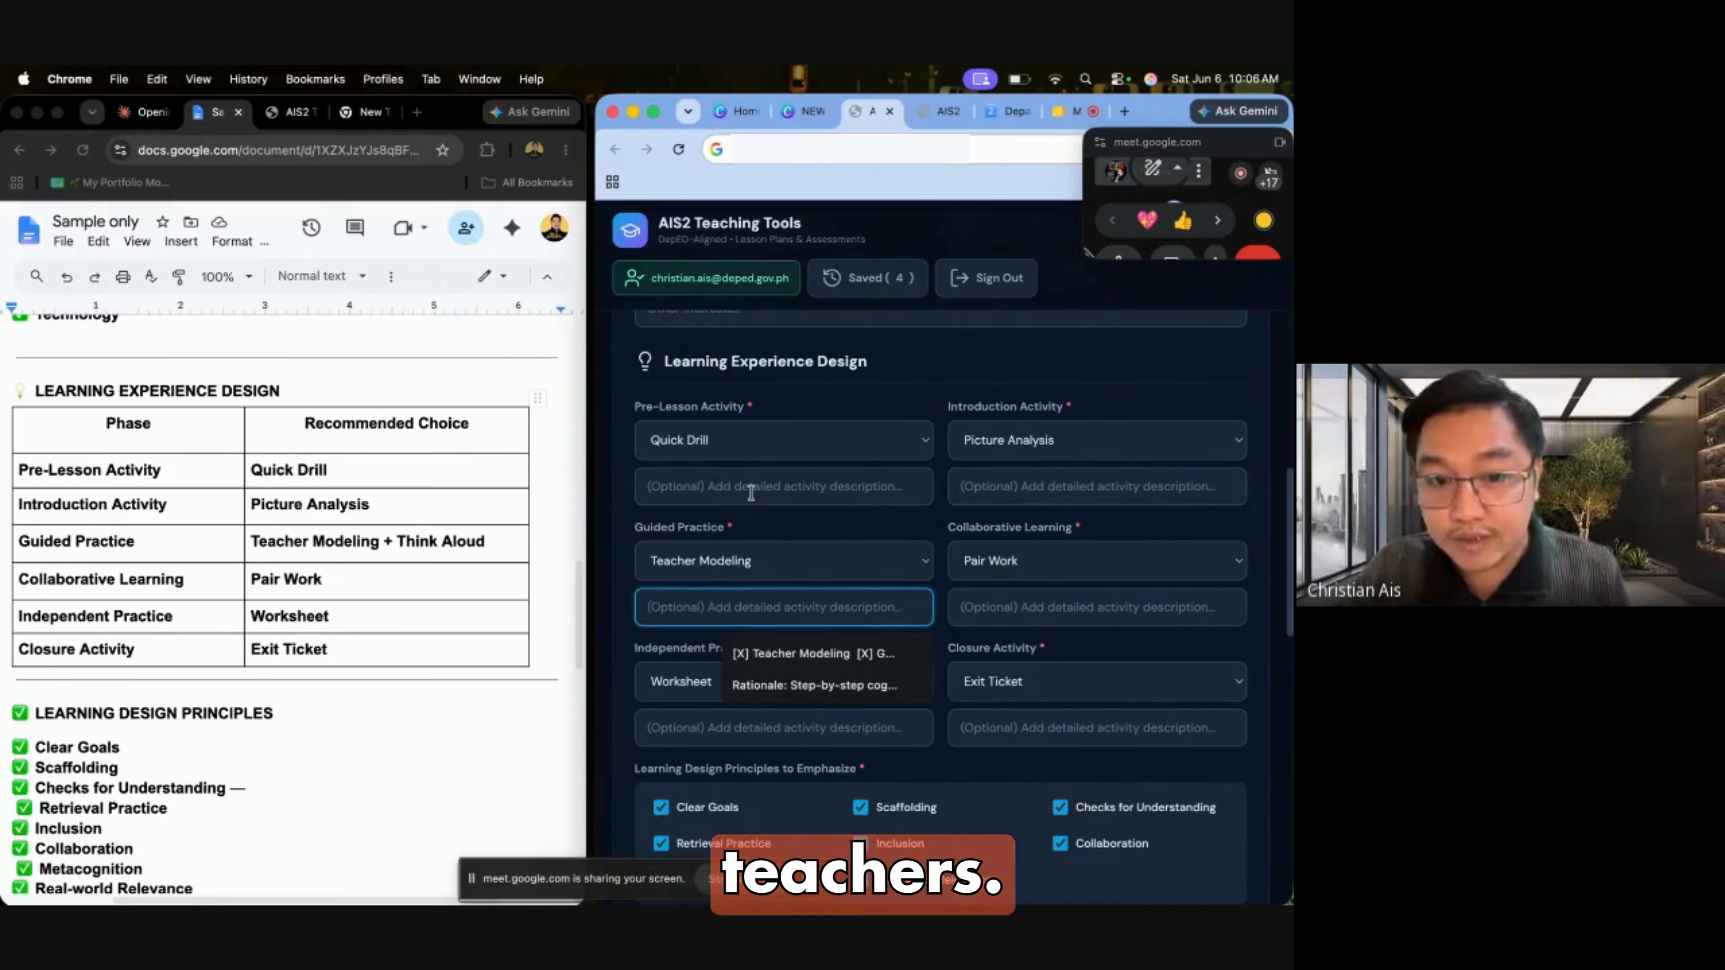
left_click(751, 493)
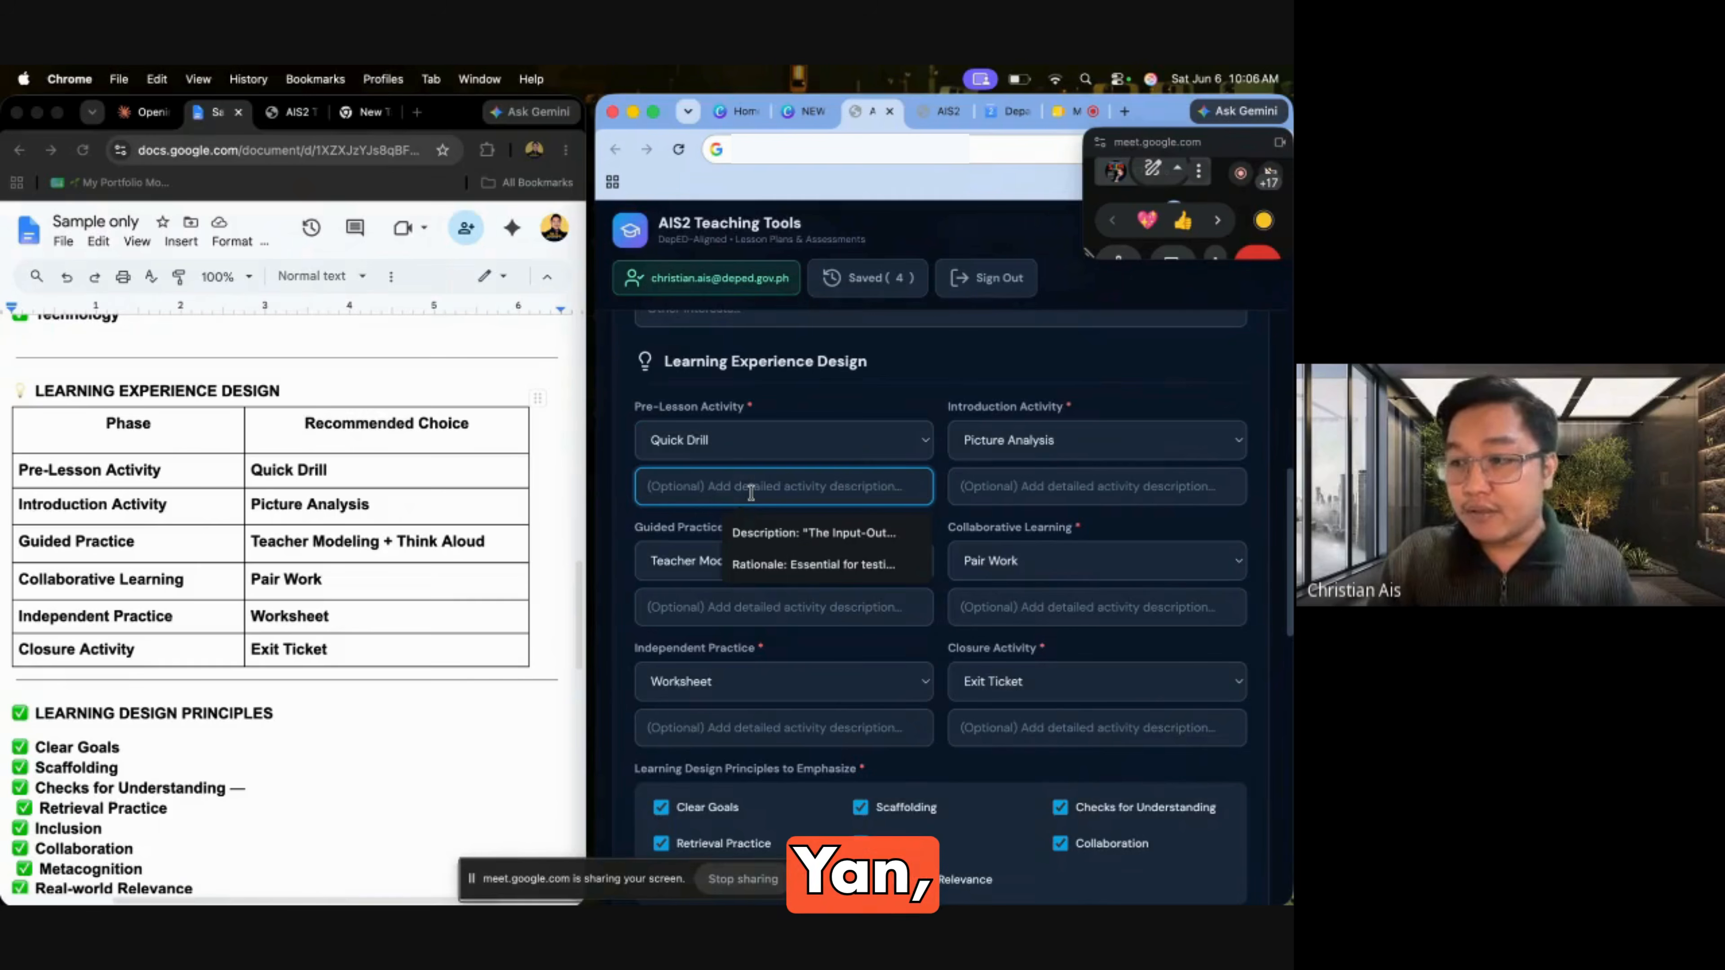
scroll(753, 496, "down", 1)
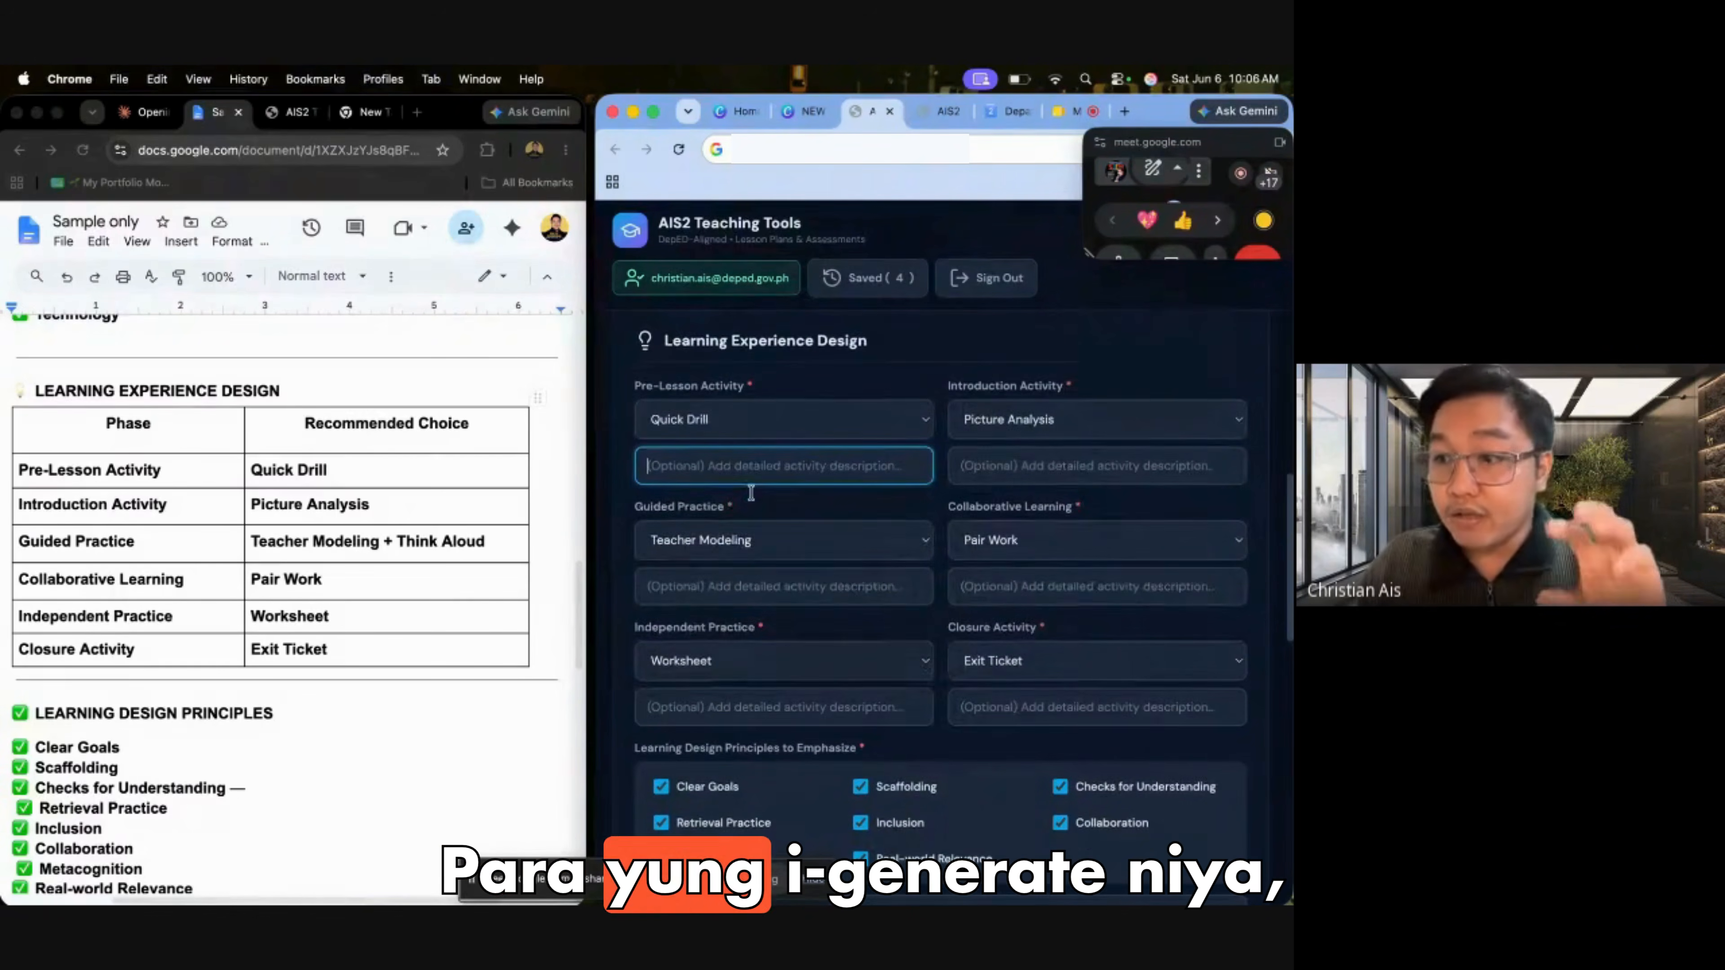
scroll(753, 498, "down", 1)
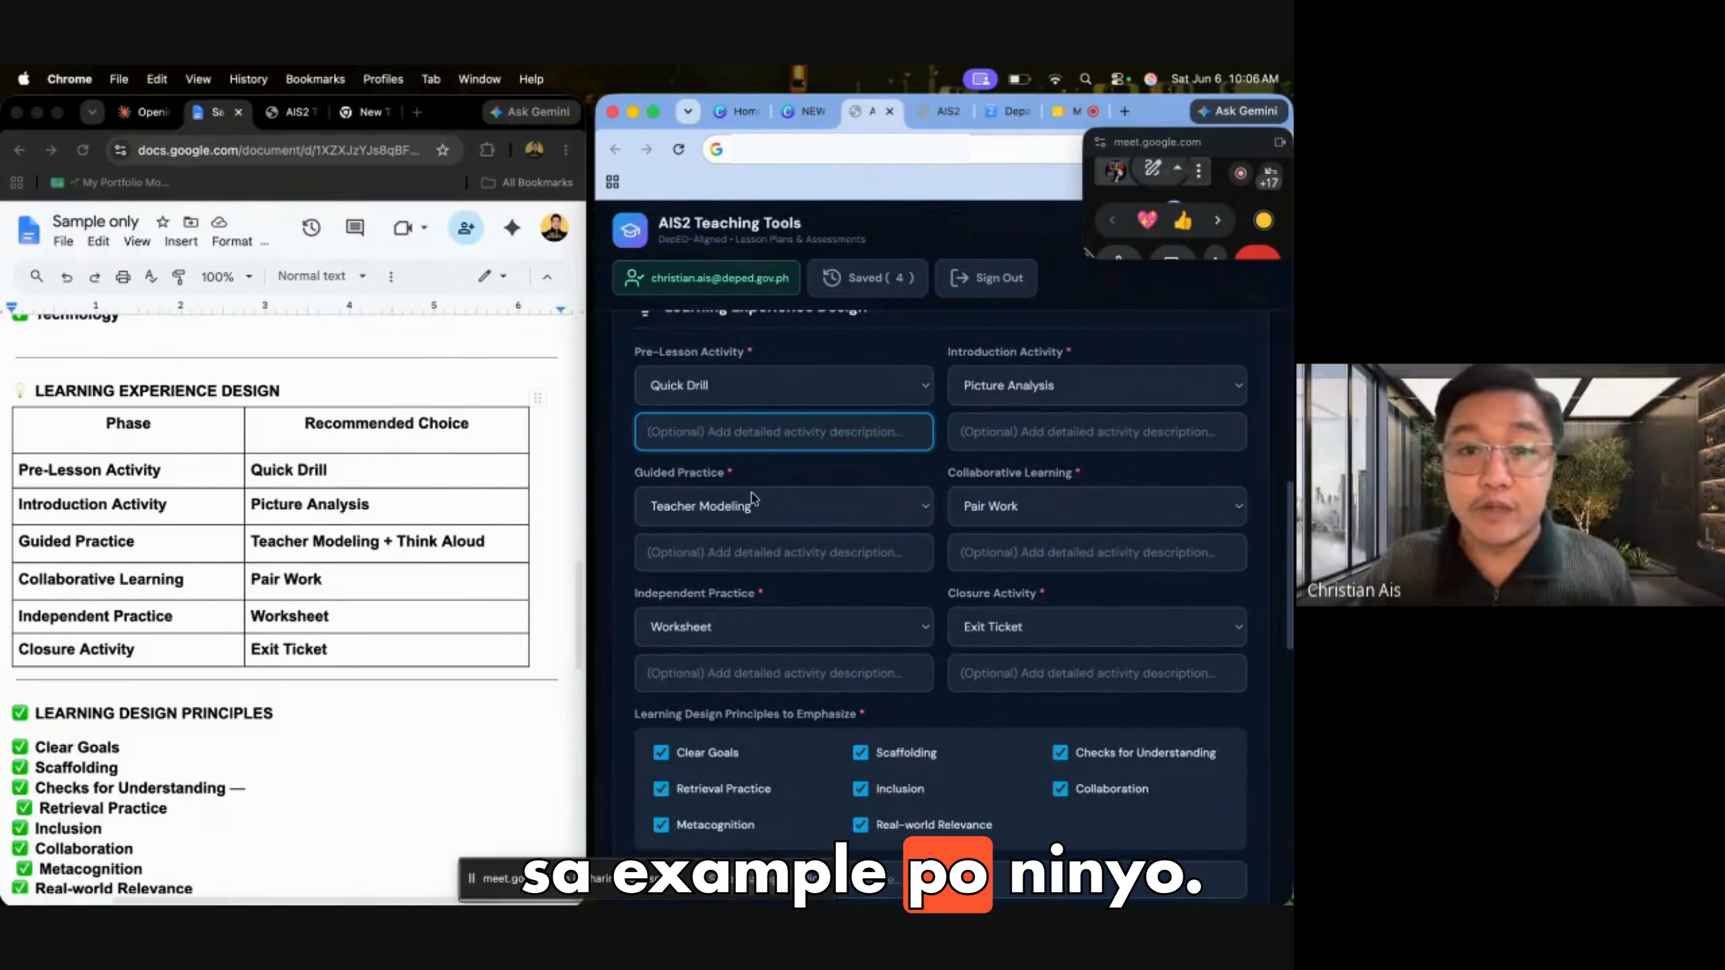
scroll(754, 499, "down", 1)
scroll(747, 530, "up", 2)
scroll(746, 551, "down", 1)
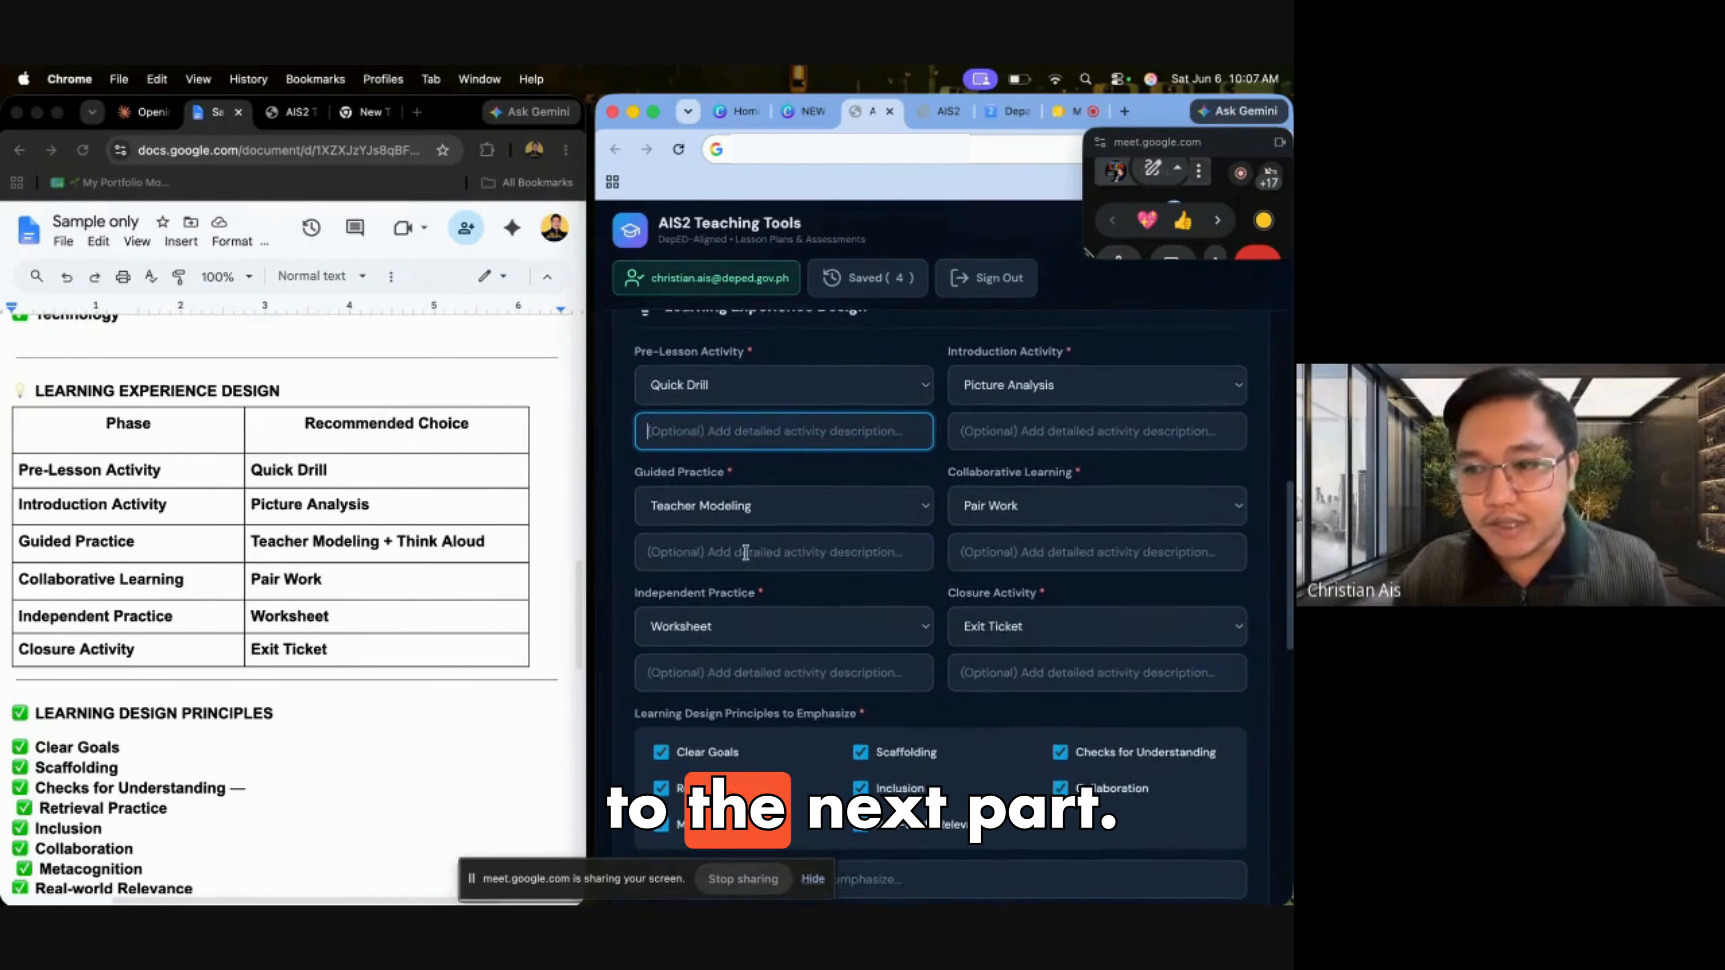
Mark Manipulatives, Printed Modules, Worksheet and PowerPoint as the Learning Resources
scroll(745, 552, "down", 5)
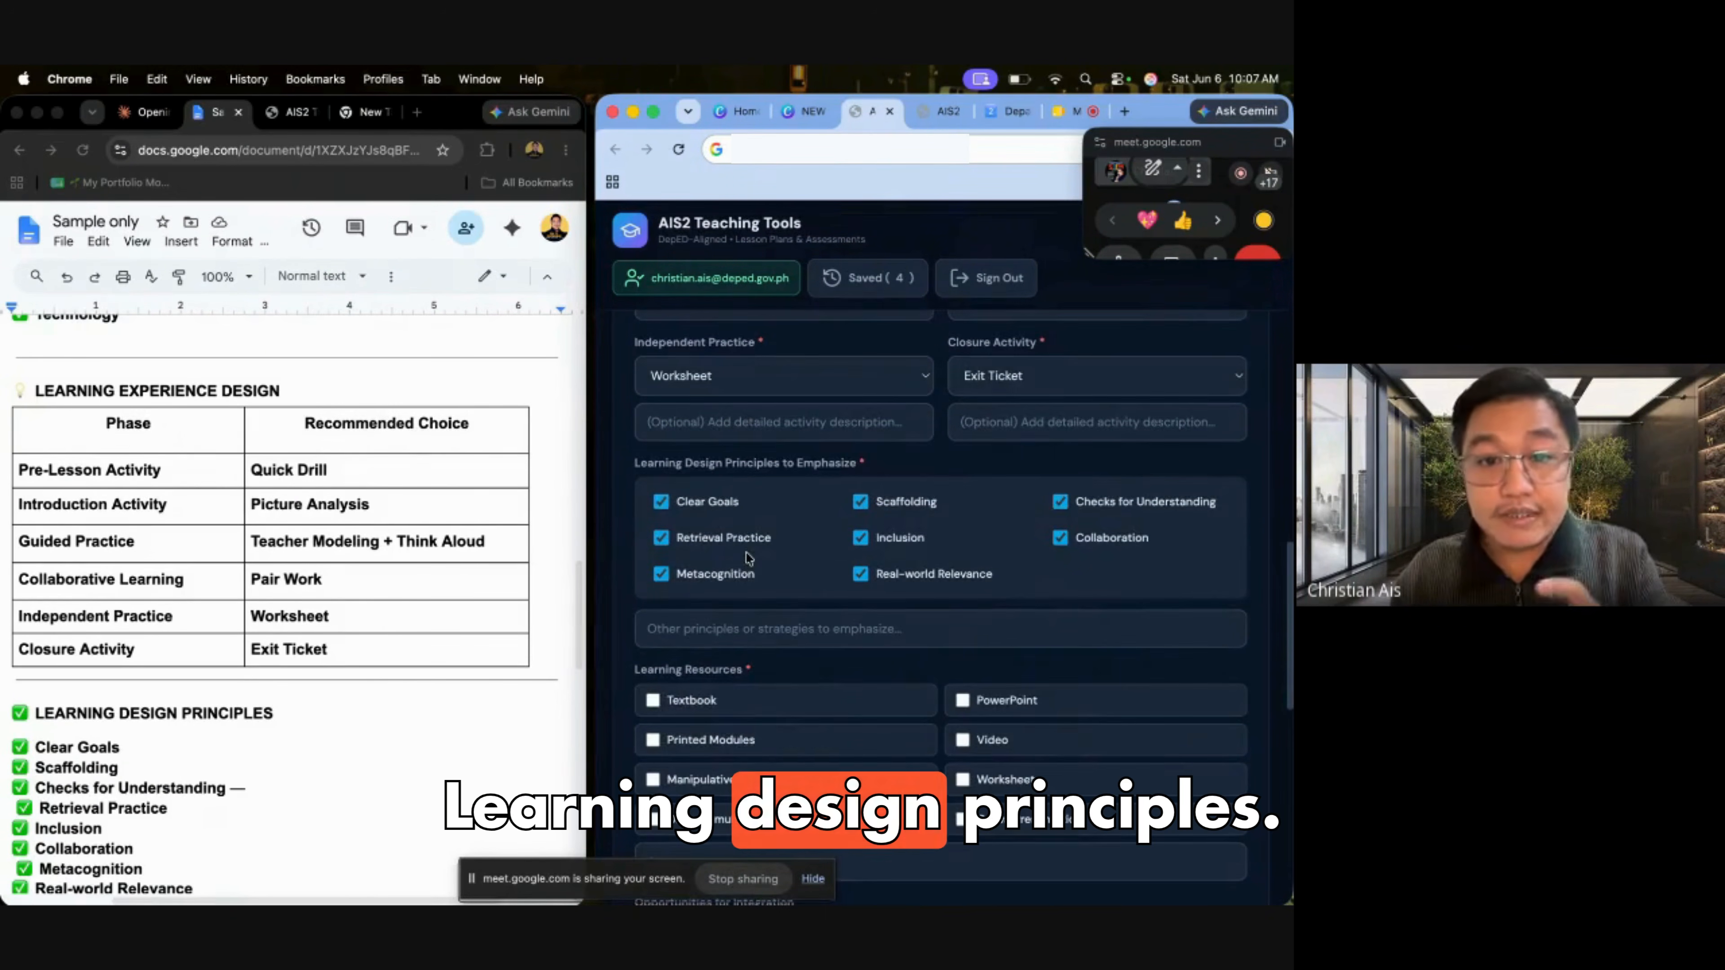
scroll(748, 557, "down", 1)
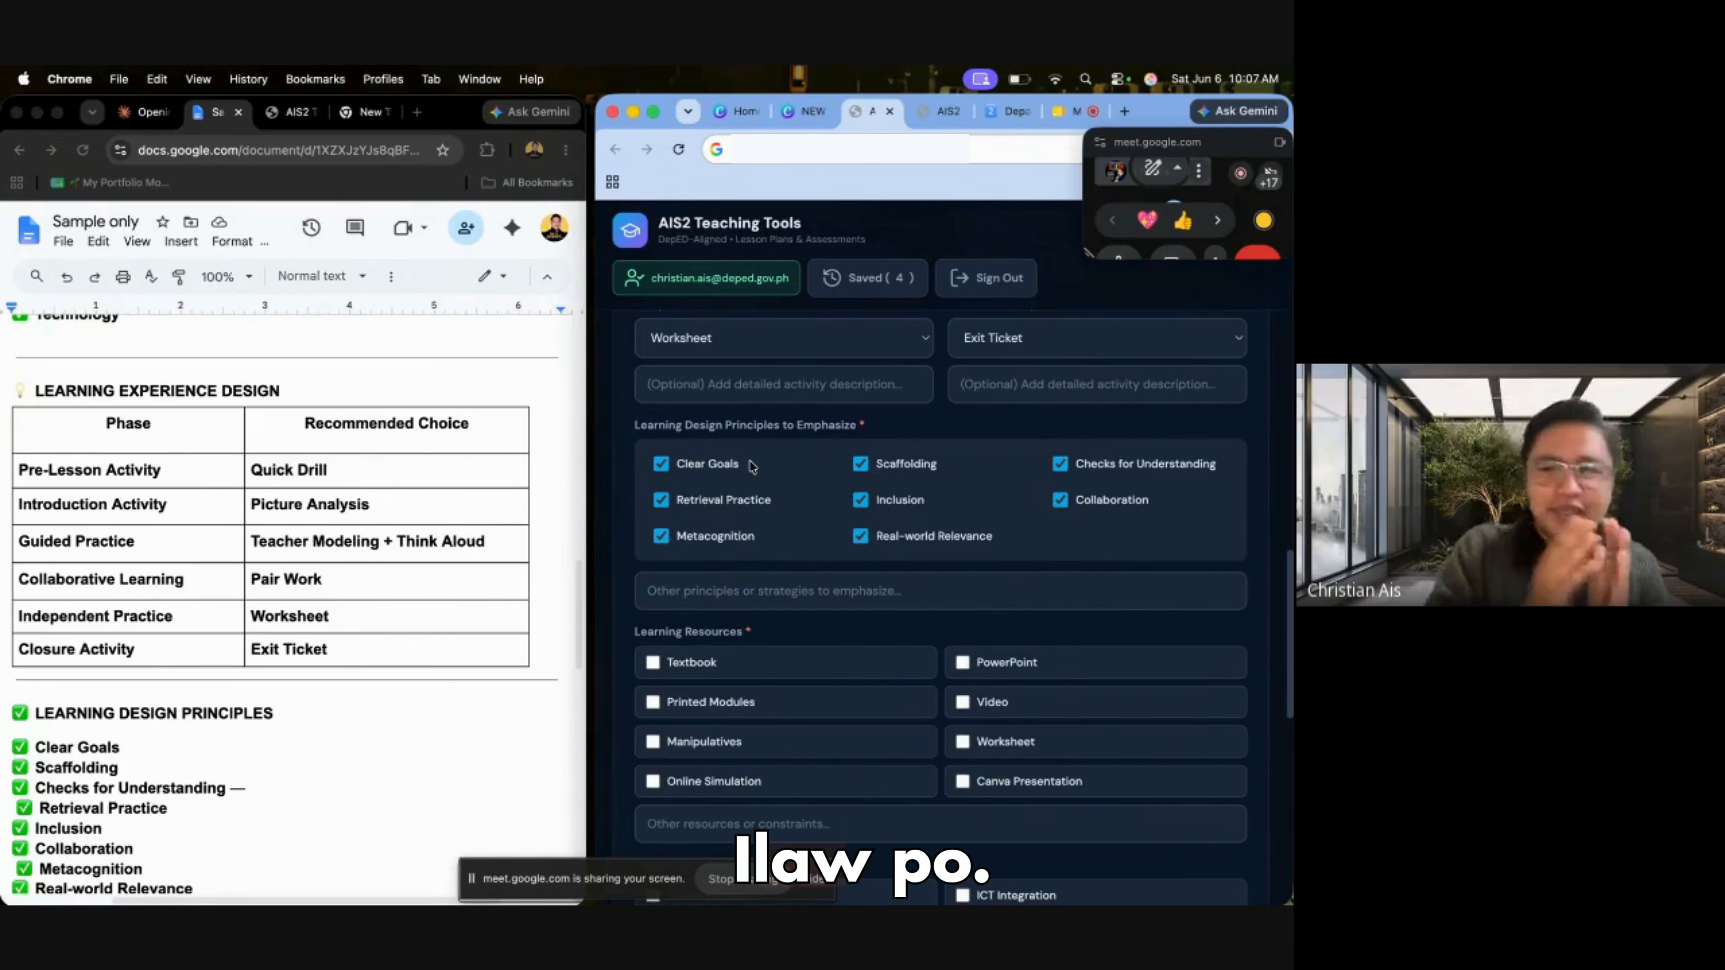
scroll(825, 575, "down", 2)
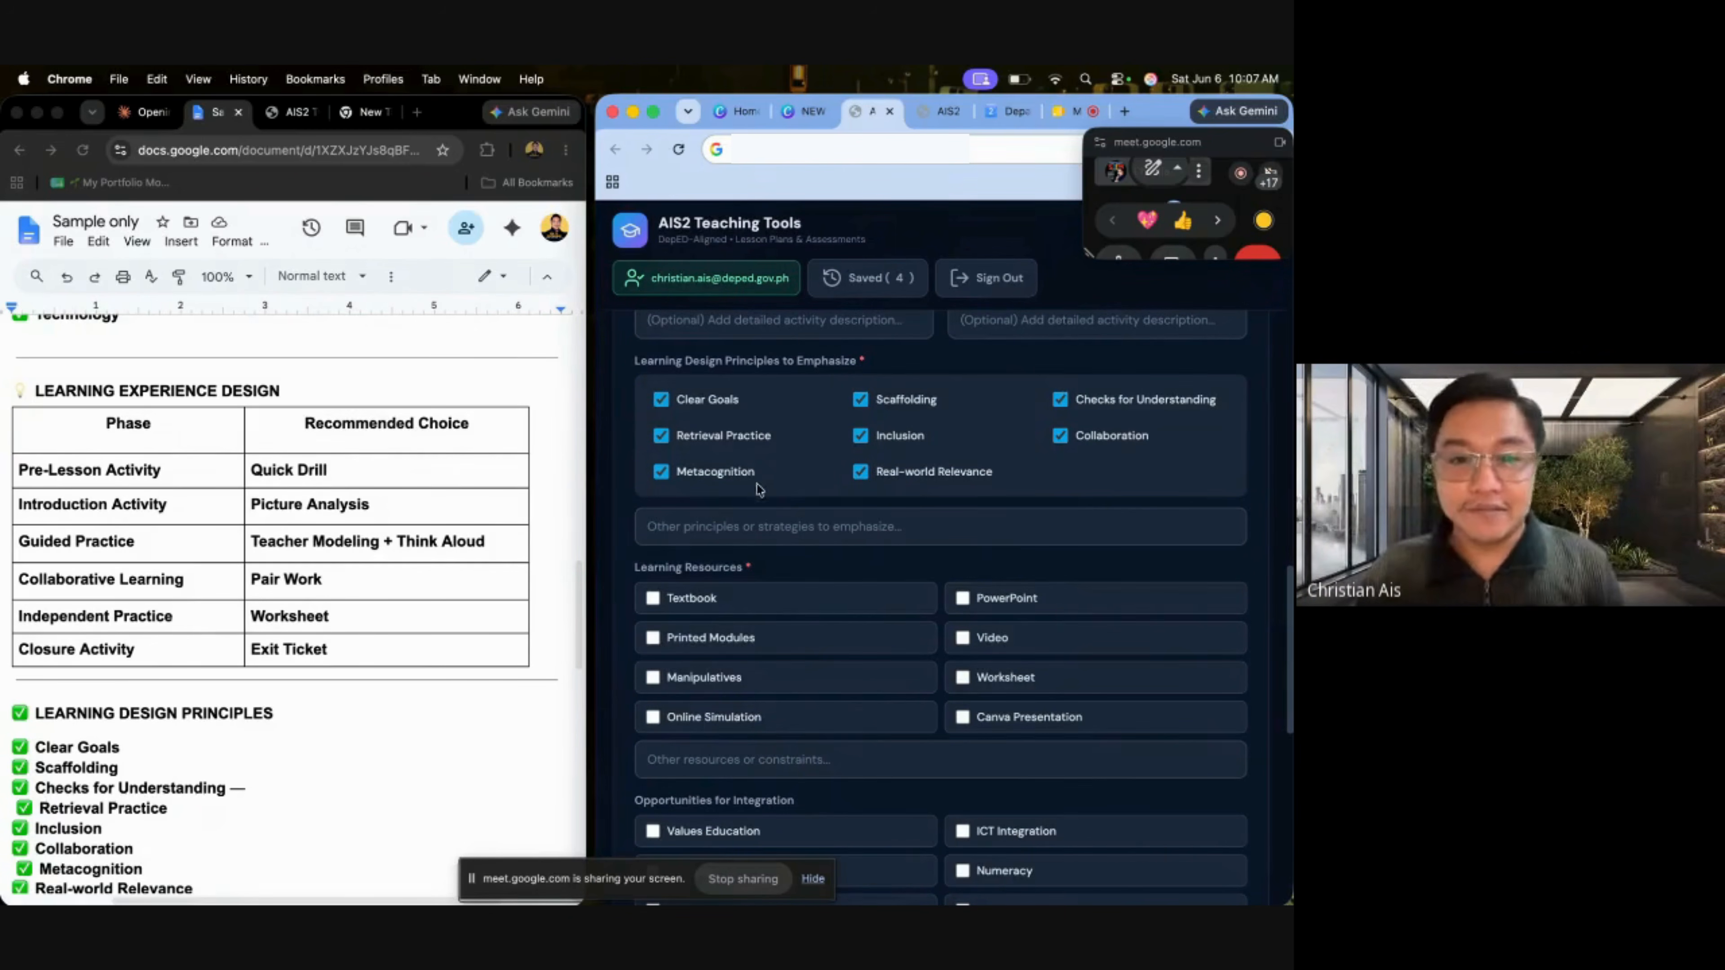
scroll(759, 489, "down", 5)
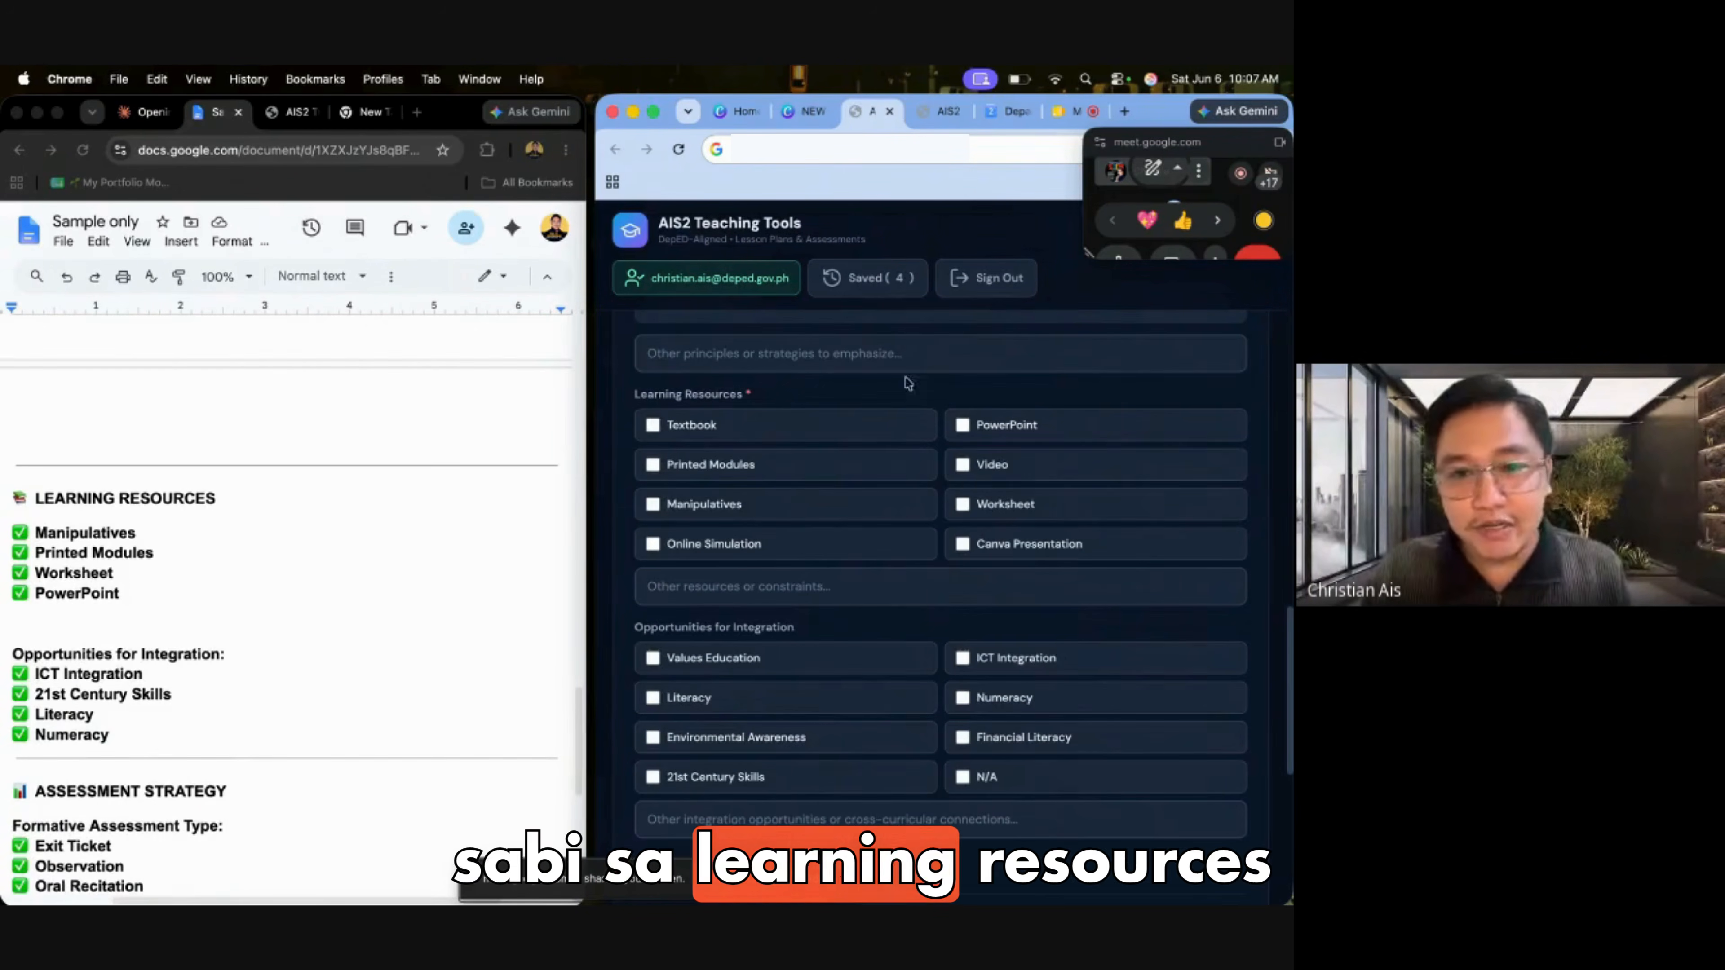
left_click(657, 508)
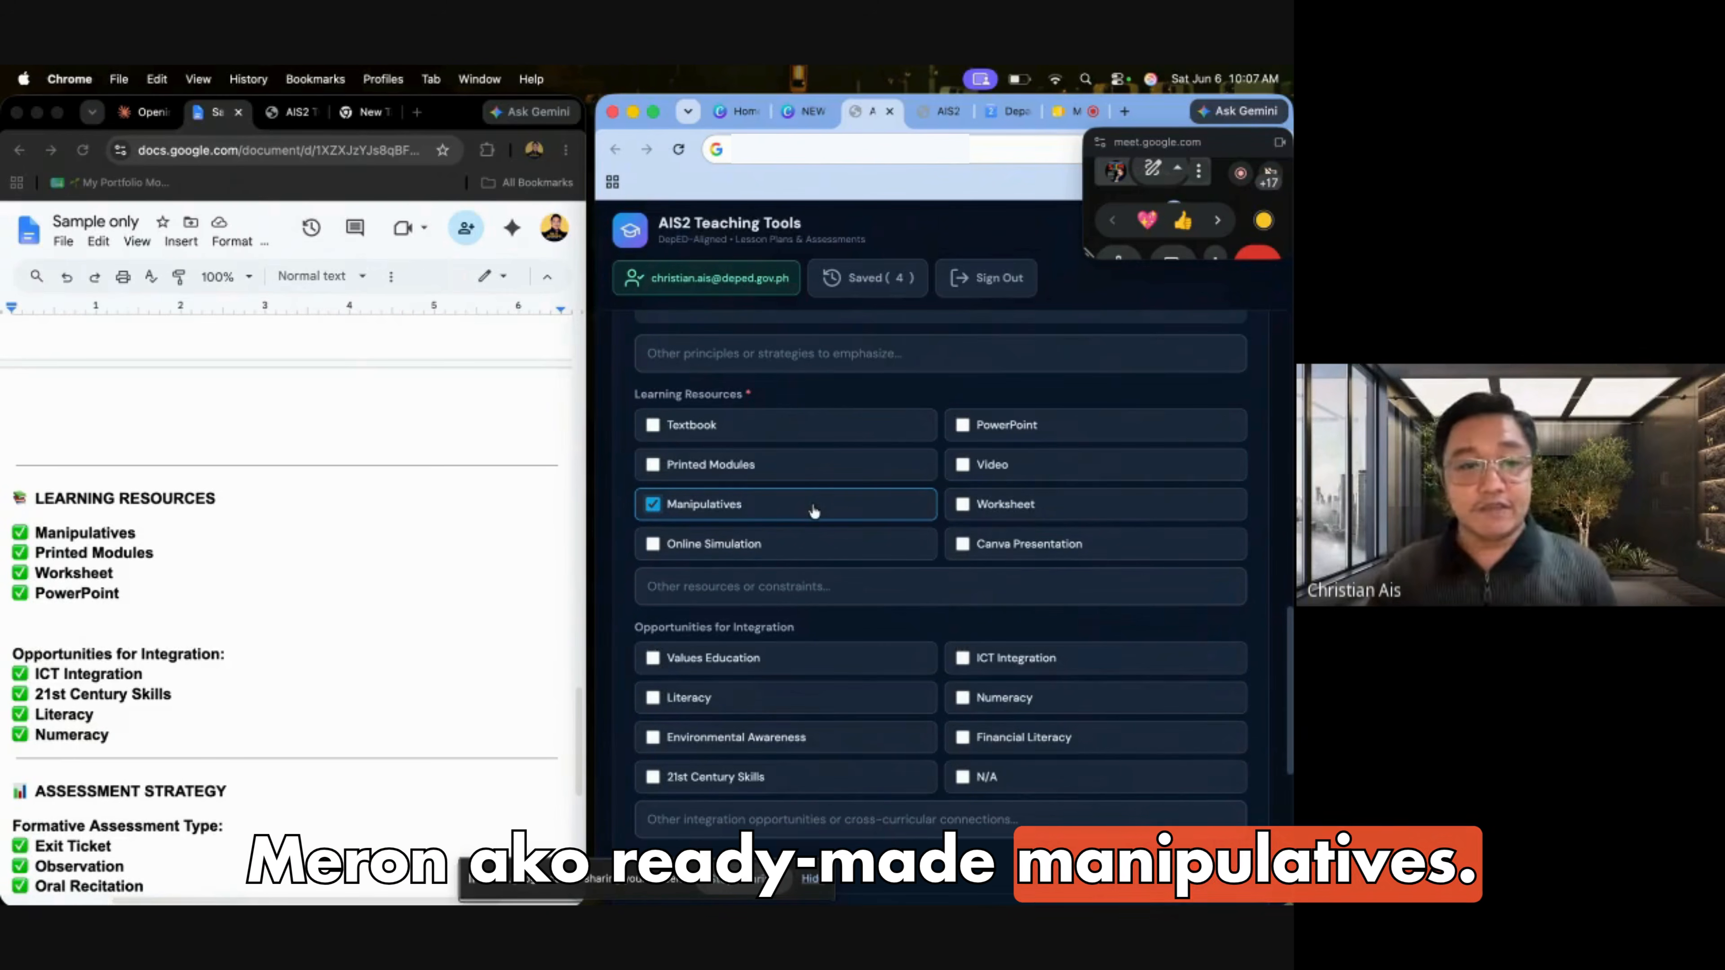
left_click(656, 468)
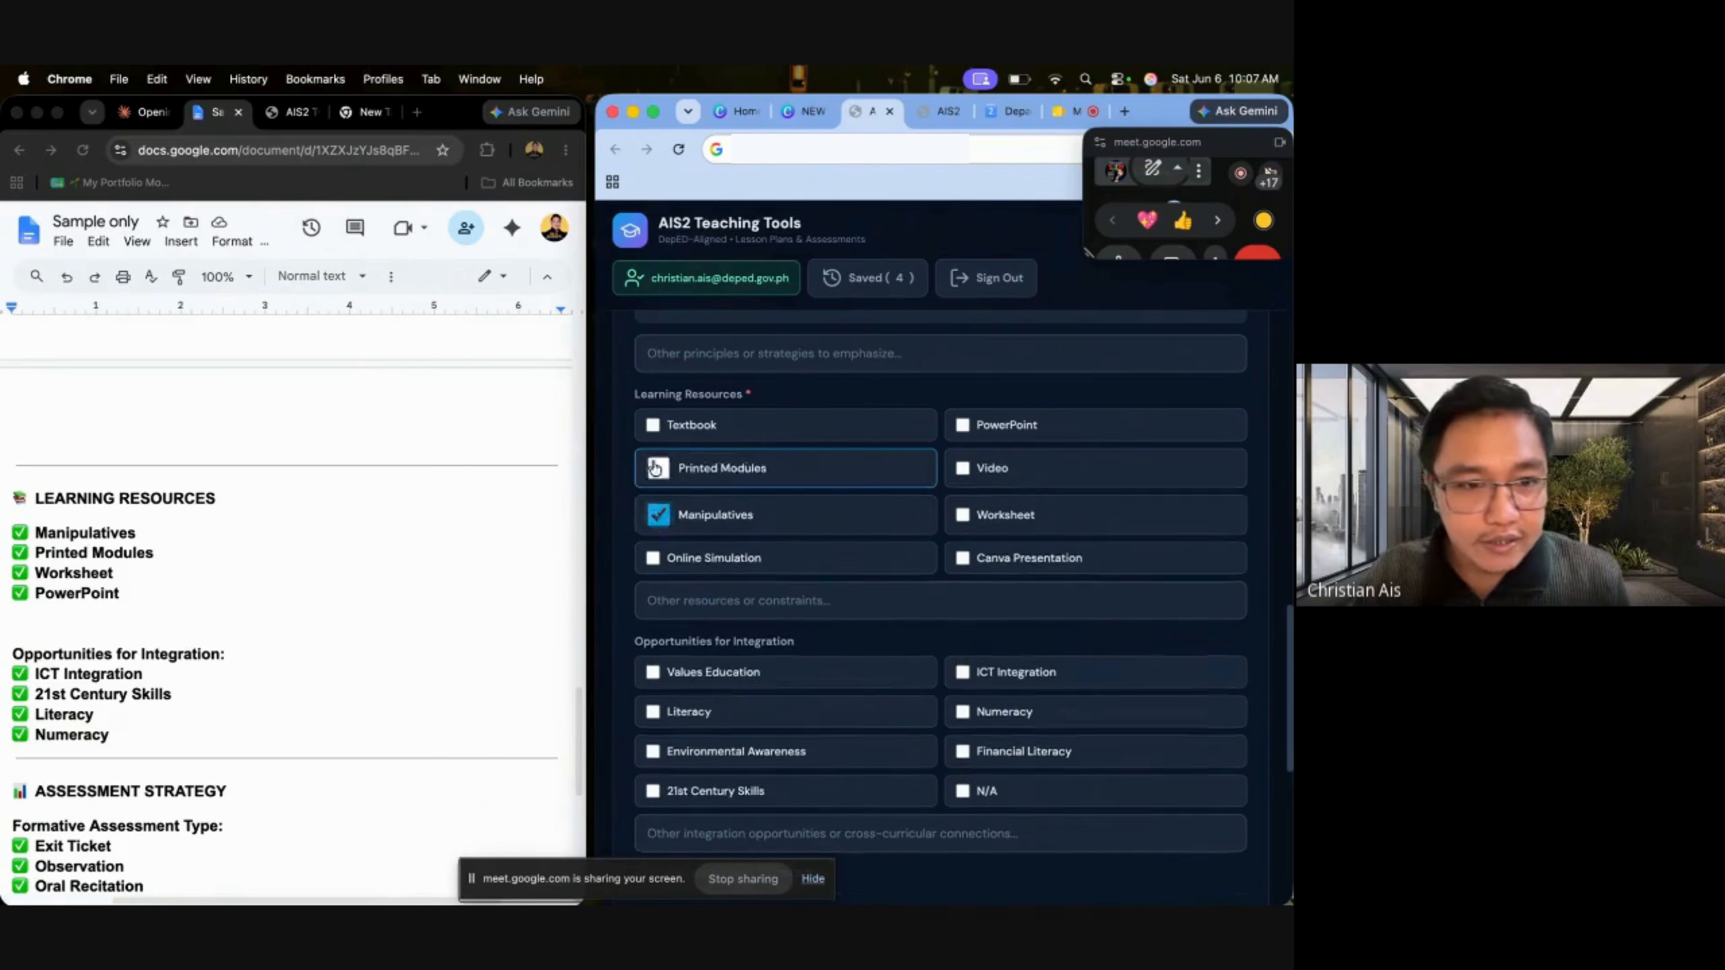
left_click(963, 508)
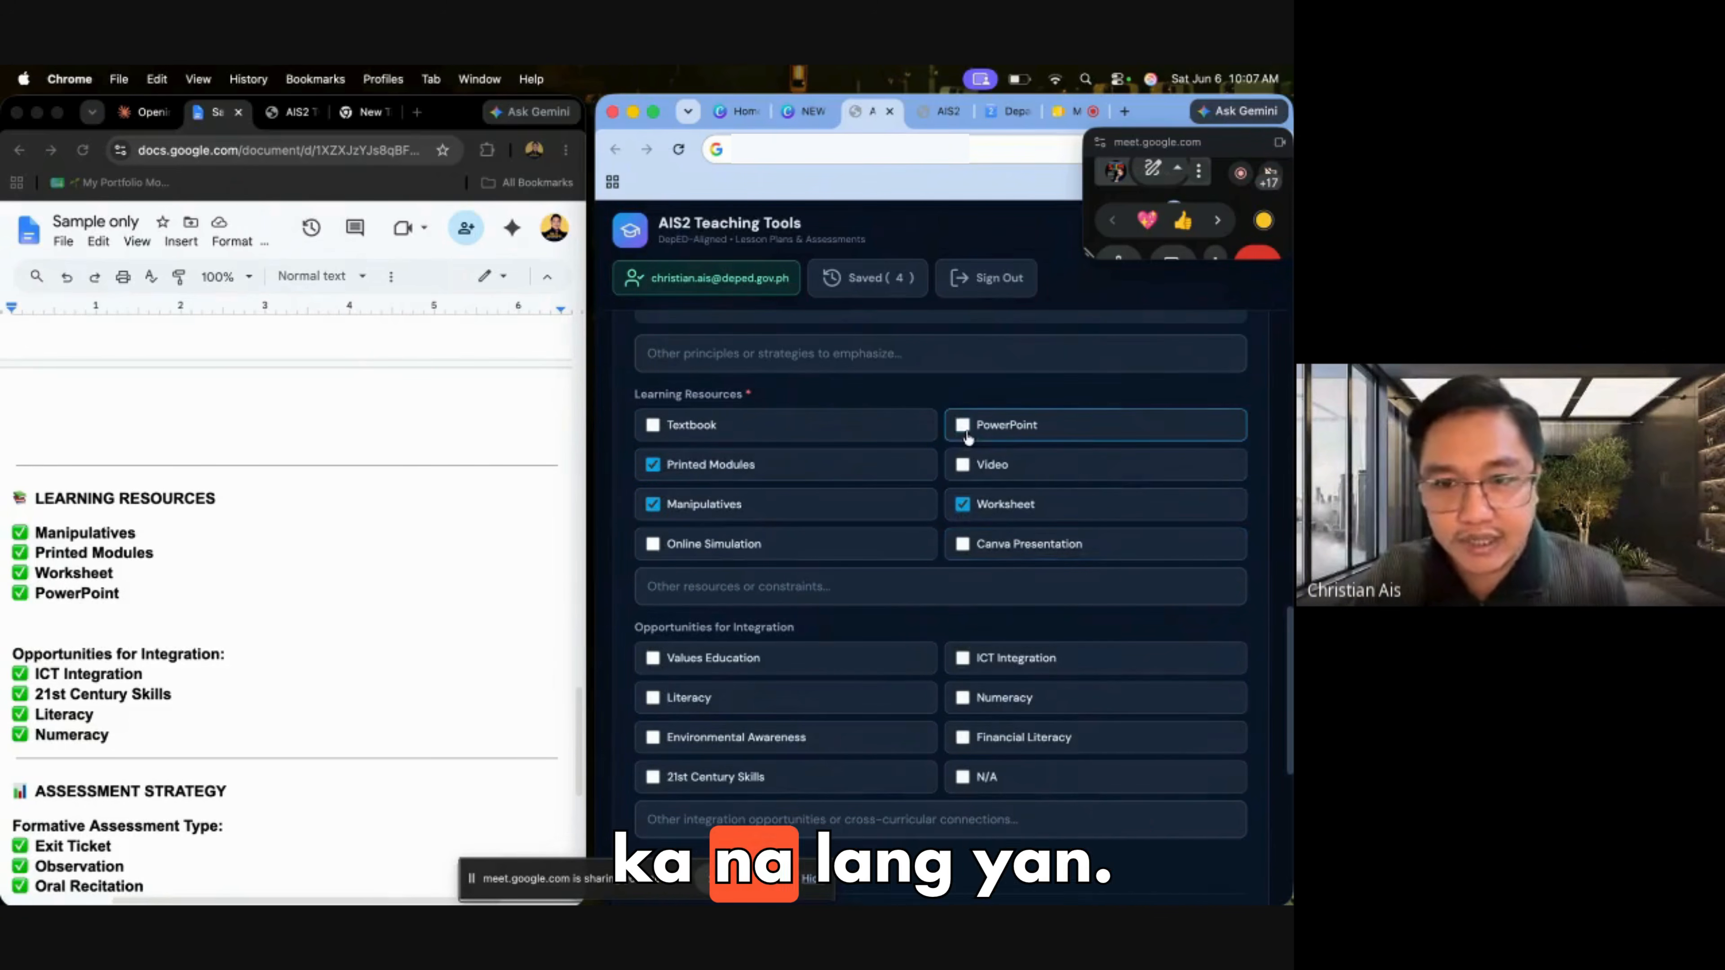
Mark ICT Integration, 21st Century Skills, Literacy and Numeracy as the Opportunities for Integration
scroll(894, 616, "down", 1)
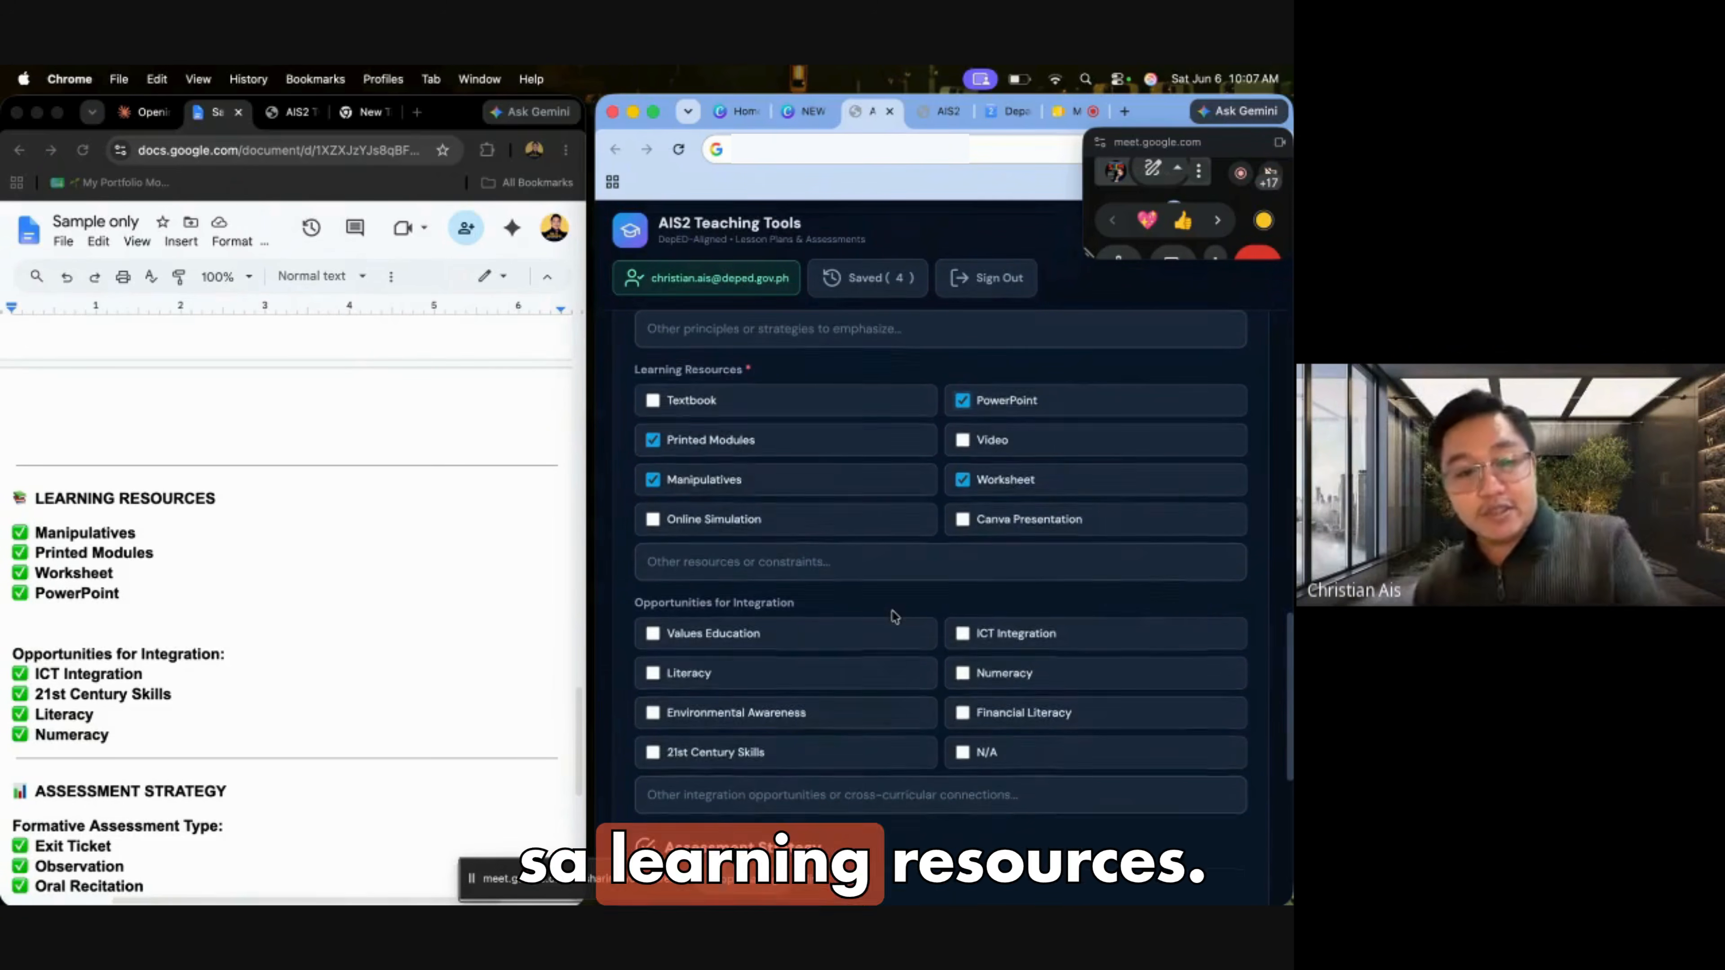
scroll(894, 617, "down", 5)
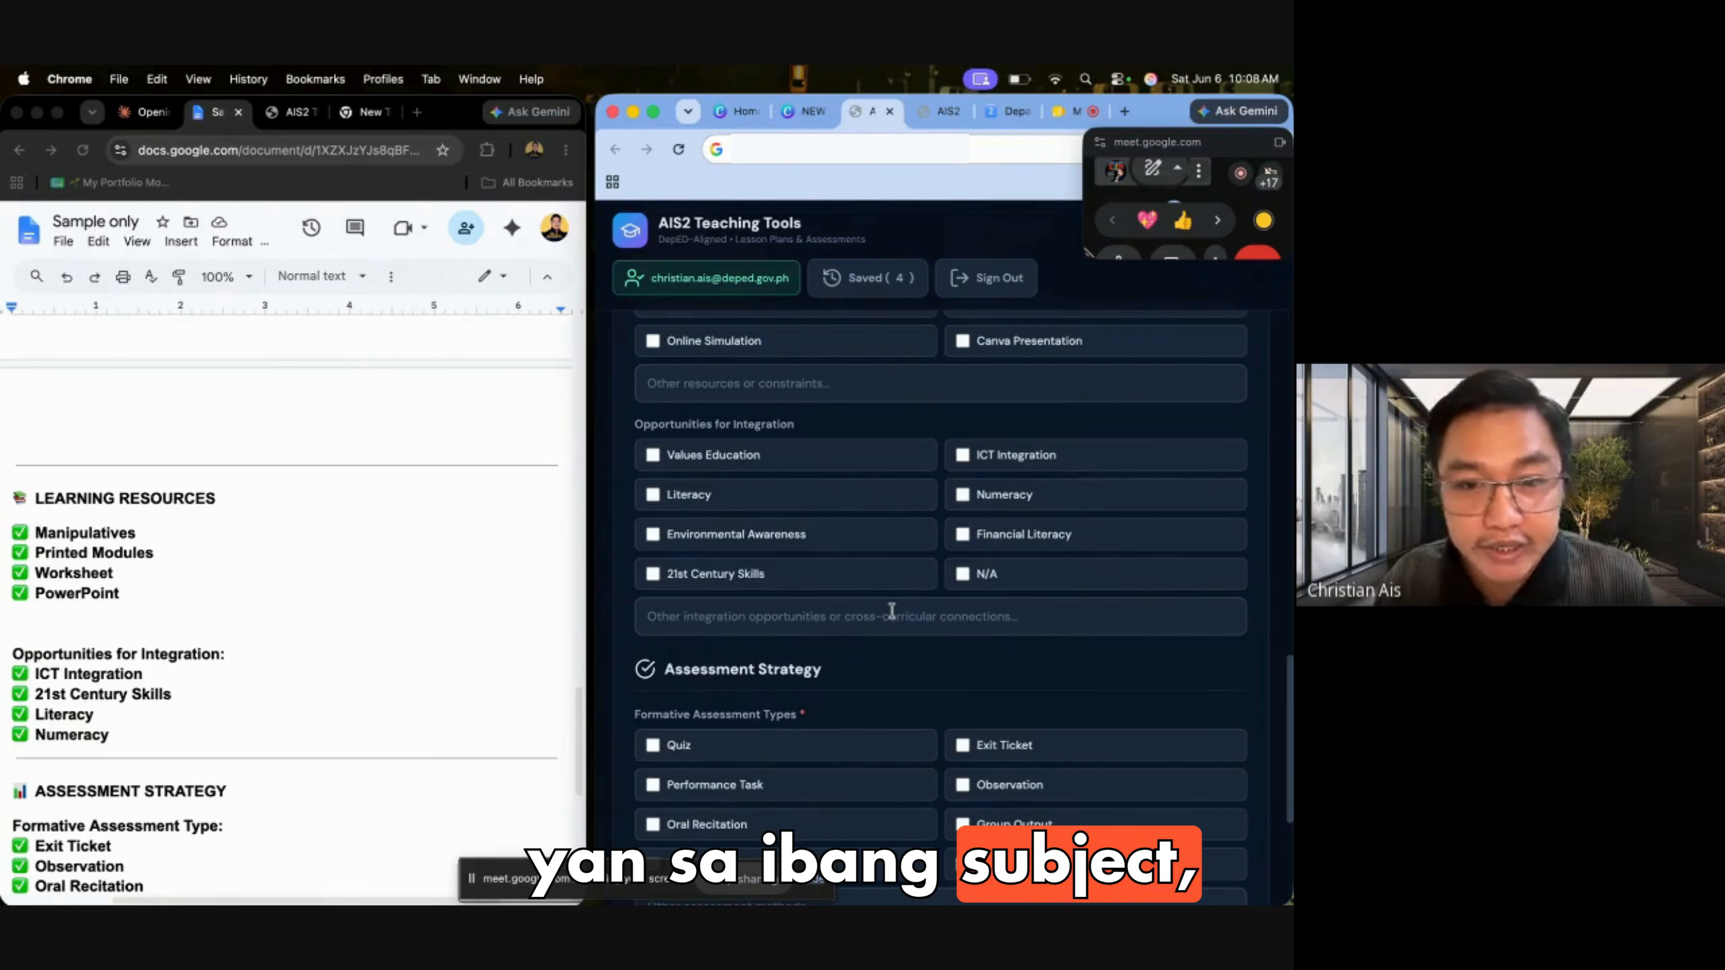
scroll(482, 621, "down", 1)
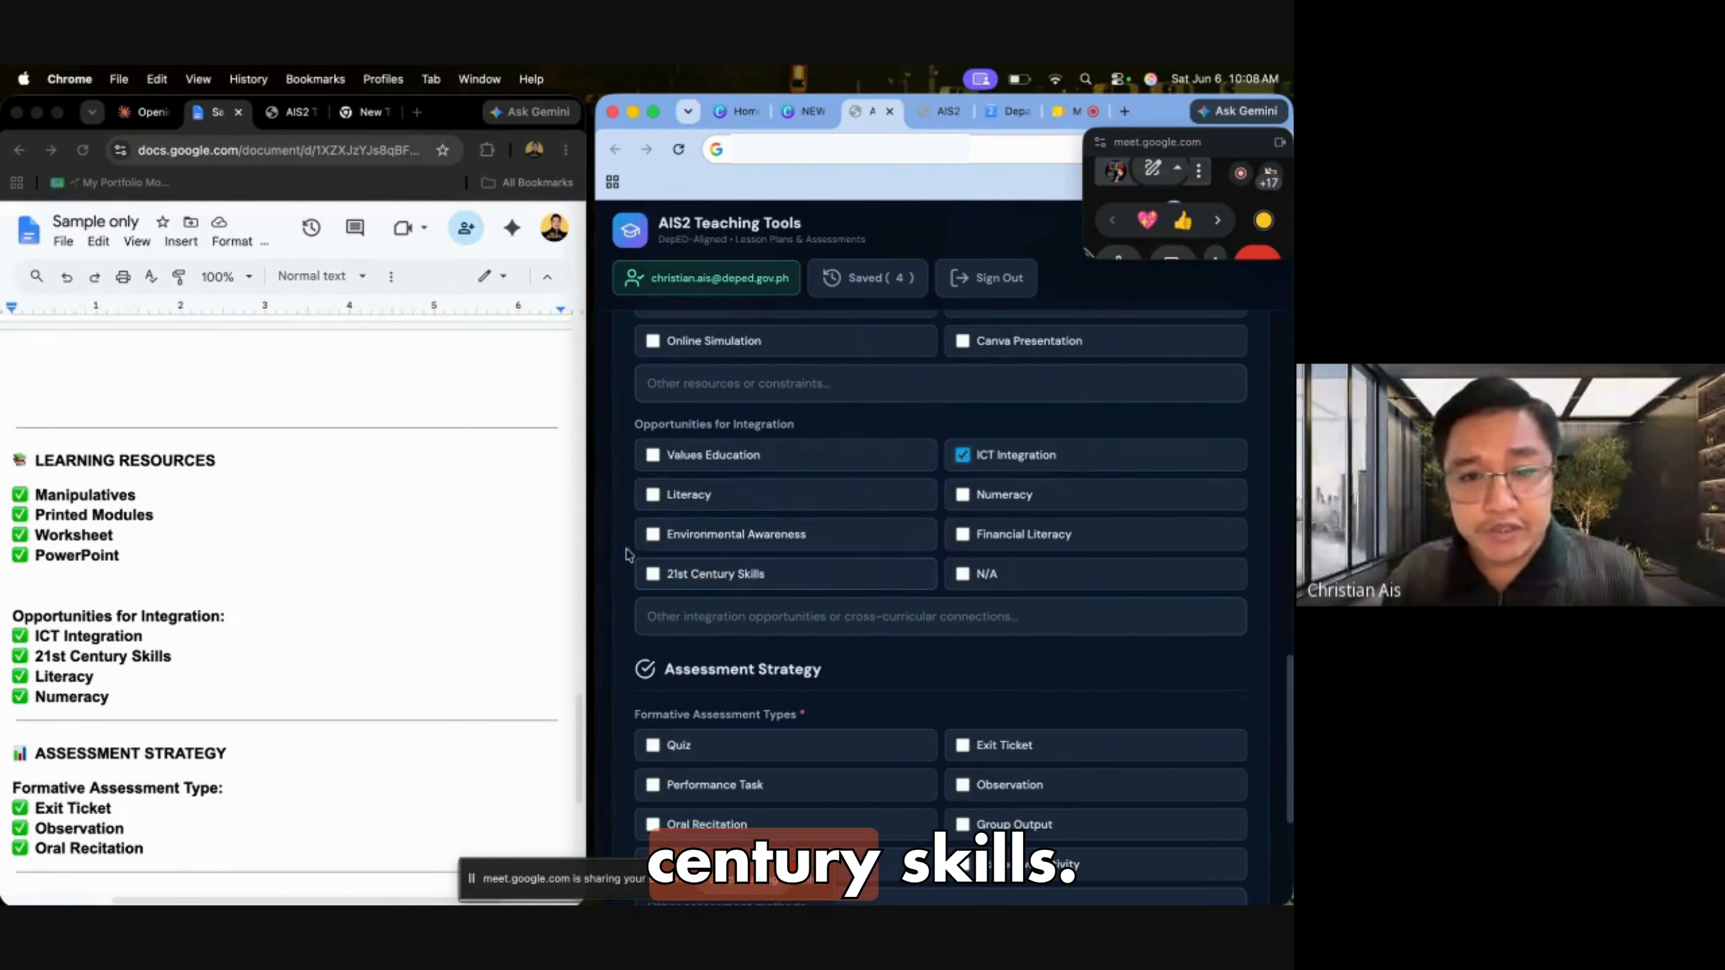
left_click(721, 574)
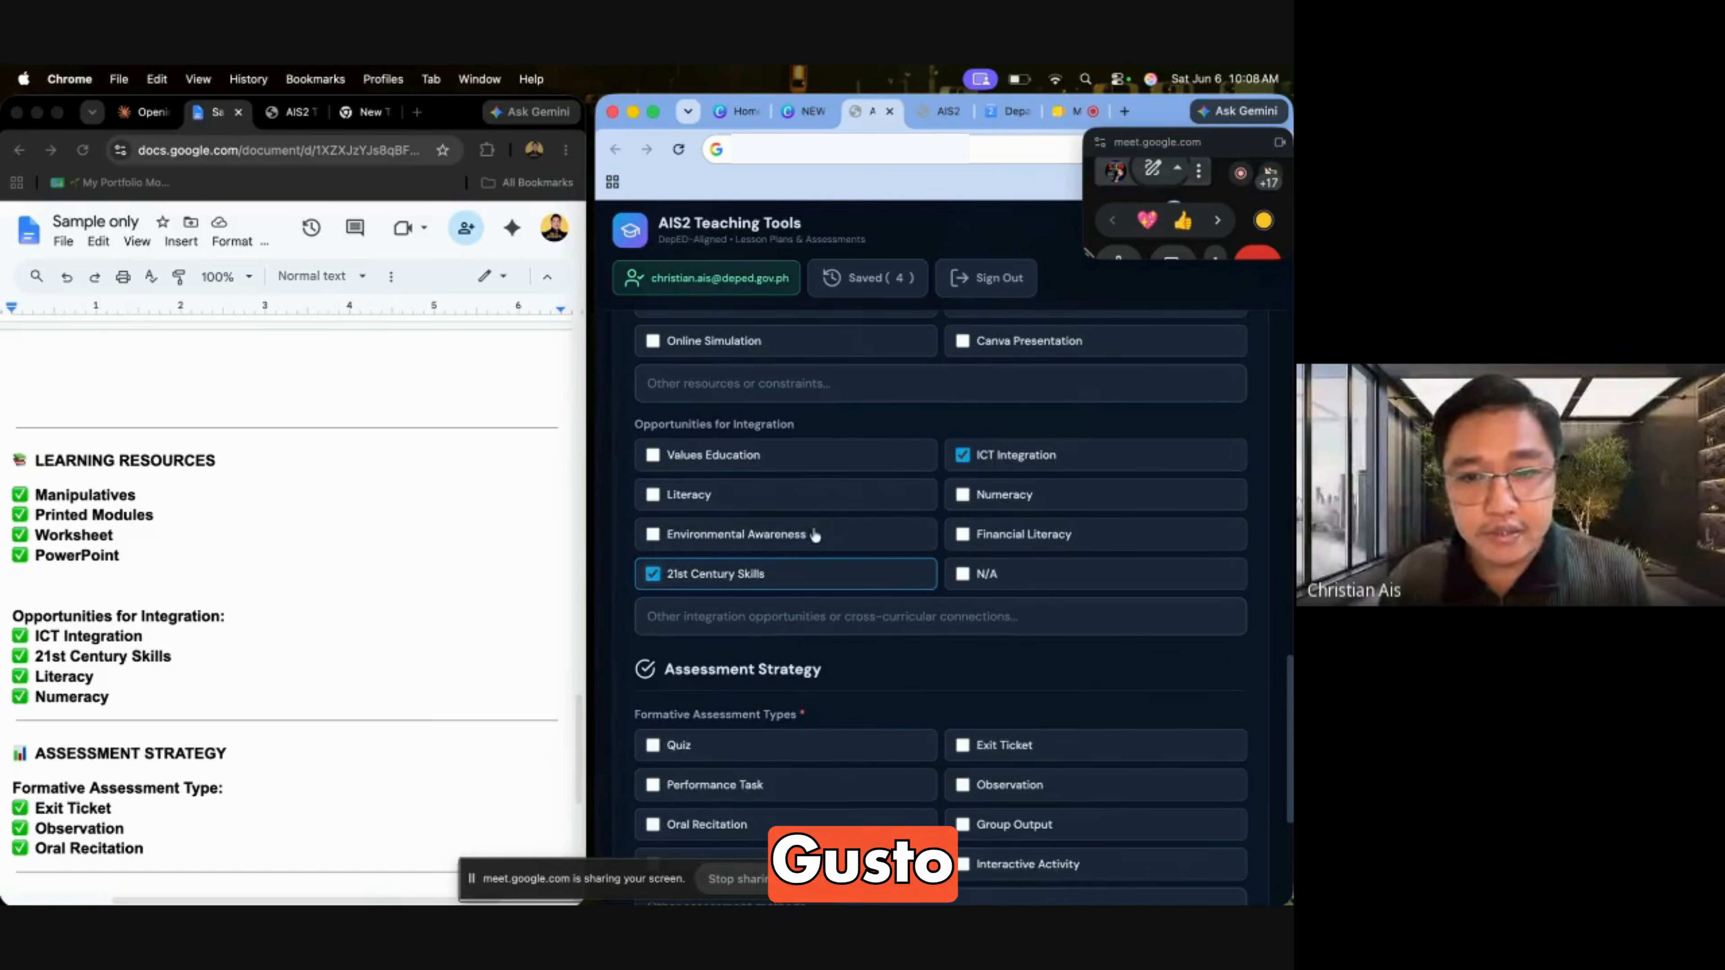
left_click(647, 499)
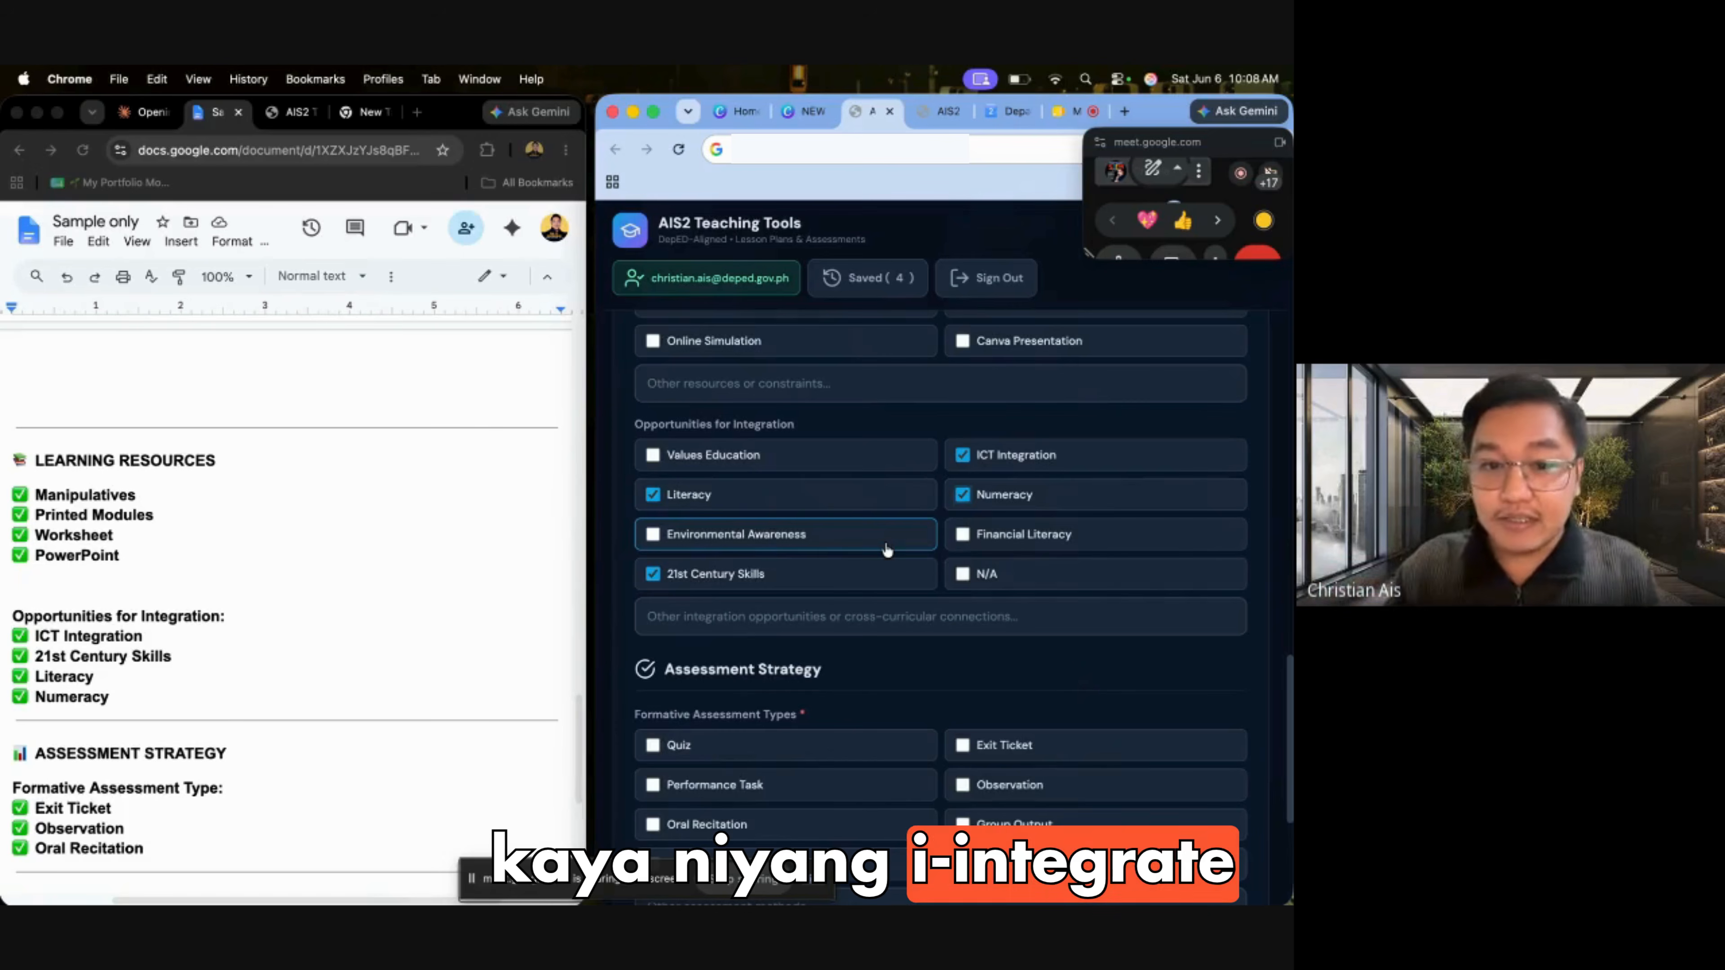
Mark Exit Ticket, Observation and Oral Recitation as the Formative Assessment Types
scroll(902, 675, "down", 5)
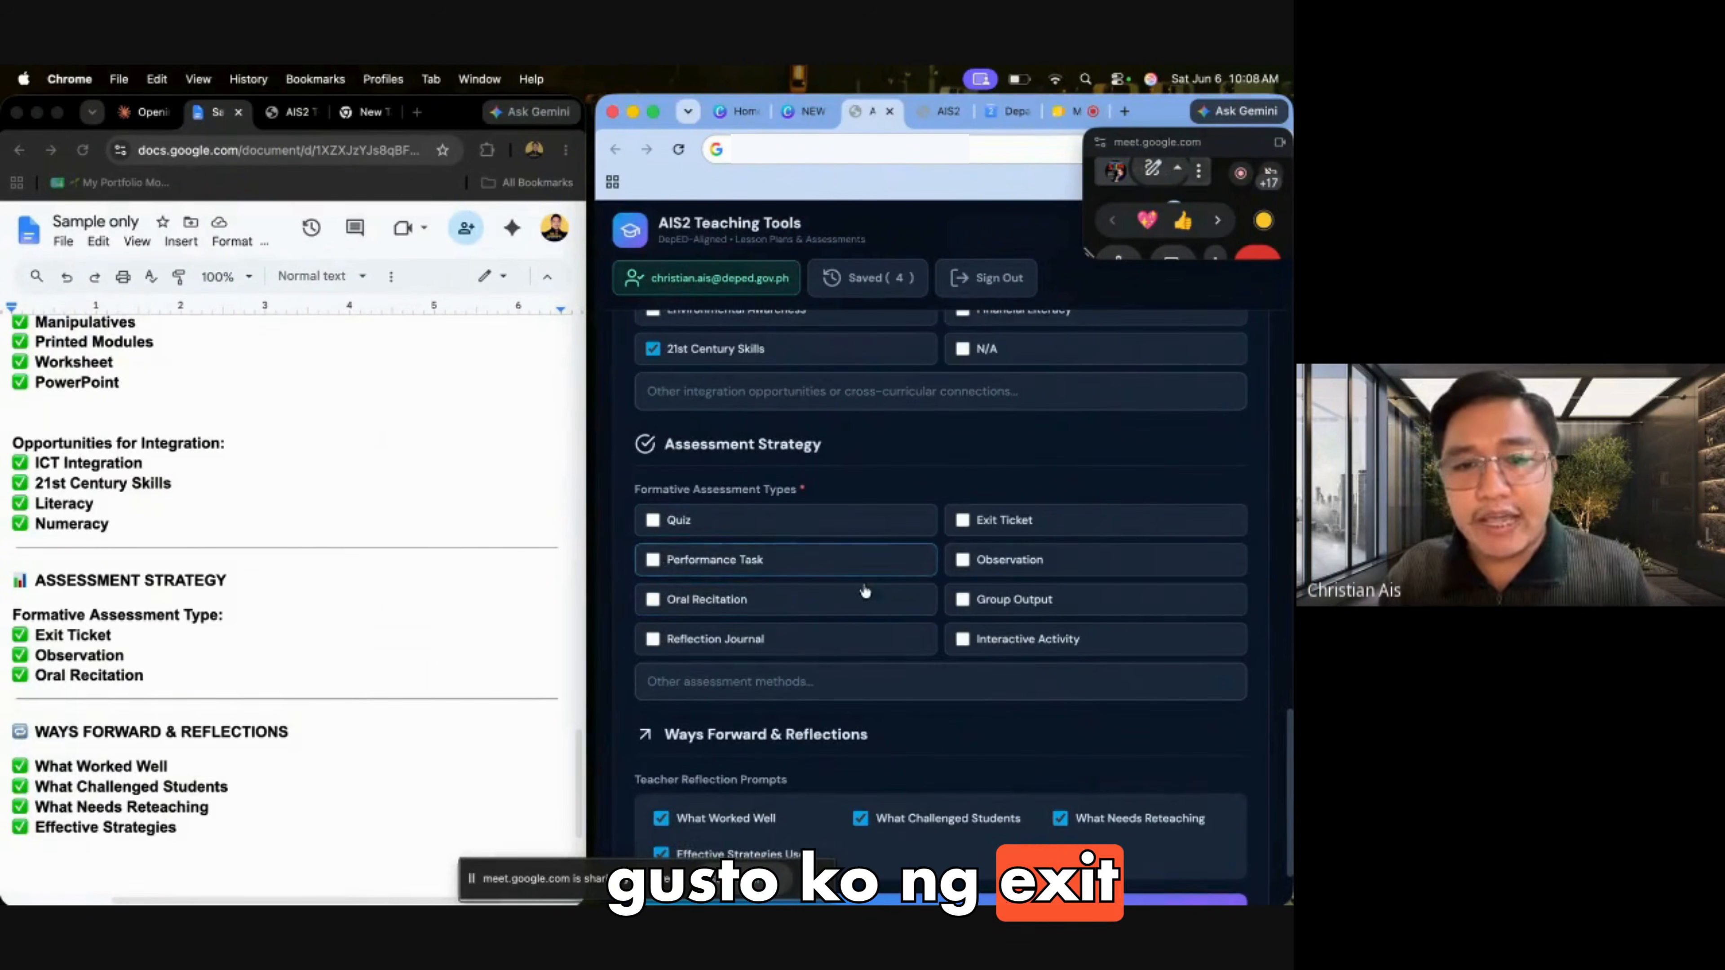
left_click(962, 559)
left_click(678, 602)
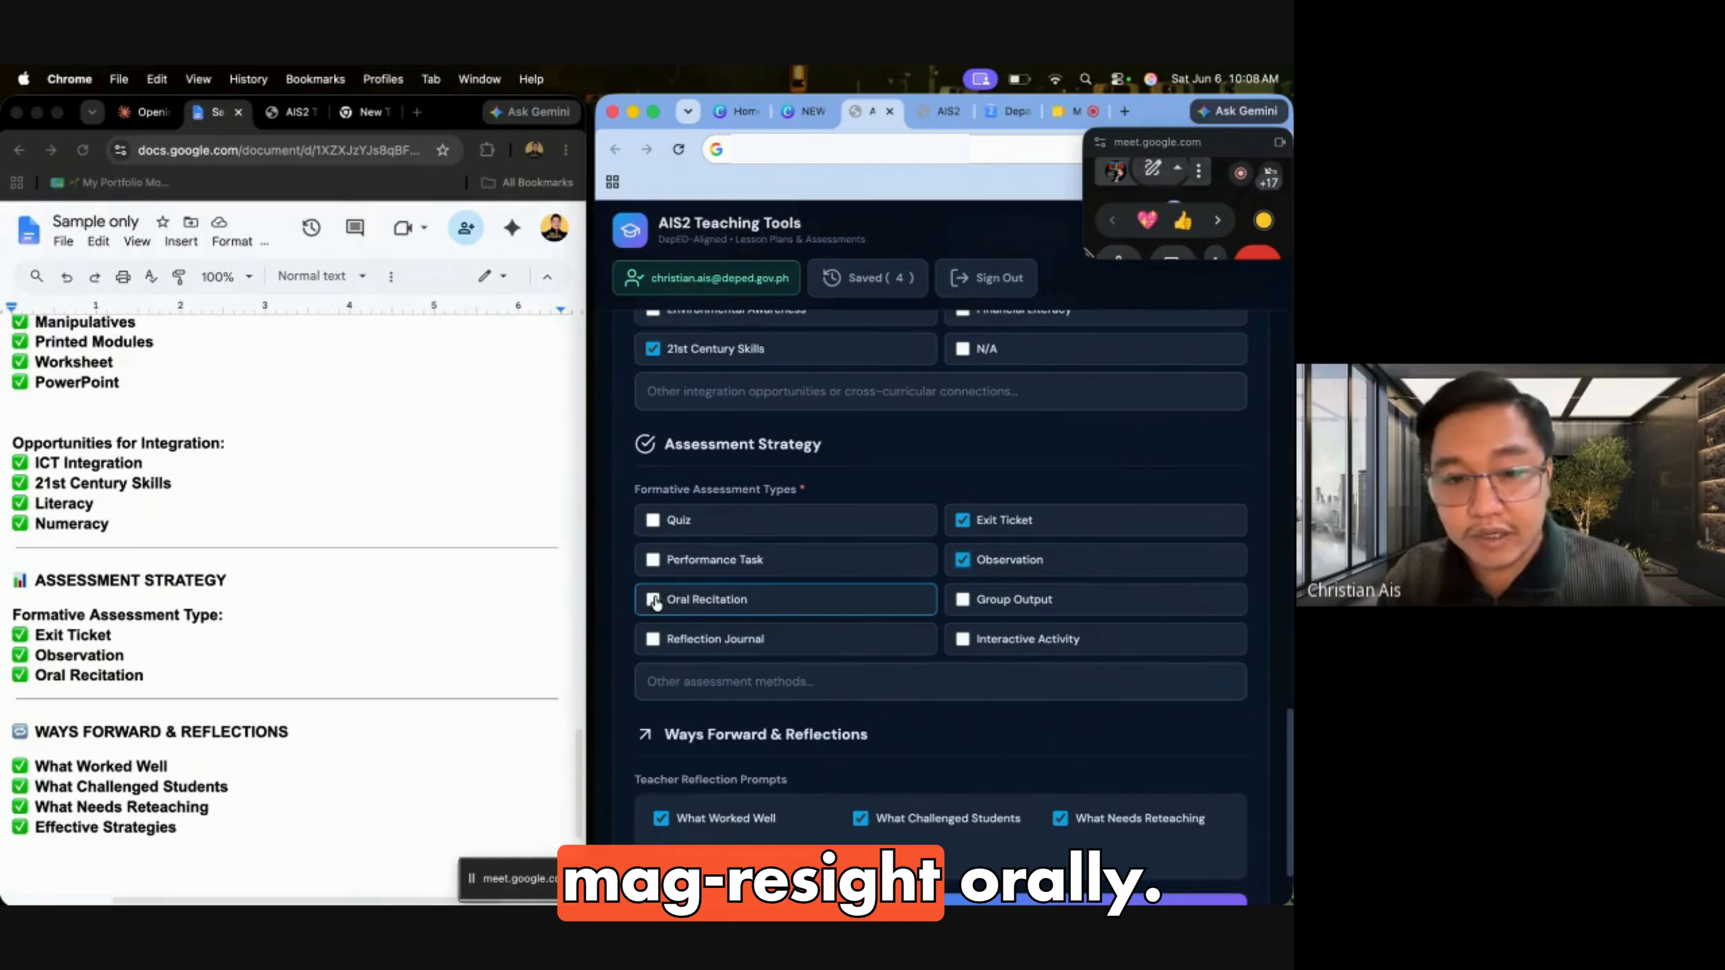
Generate the AI prompt from the completed lesson plan form and read it through to its end
scroll(780, 646, "down", 3)
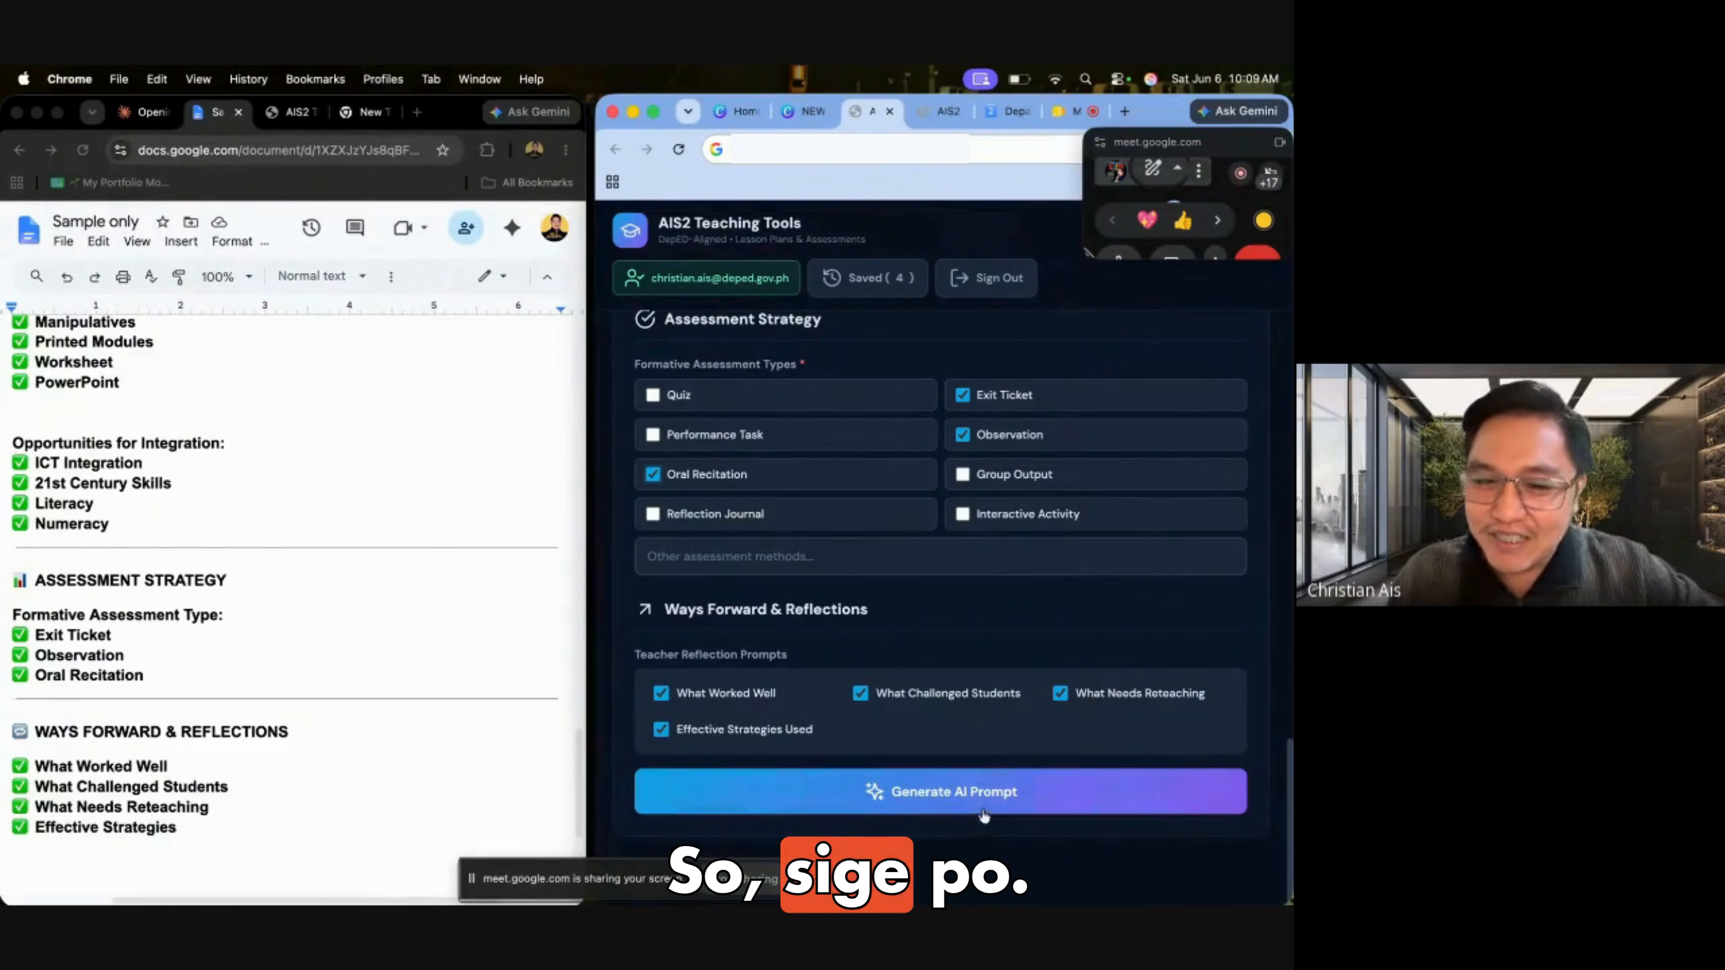
left_click(930, 793)
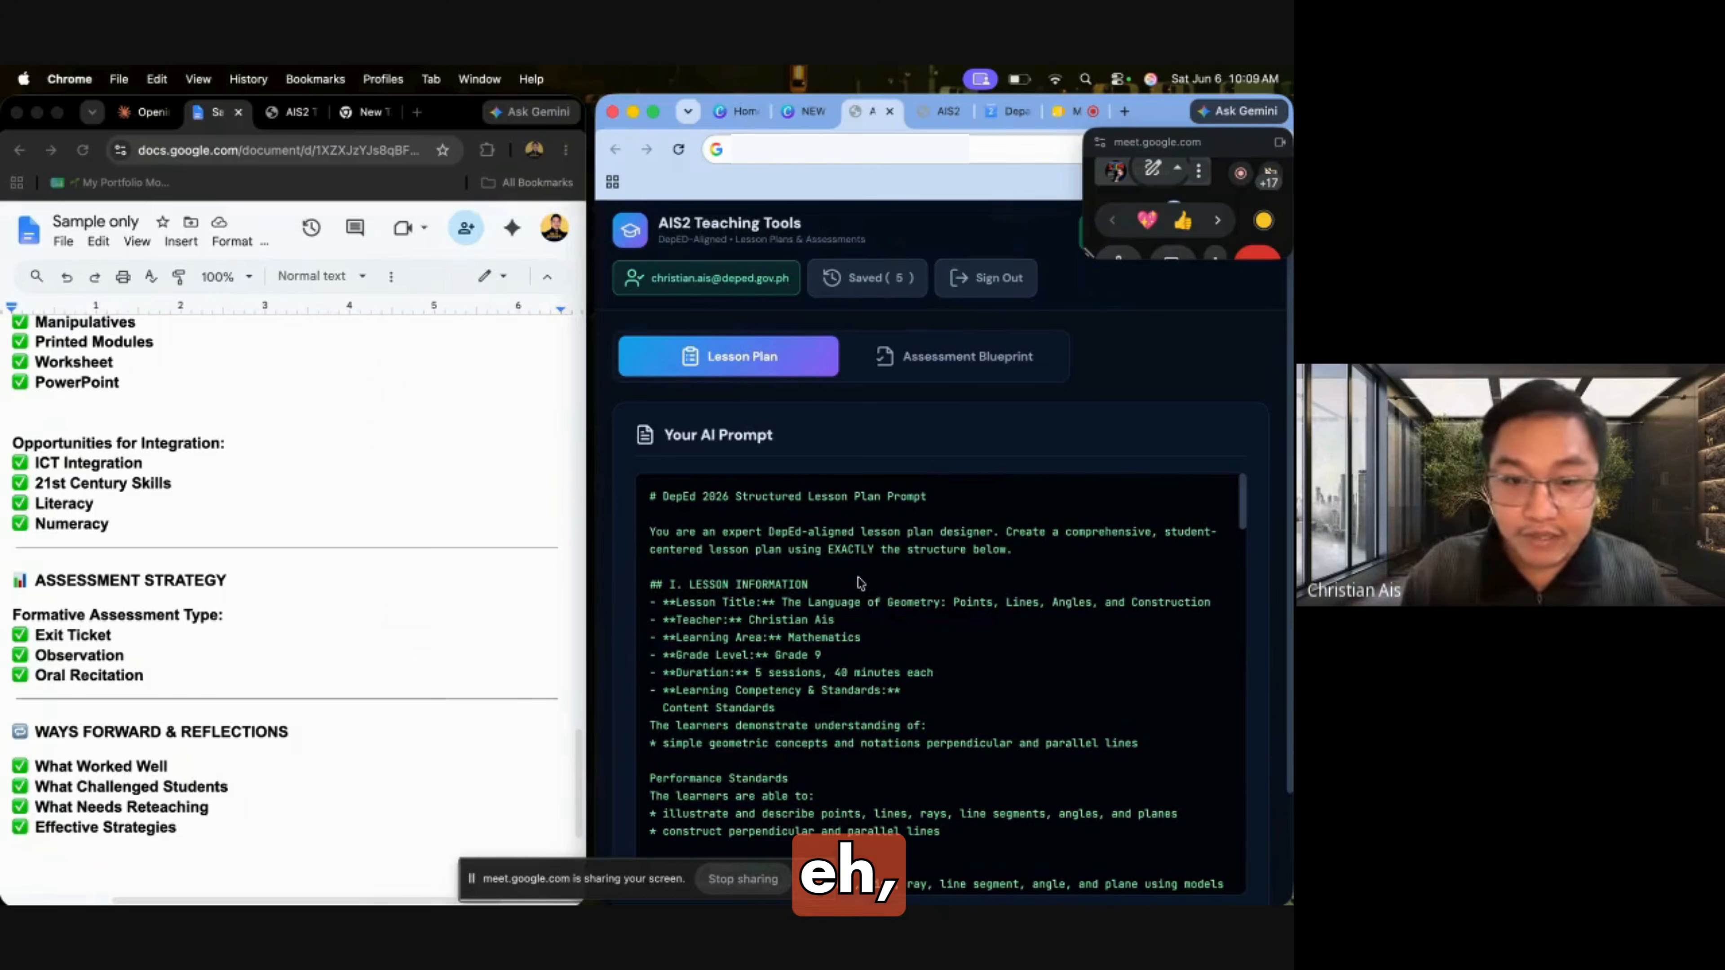
scroll(748, 578, "down", 2)
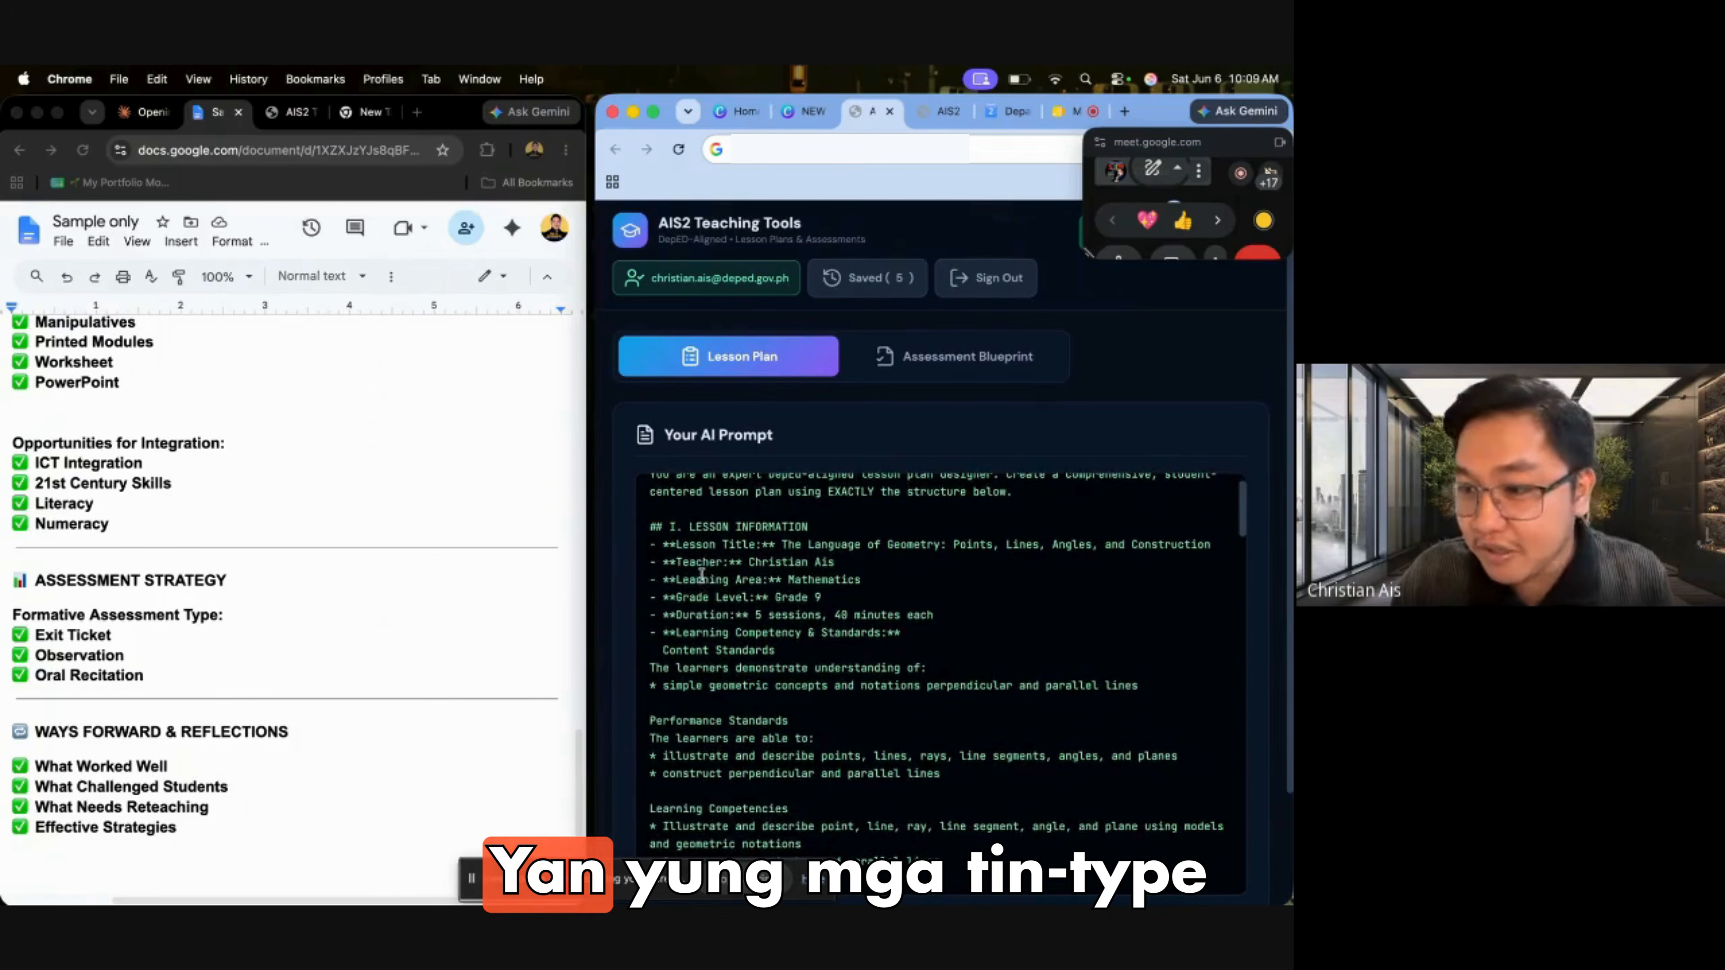
scroll(702, 574, "down", 8)
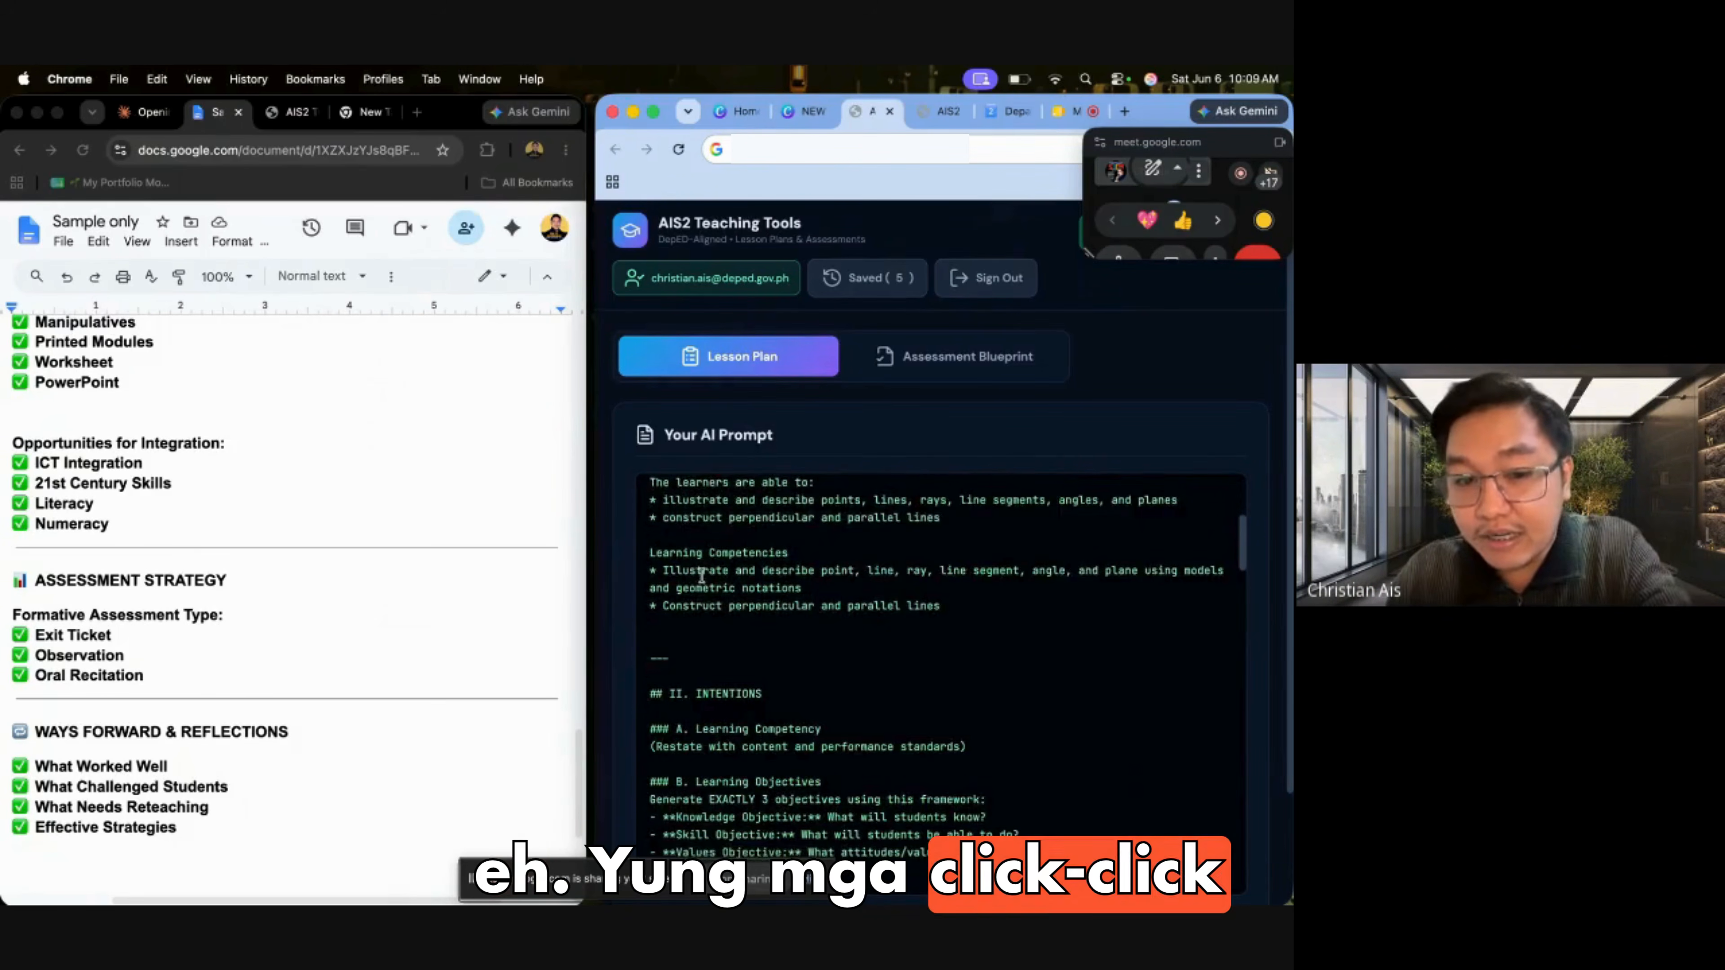
scroll(702, 574, "down", 10)
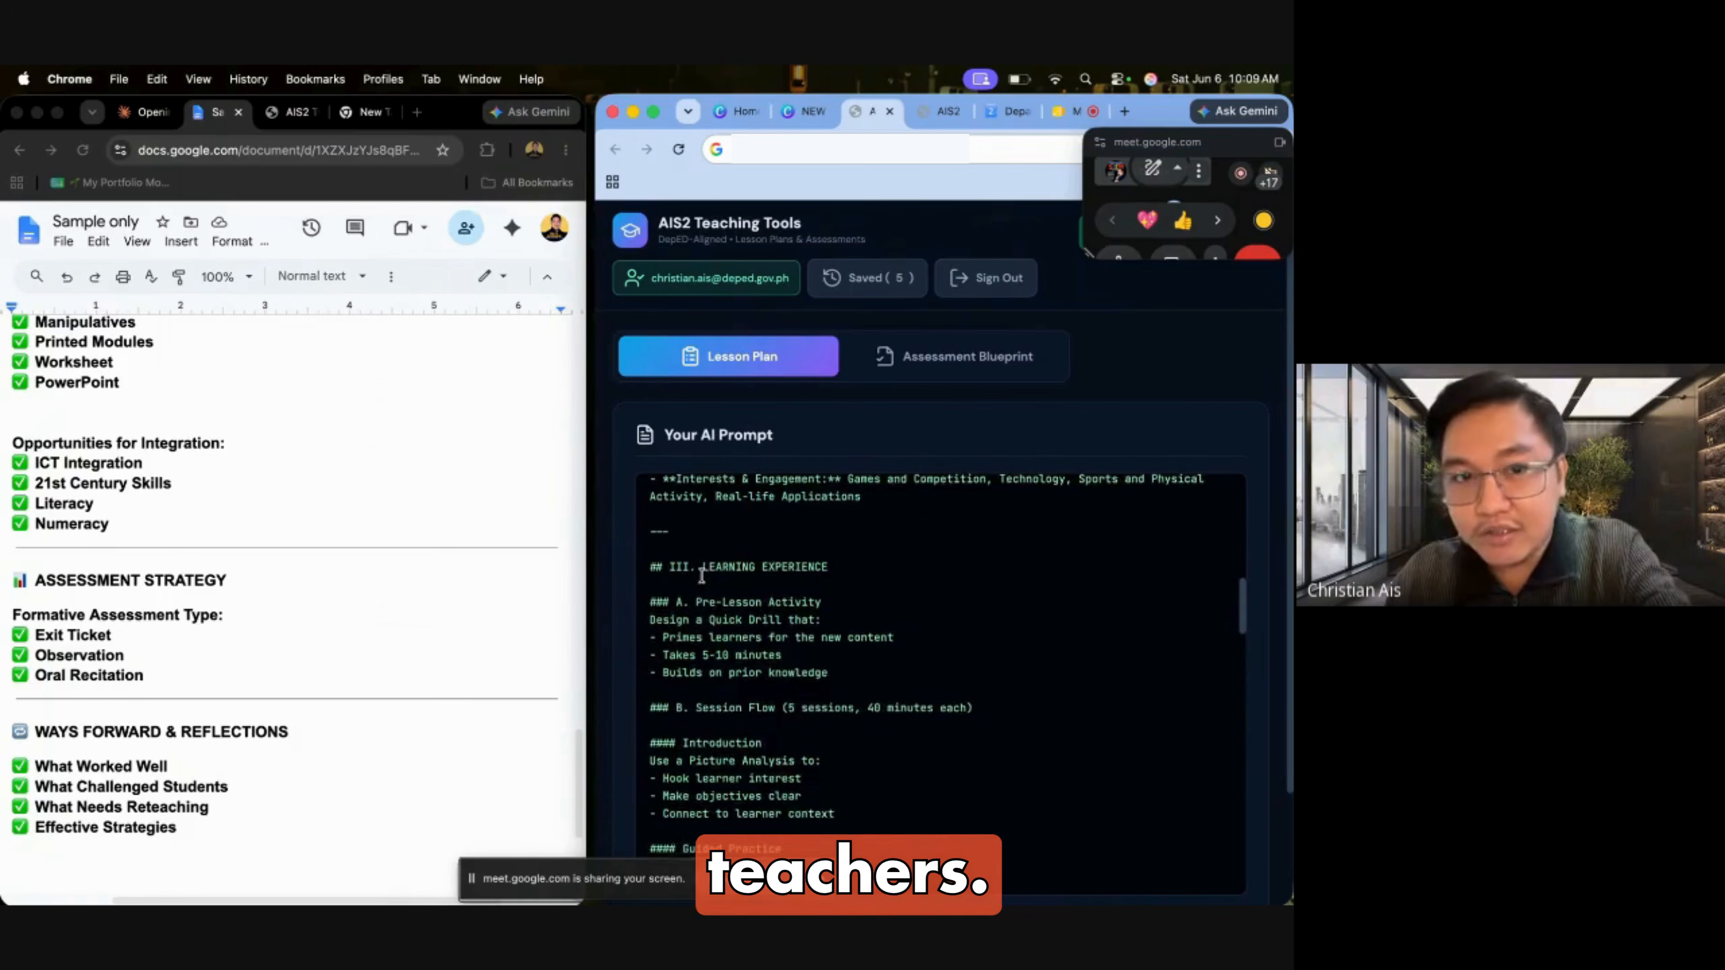
scroll(702, 574, "down", 20)
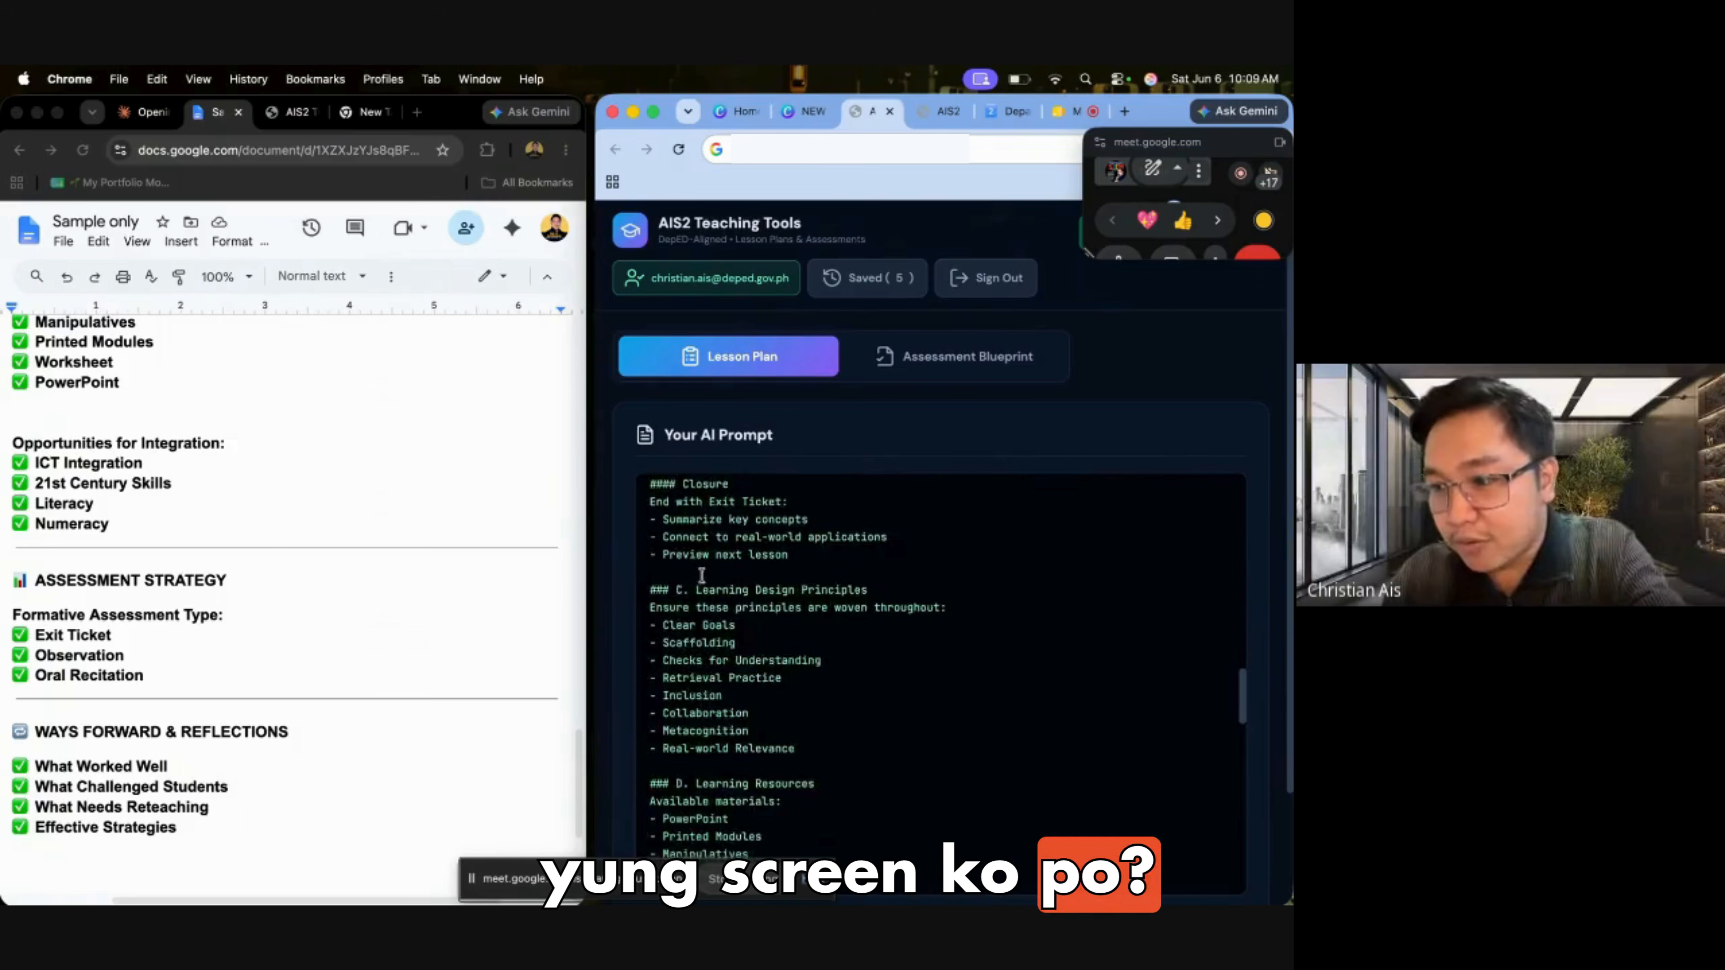
scroll(702, 574, "down", 15)
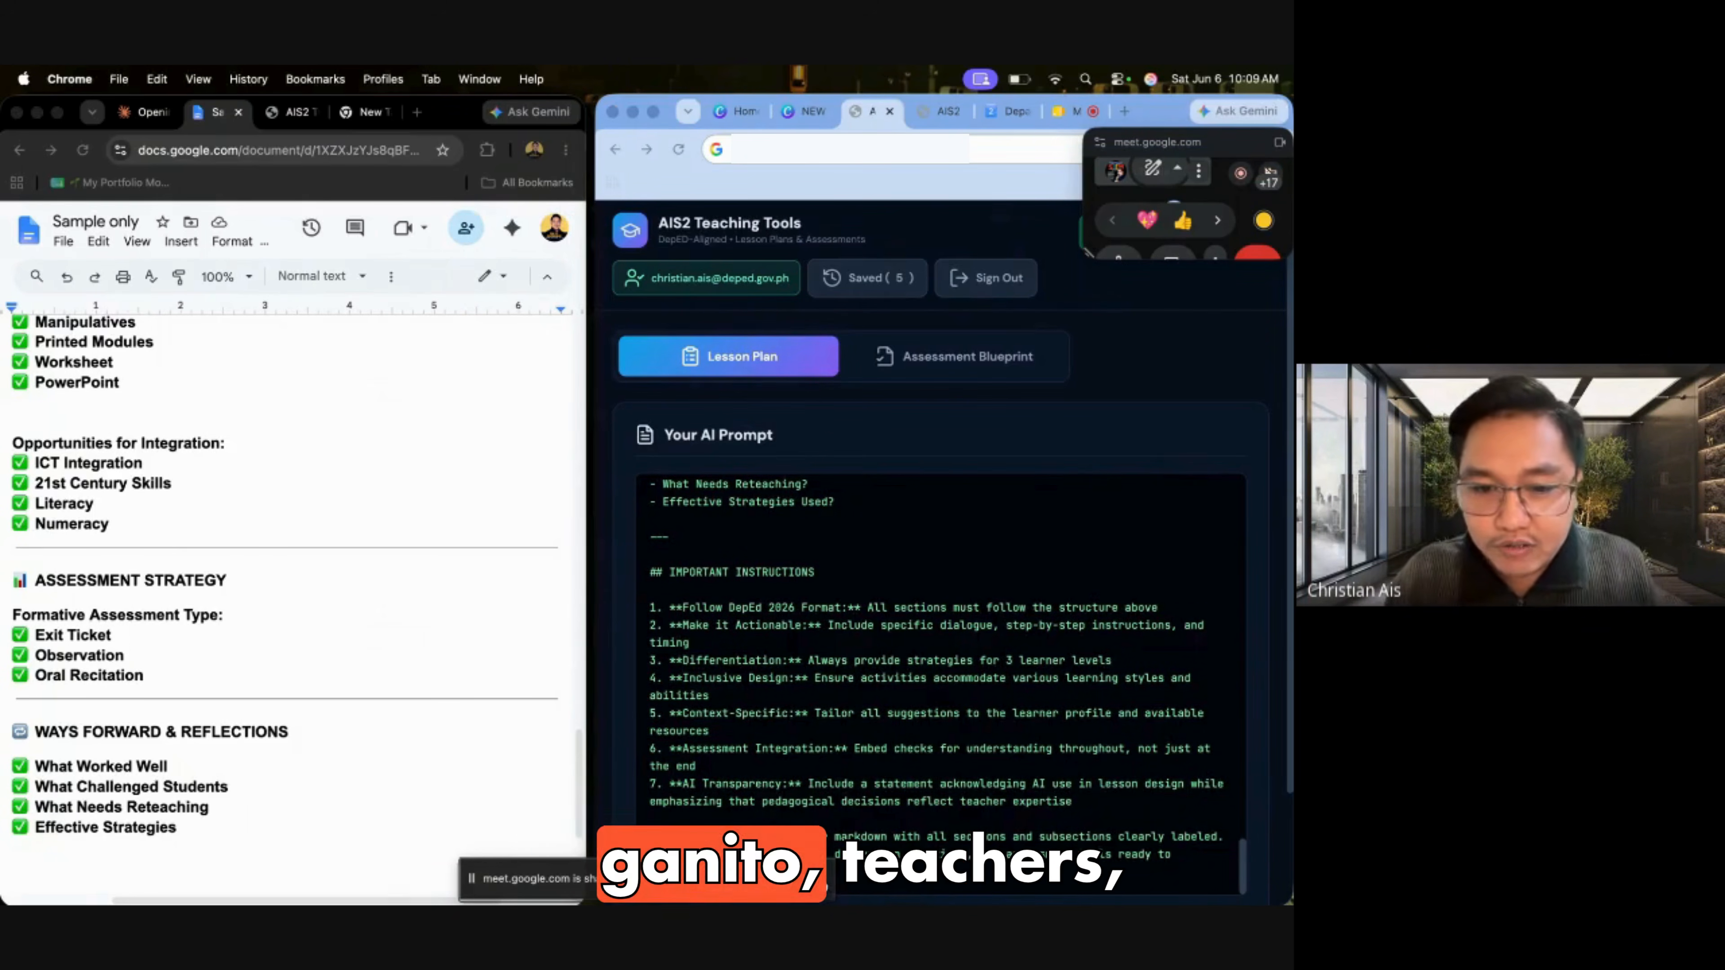
scroll(1199, 677, "down", 3)
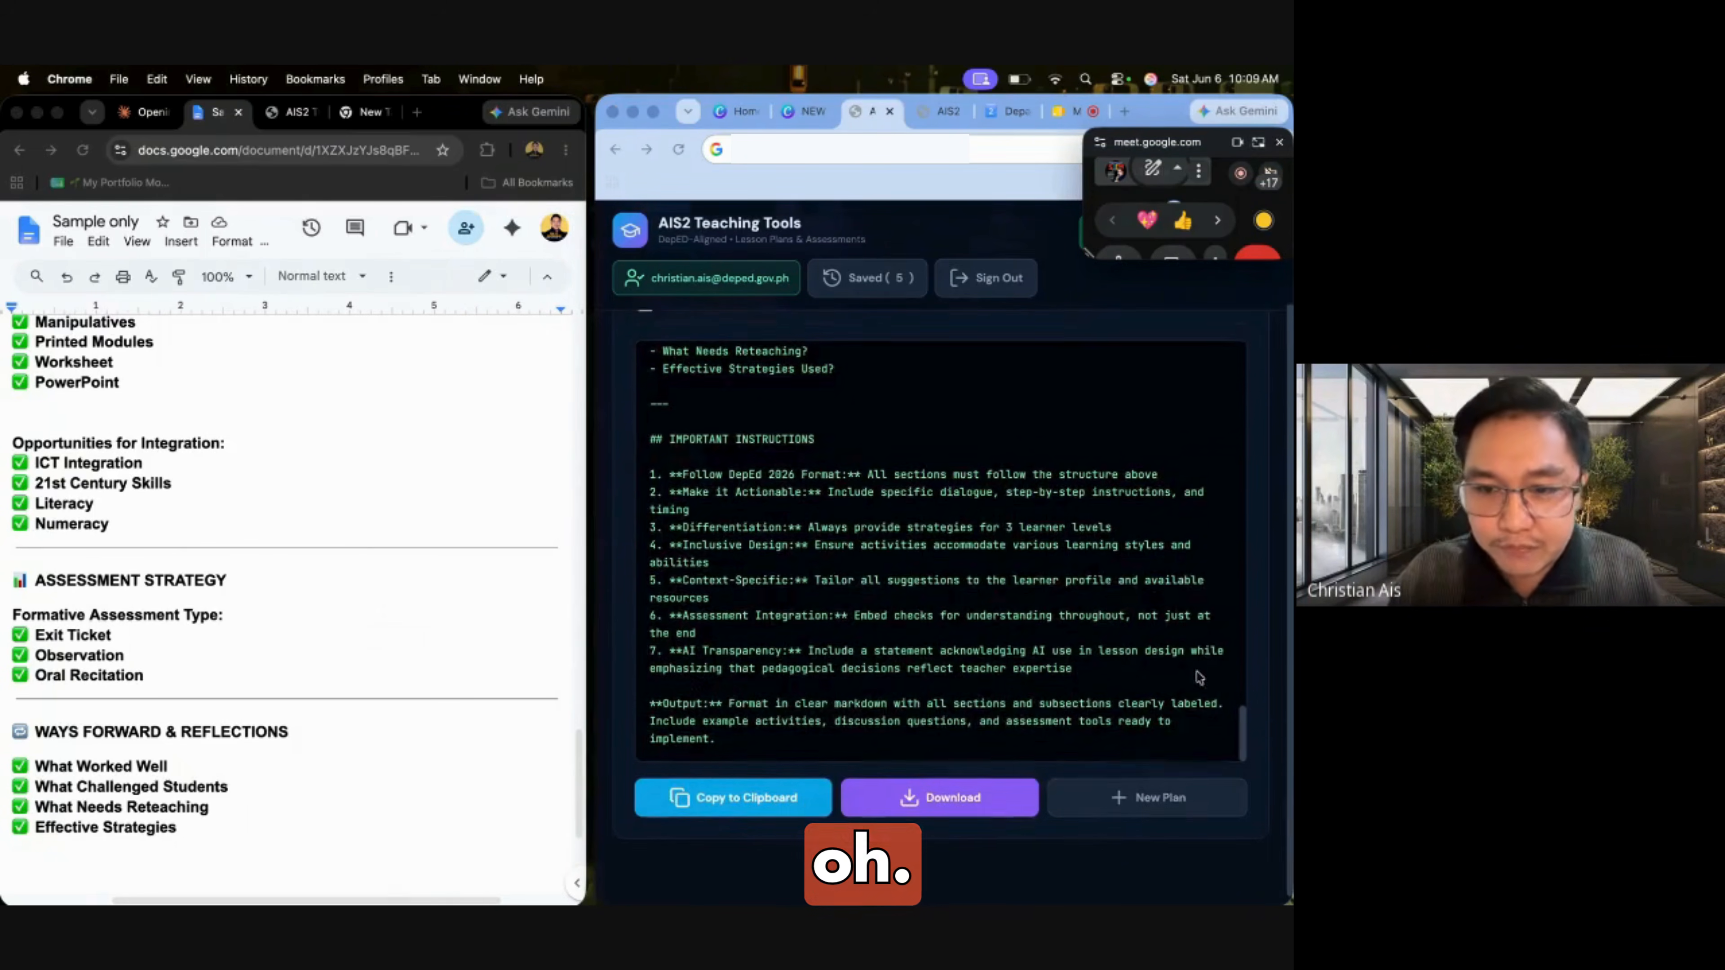
Copy the generated lesson plan prompt to the clipboard and switch to Google Gemini
left_click(742, 802)
left_click(760, 799)
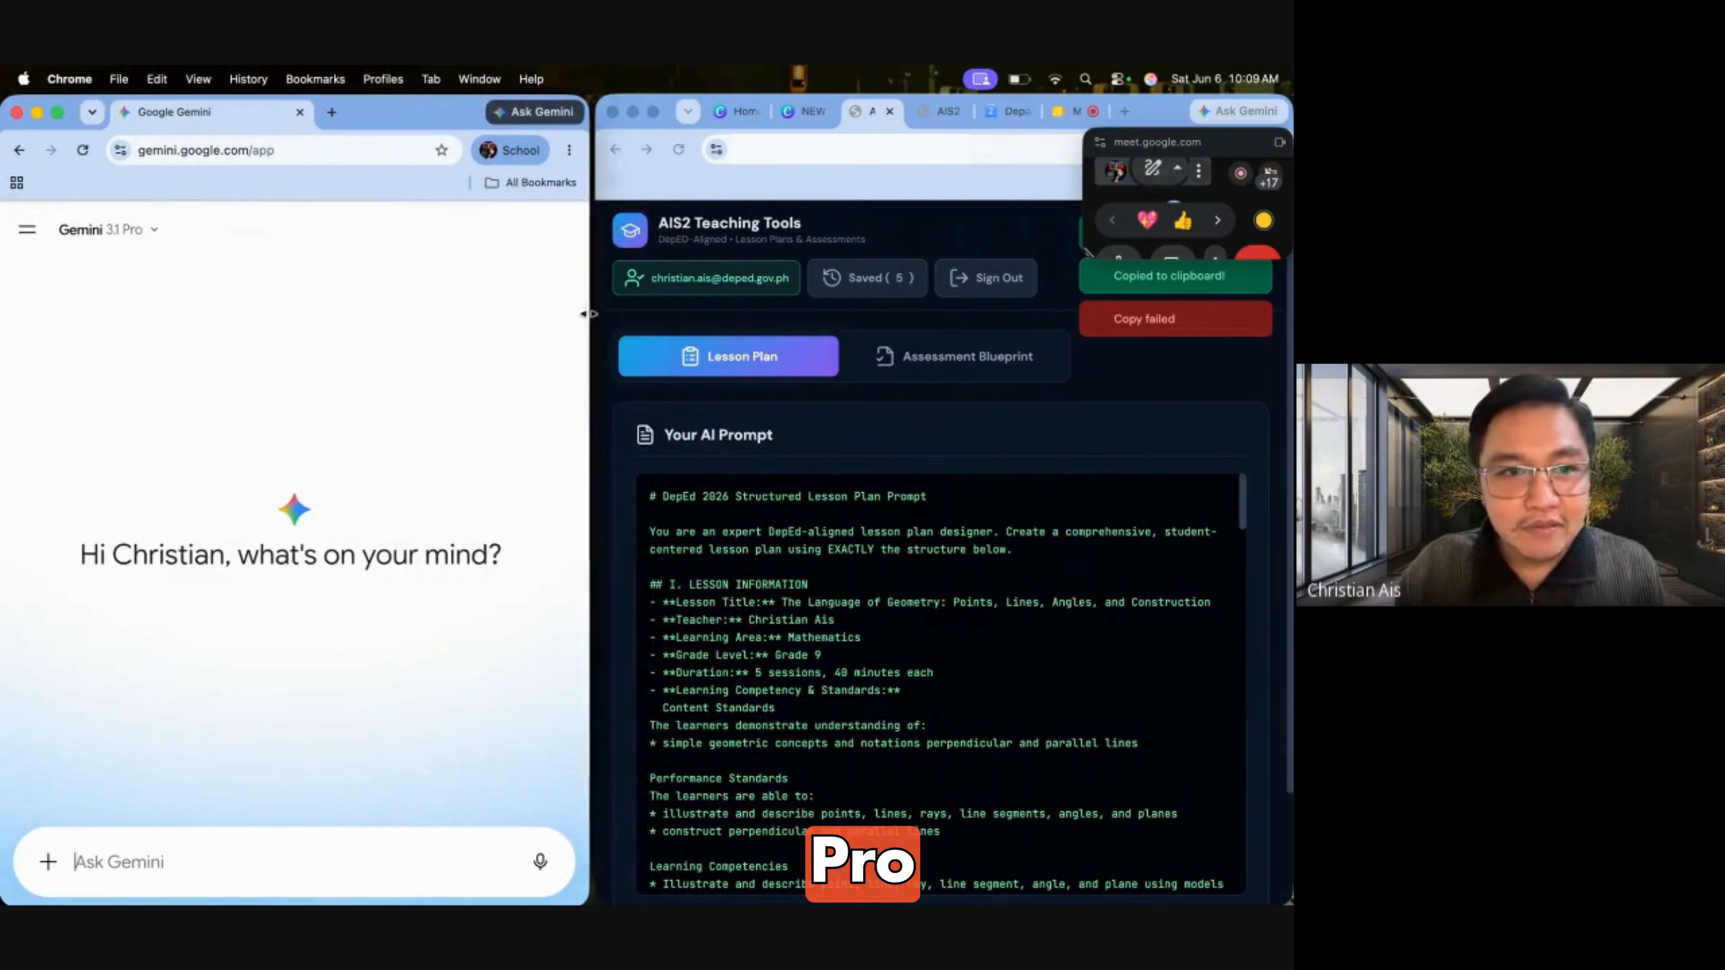
mouse_move(253, 327)
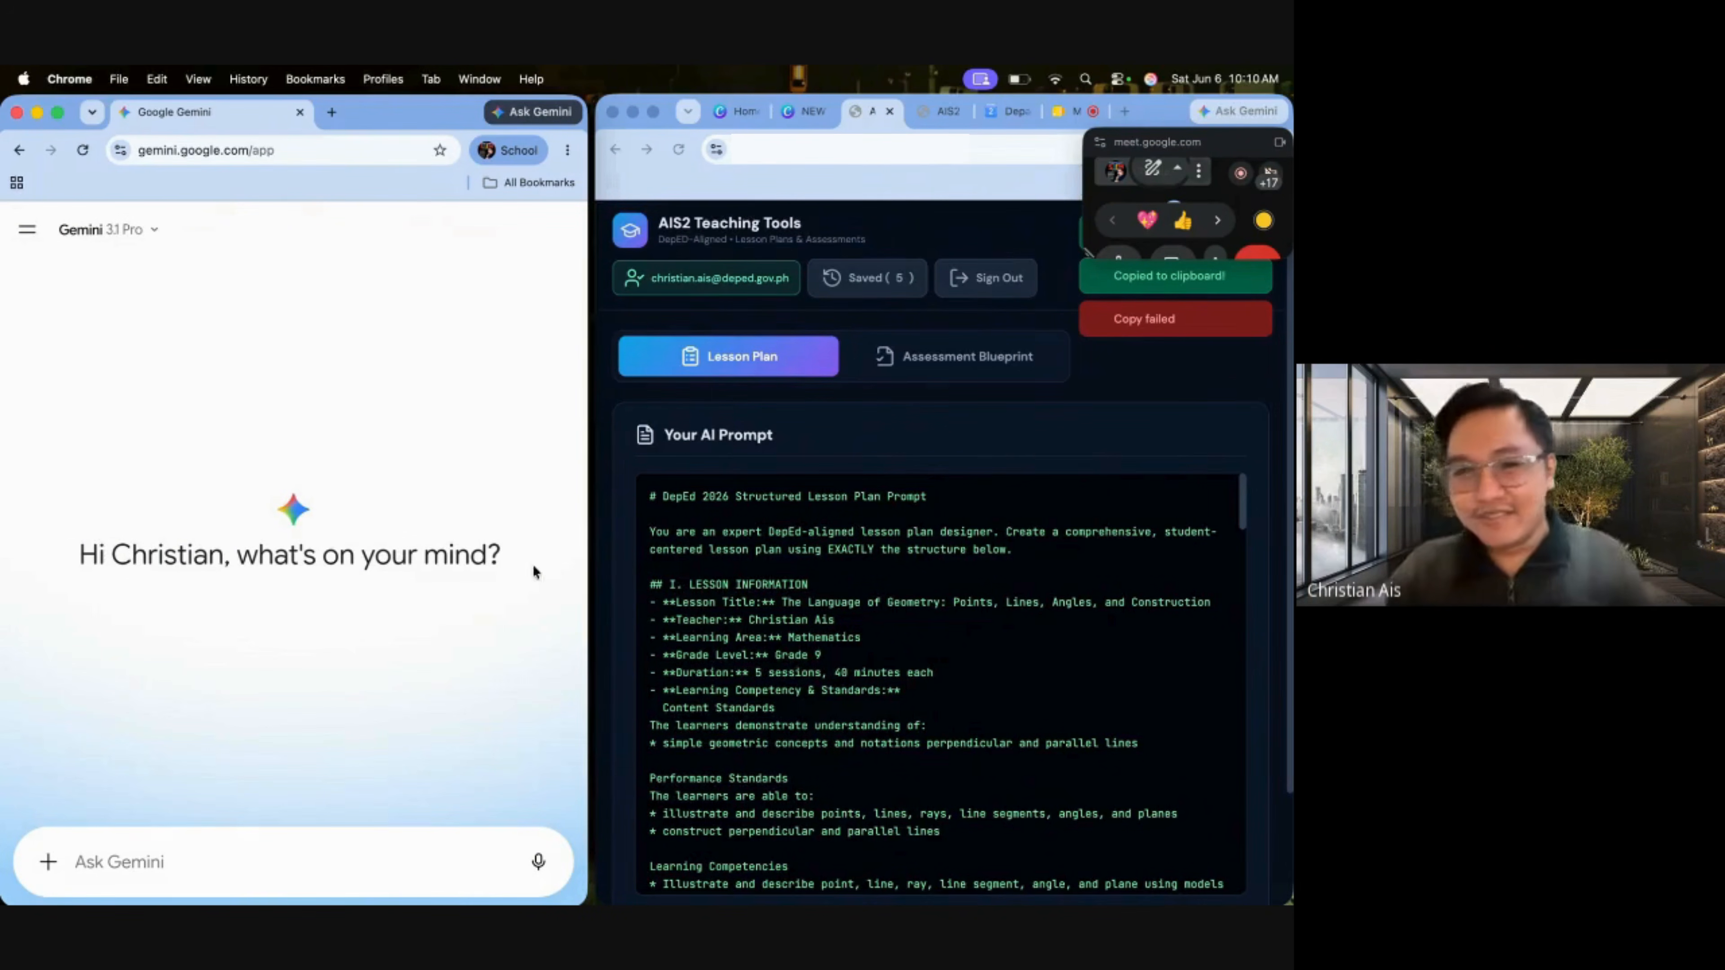
Enlarge the floating Google Meet window and check the latest chat messages
left_click_drag(1091, 255, 1088, 498)
scroll(1165, 331, "down", 1)
scroll(1165, 331, "down", 5)
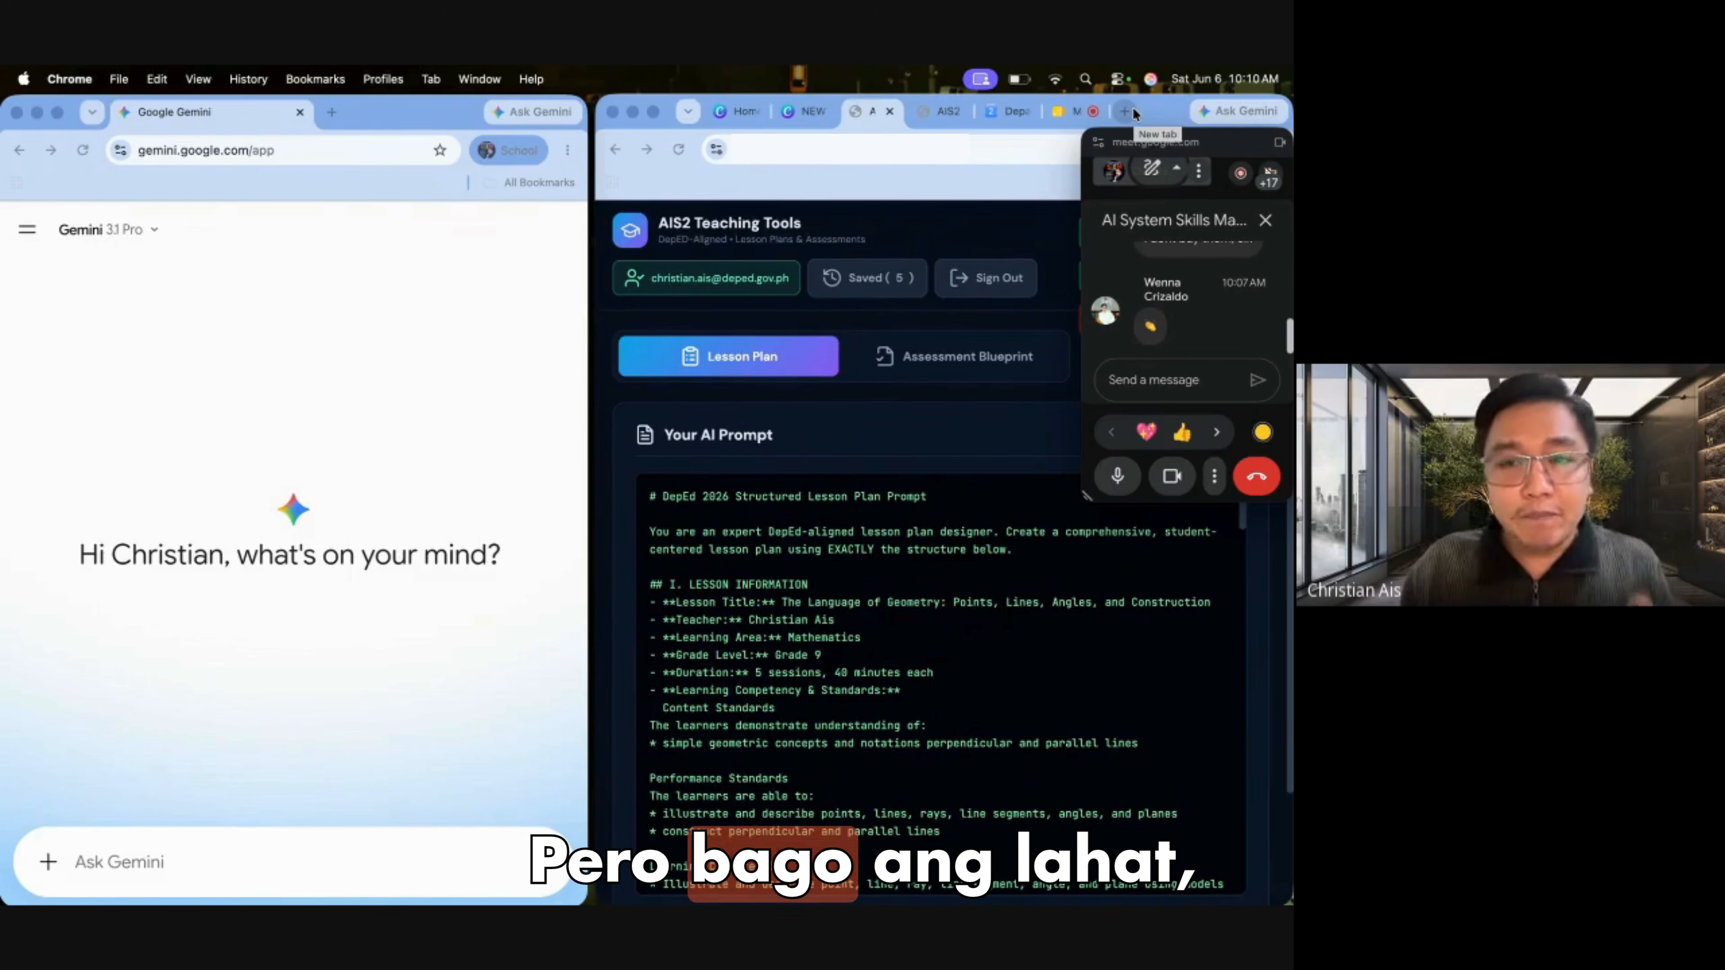
Open the DepEd Guide to LS Updates site in a new tab and browse to the Grade 9 Three-Term Budget of Work
left_click(333, 108)
type("site")
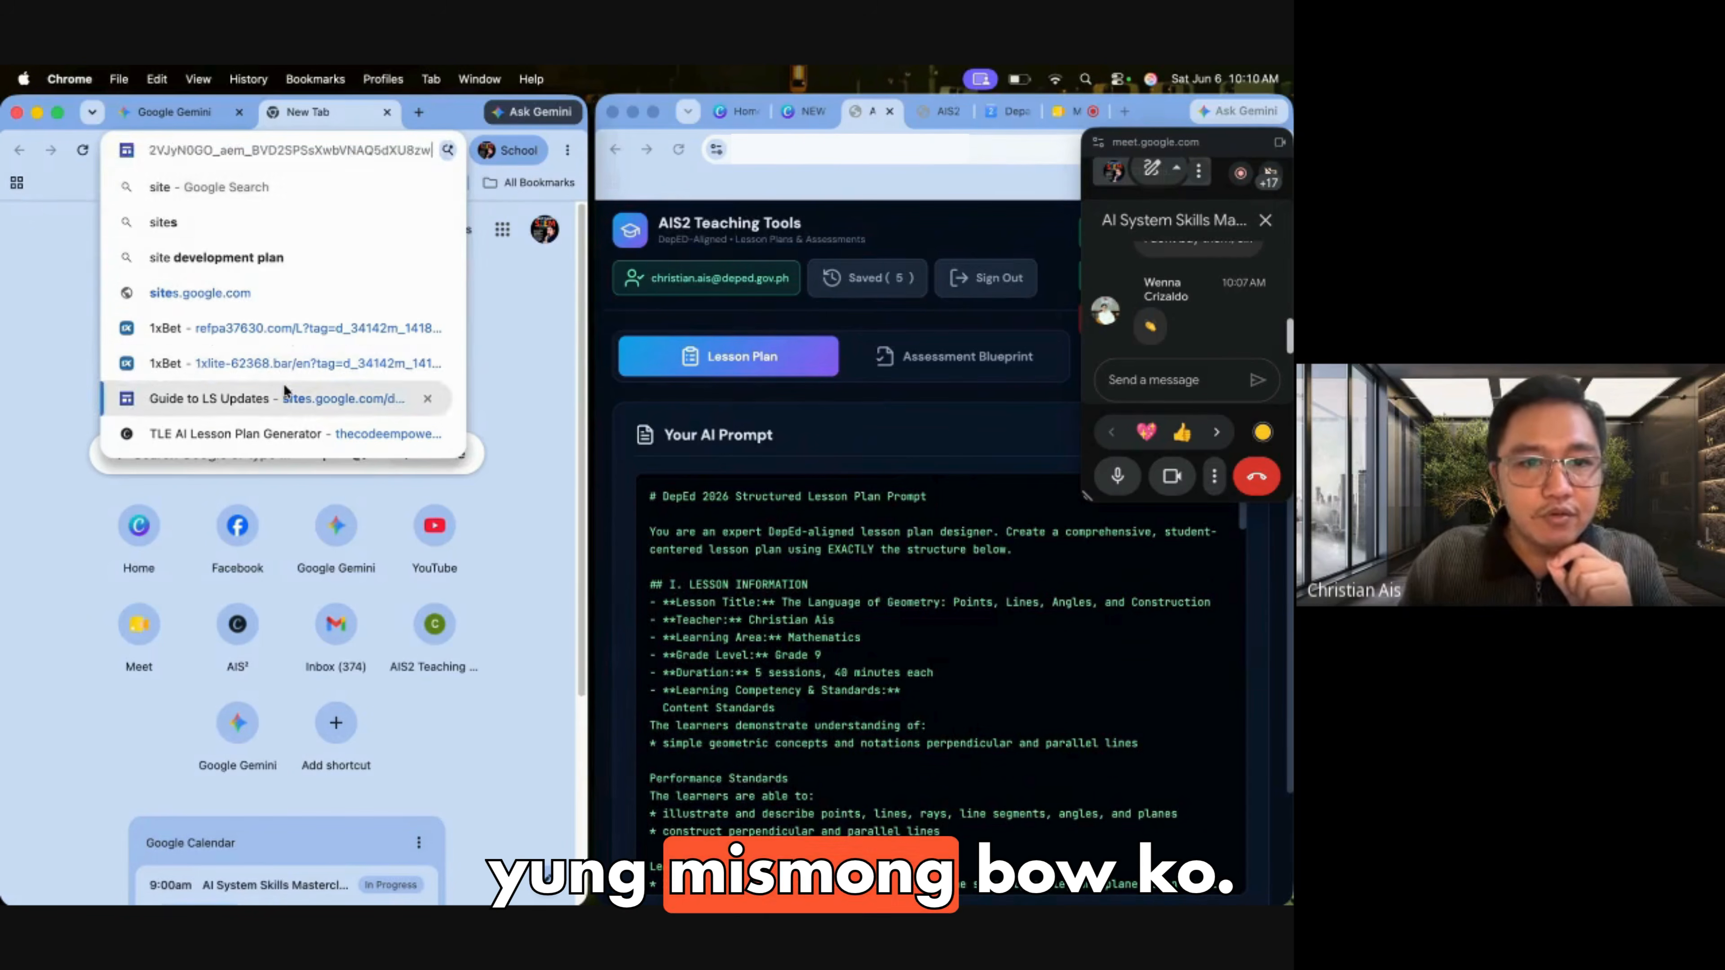
left_click(283, 385)
scroll(310, 469, "down", 20)
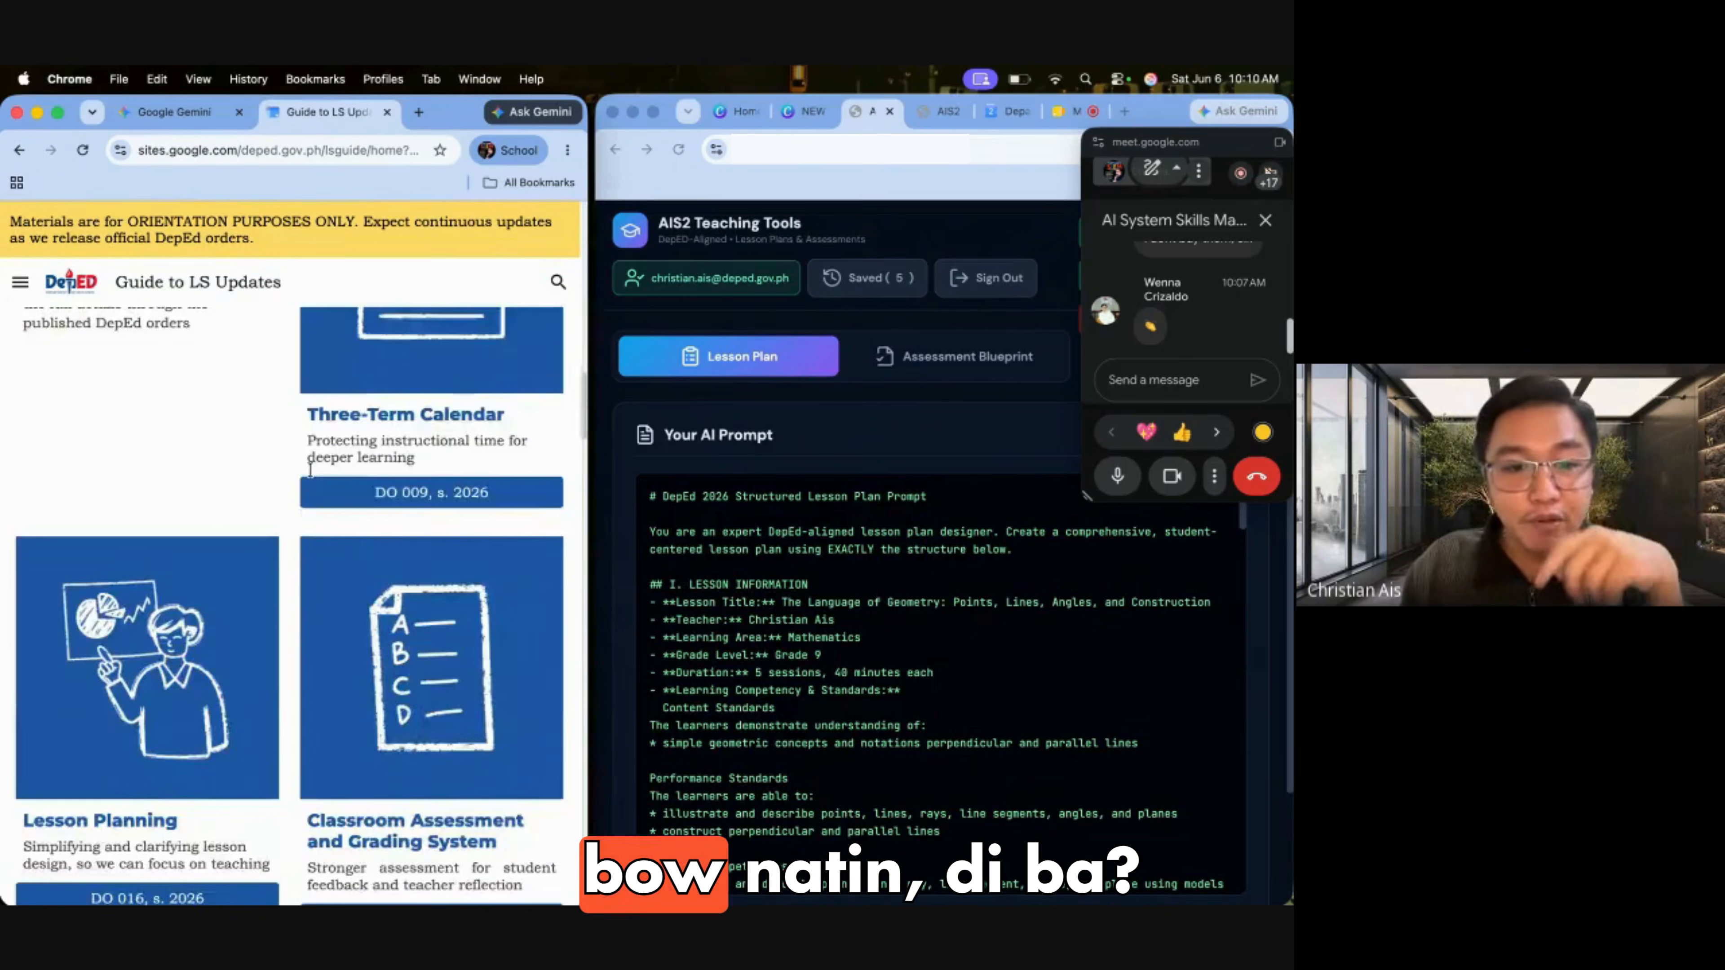
scroll(310, 469, "down", 5)
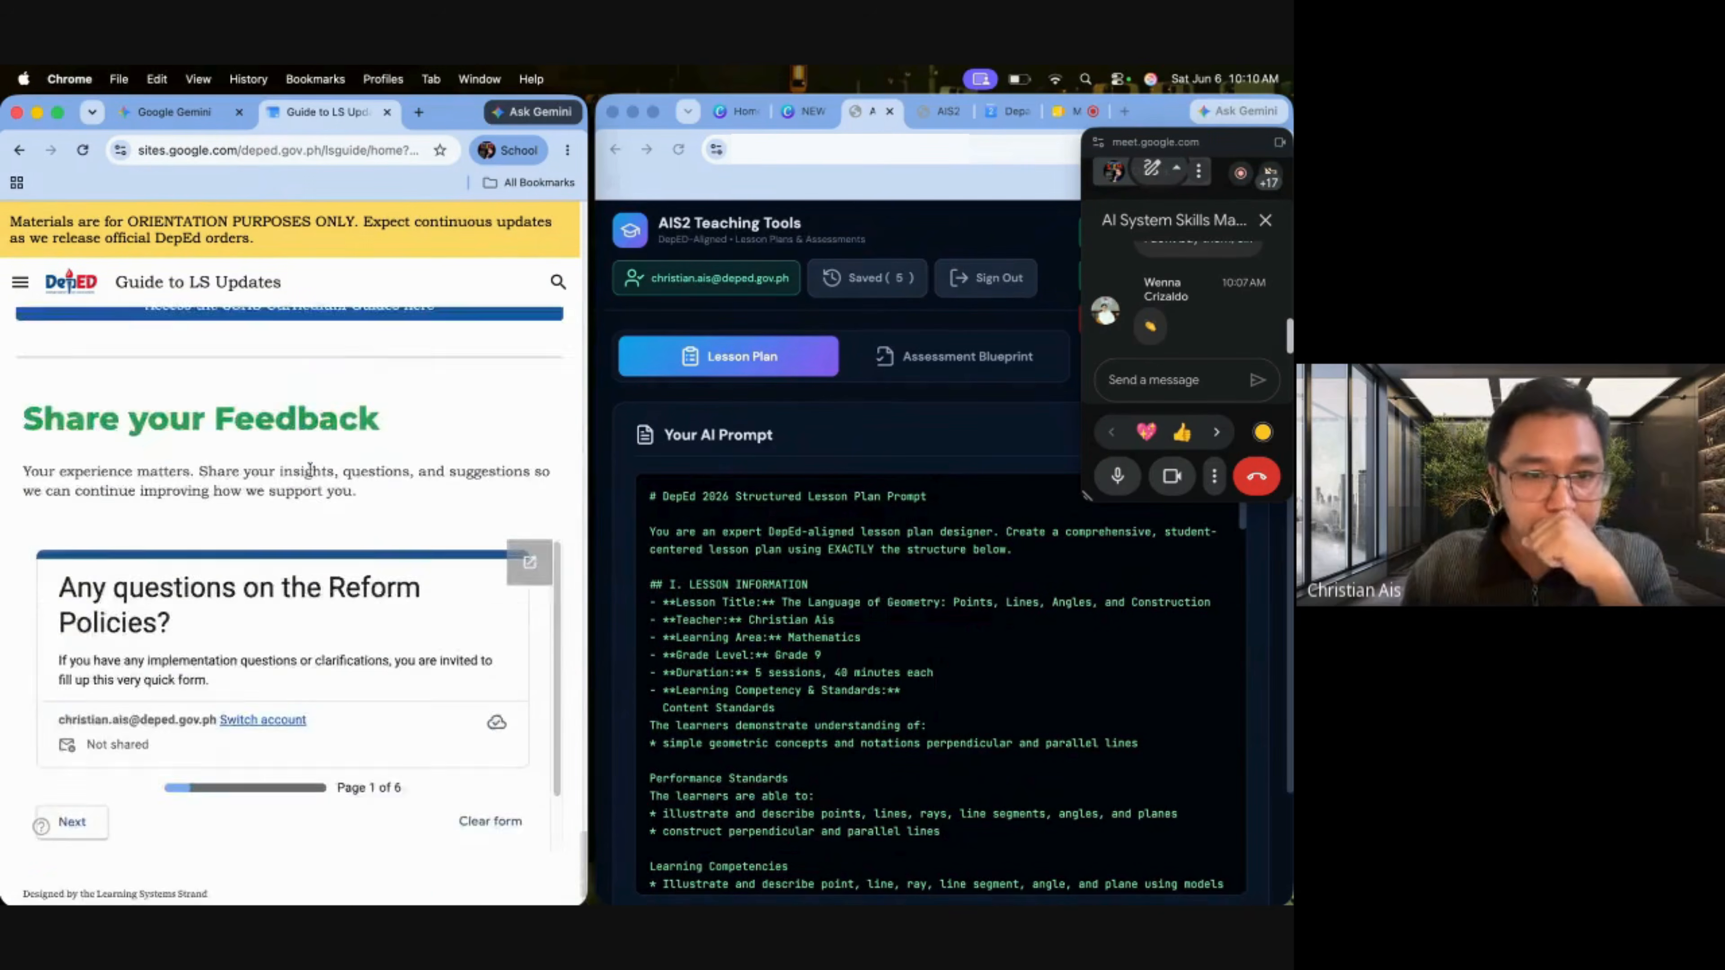
scroll(309, 470, "up", 5)
left_click(317, 472)
scroll(263, 488, "down", 5)
scroll(260, 488, "down", 15)
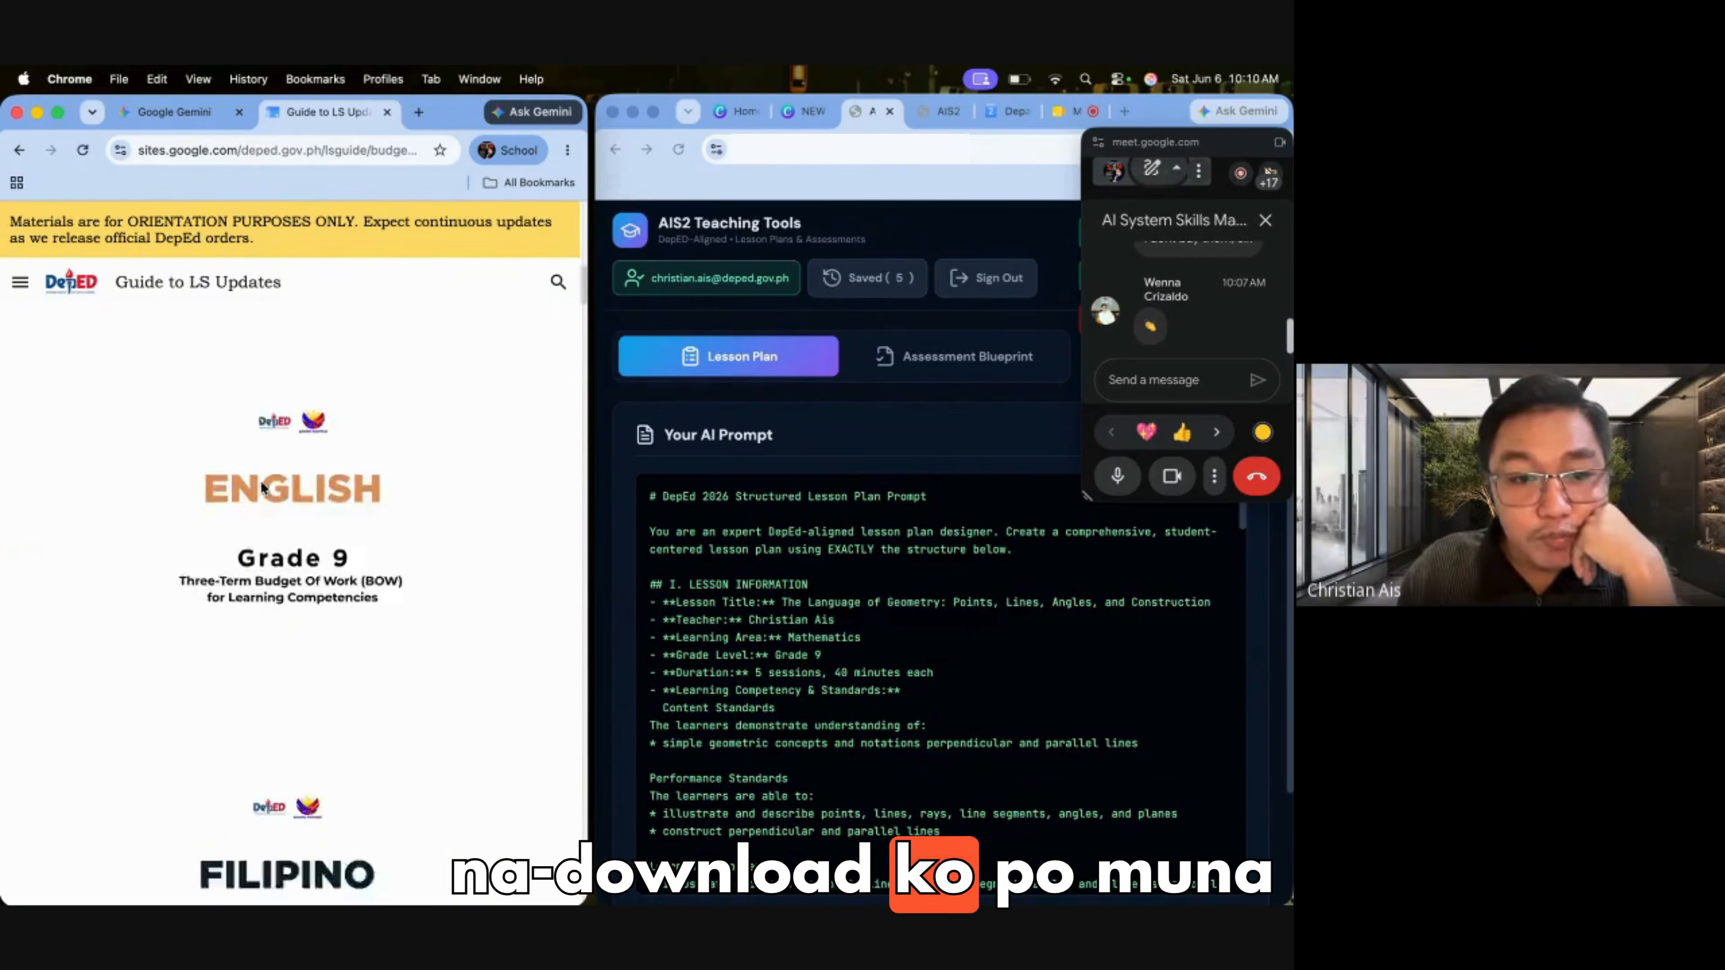
Download the Grade 9 Mathematics Budget of Work PDF and attach it to the Gemini prompt
left_click(310, 425)
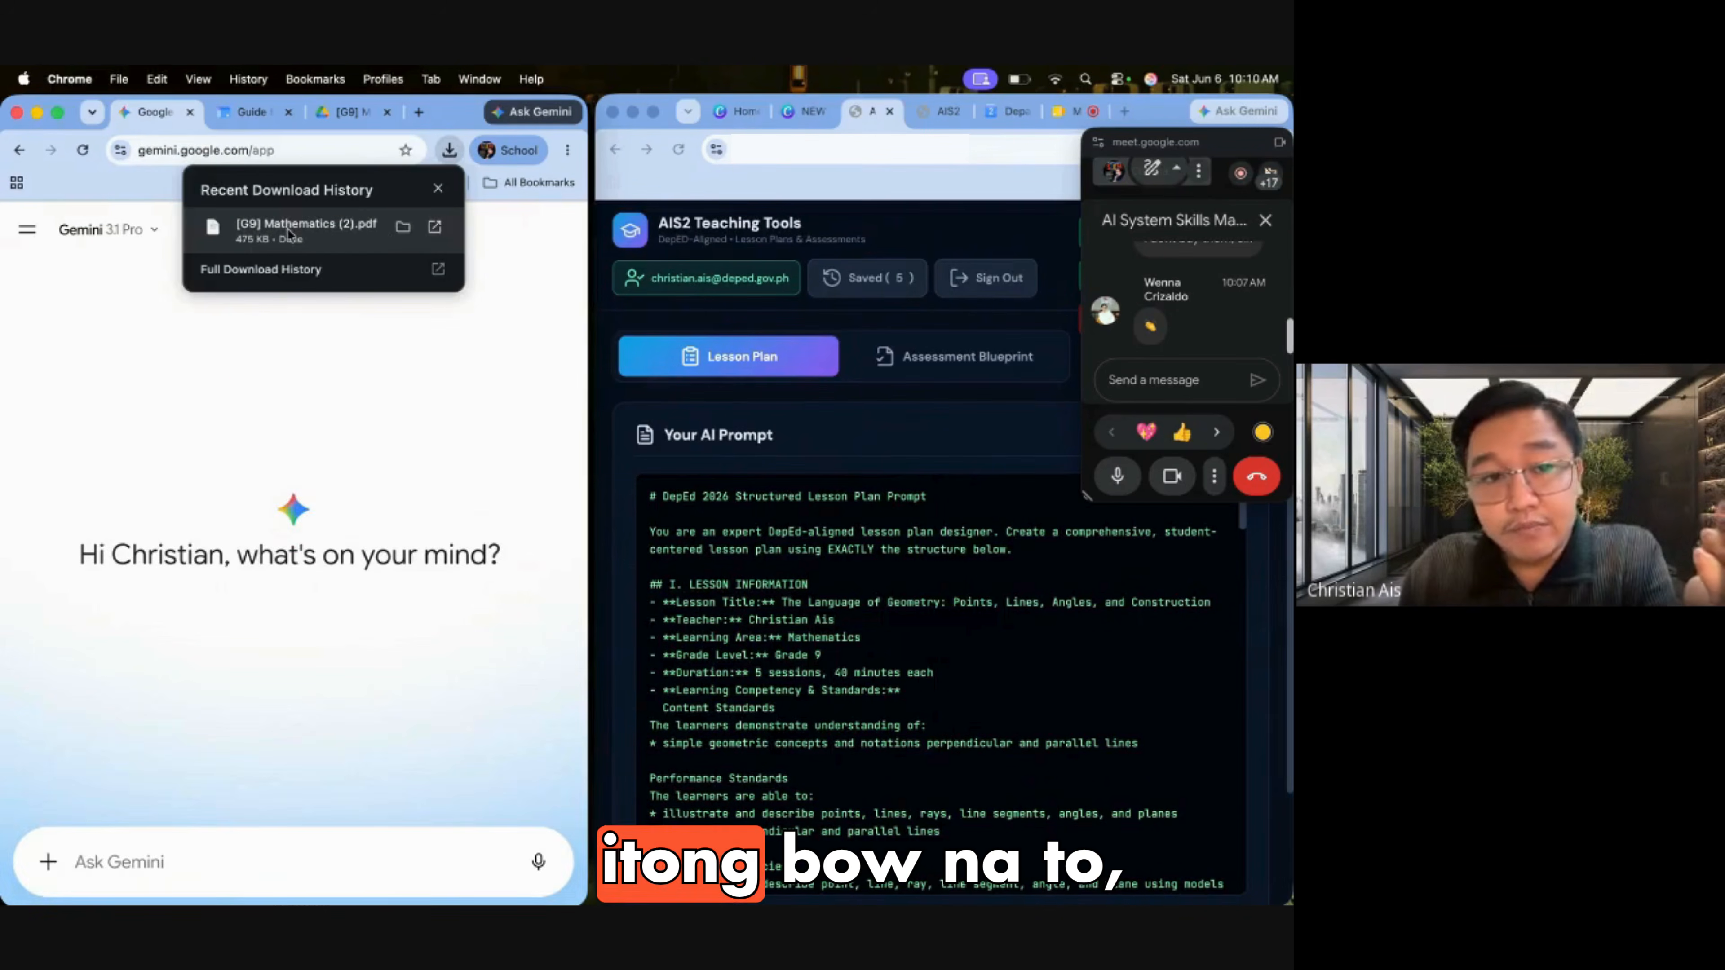
left_click_drag(289, 234, 236, 394)
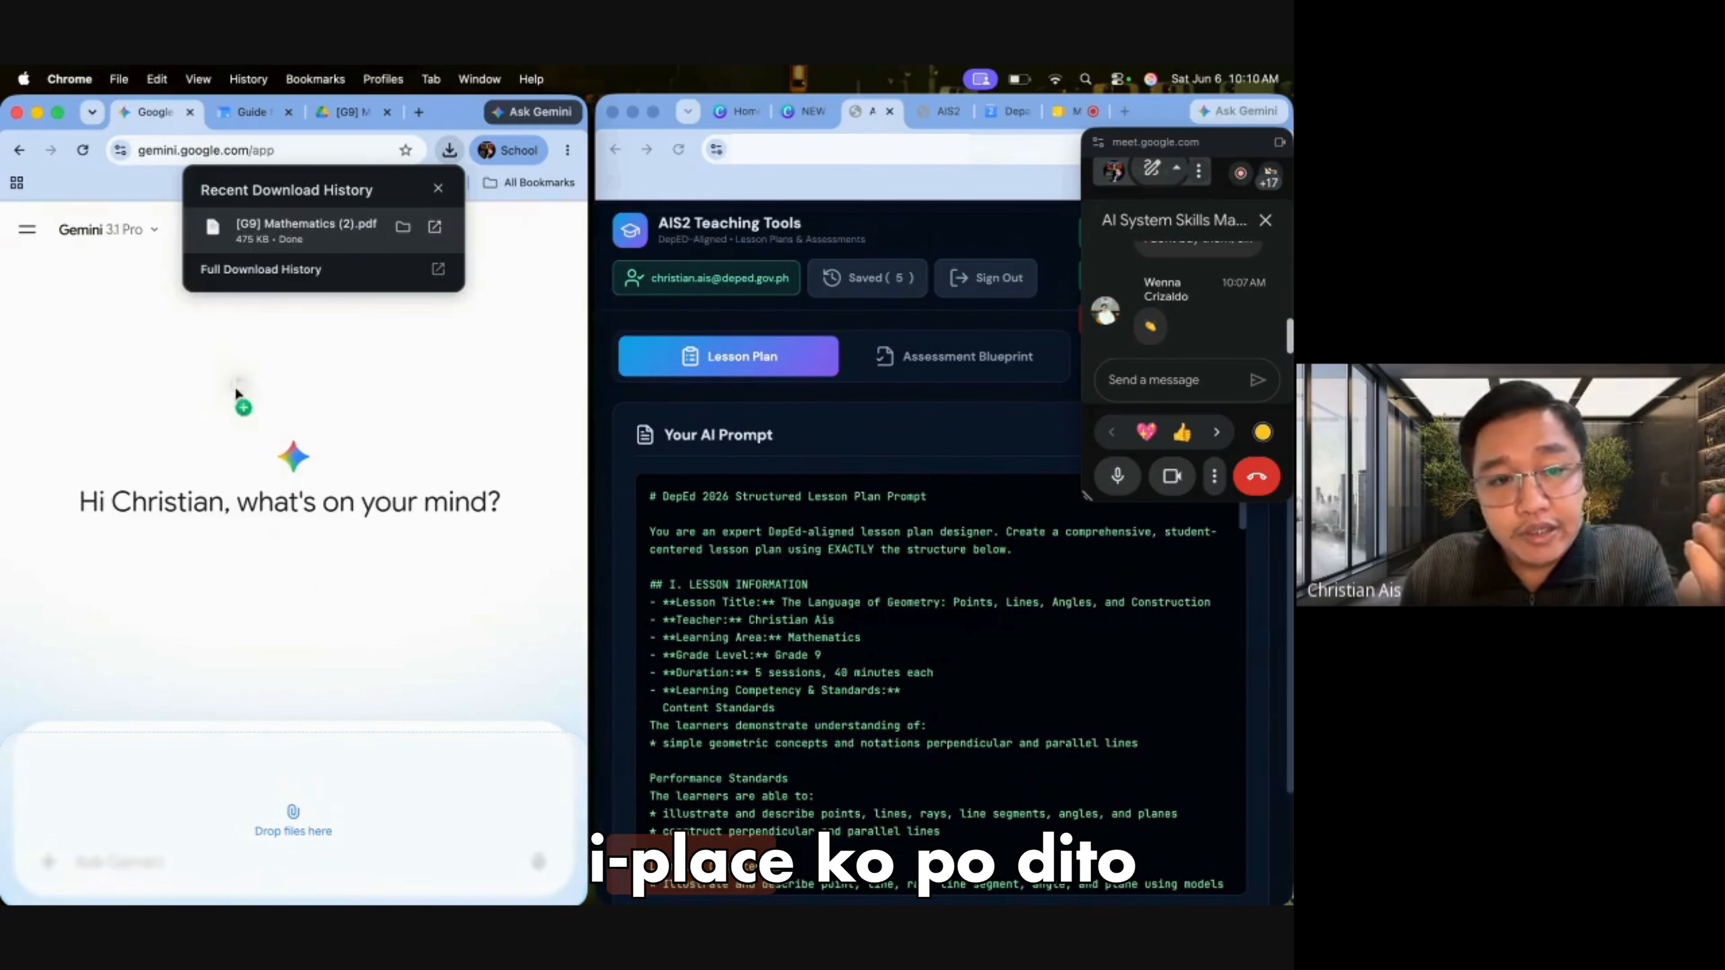
left_click_drag(185, 509, 185, 509)
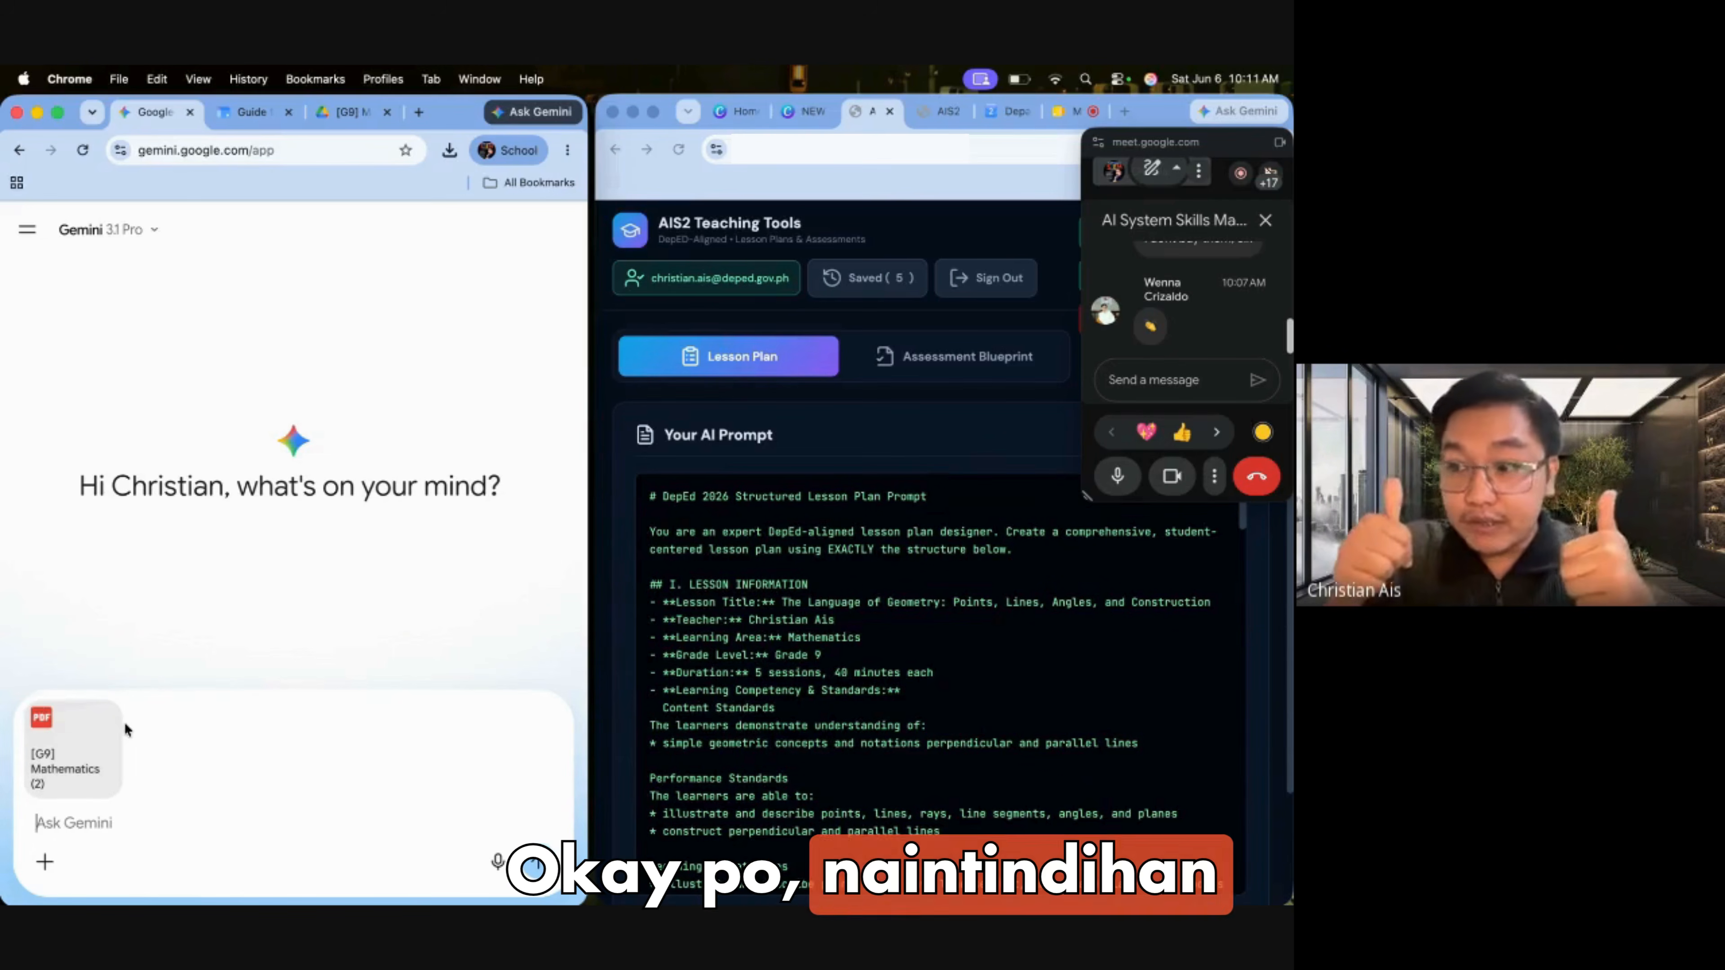
Copy the full generated lesson plan prompt from AIS2 Teaching Tools and paste it into the Gemini prompt beside the PDF
scroll(836, 755, "down", 15)
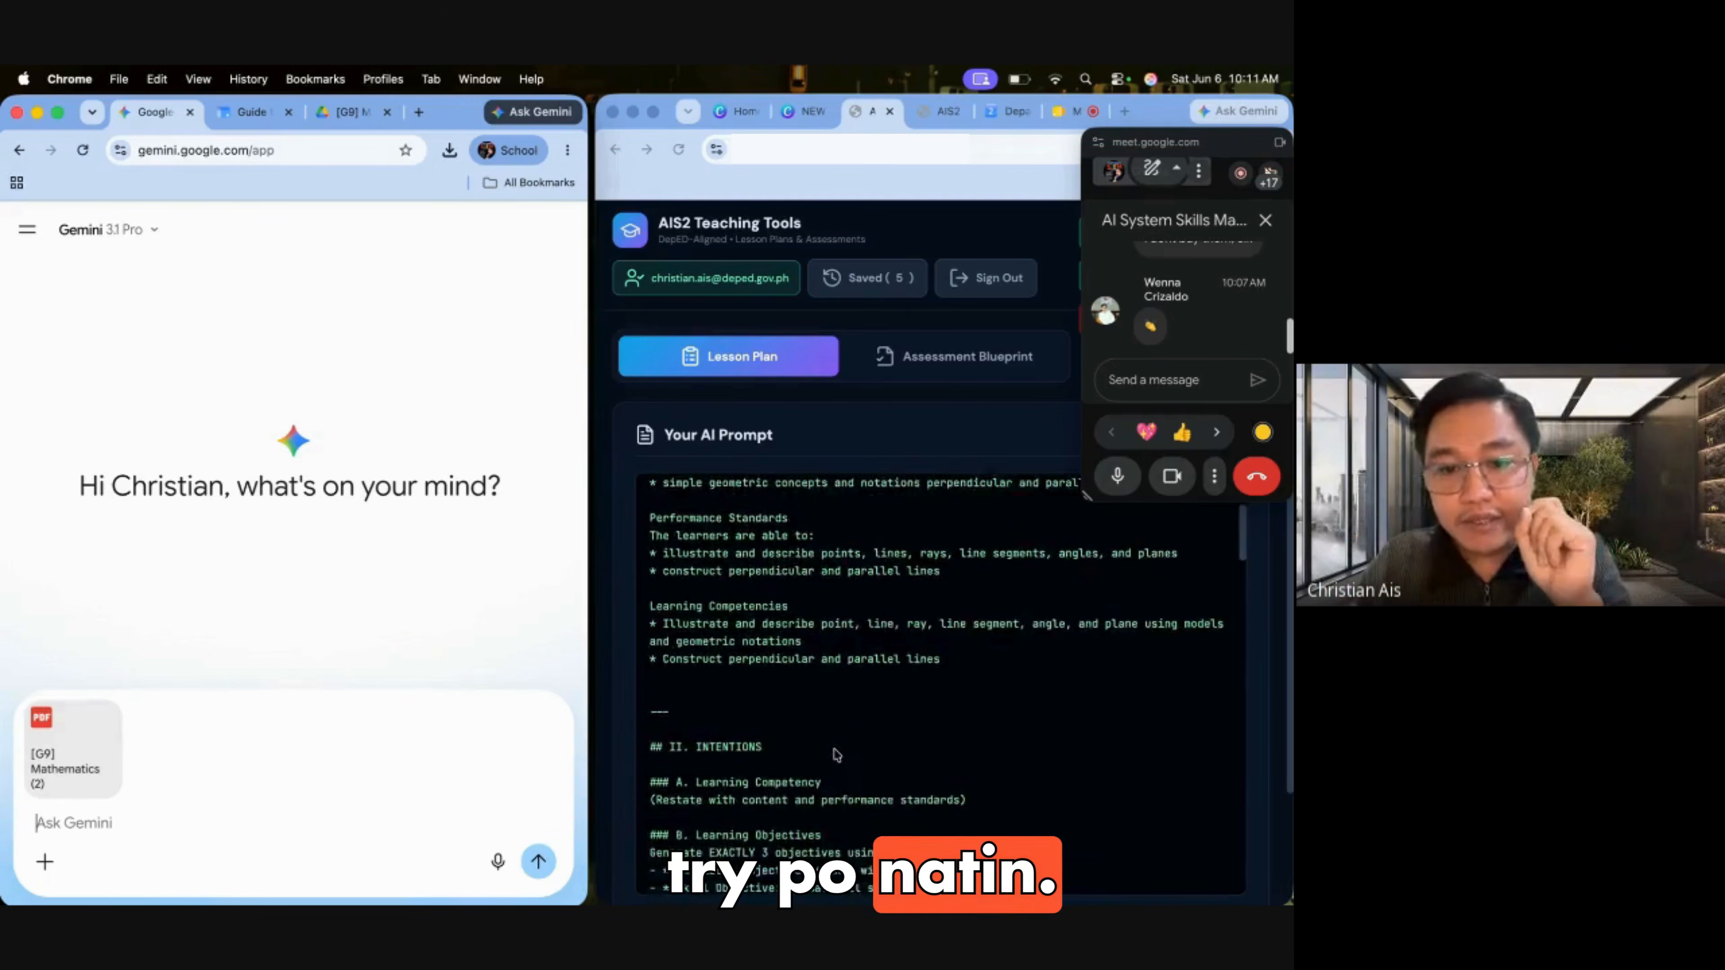
scroll(836, 754, "down", 15)
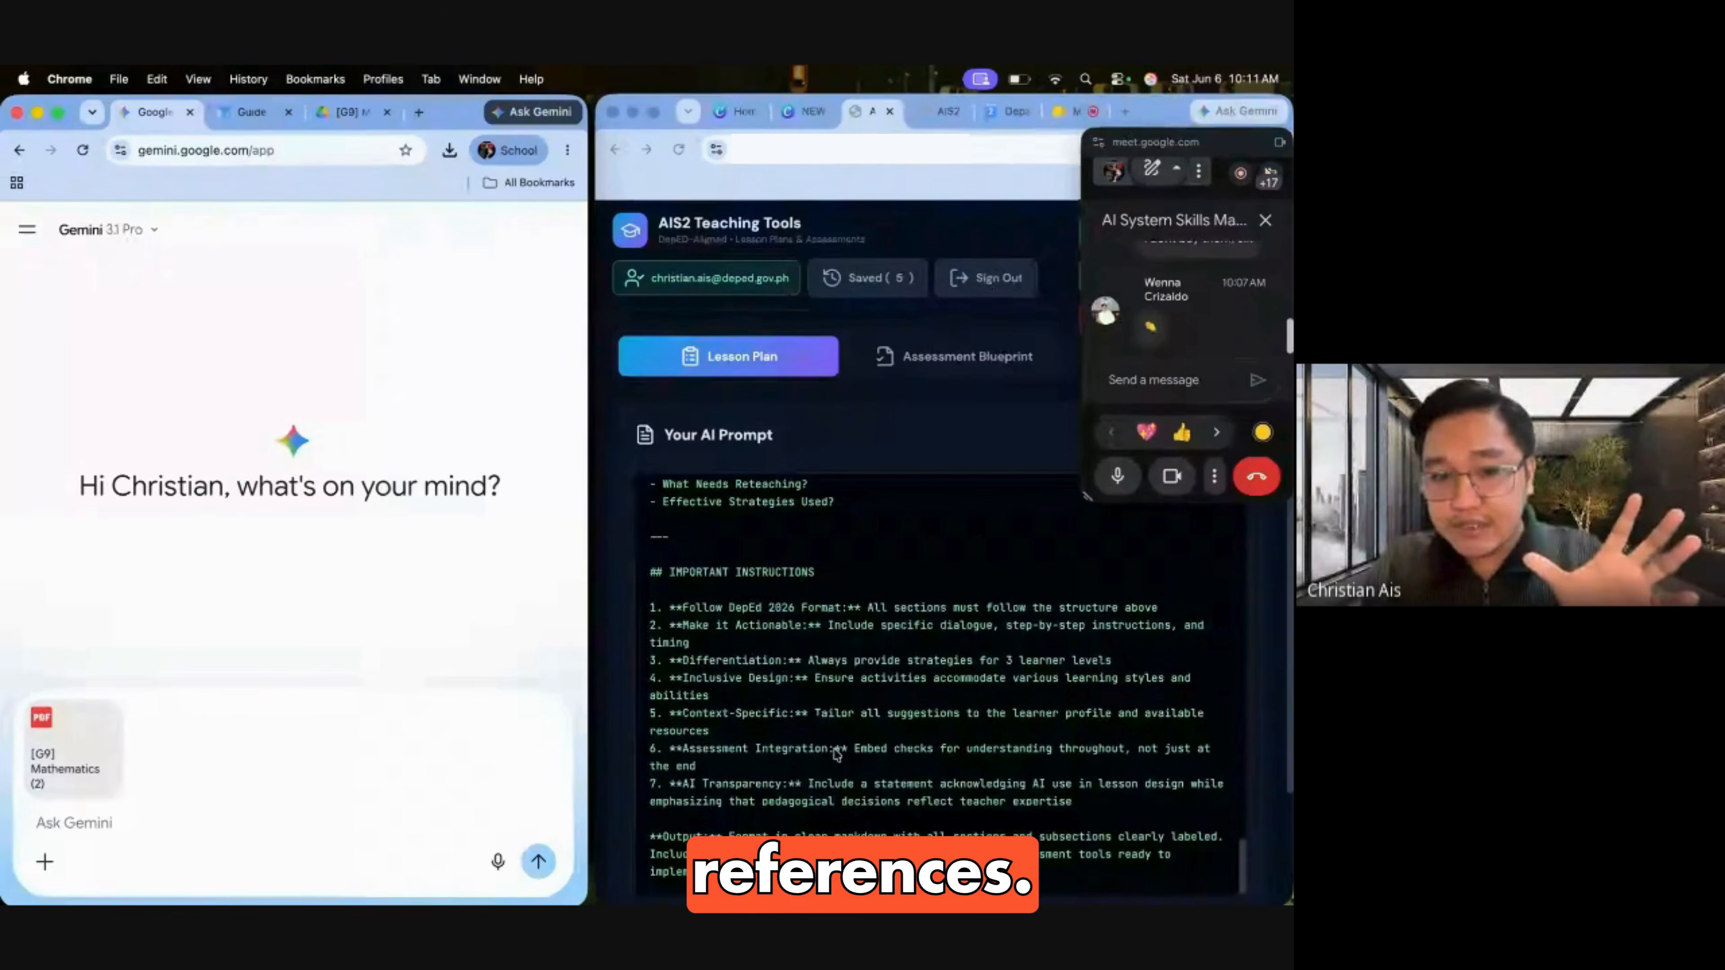
left_click(728, 802)
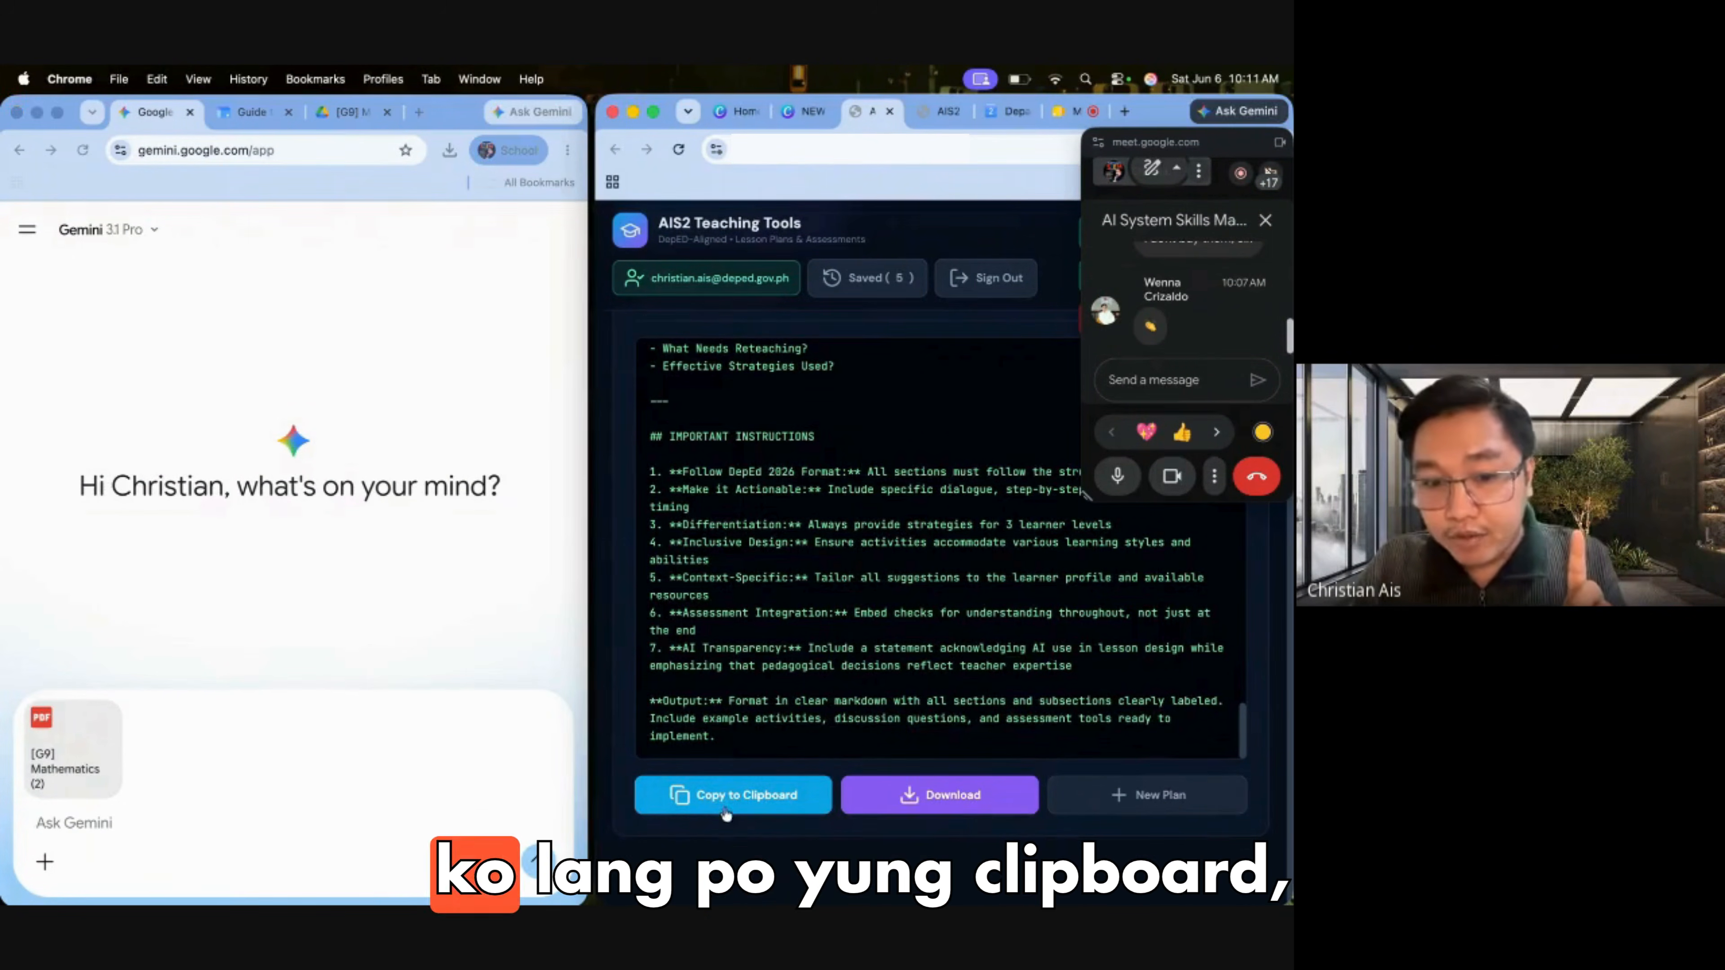
left_click(201, 787)
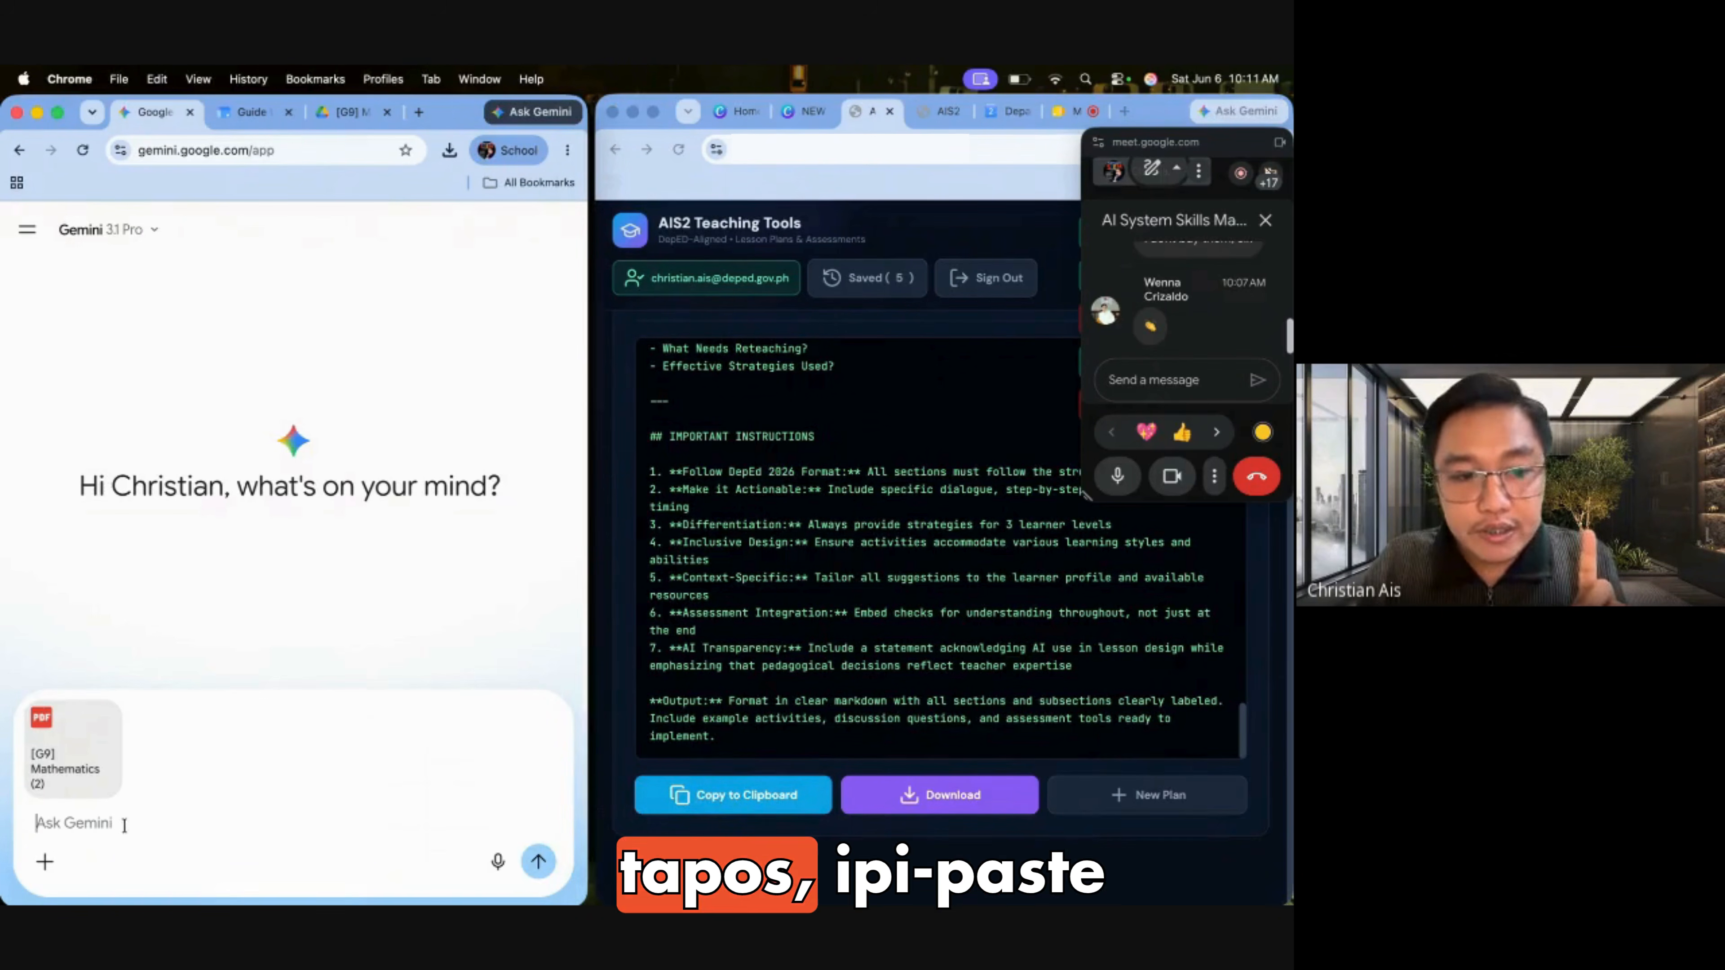
right_click(123, 823)
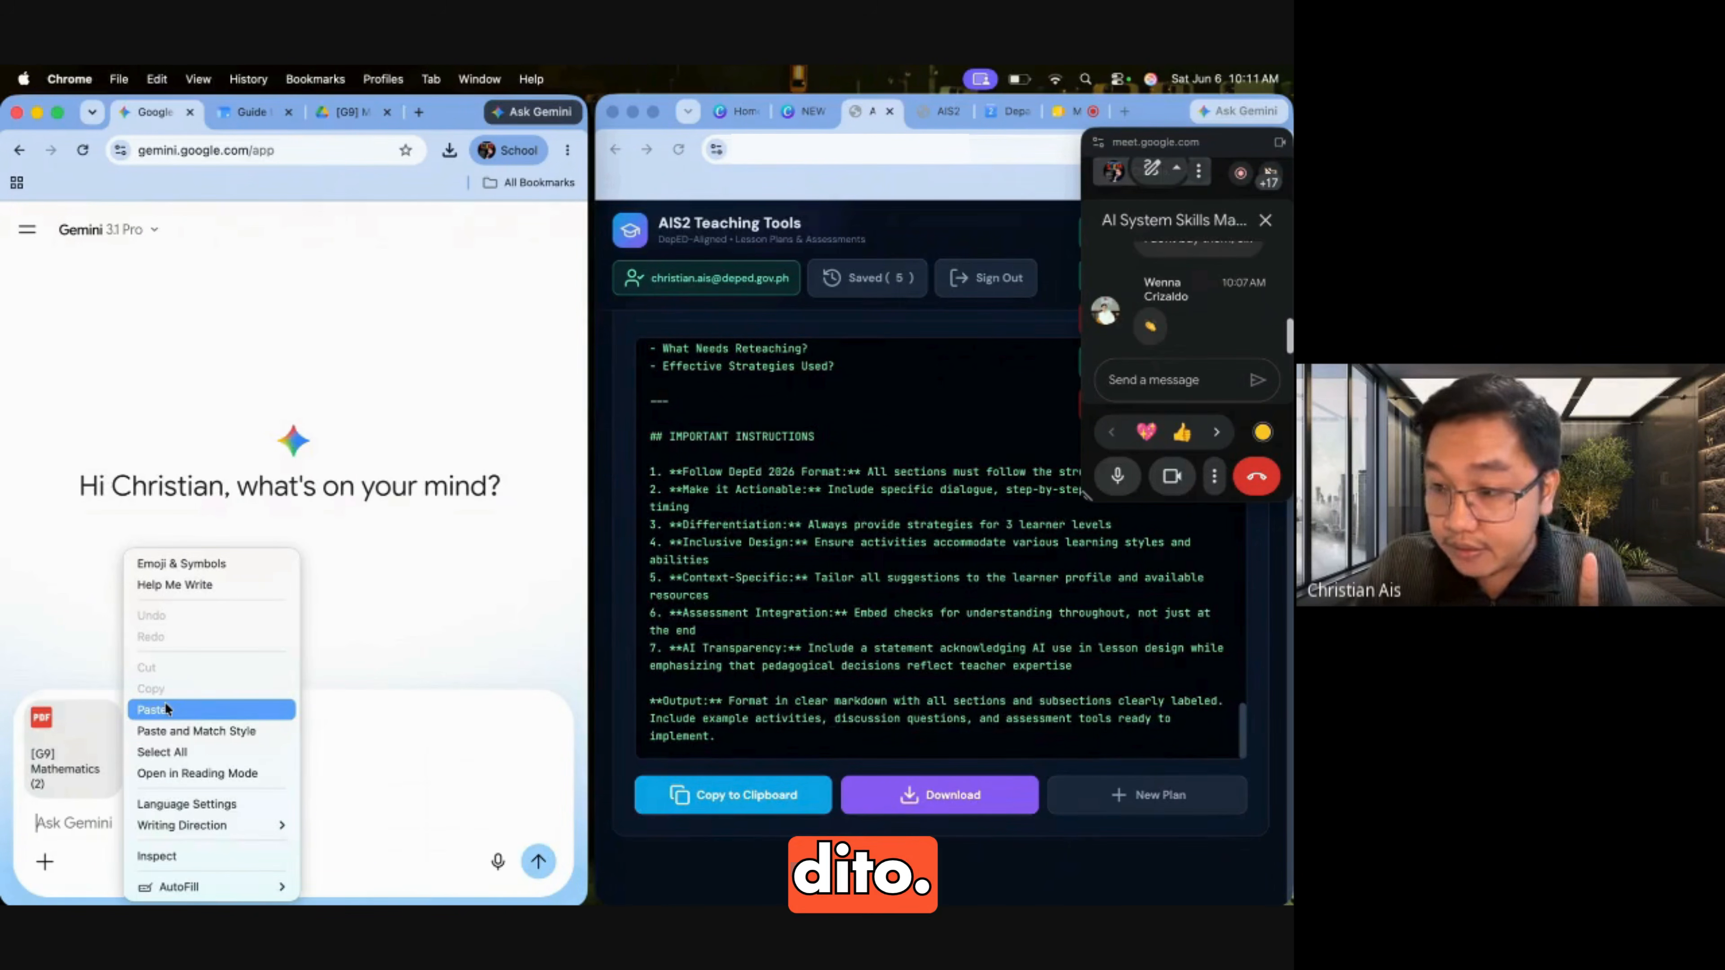
left_click(181, 710)
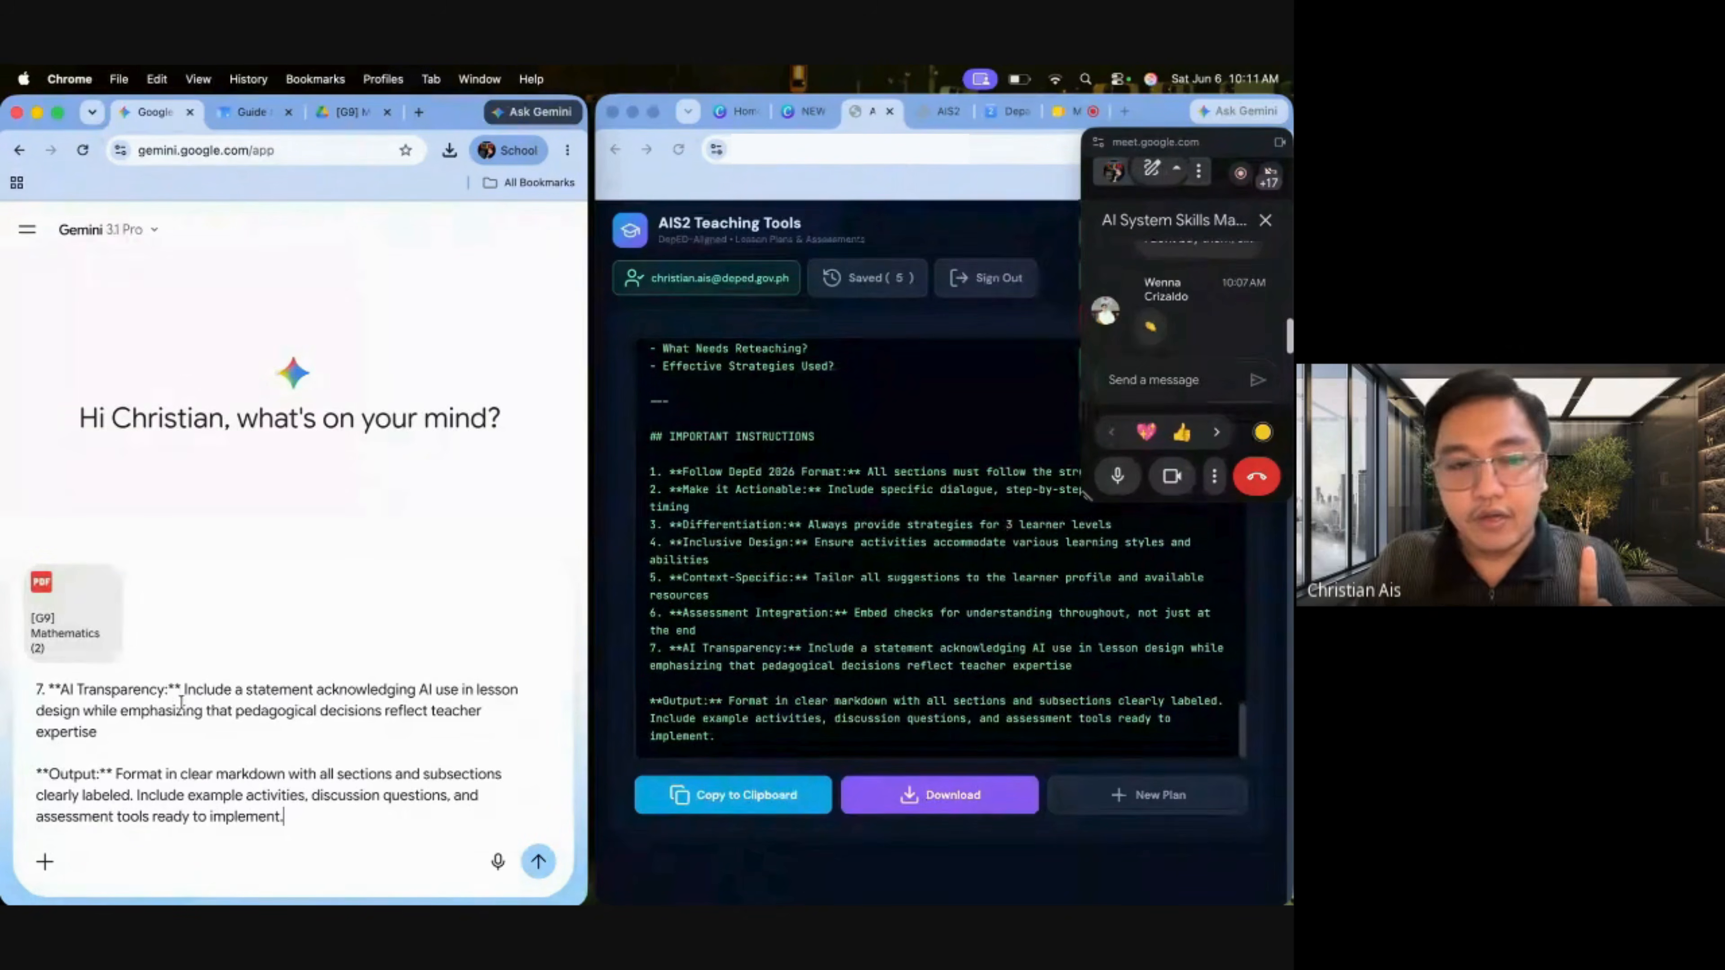
Check the pasted lesson plan prompt from its beginning and submit it to Gemini together with the PDF
scroll(181, 703, "up", 15)
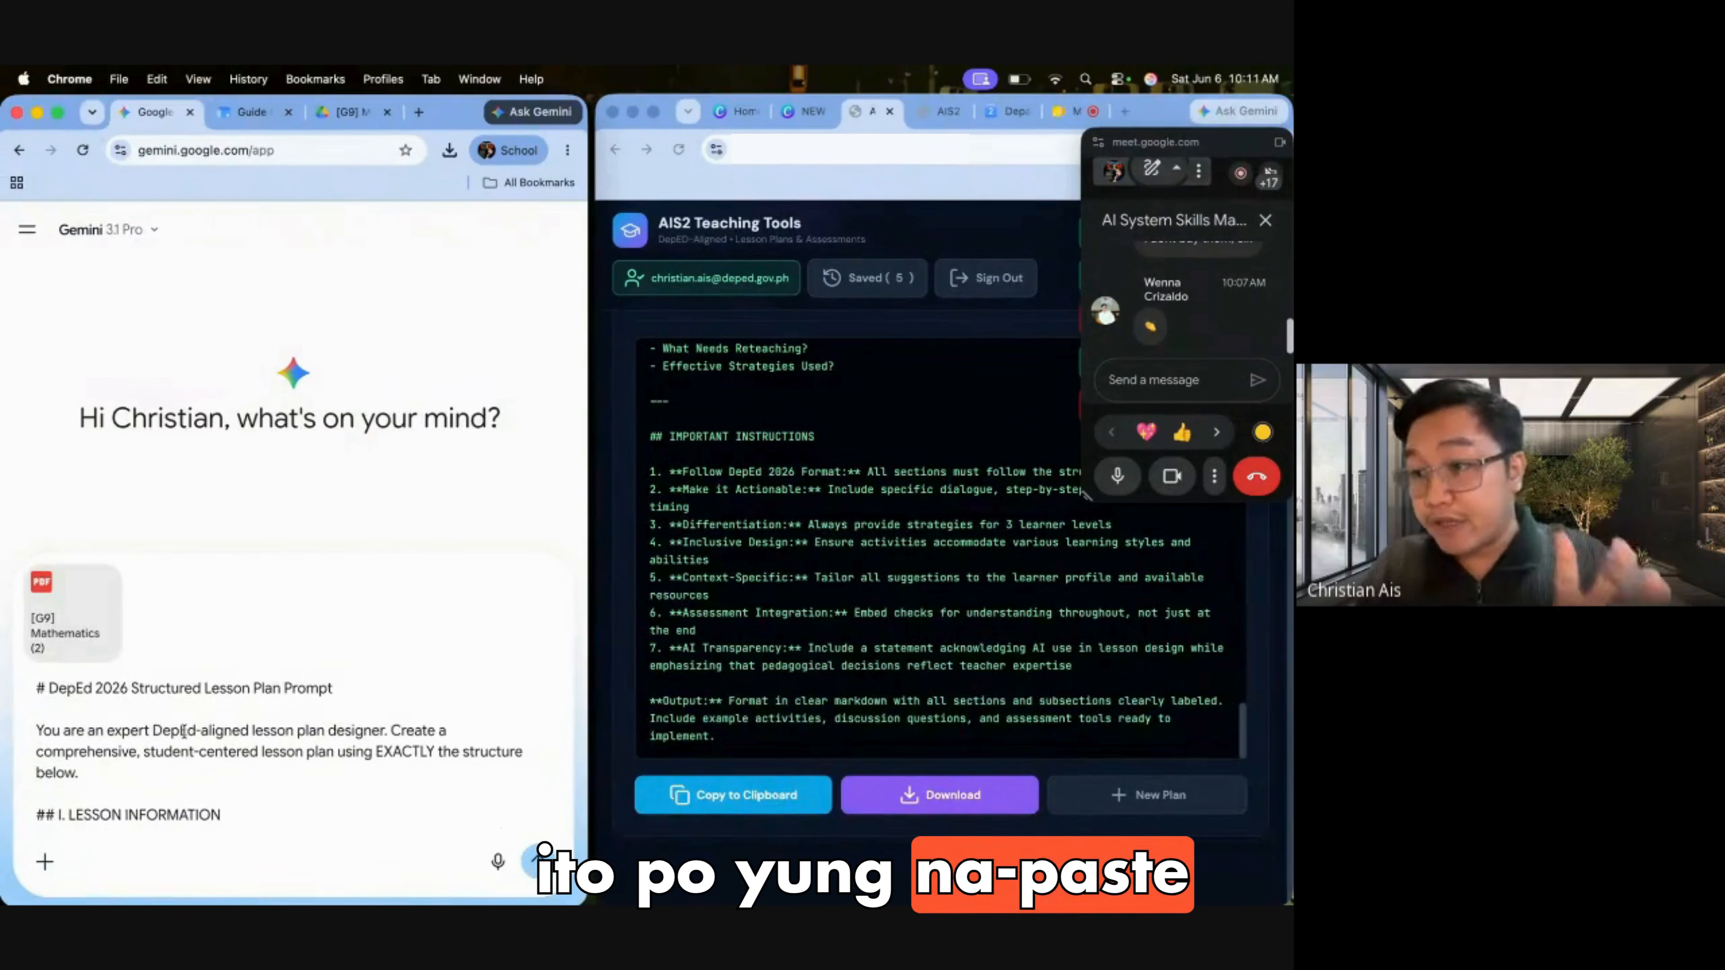
scroll(260, 678, "down", 15)
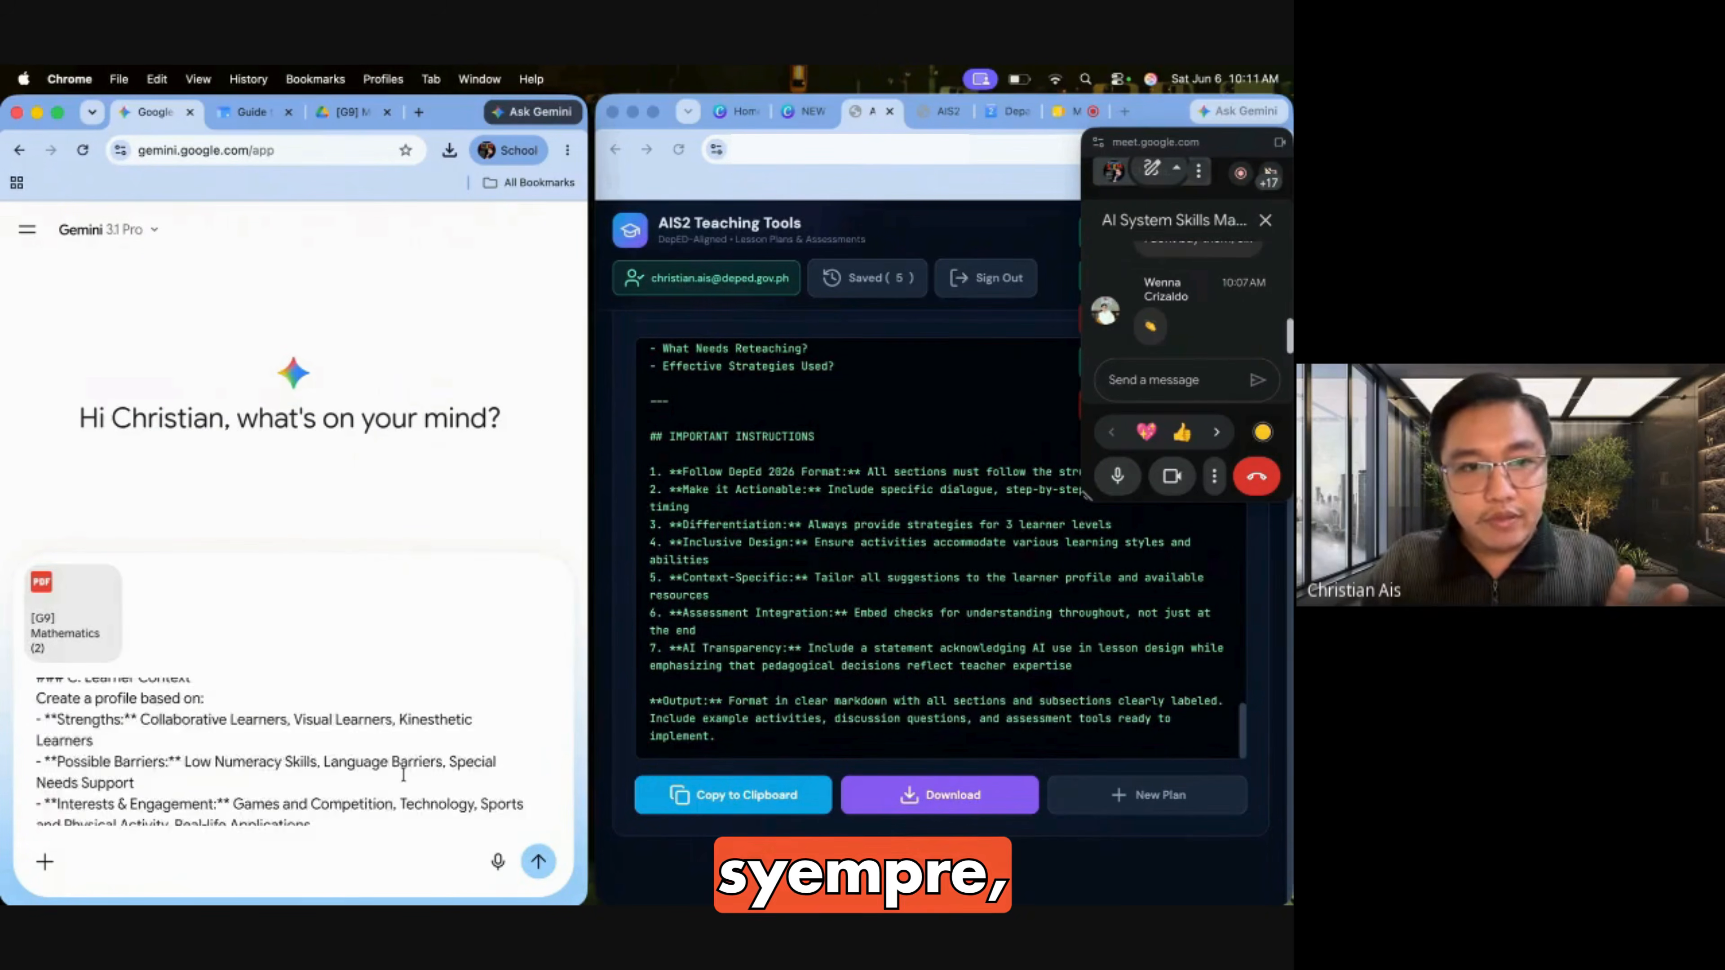
left_click(537, 861)
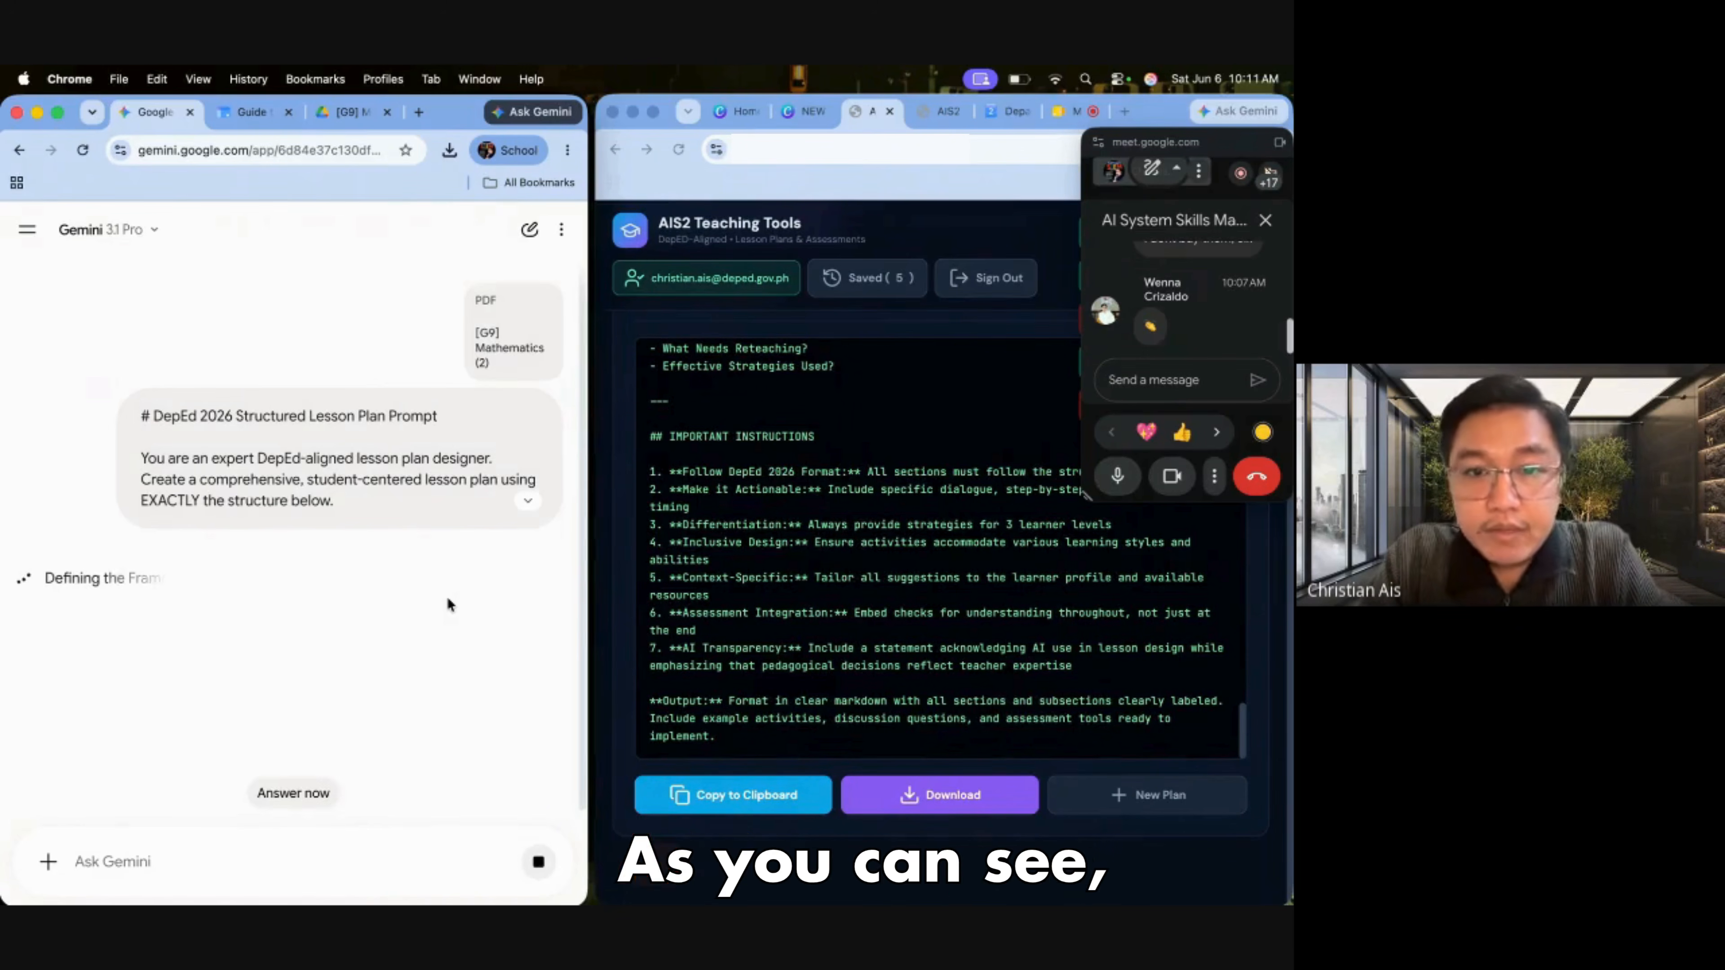
Switch to AIS2 Teaching Tools and view the saved prompt "The Language of Geometry: Points, Lines, Angles, and Construction"
left_click(883, 280)
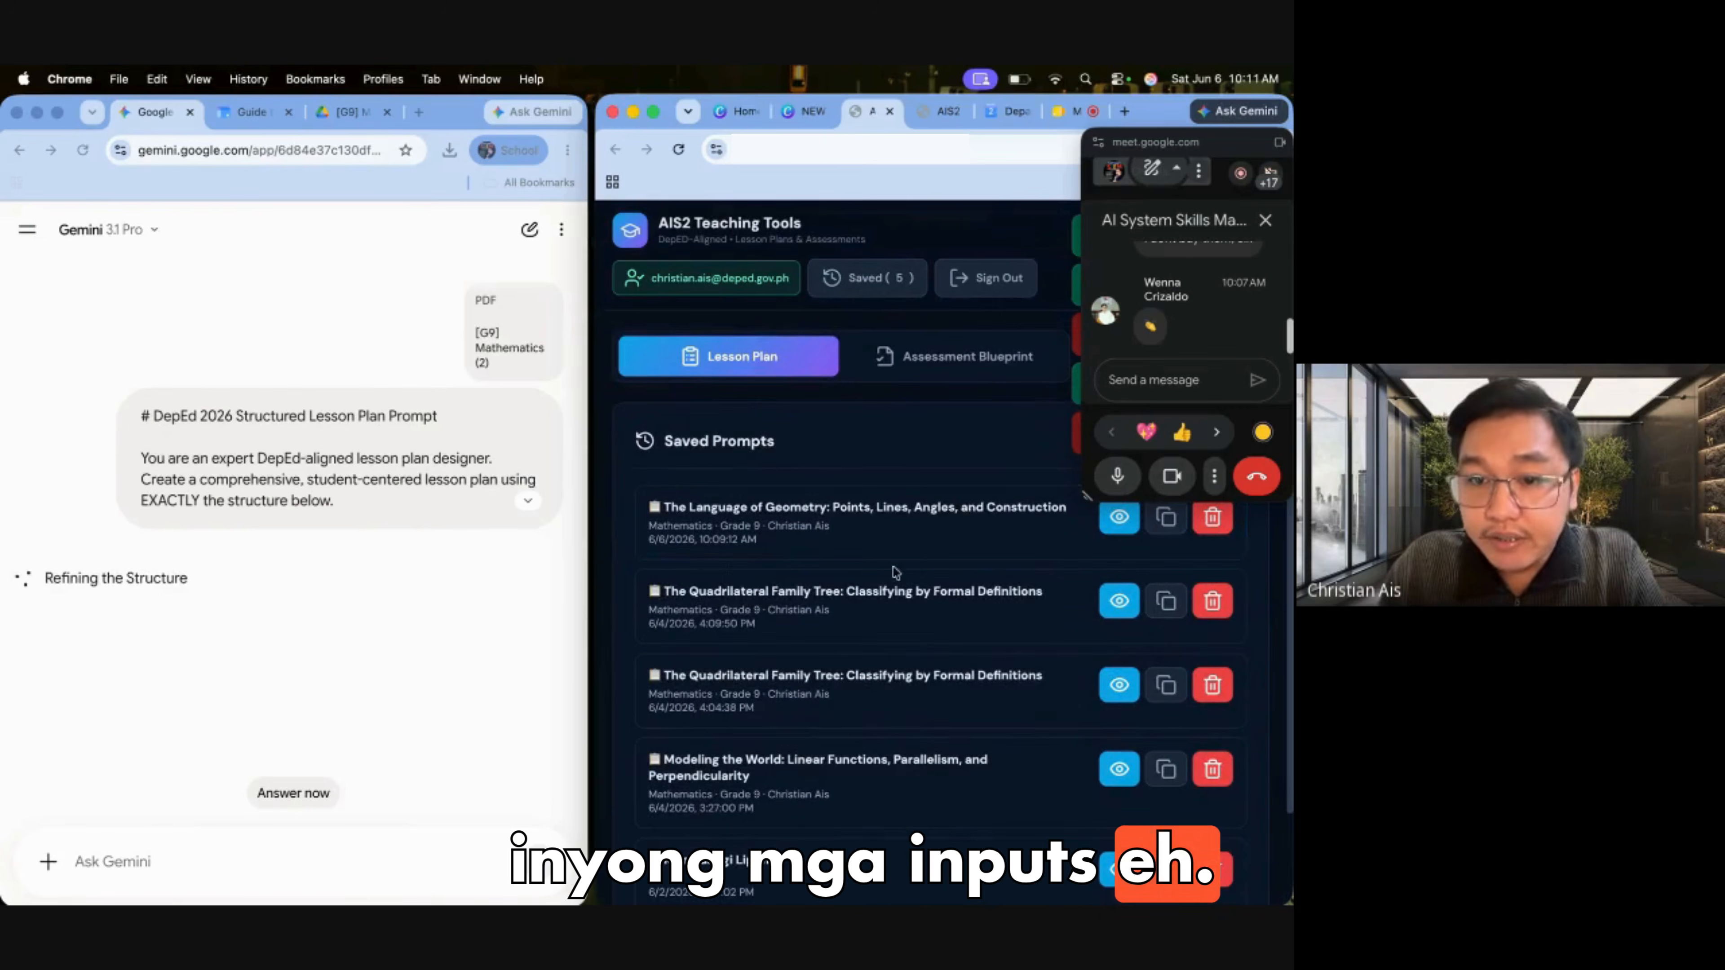
left_click(1117, 518)
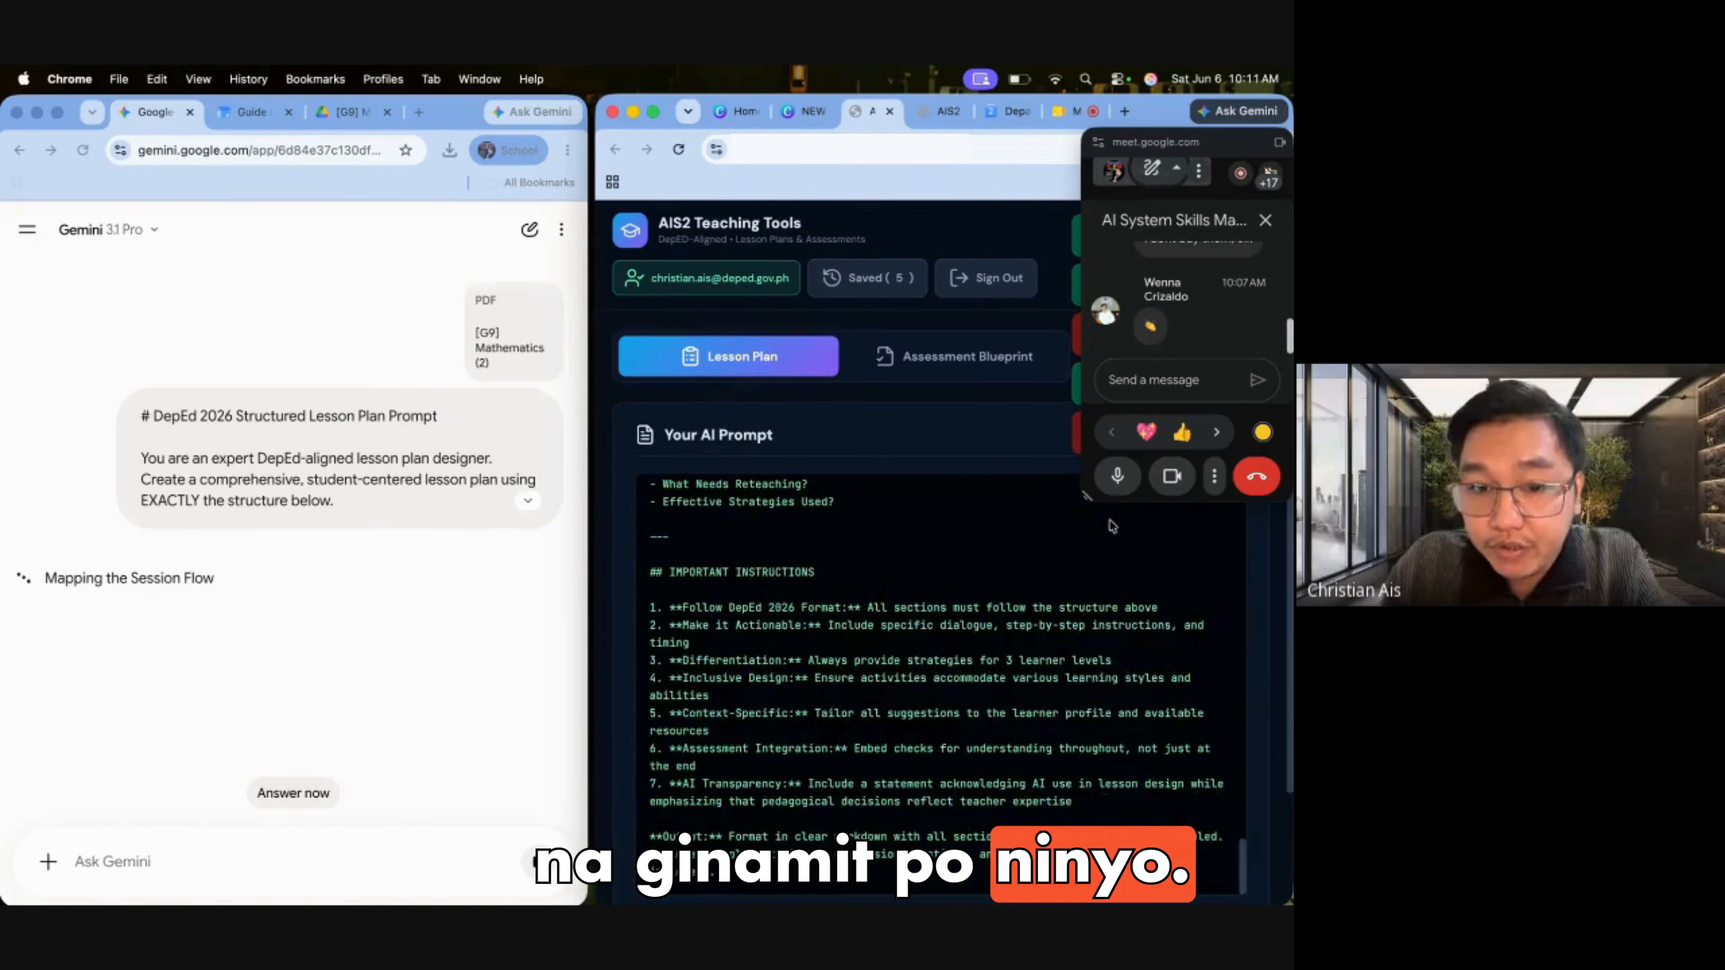
scroll(951, 544, "down", 5)
View the most recent saved Quadrilateral Family Tree prompt back to its beginning, and reopen the saved Language of Geometry prompt
left_click(877, 280)
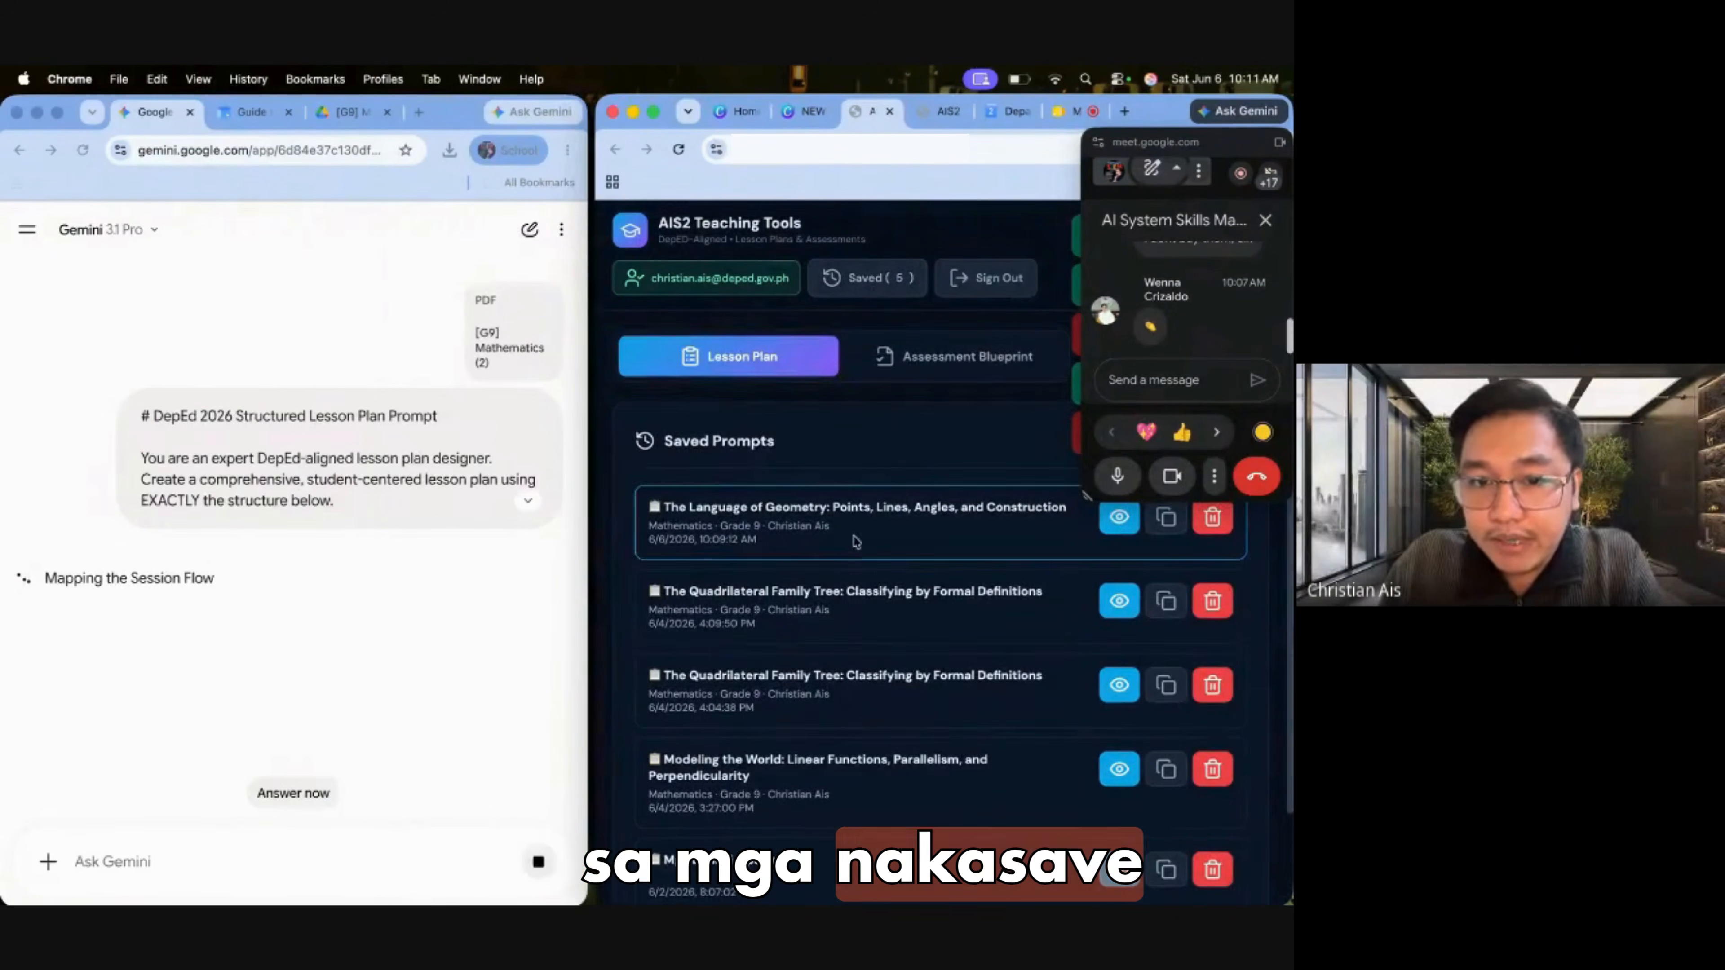
left_click(1120, 602)
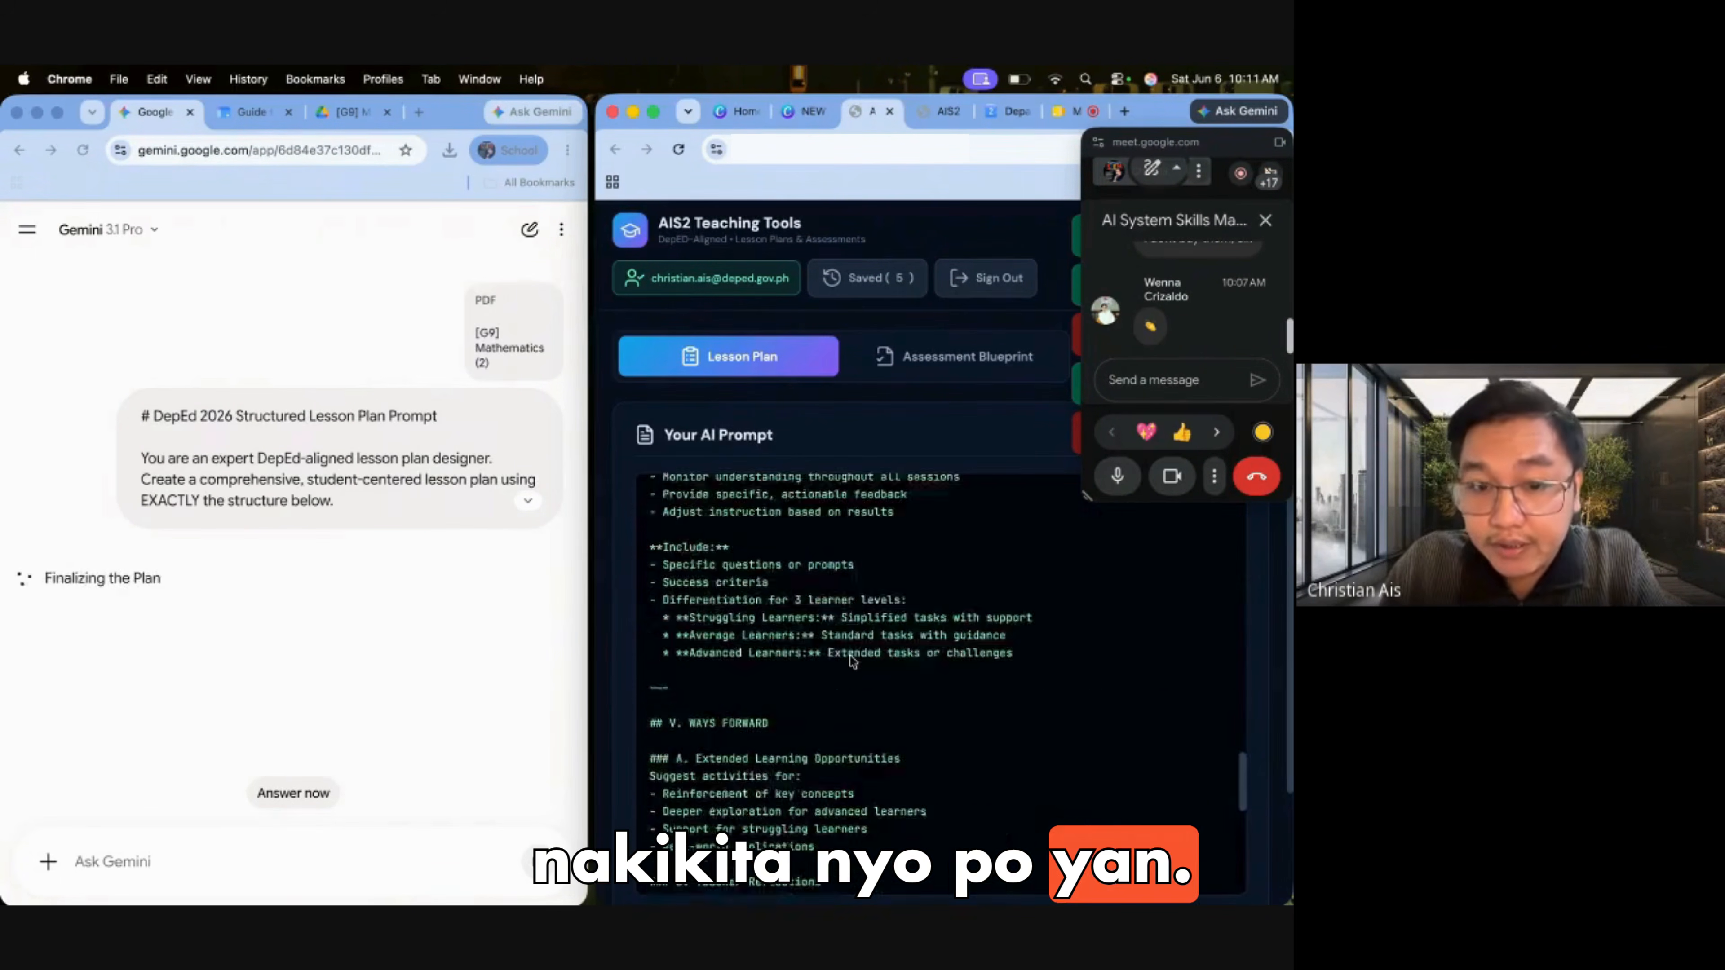
scroll(951, 611, "up", 3)
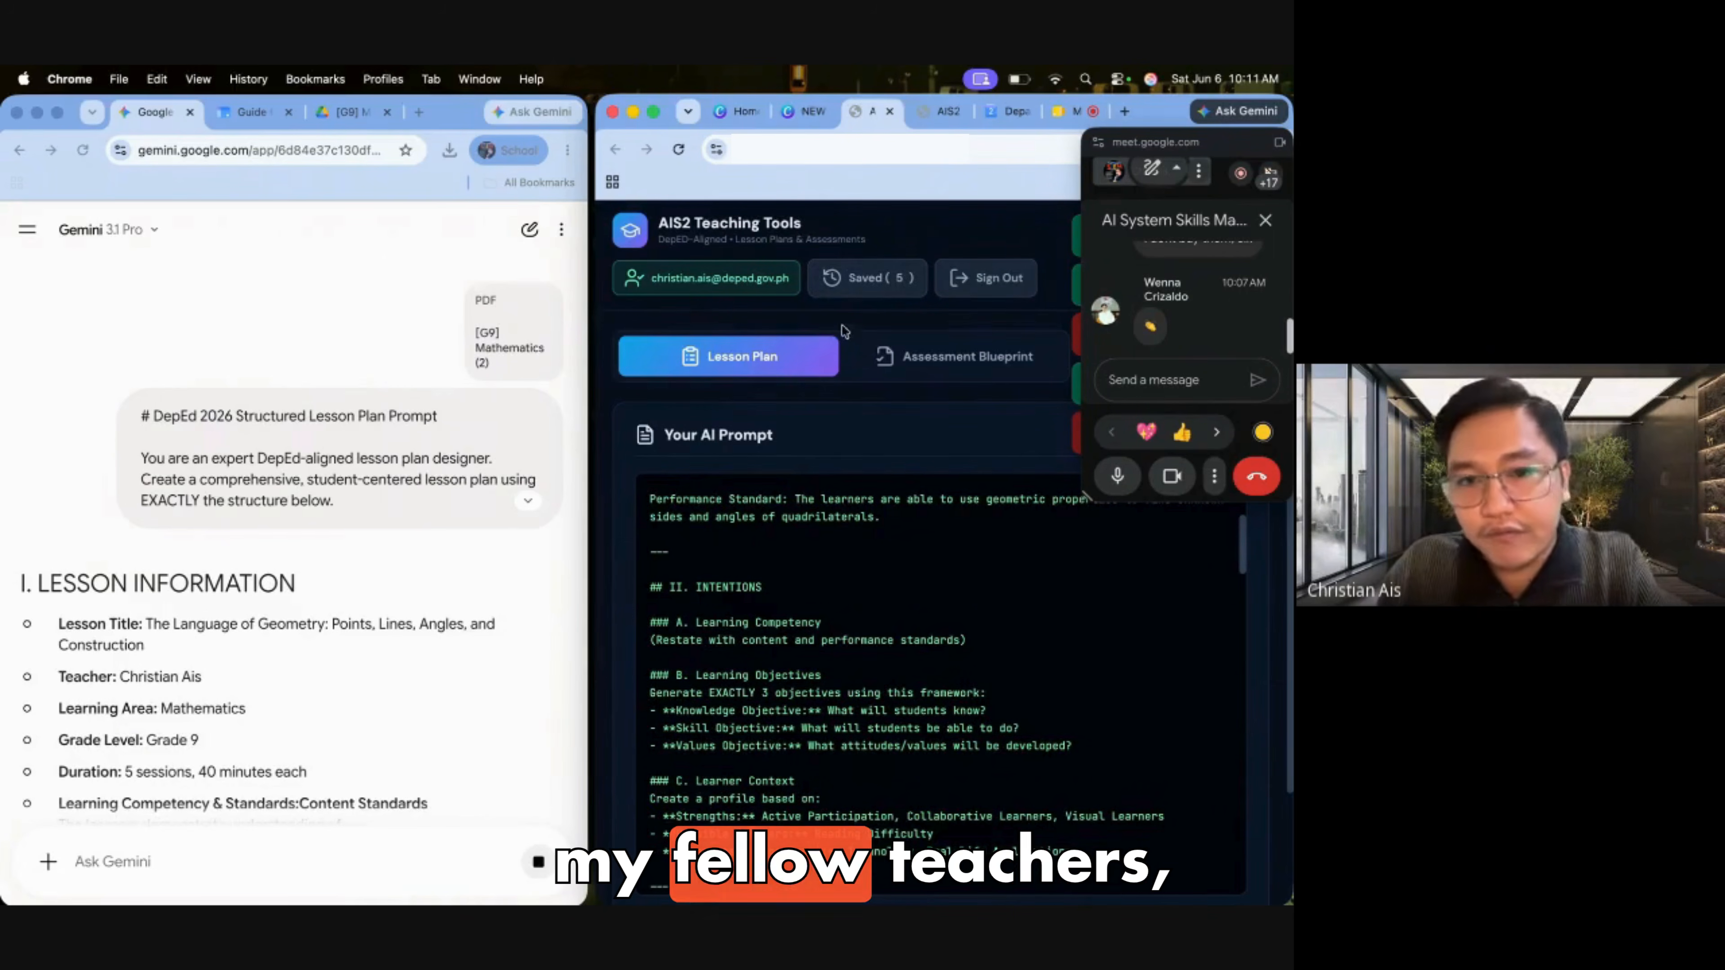
scroll(918, 613, "up", 5)
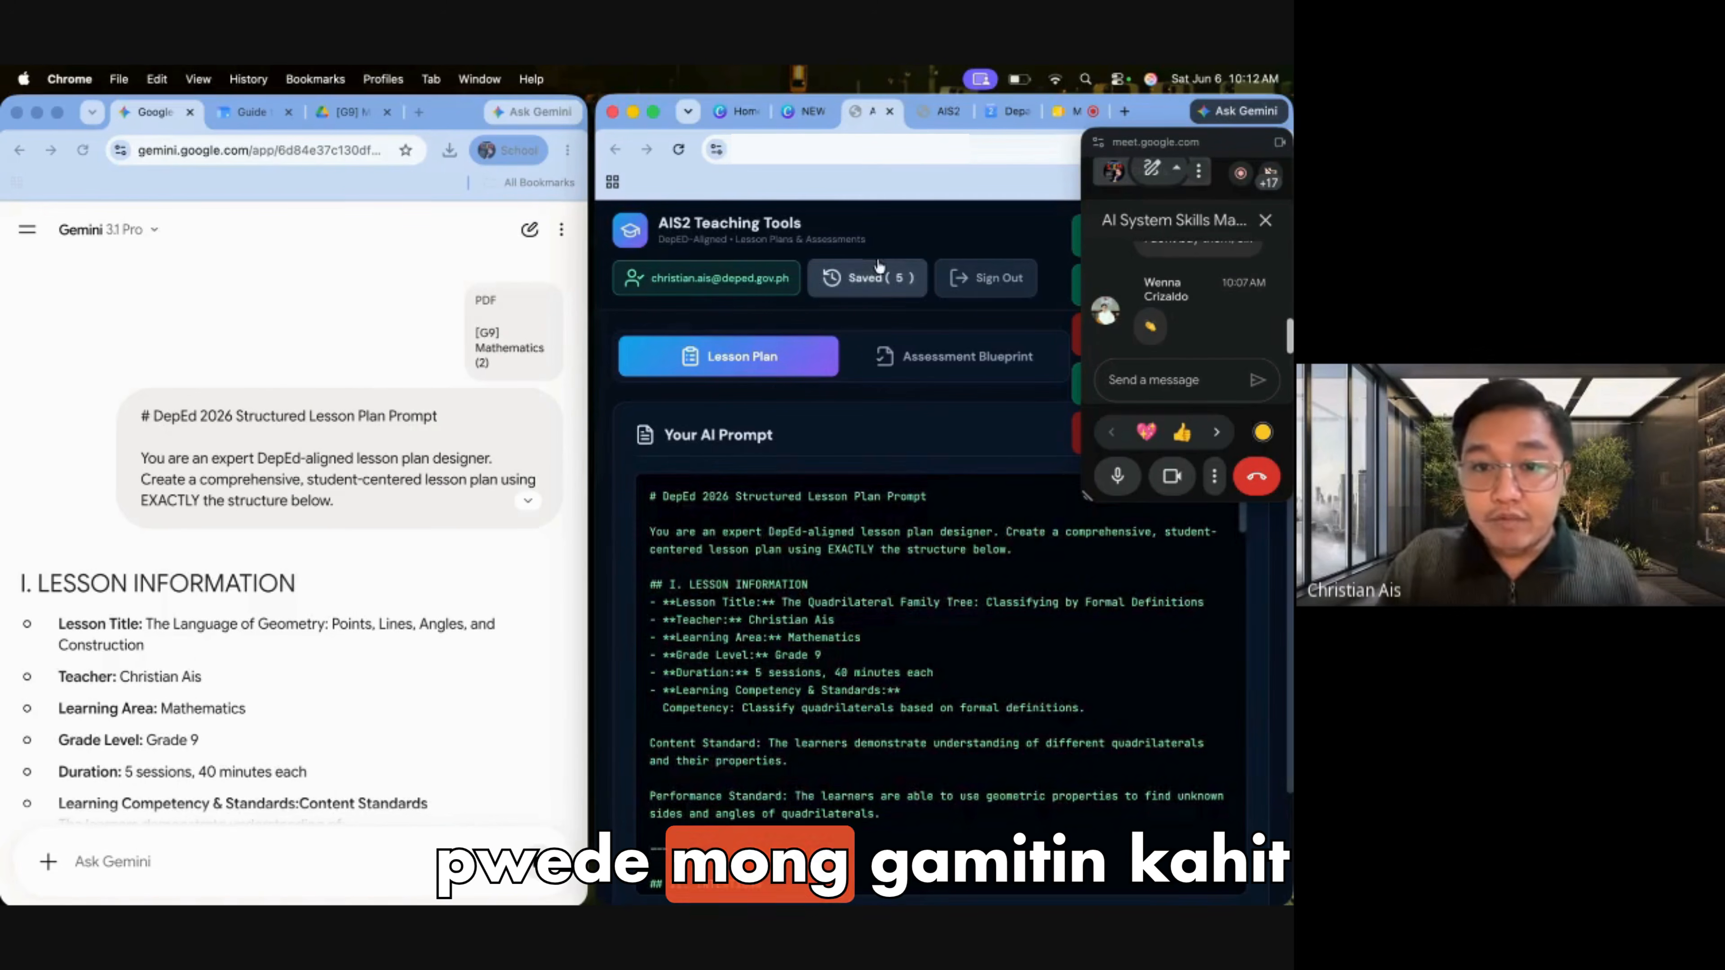
left_click(868, 277)
left_click(1117, 514)
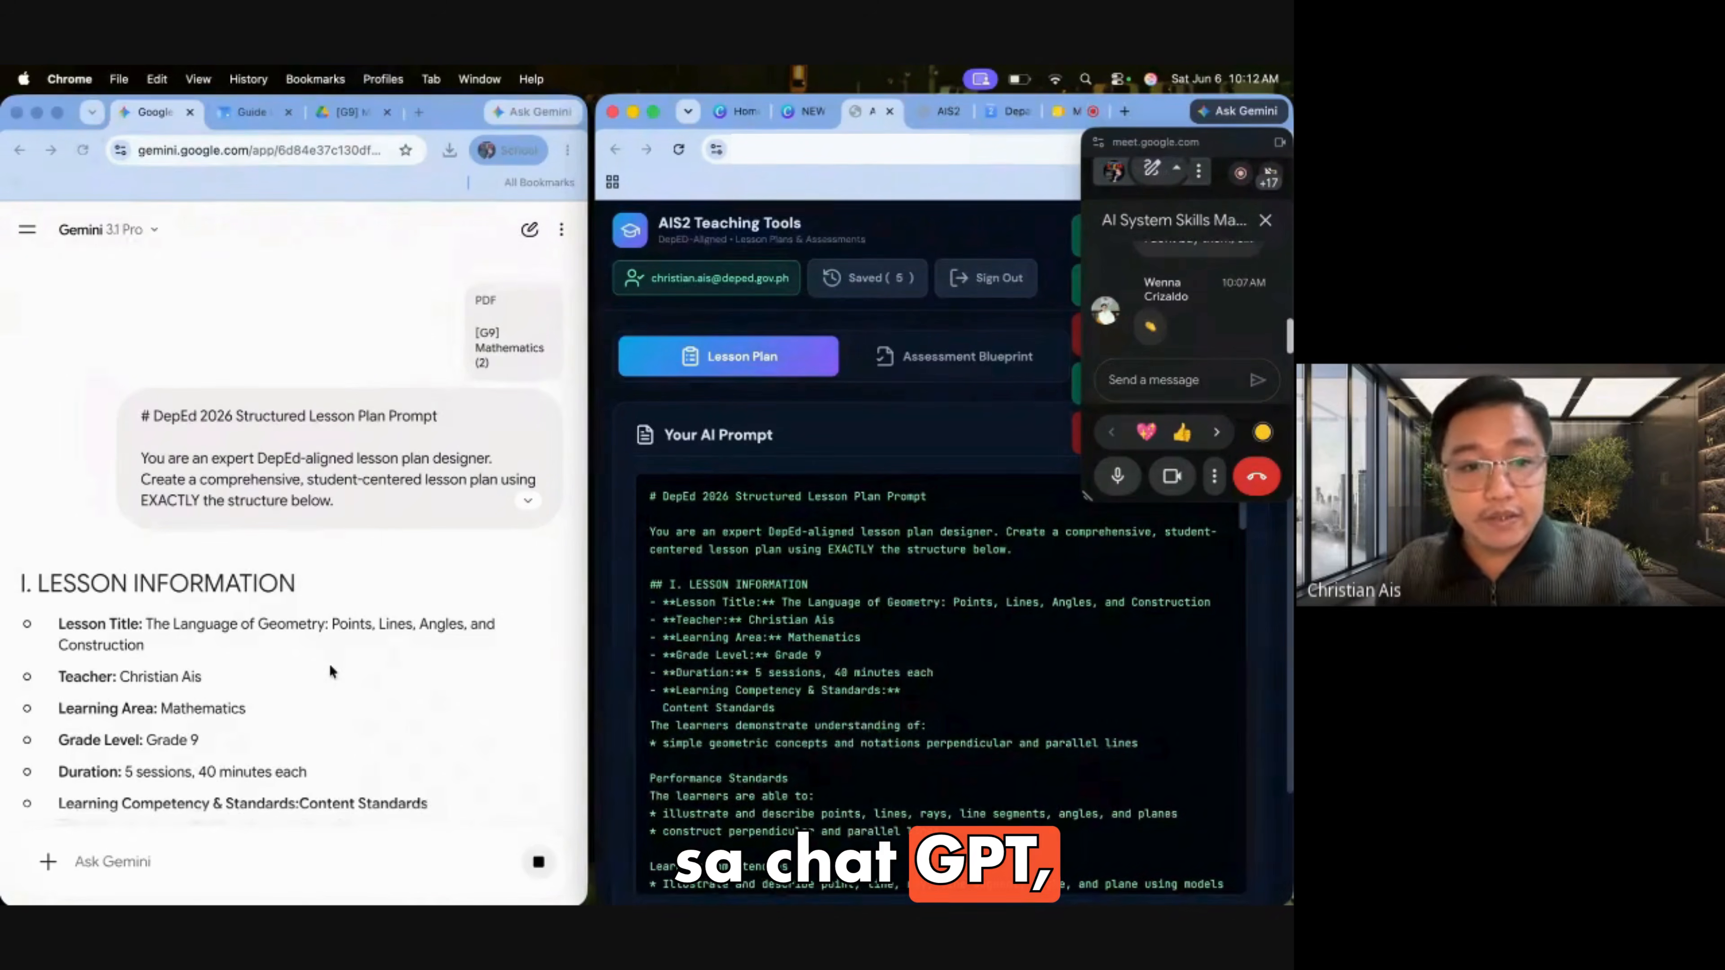
Read the Lesson Information section of Gemini's generated lesson plan and highlight the "II. INTENTIONS" heading
scroll(329, 663, "down", 4)
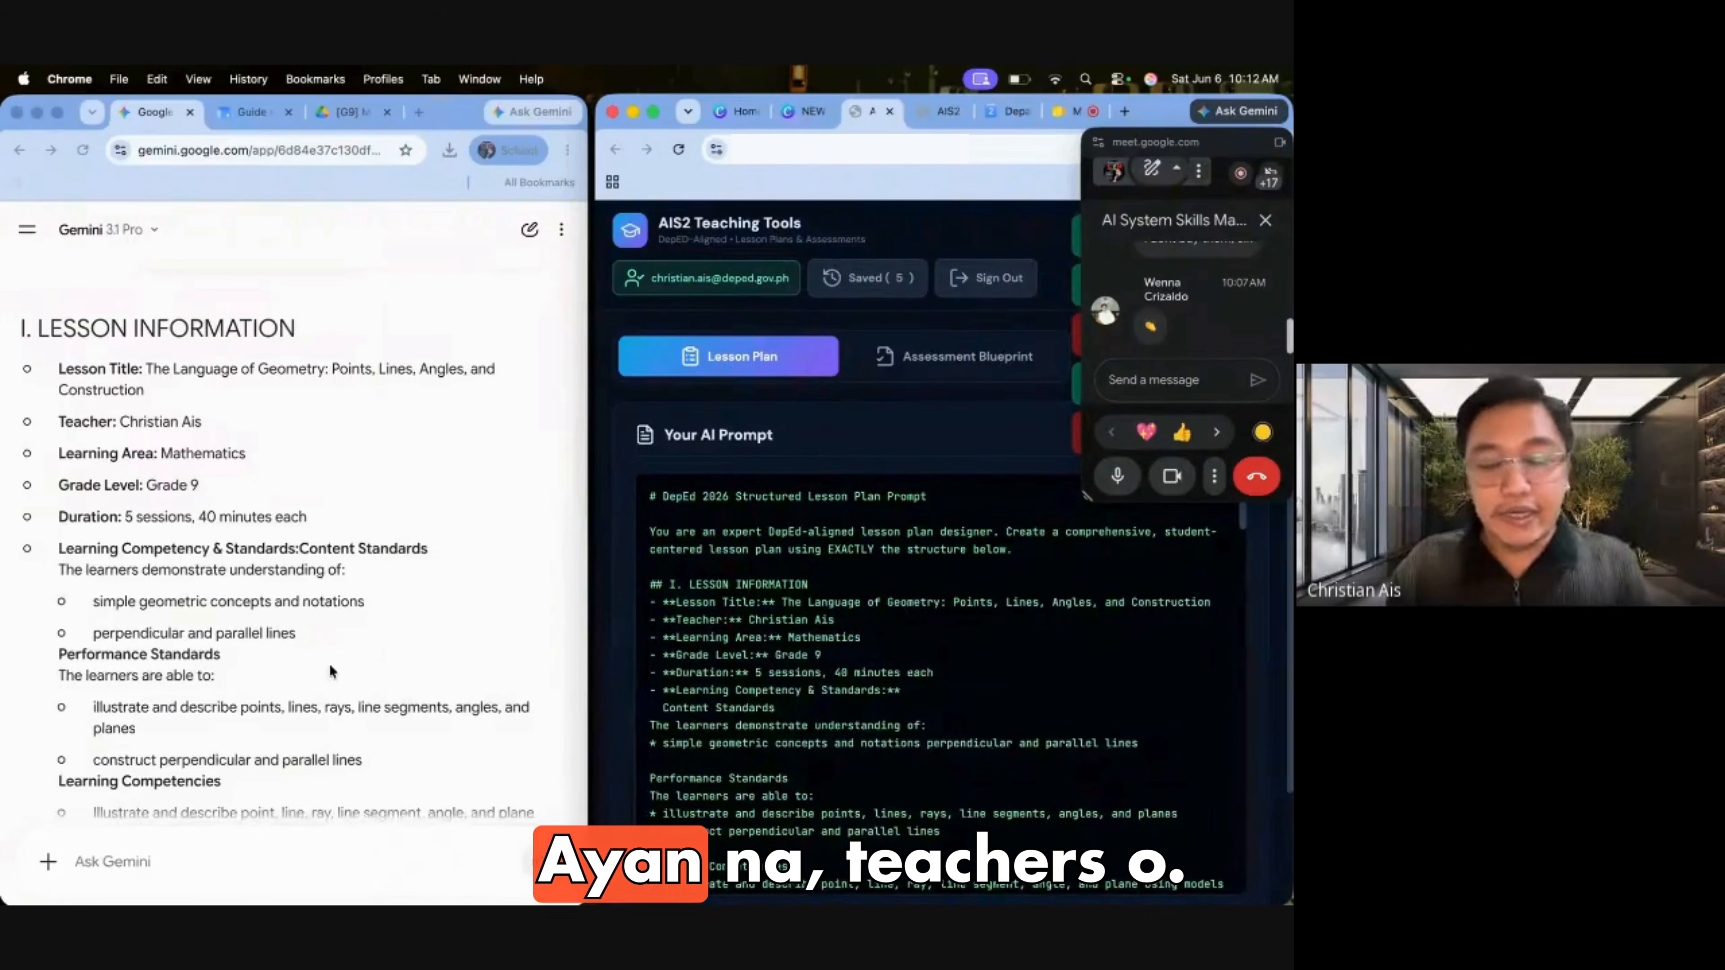
scroll(329, 663, "up", 1)
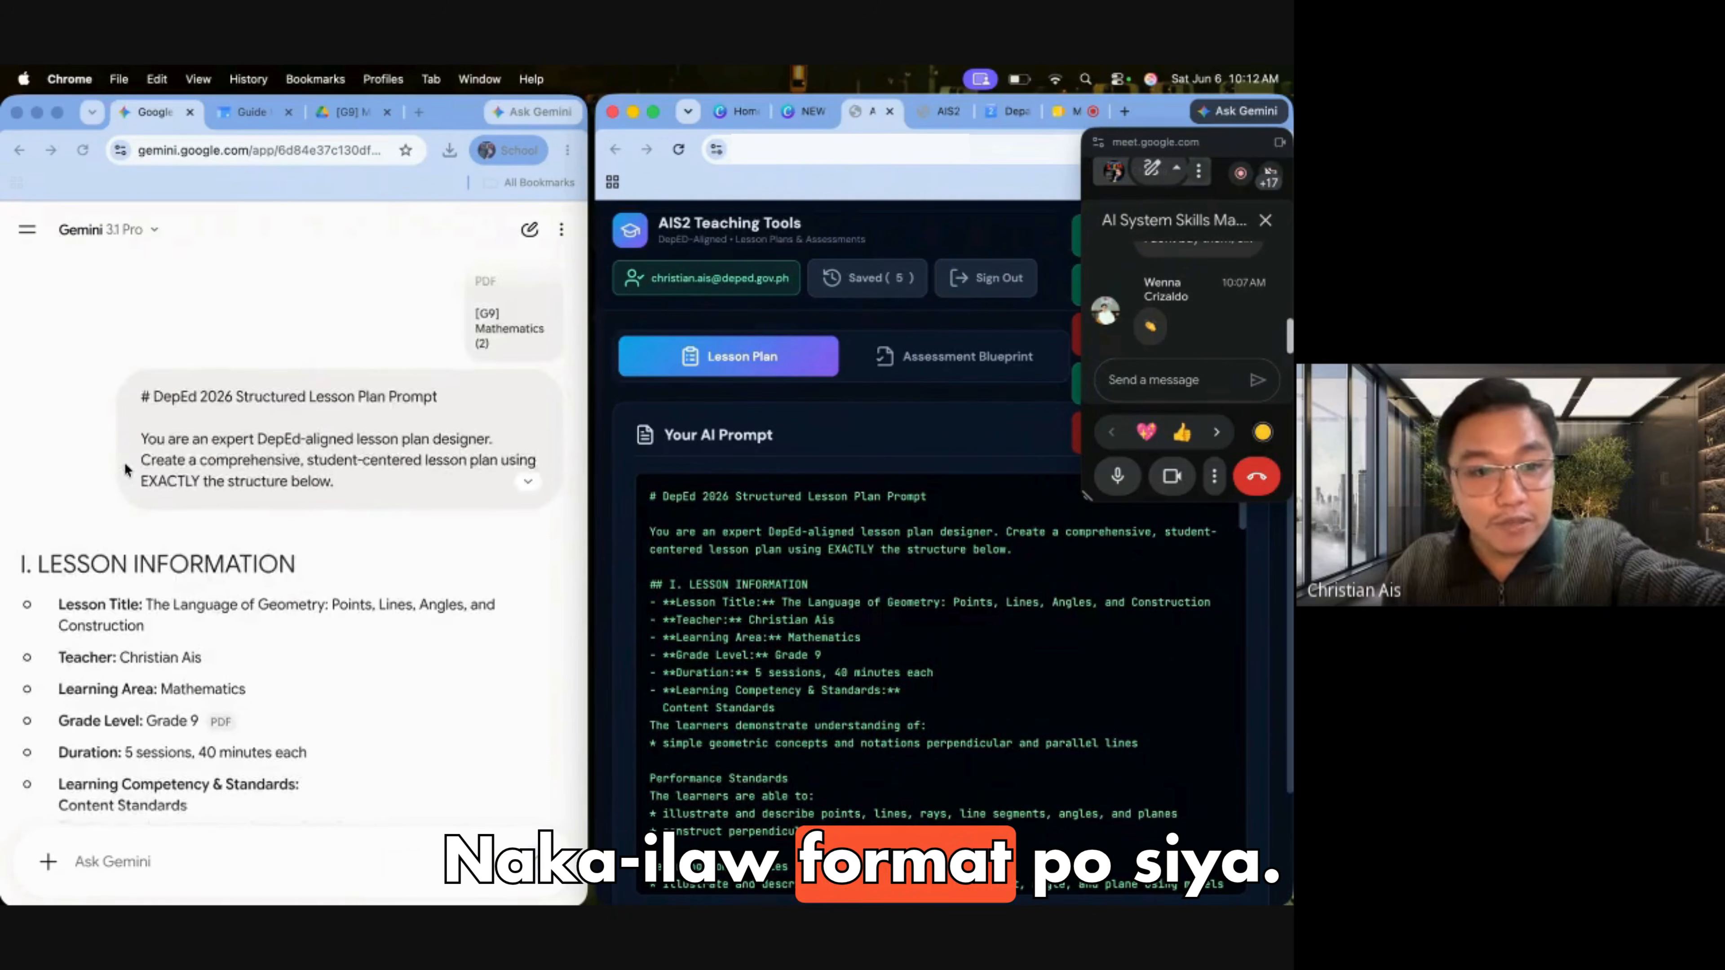
scroll(125, 463, "down", 10)
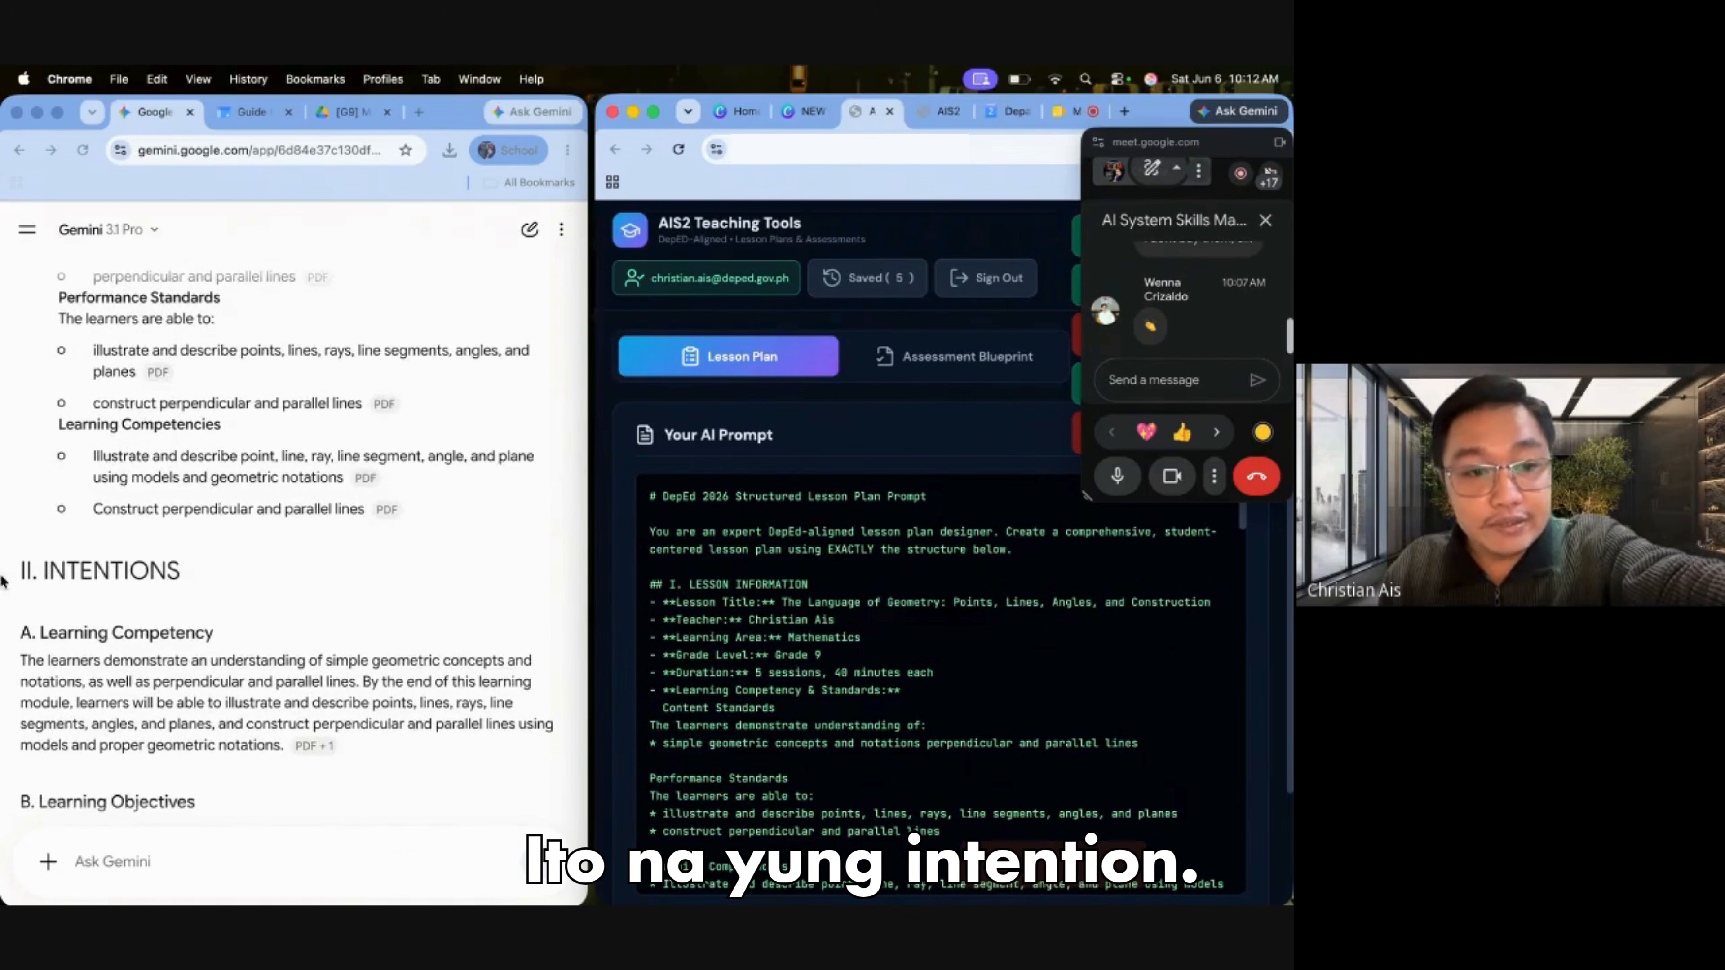
left_click(202, 575)
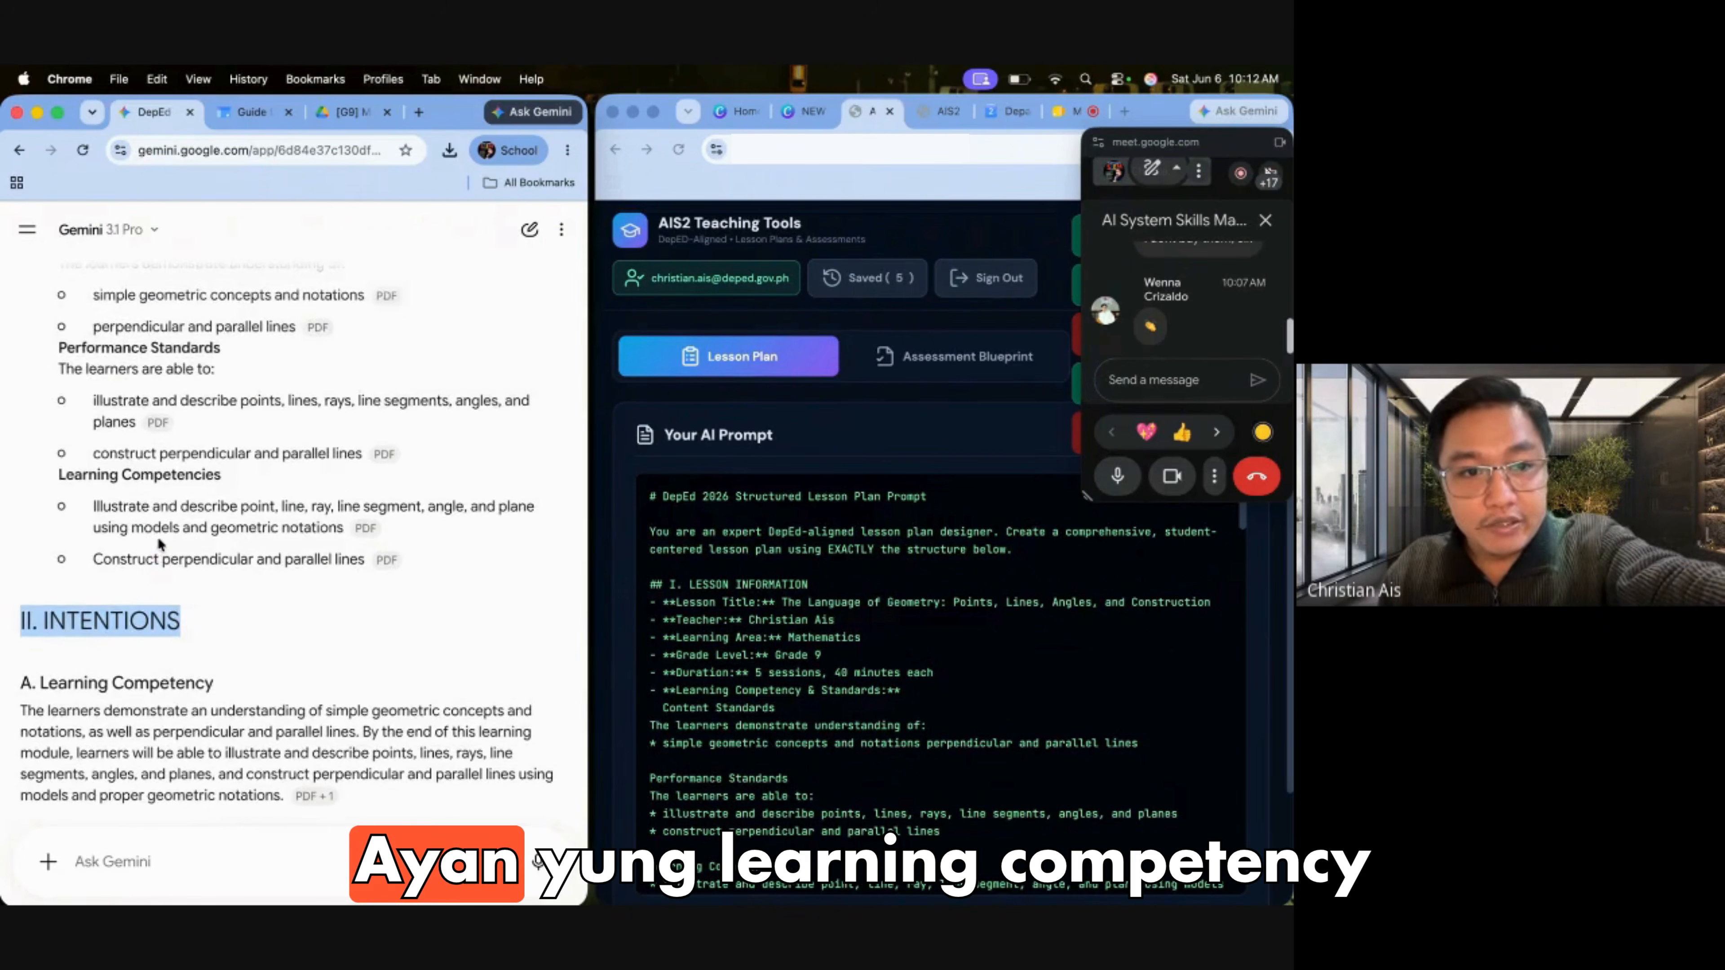
scroll(158, 537, "down", 5)
scroll(157, 537, "down", 2)
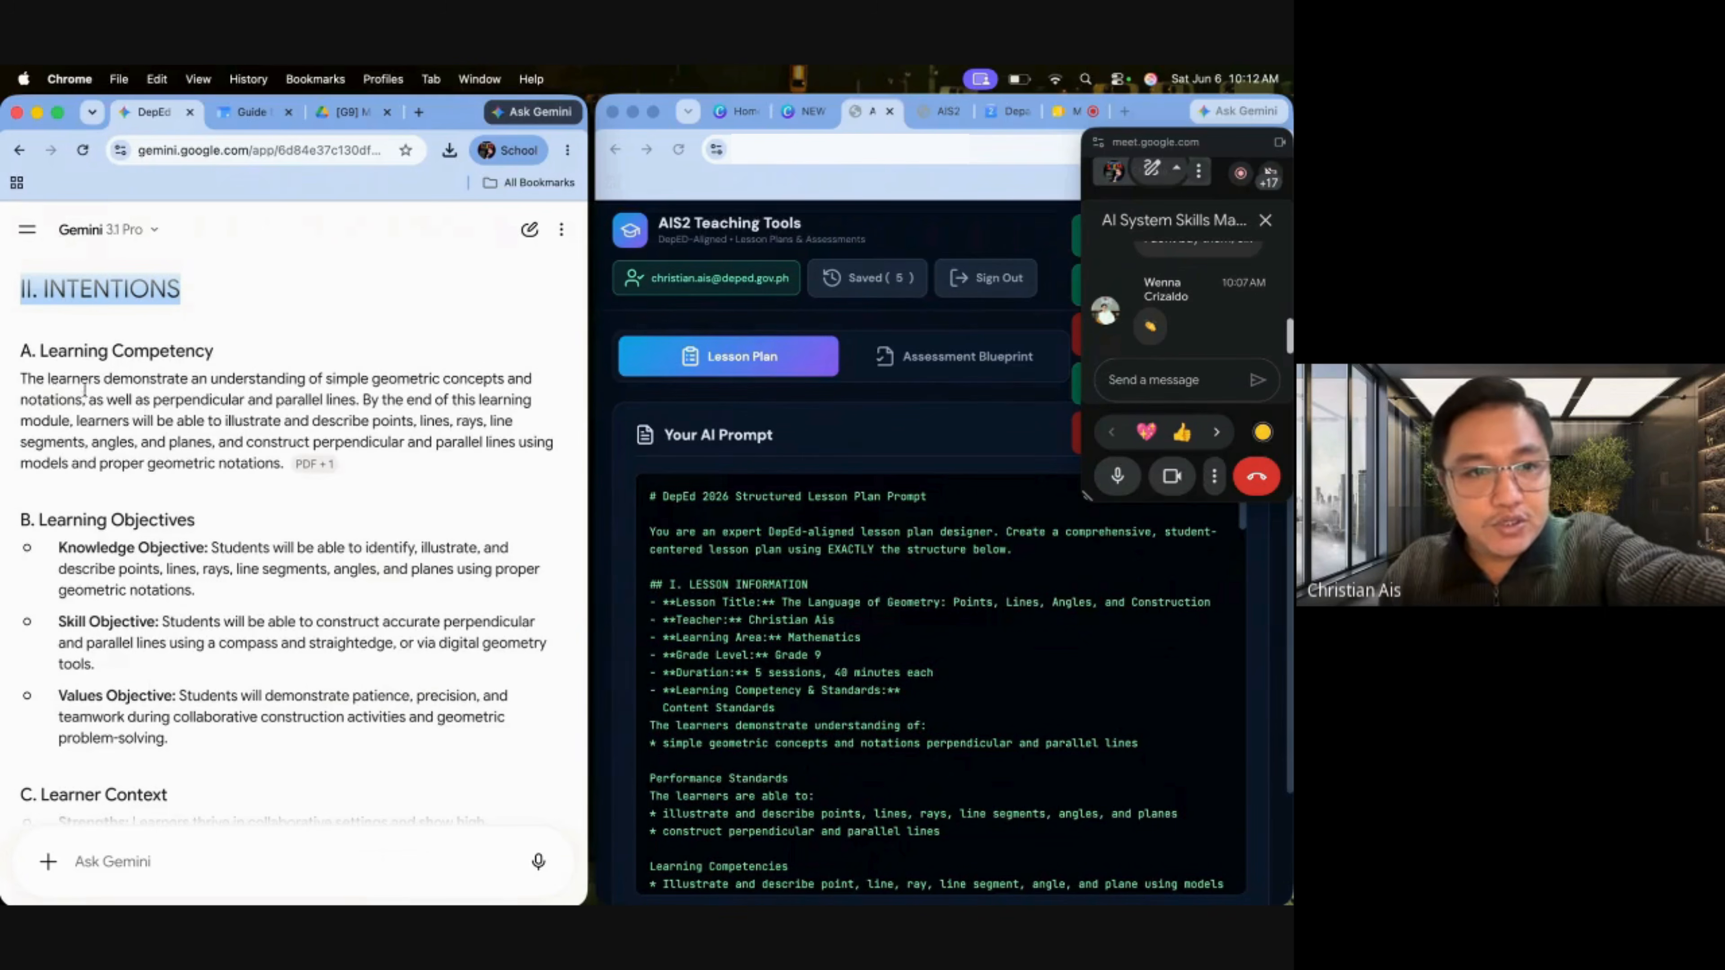
Read through the Intentions section, highlighting the Learning Competency, Learning Objectives and Learner Context parts
left_click_drag(26, 352, 170, 740)
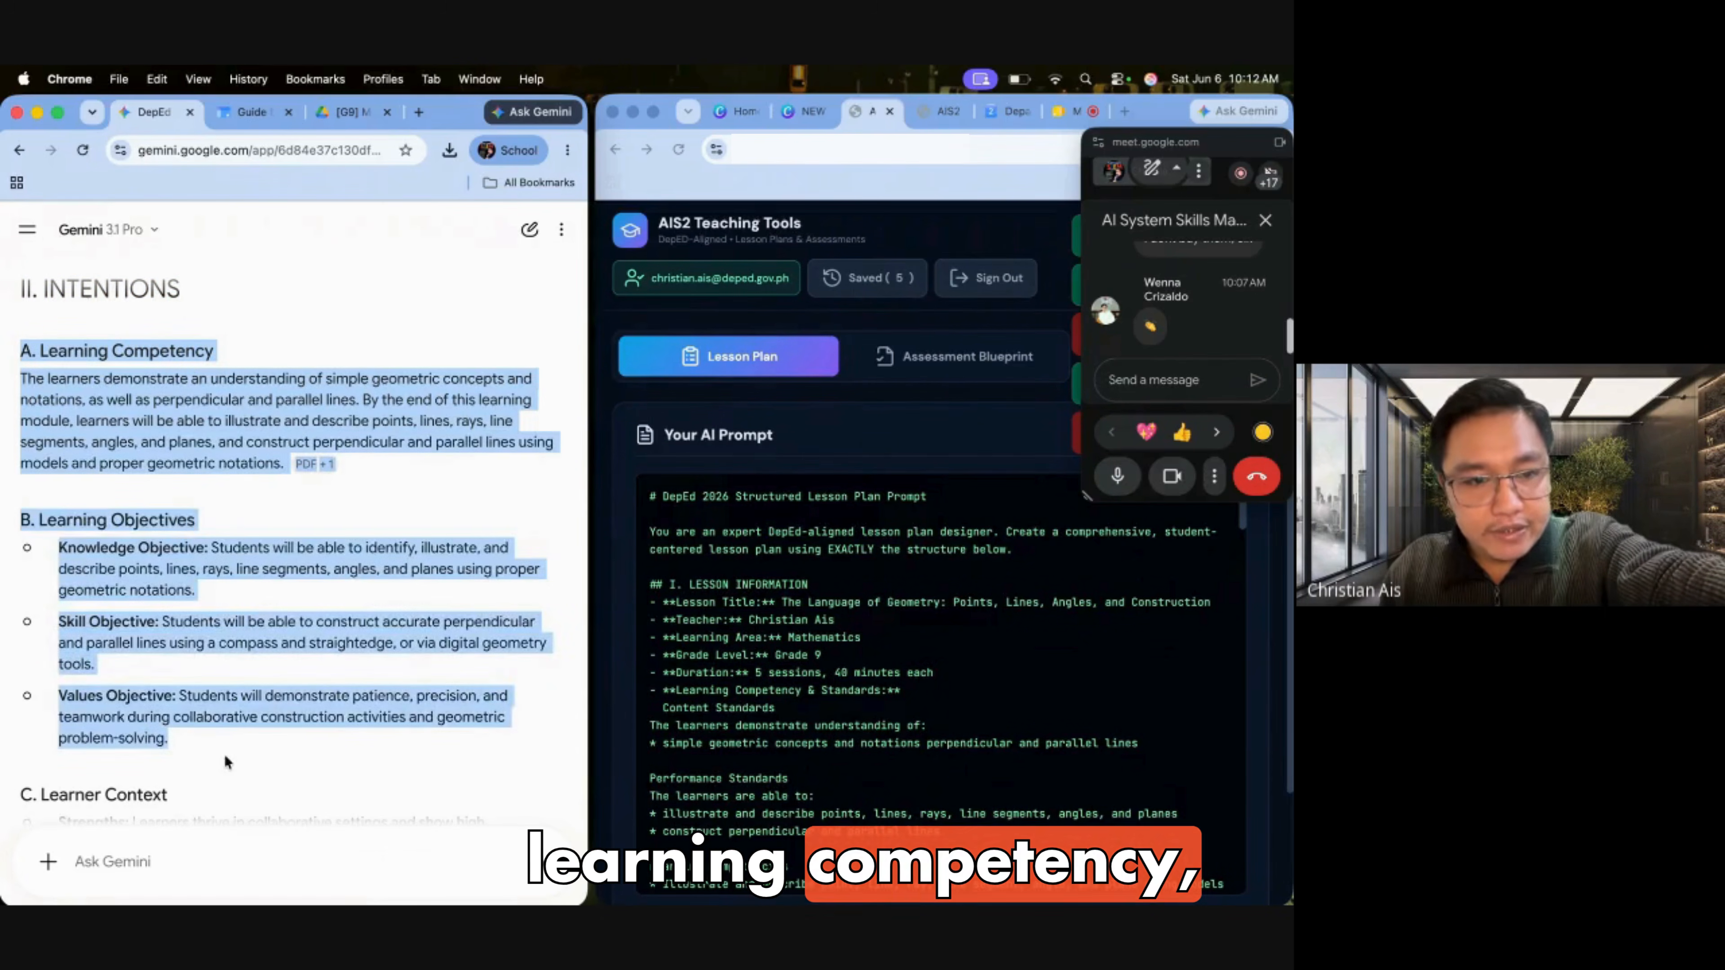
scroll(226, 763, "down", 5)
scroll(226, 762, "down", 2)
left_click_drag(19, 423, 178, 696)
scroll(180, 697, "down", 5)
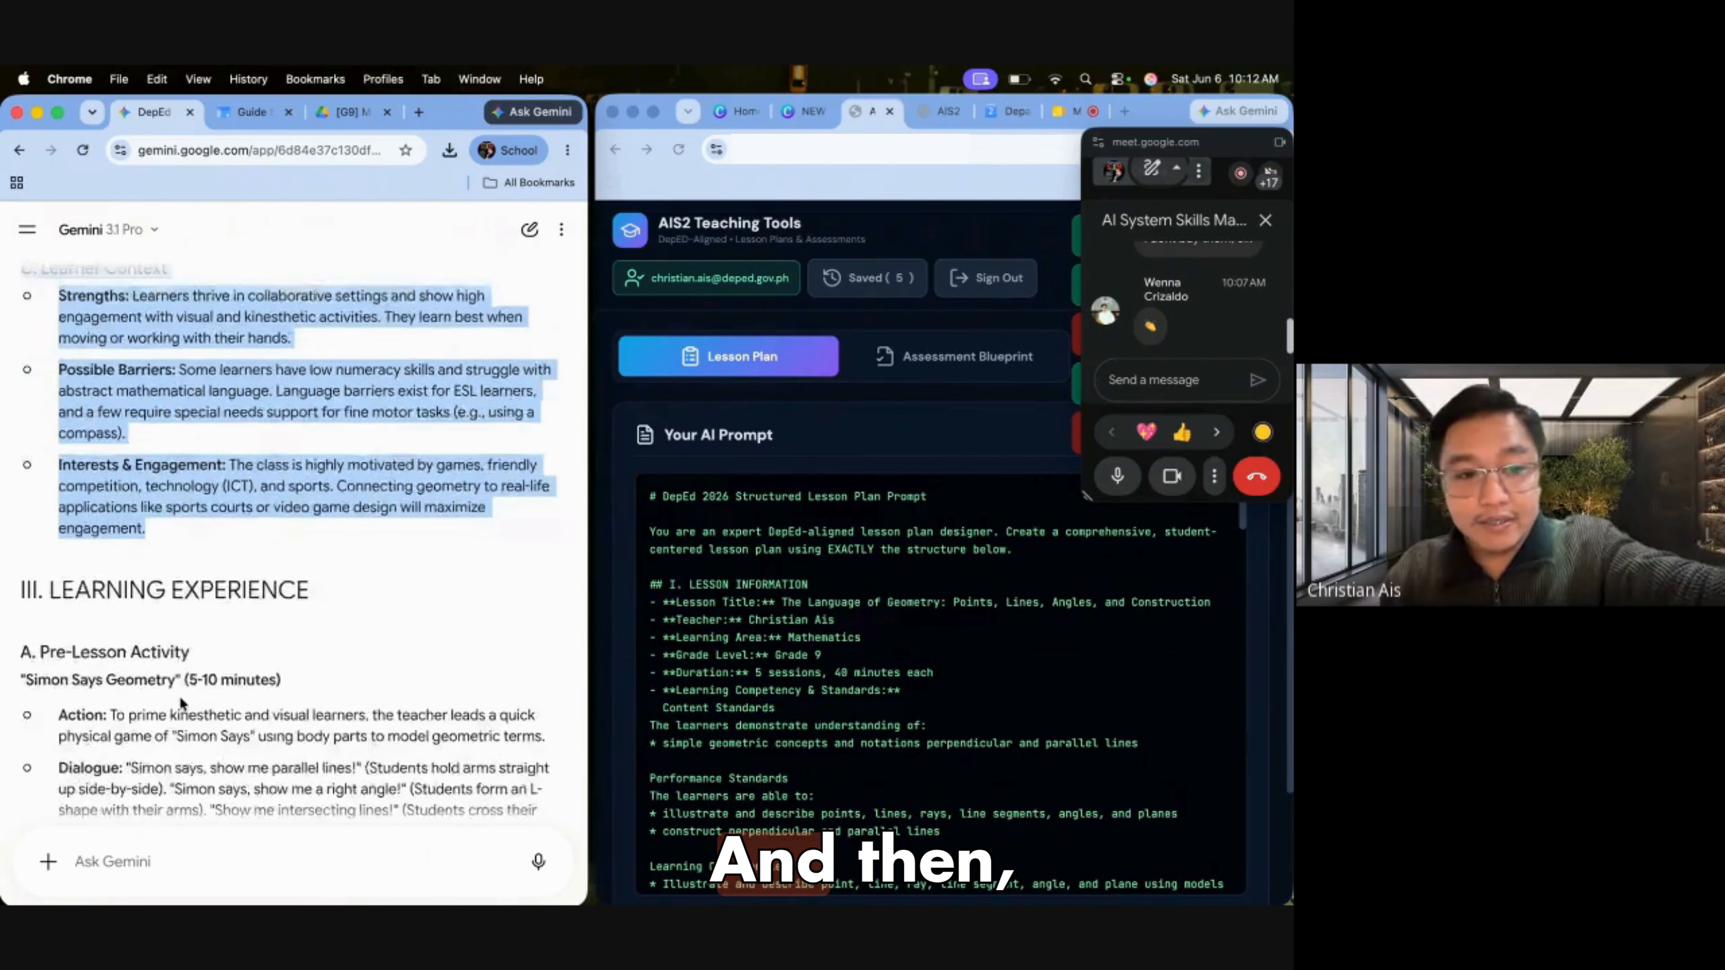
Read the Learning Experience section, highlighting the "Simon Says Geometry" Pre-Lesson Activity and the Session 1 introduction
left_click_drag(33, 433, 167, 646)
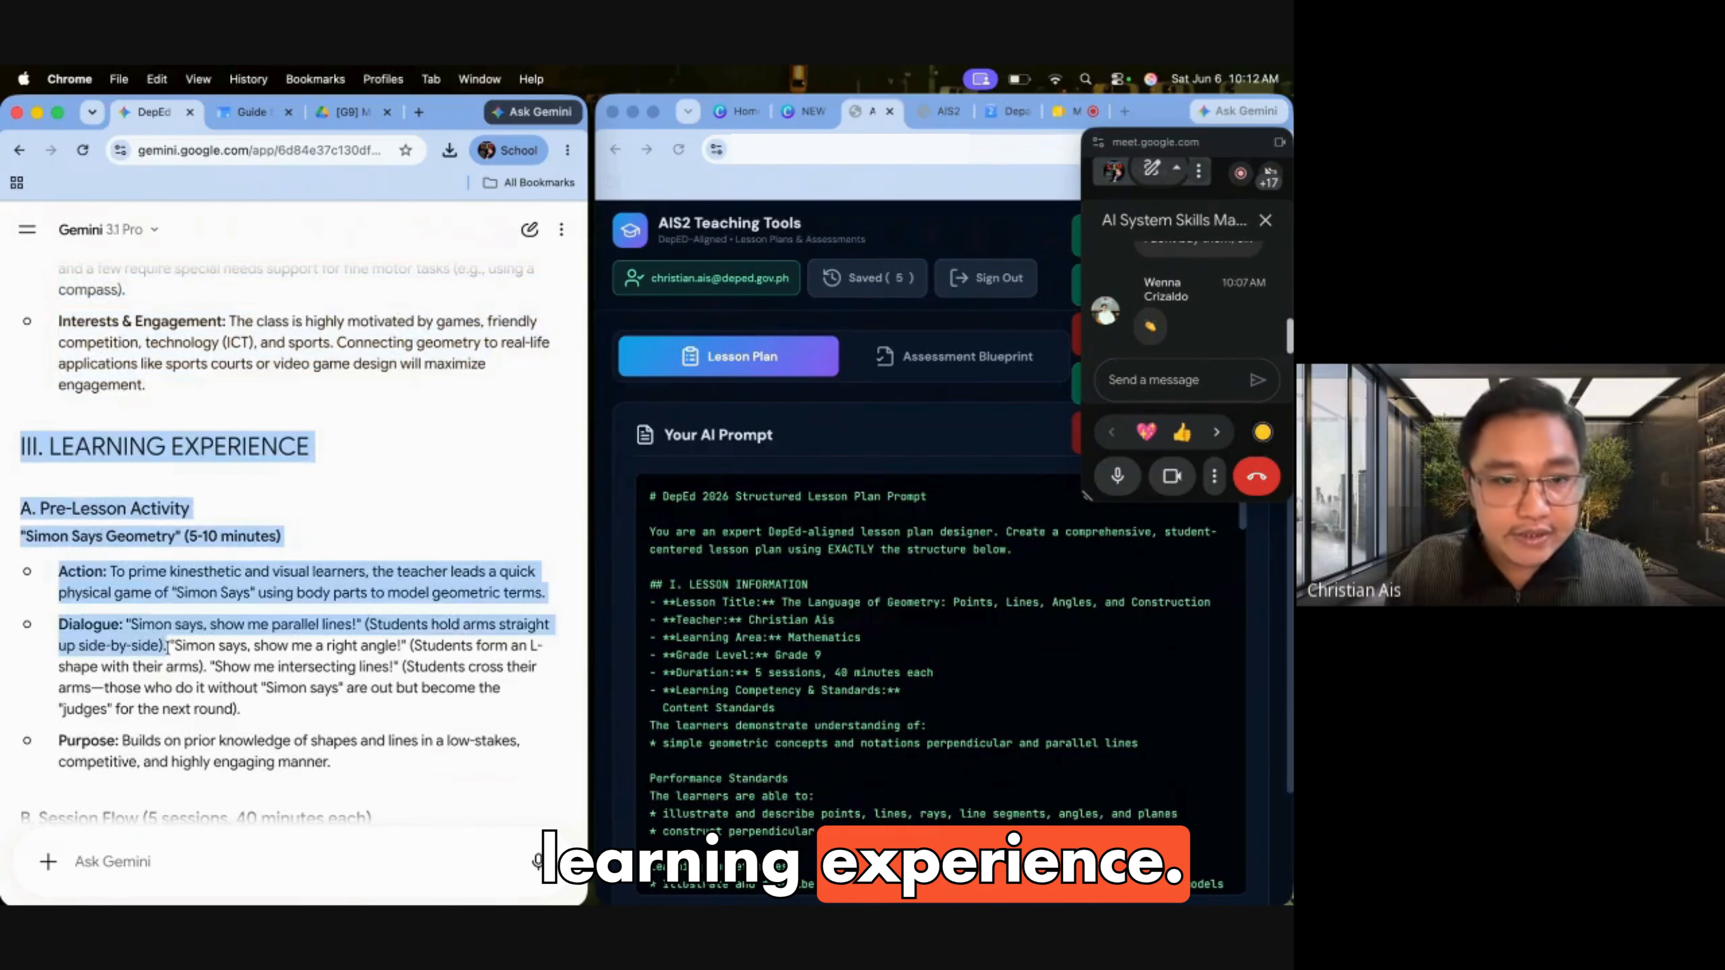
scroll(343, 548, "down", 3)
left_click_drag(342, 548, 359, 592)
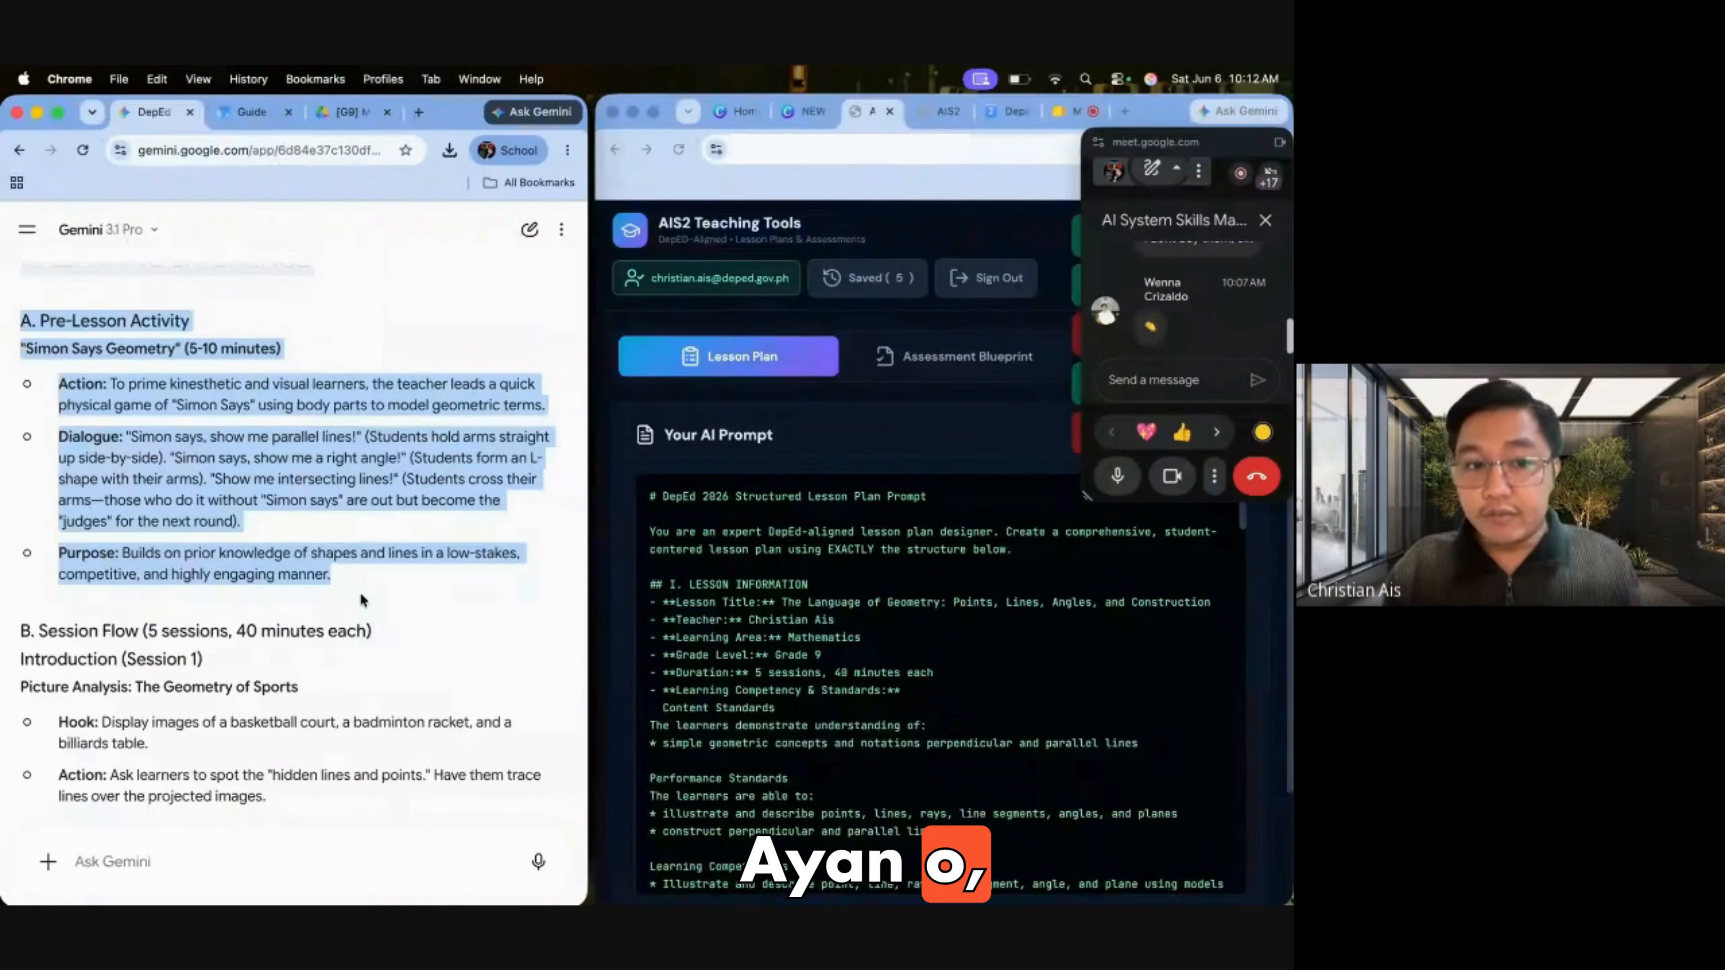
scroll(360, 592, "up", 1)
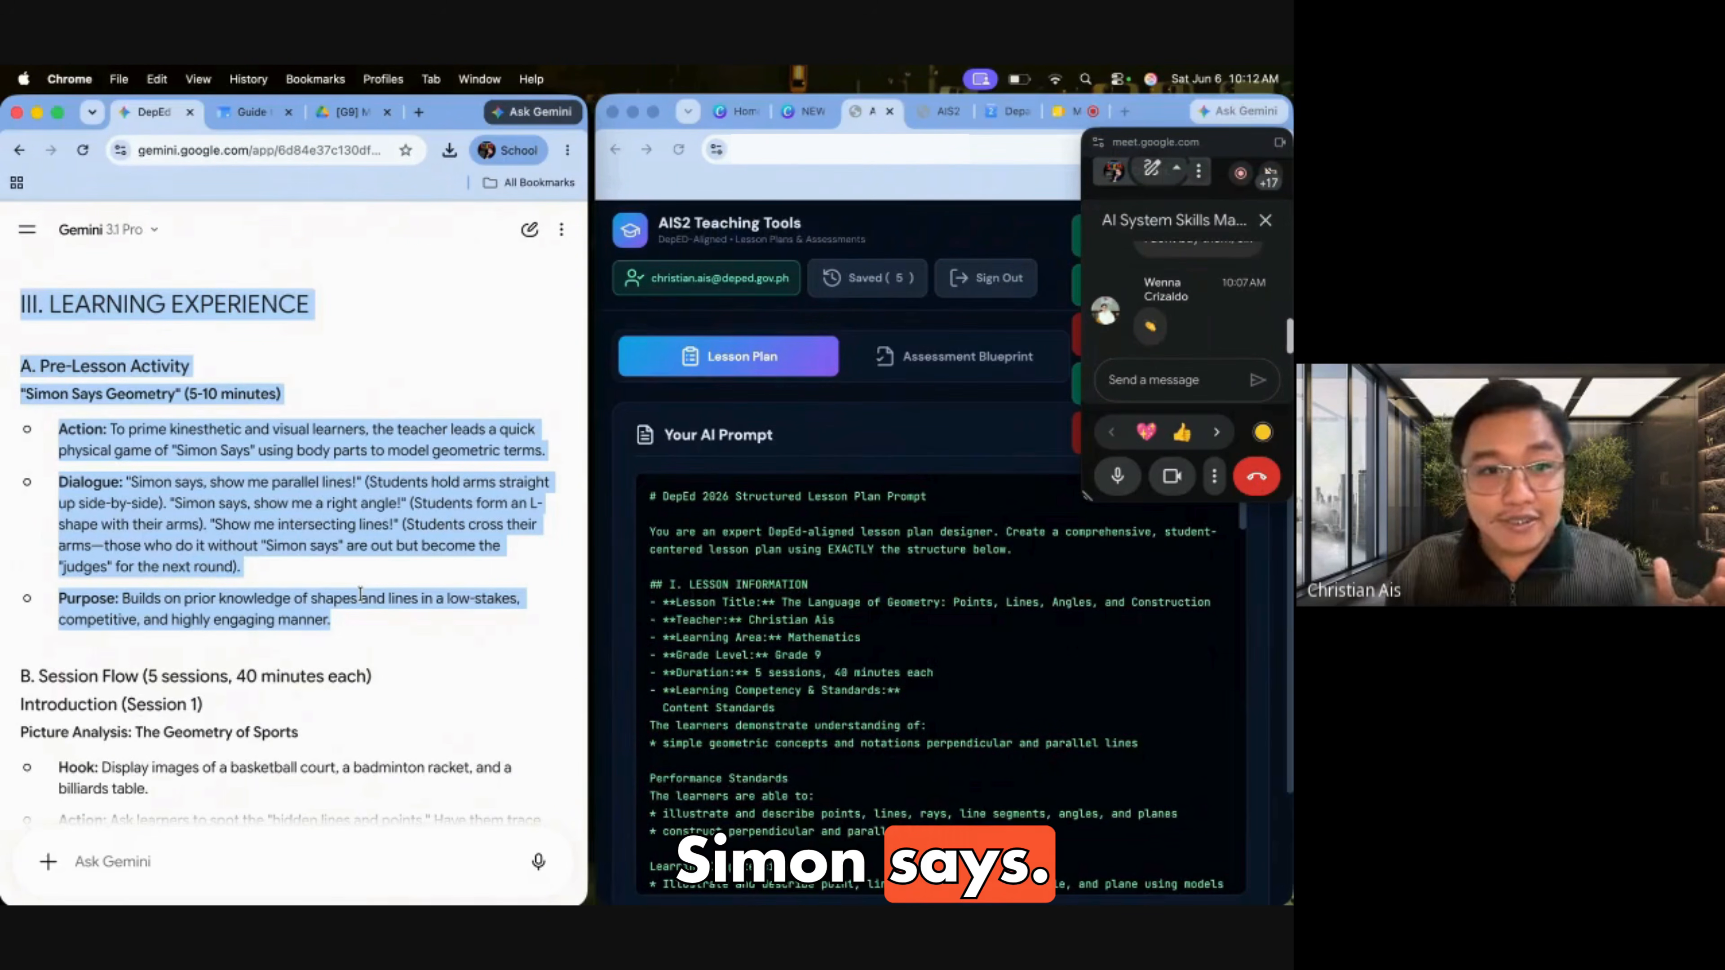
scroll(360, 595, "down", 3)
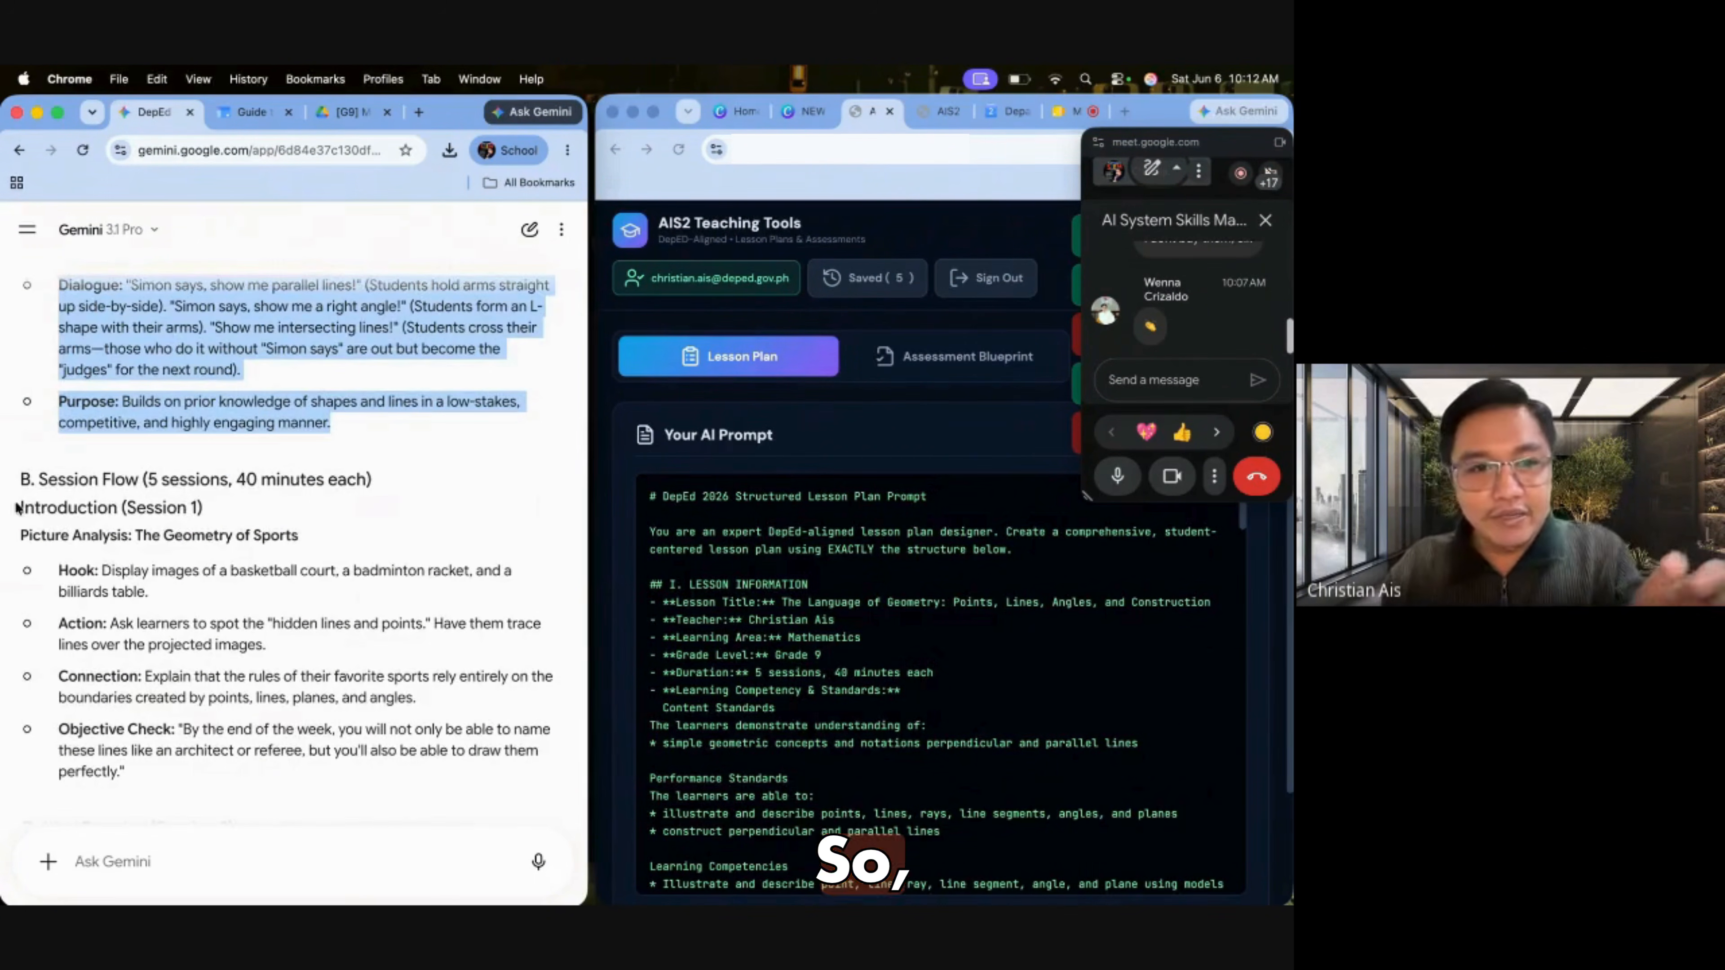
left_click_drag(18, 488, 173, 772)
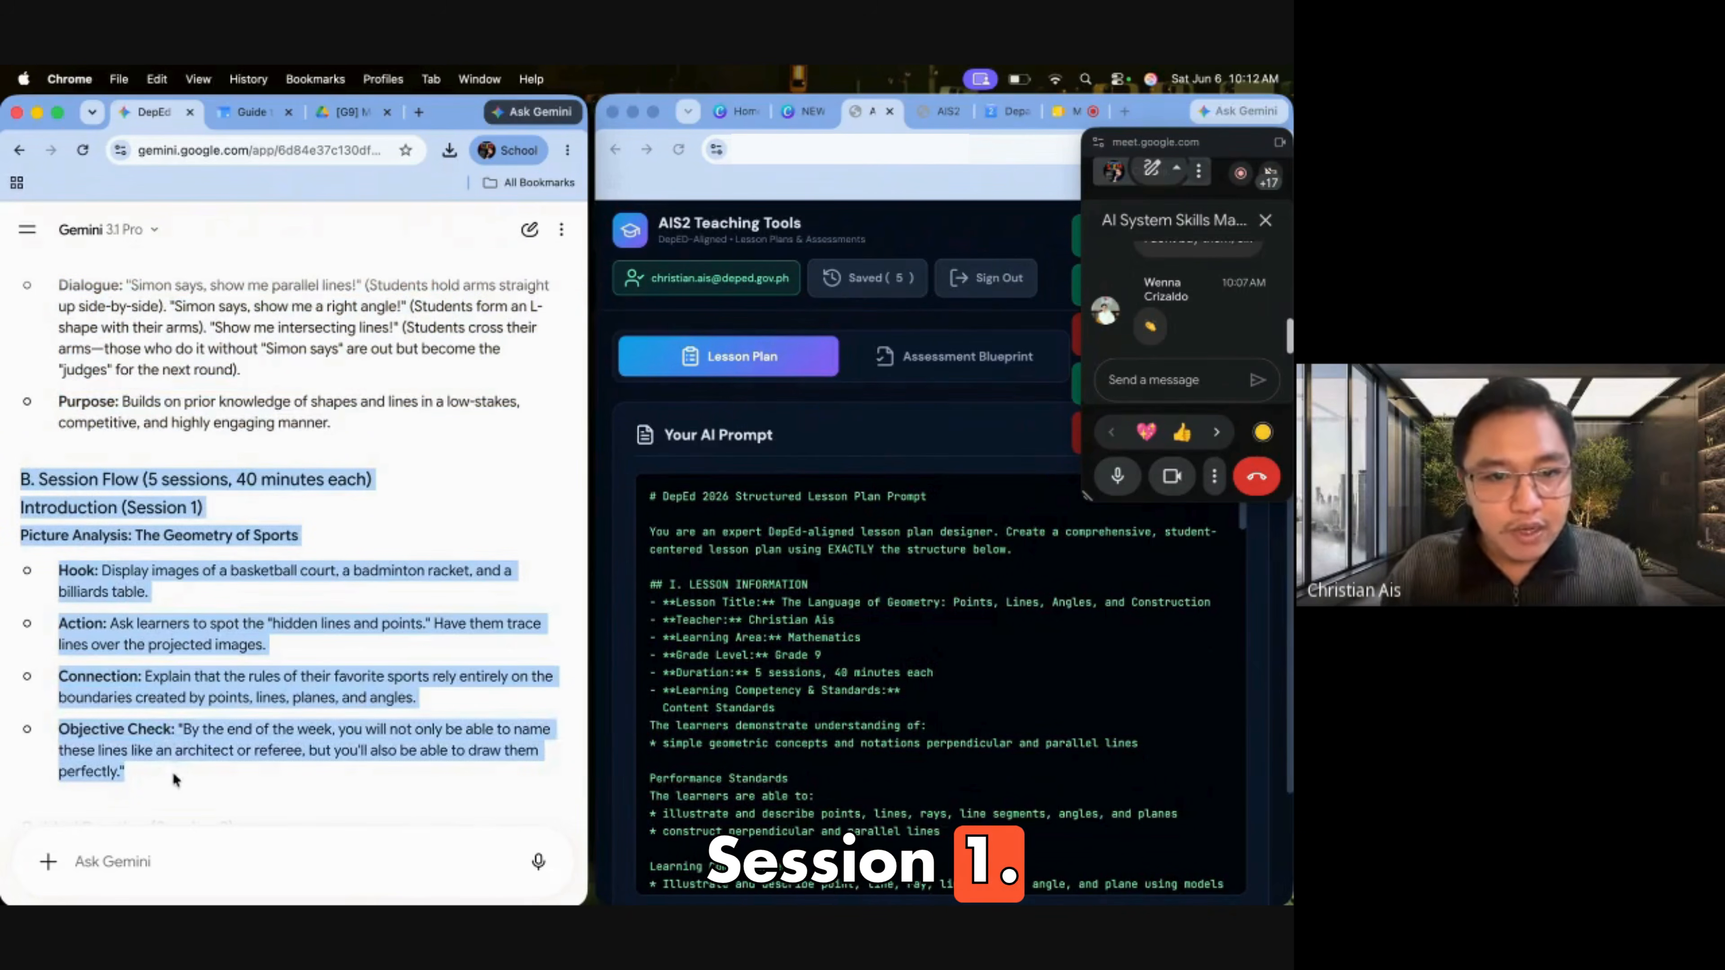
Read the rest of the lesson plan from the Session Flow through Learning Resources and Assessment to the Teacher Reflections and disclaimer, highlighting a session passage
scroll(175, 764, "down", 4)
scroll(175, 765, "down", 2)
left_click_drag(21, 469, 435, 729)
scroll(386, 697, "down", 15)
scroll(386, 693, "down", 5)
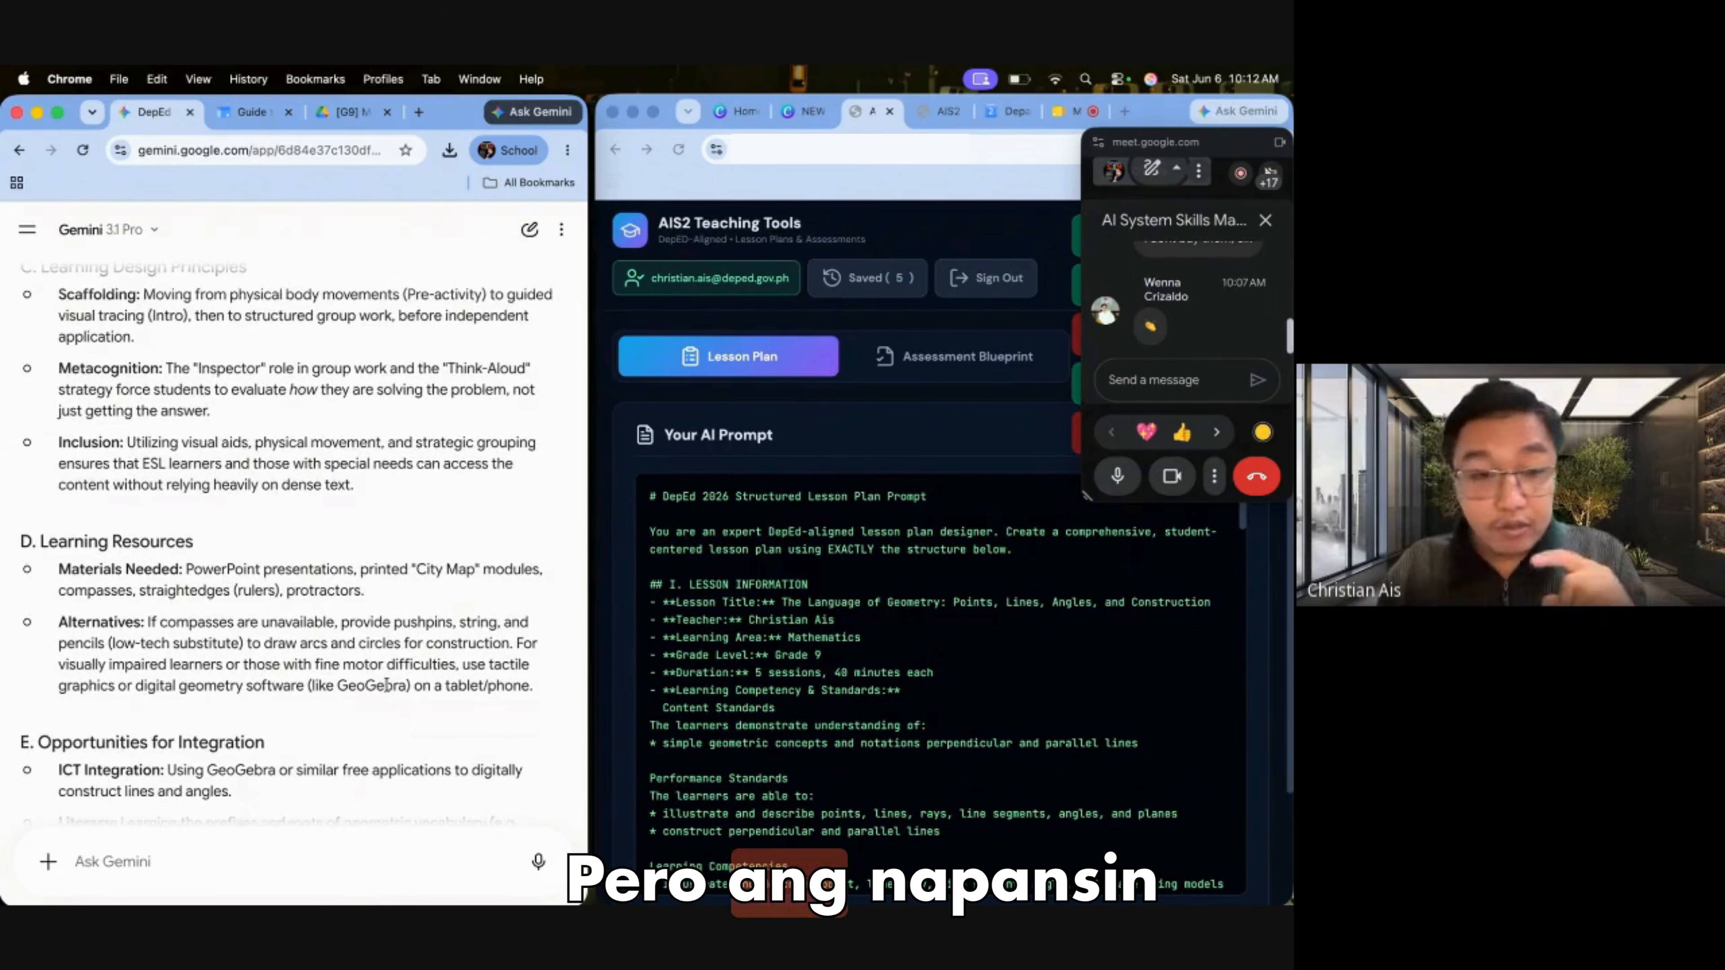
scroll(387, 685, "down", 12)
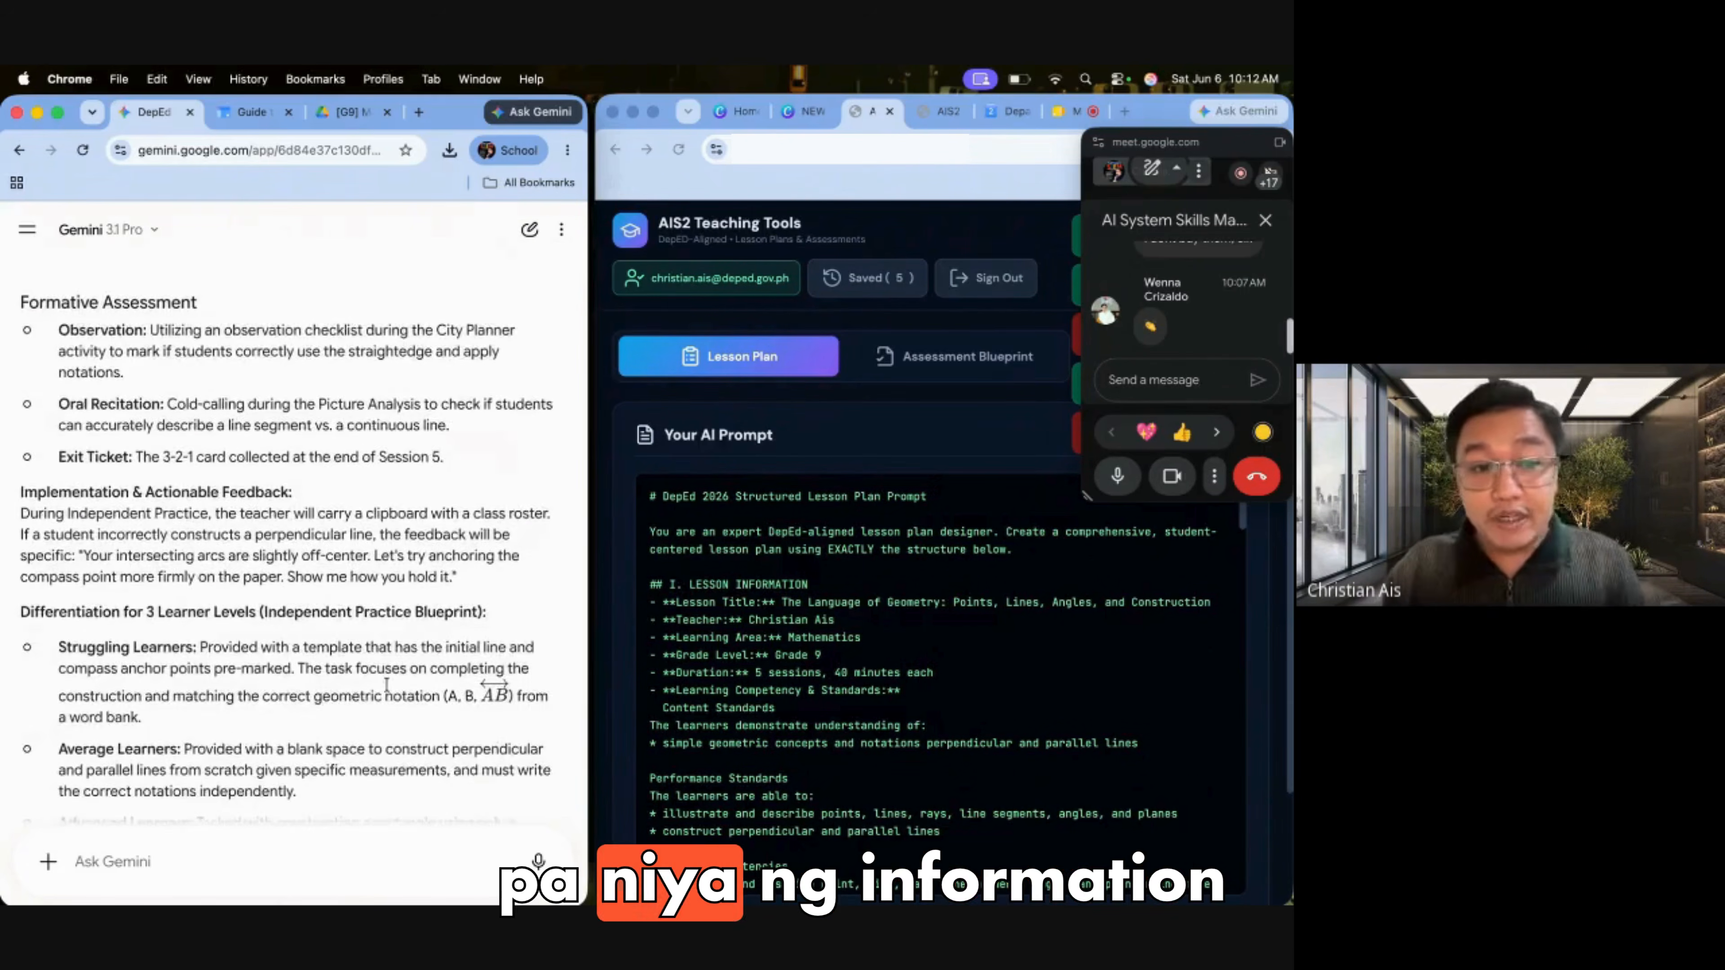
scroll(387, 685, "down", 1)
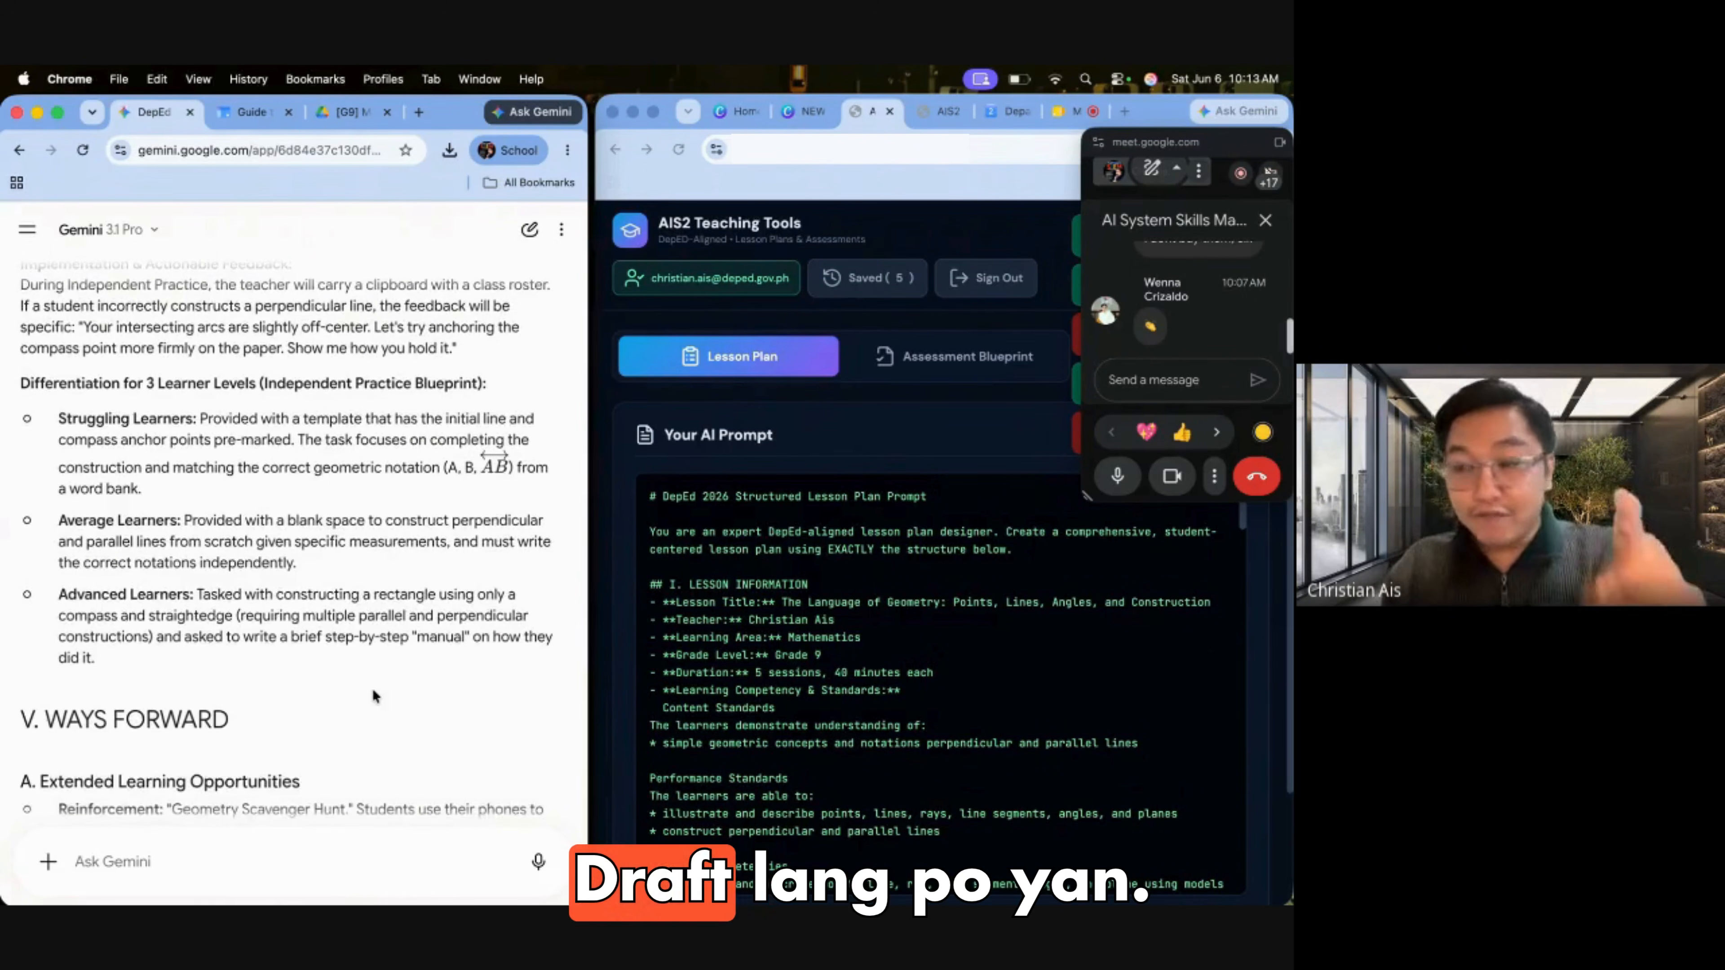
scroll(372, 689, "down", 10)
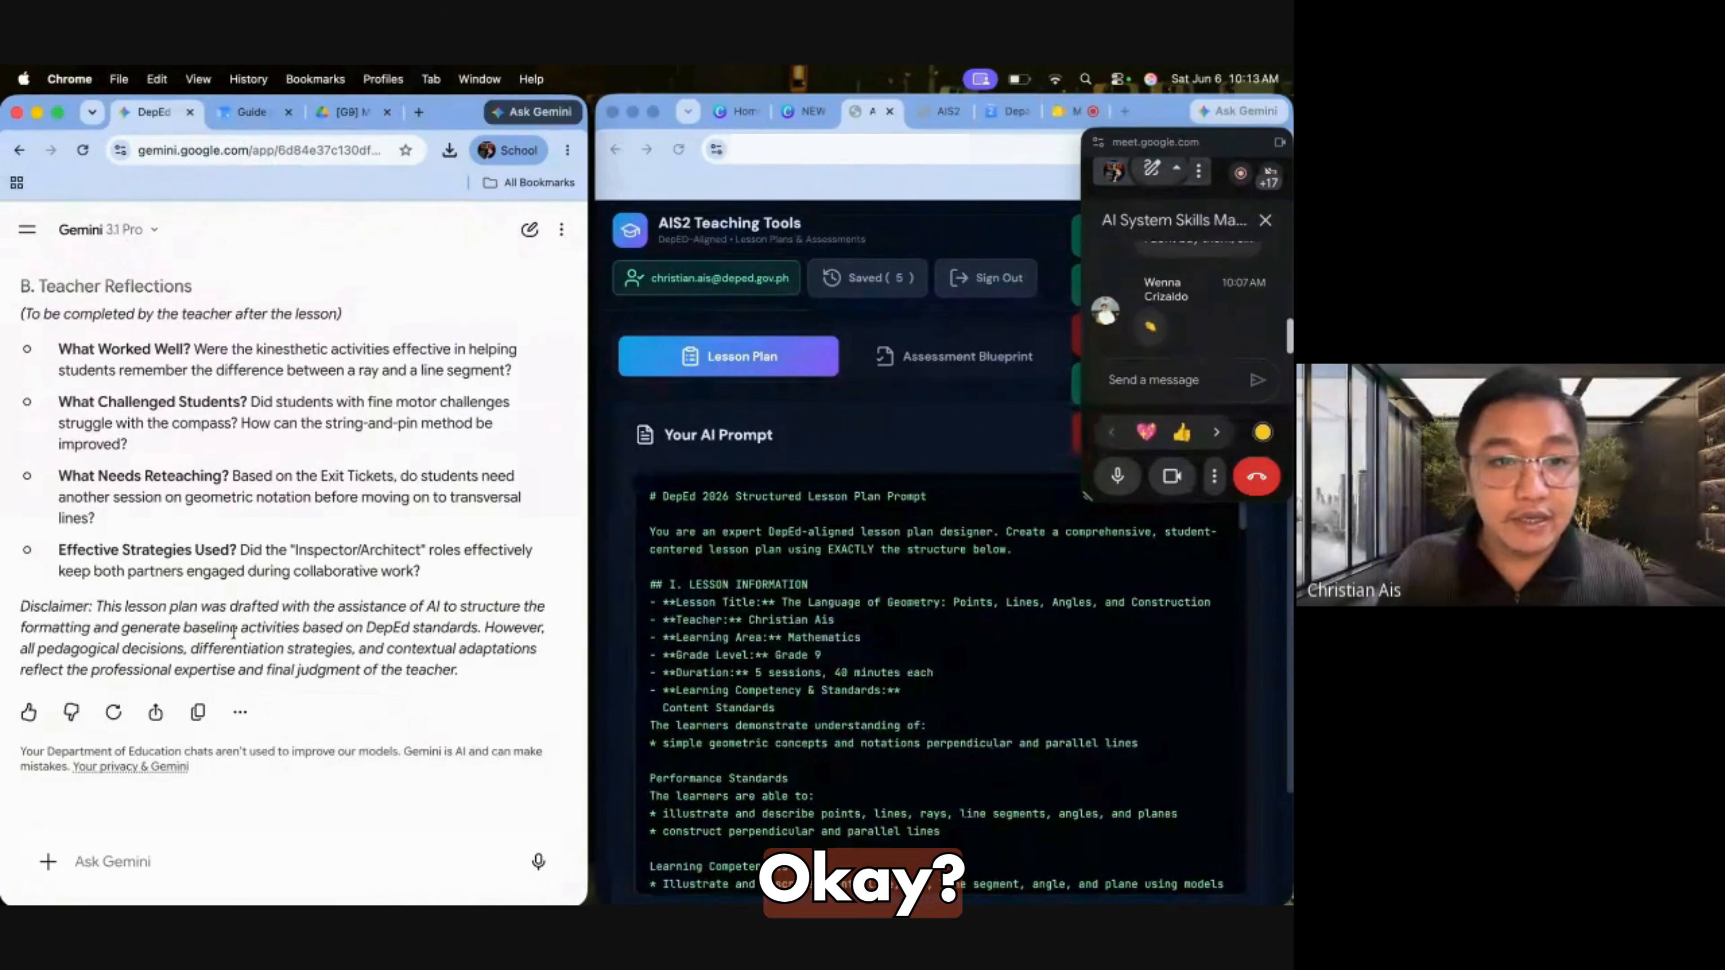
Review the Ways Forward section, covering the Extended Learning Opportunities and Teacher Reflections
scroll(234, 632, "up", 10)
scroll(224, 544, "down", 5)
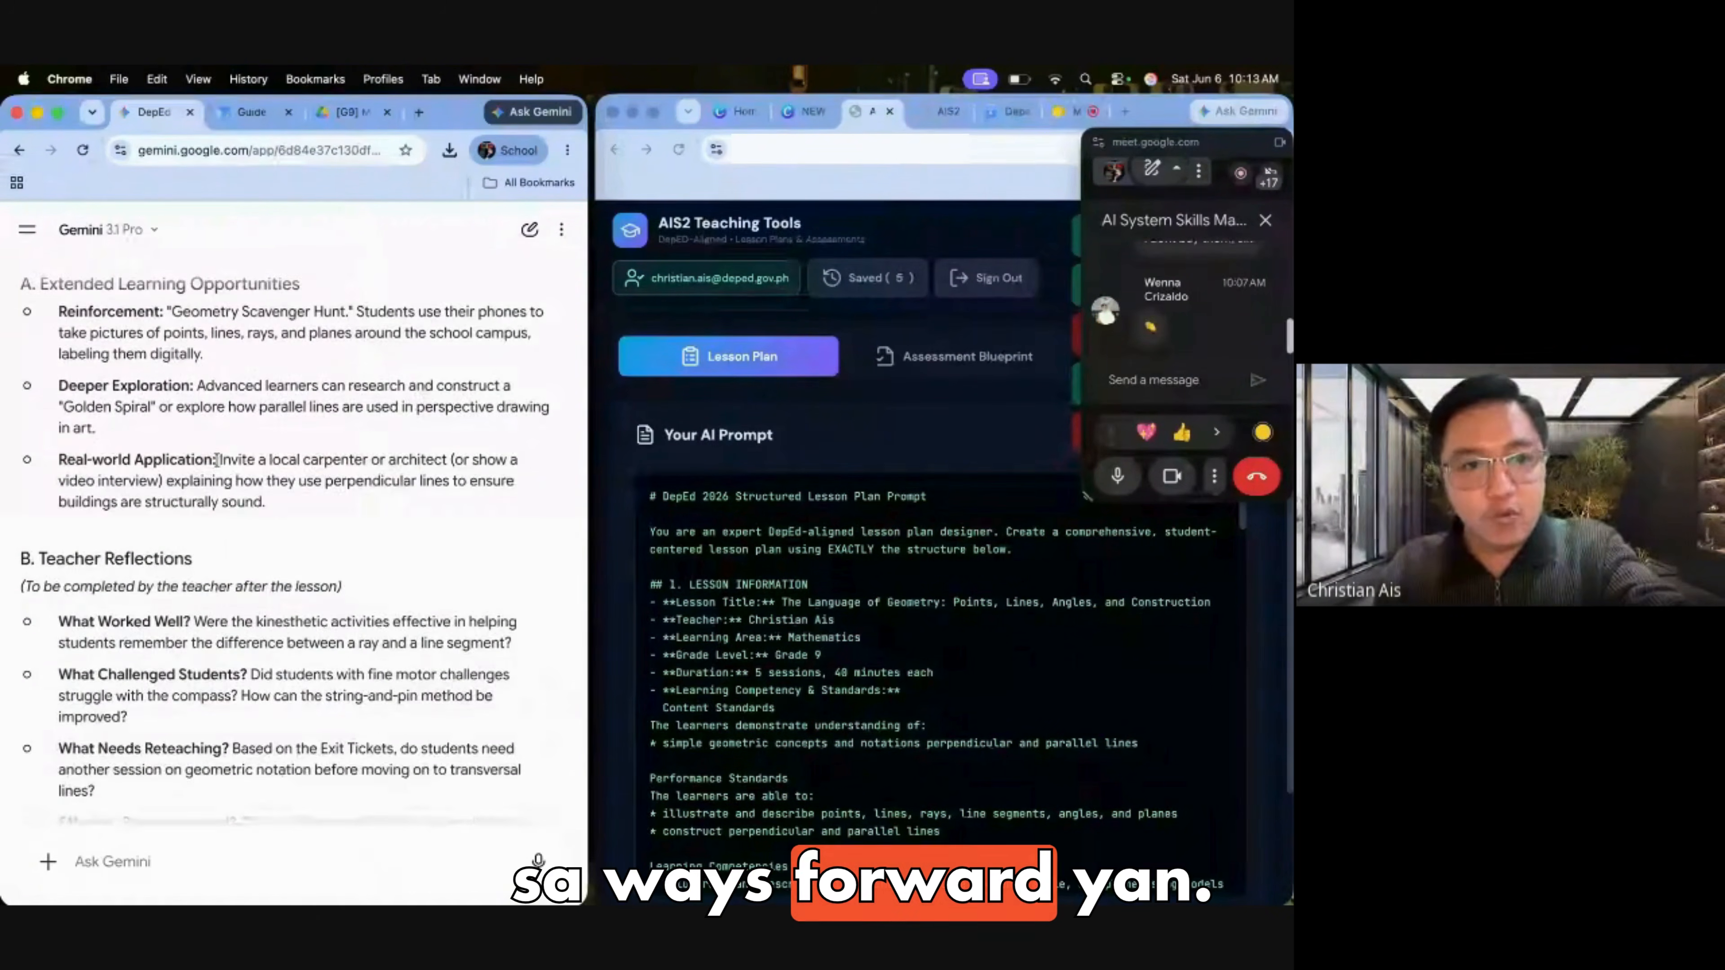
scroll(216, 461, "up", 5)
triple_click(59, 489)
Recheck the lesson plan backward from Assessment through the Learning Experience to the Learning Competency & Standards, highlighting the "II. INTENTIONS" heading
scroll(60, 481, "up", 8)
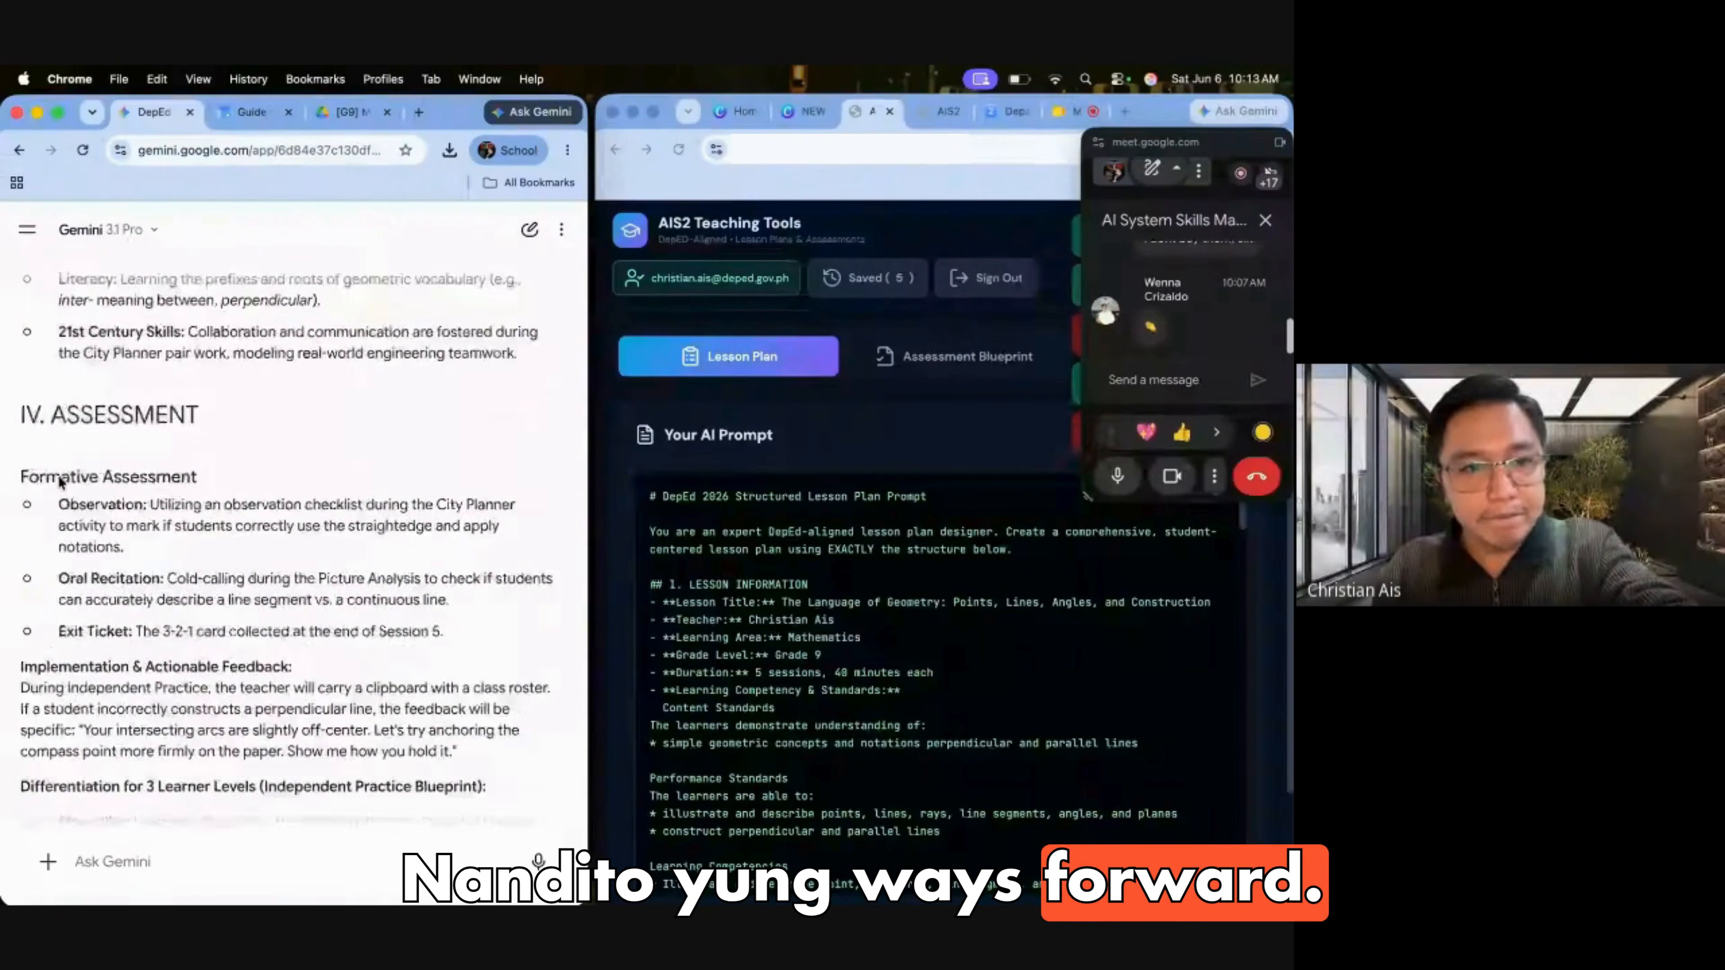
scroll(68, 486, "up", 5)
scroll(76, 557, "up", 10)
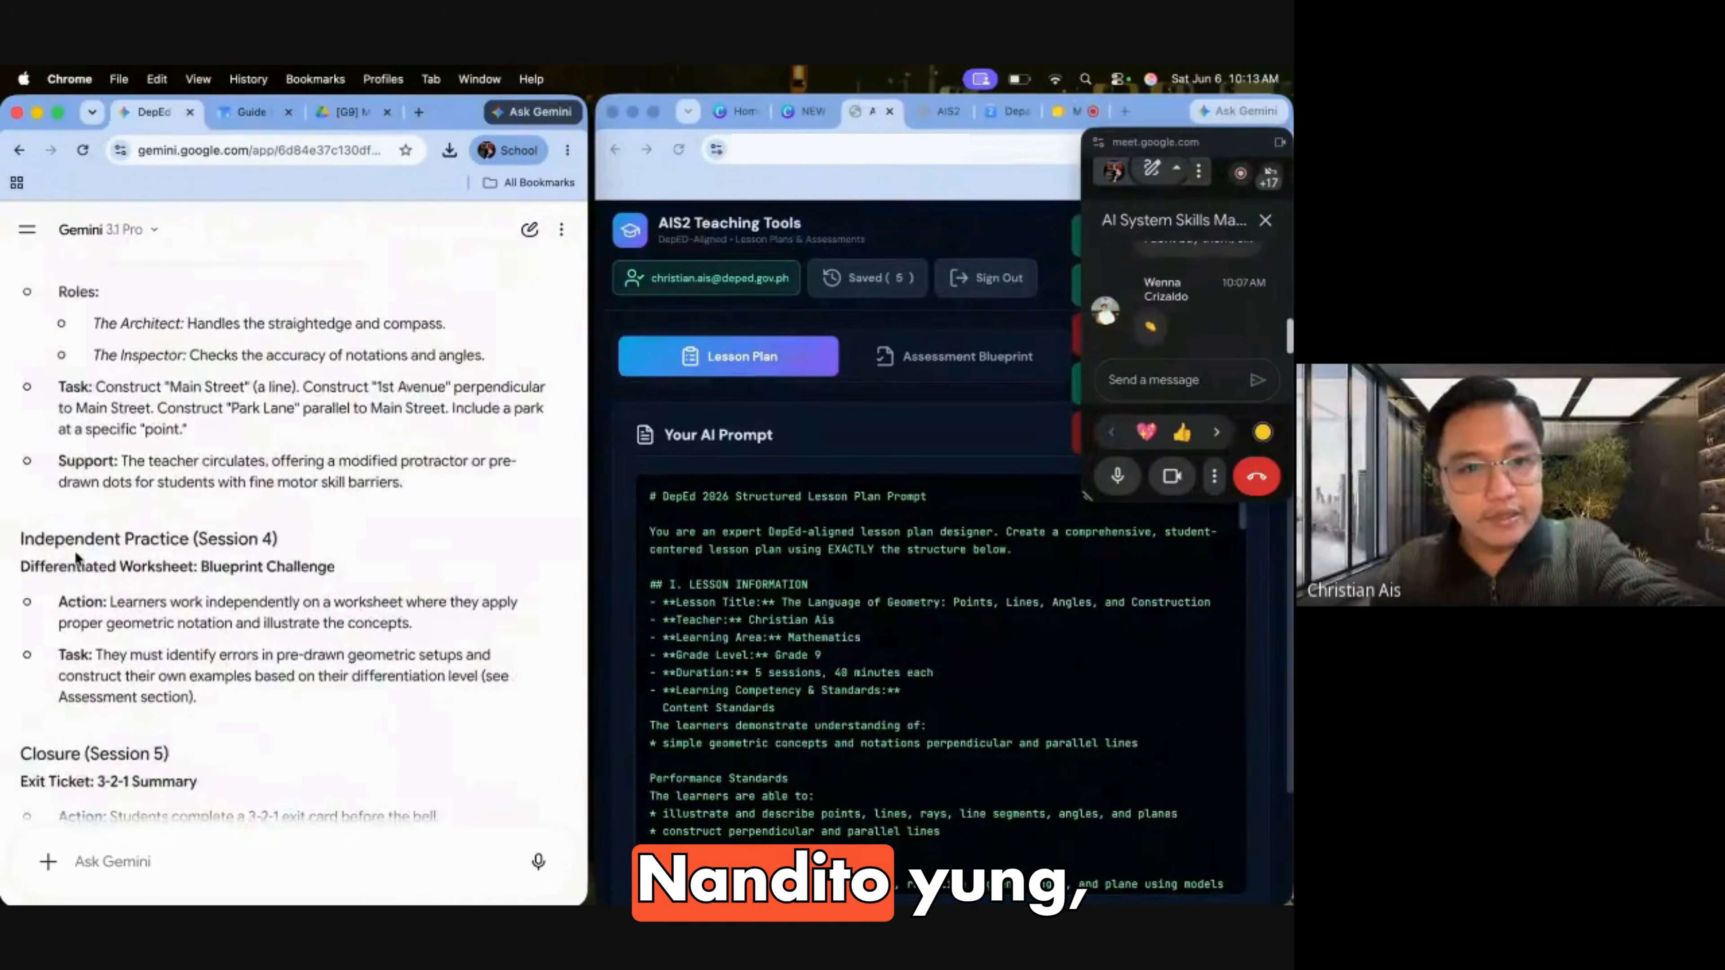
scroll(77, 557, "up", 15)
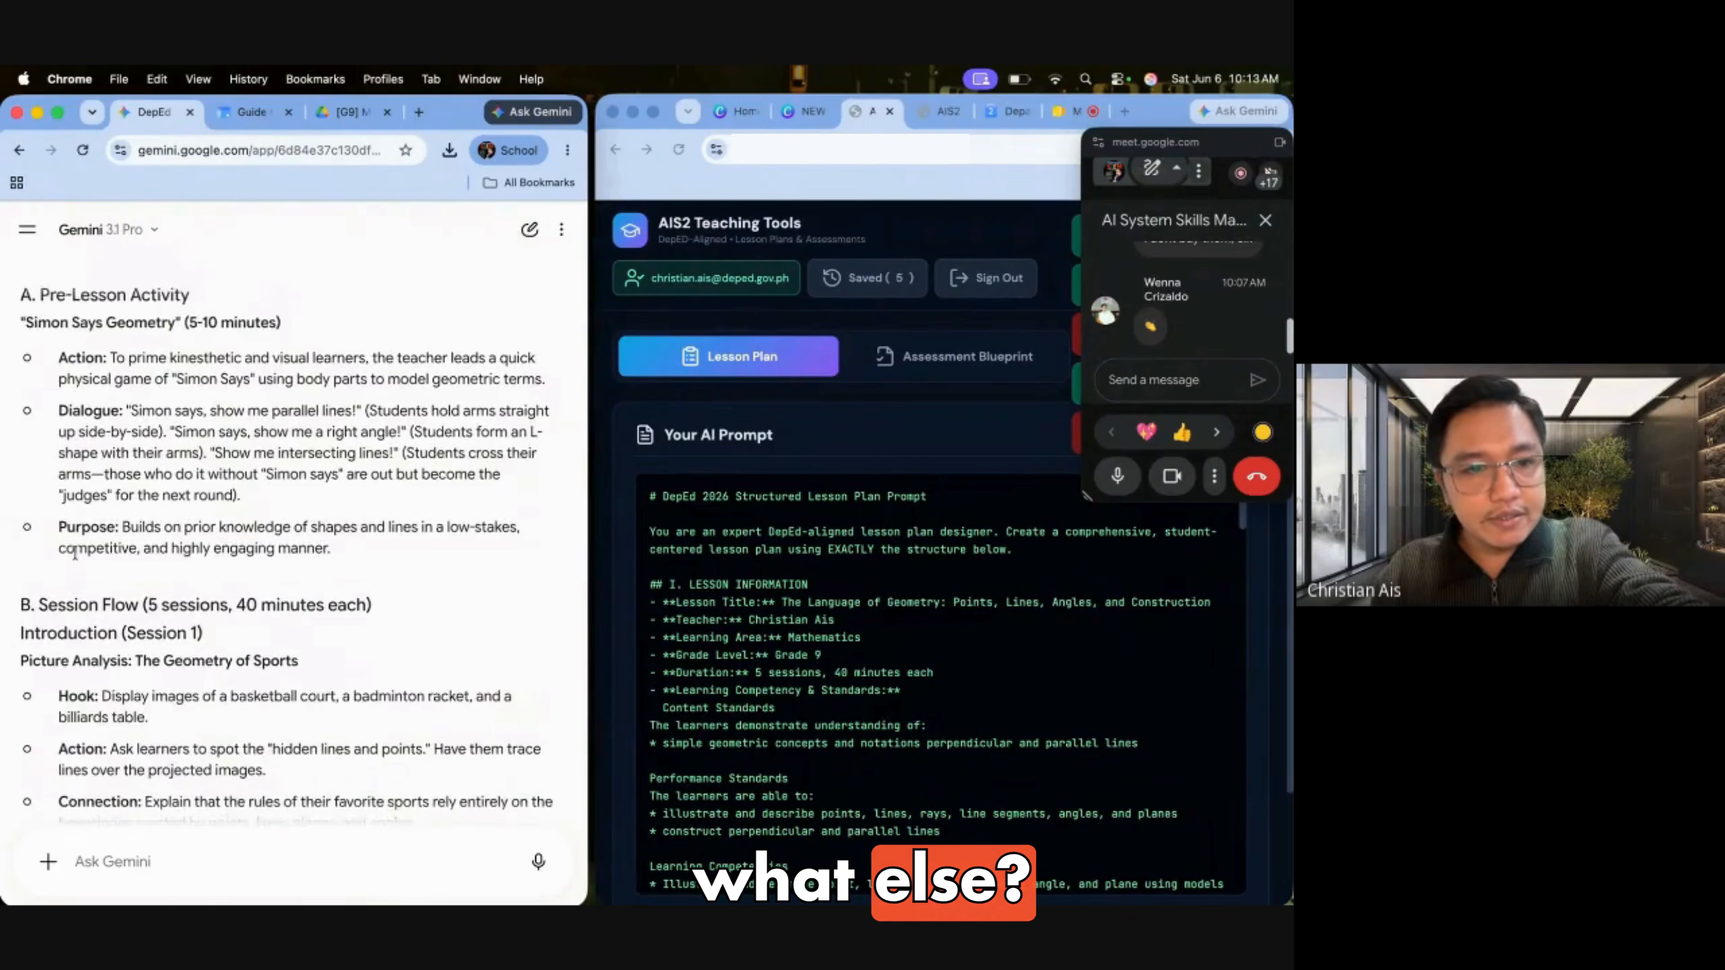
scroll(75, 554, "up", 5)
scroll(62, 532, "up", 8)
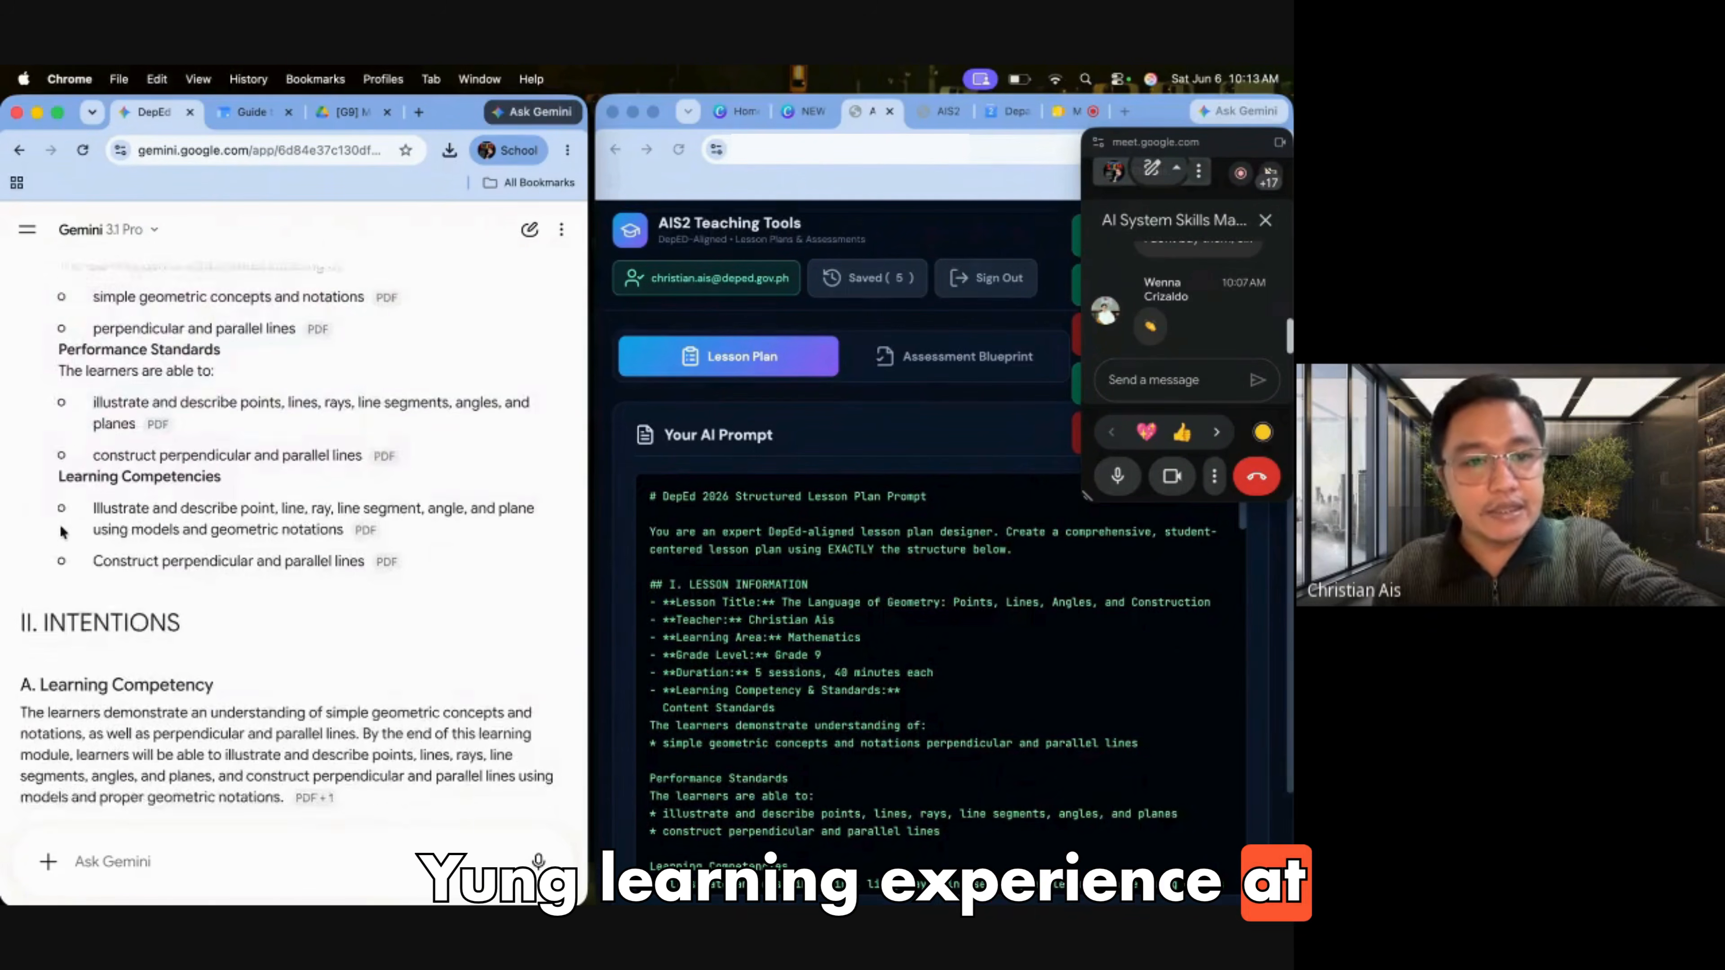
scroll(62, 532, "up", 1)
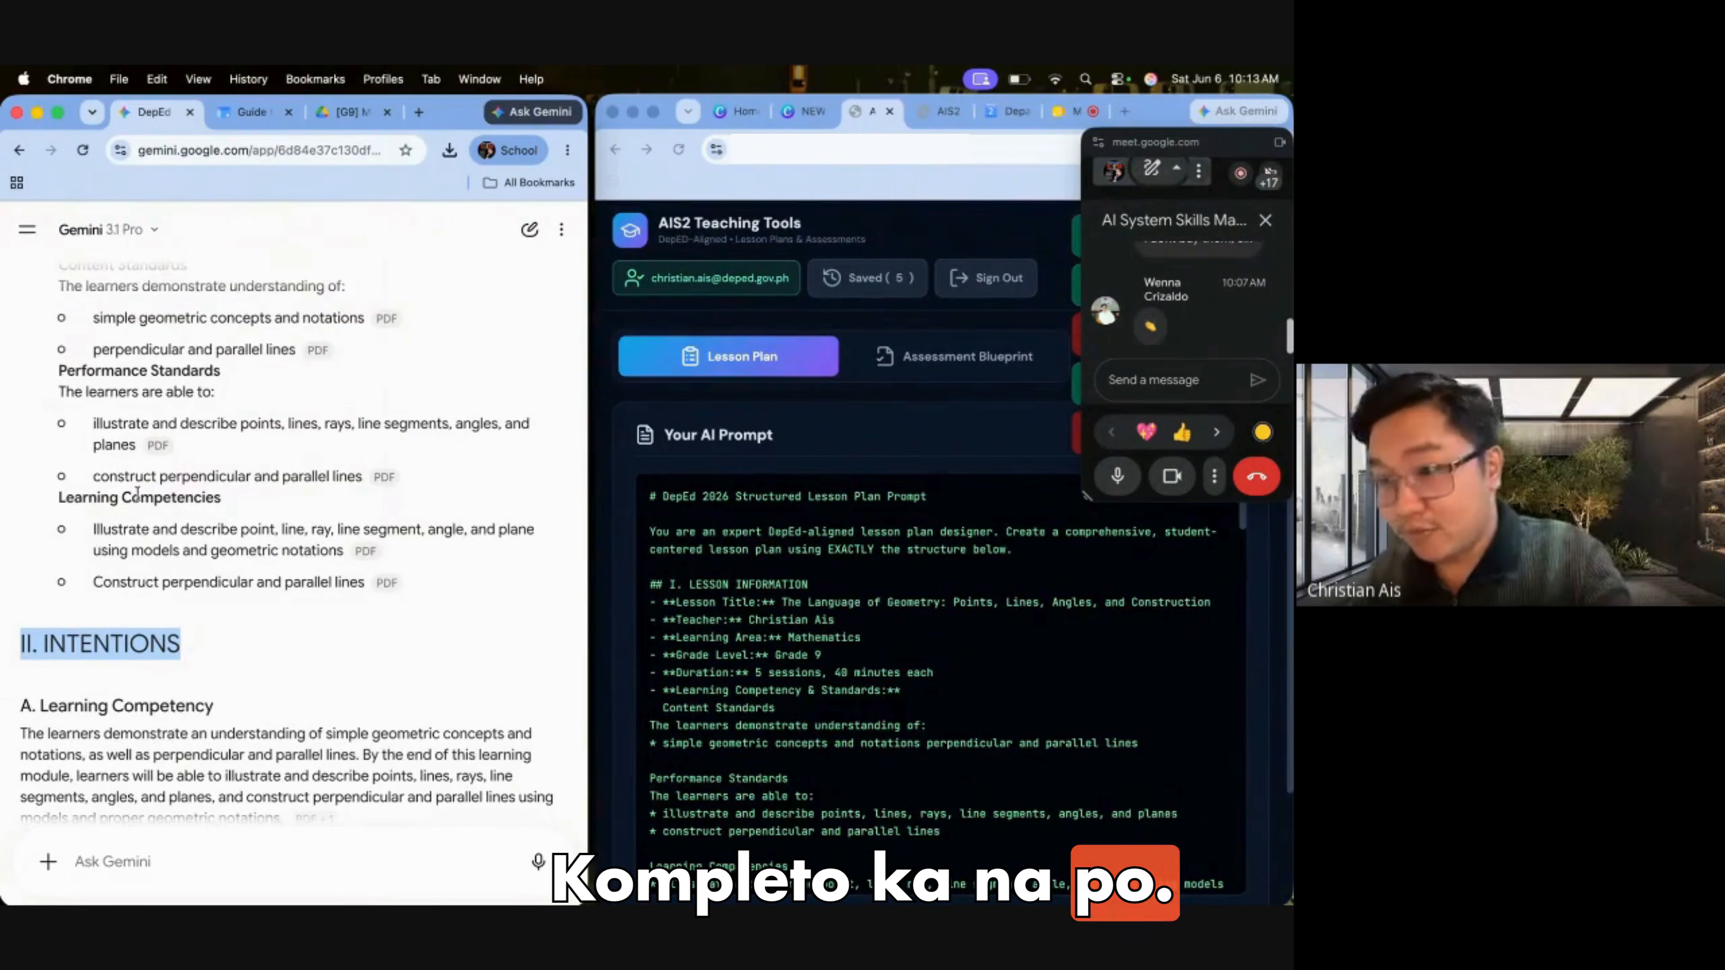
scroll(78, 393, "up", 2)
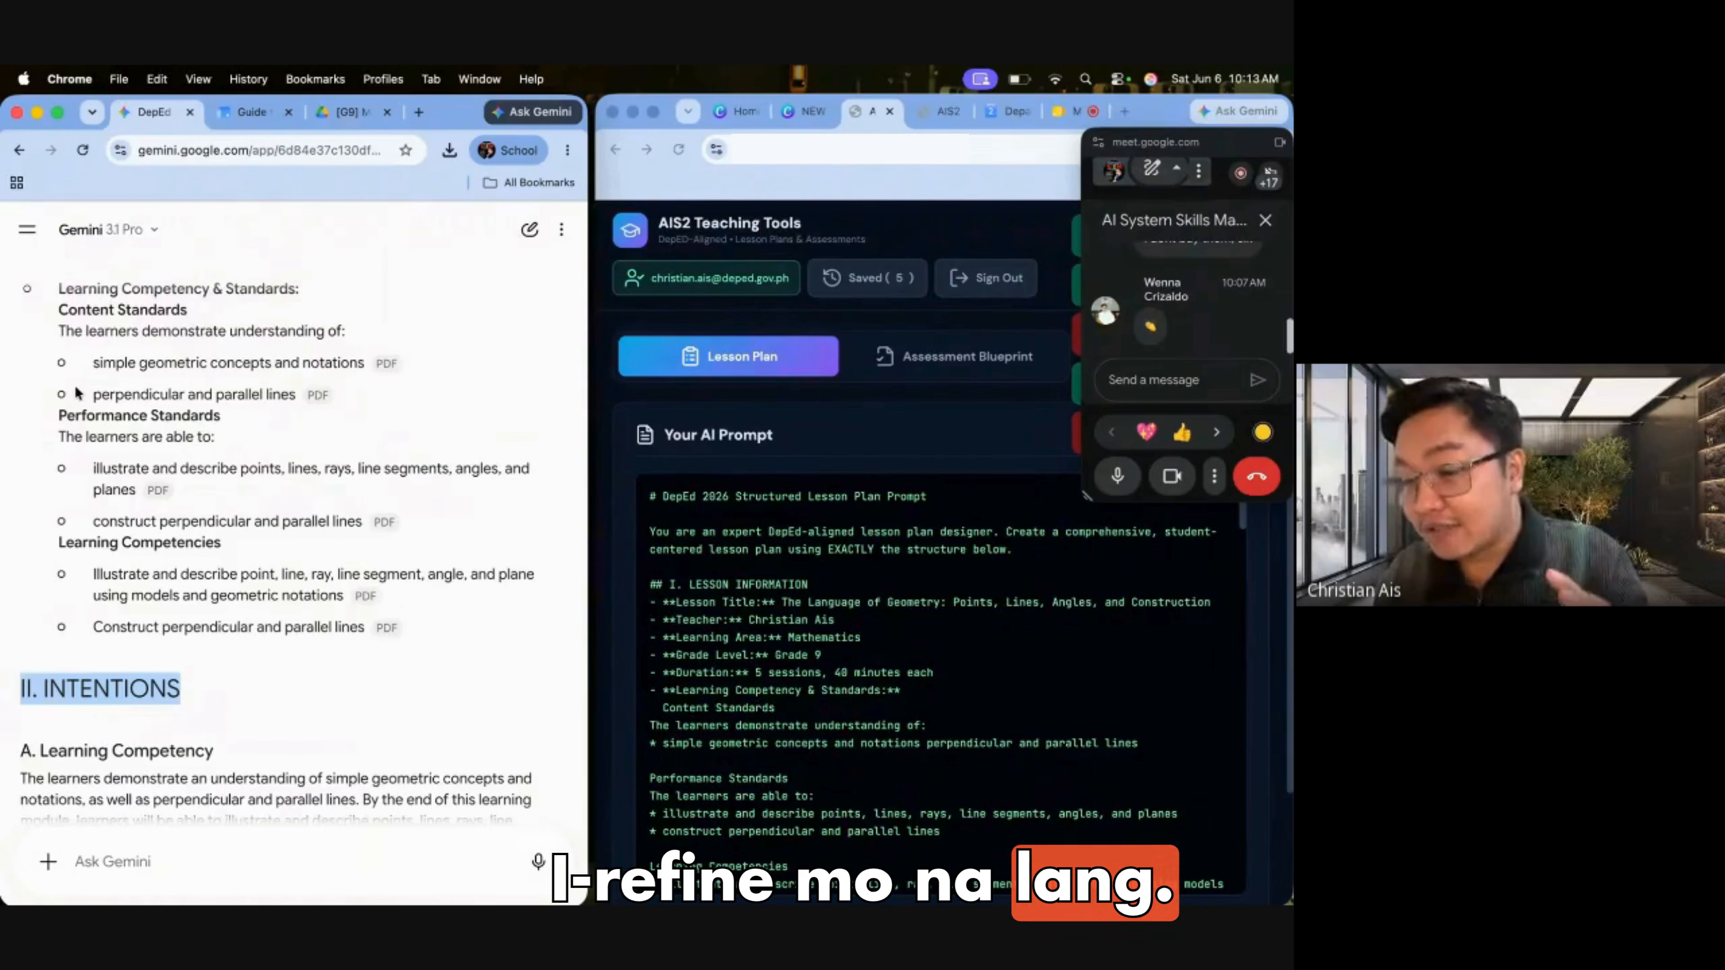